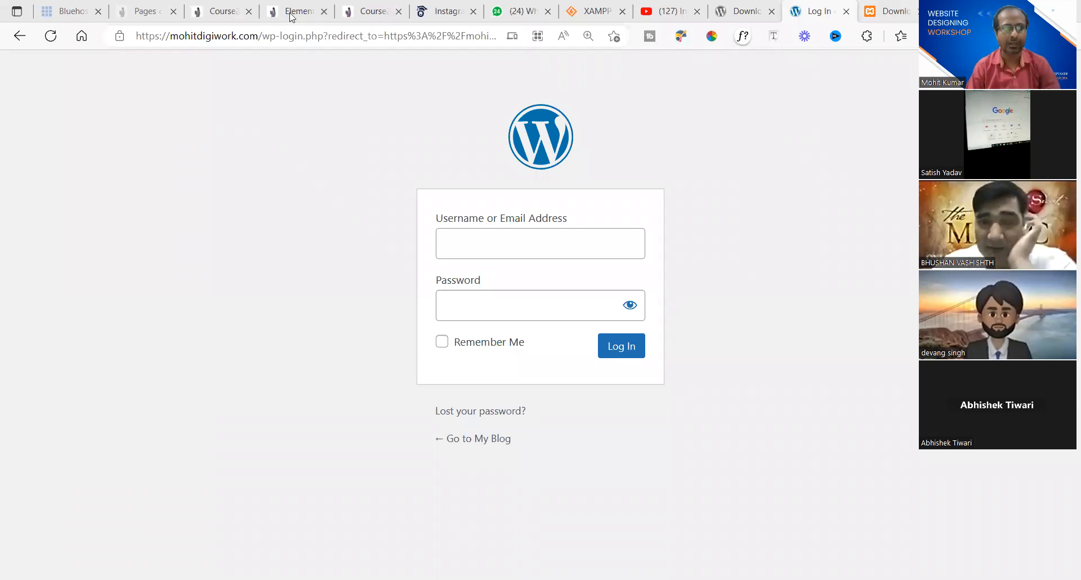
Load mohitdigiwork.com/wp-admin in a new Edge tab to reach the WordPress login page.
{"action": "key", "text": "ctrl+t"}
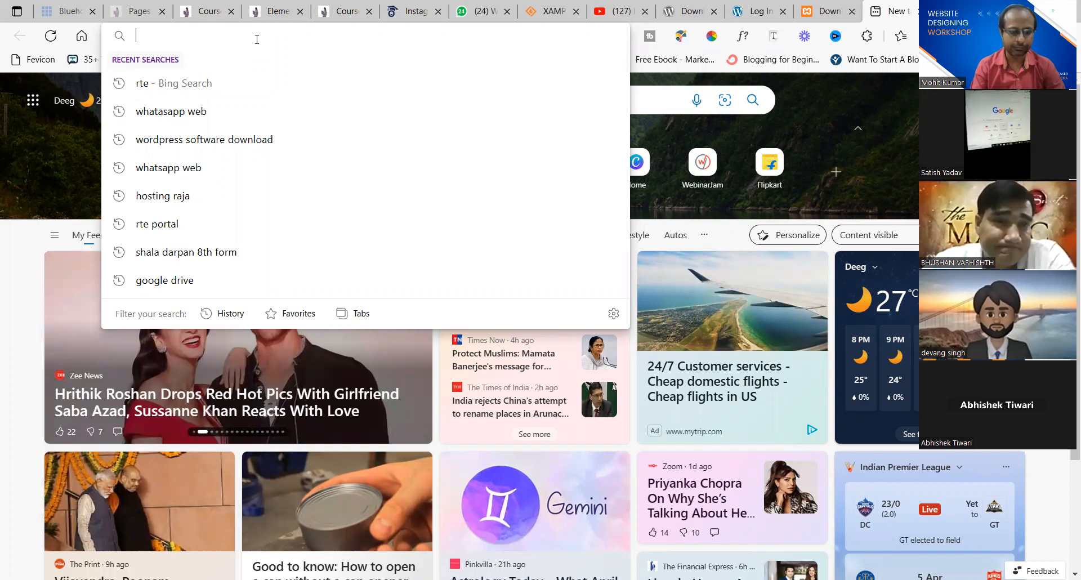
{"action": "type", "text": "m"}
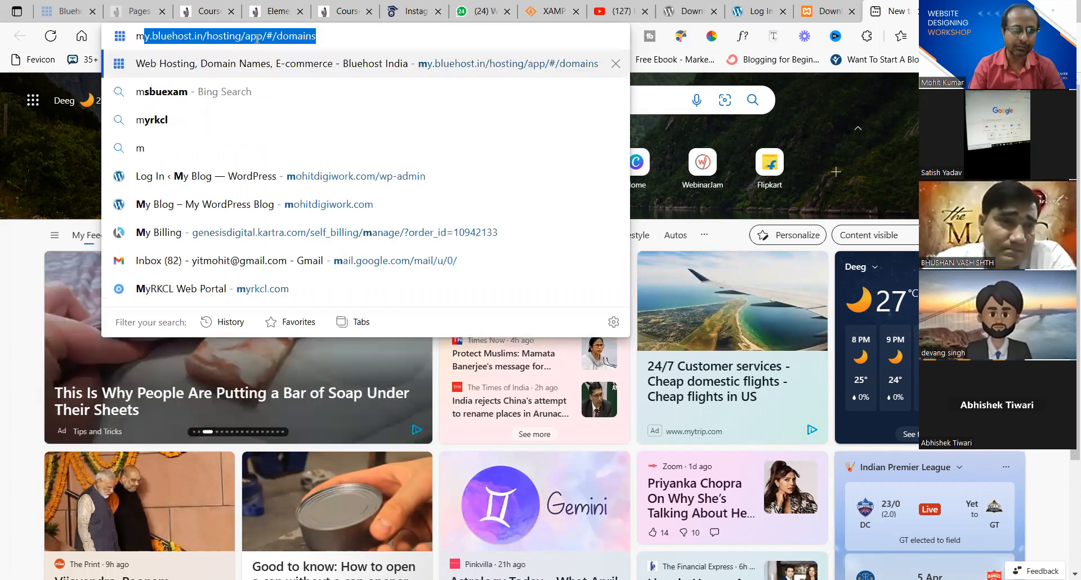
{"action": "type", "text": "ohitdigiwork.com"}
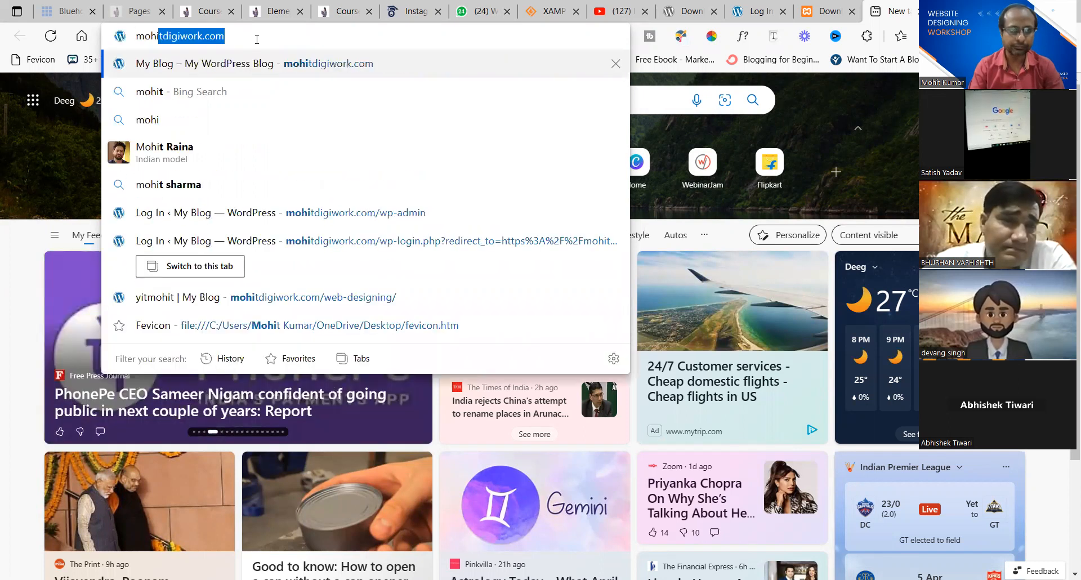
{"action": "key", "text": "End"}
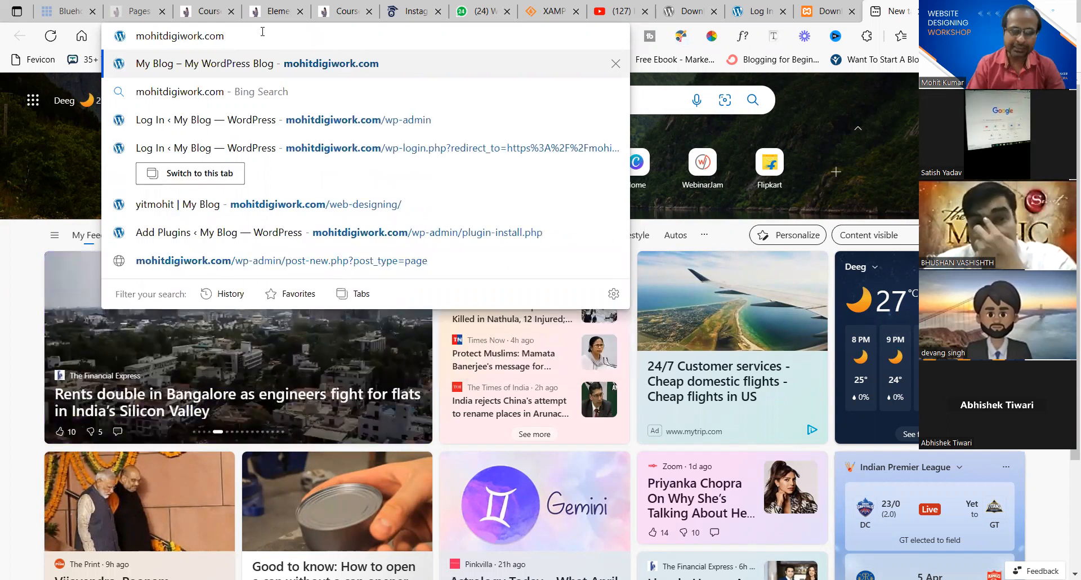
{"action": "type", "text": "/"}
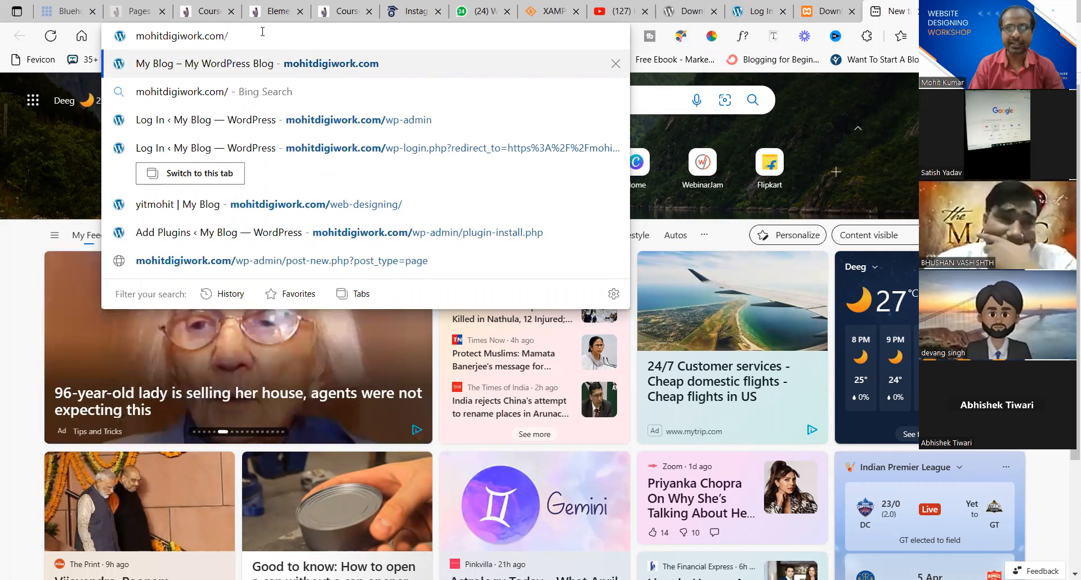
{"action": "type", "text": "wp"}
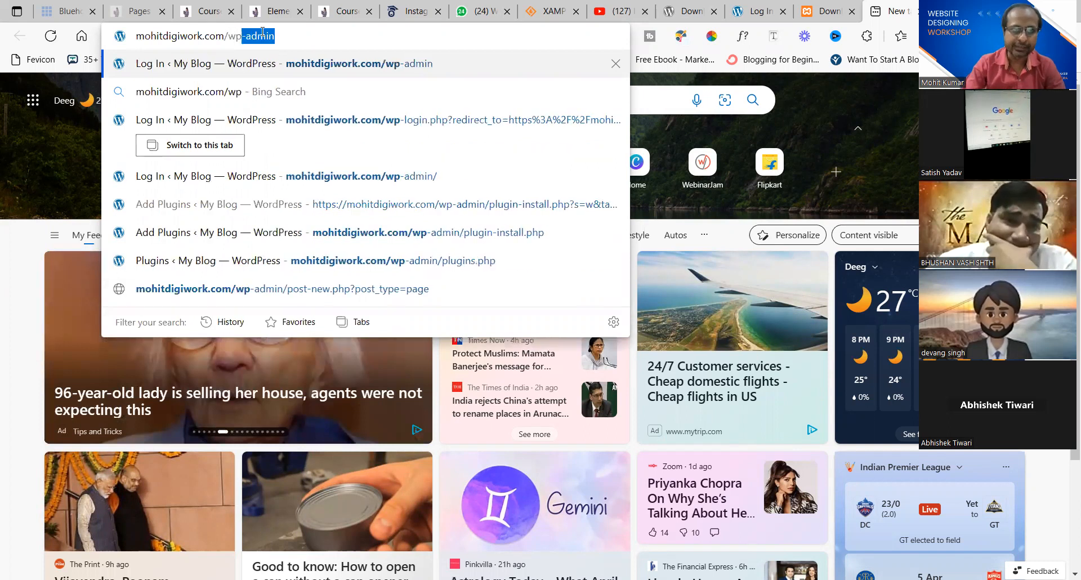
{"action": "type", "text": "-admin"}
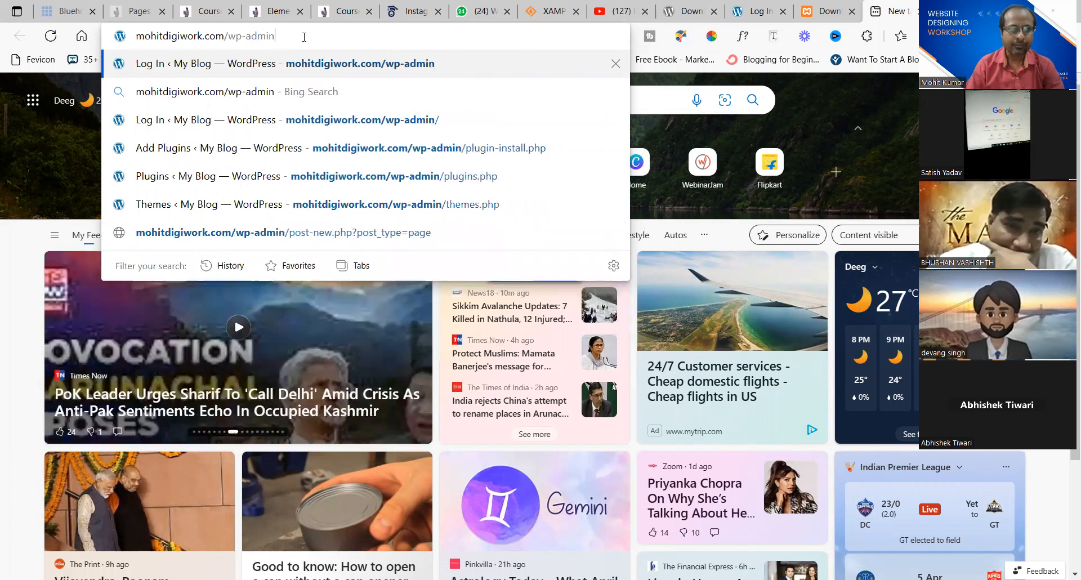
{"action": "left_click_drag", "start_coordinate": [225, 35], "coordinate": [193, 36]}
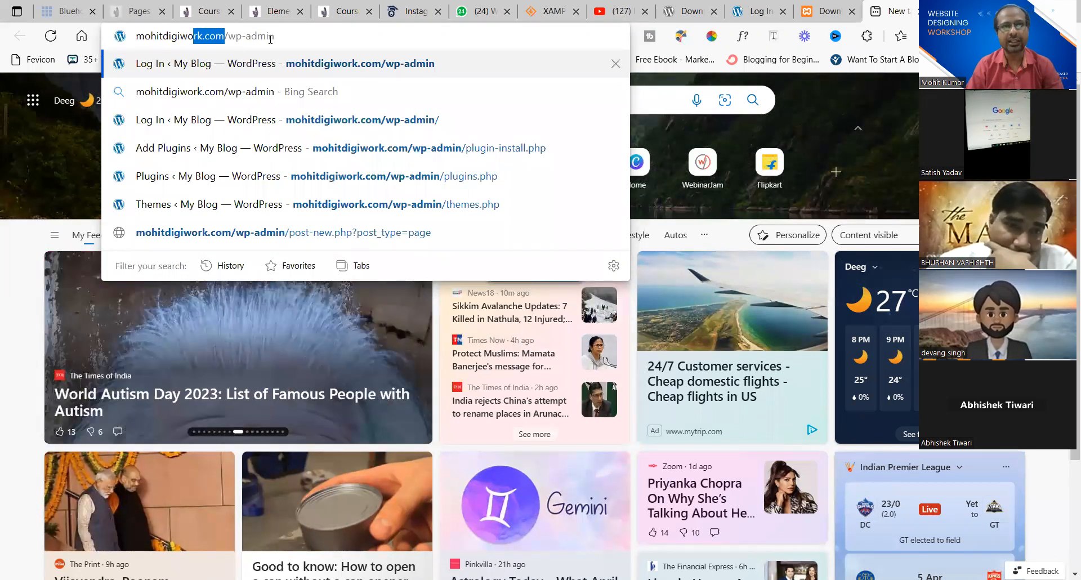
{"action": "left_click", "coordinate": [305, 33]}
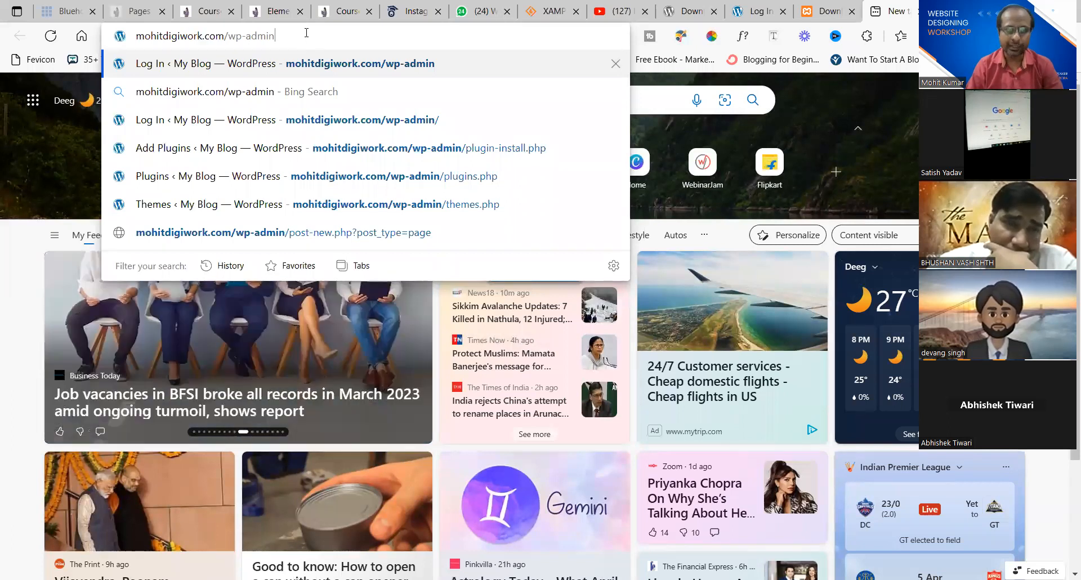
{"action": "key", "text": "Return"}
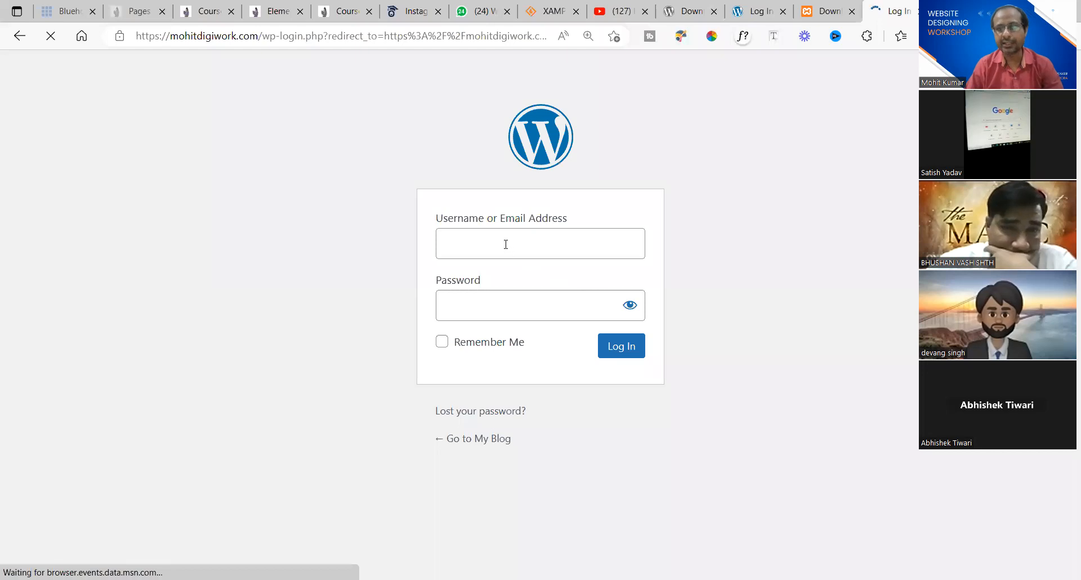
Log in with the site's admin username and account password to reach the Dashboard.
{"action": "left_click", "coordinate": [506, 244]}
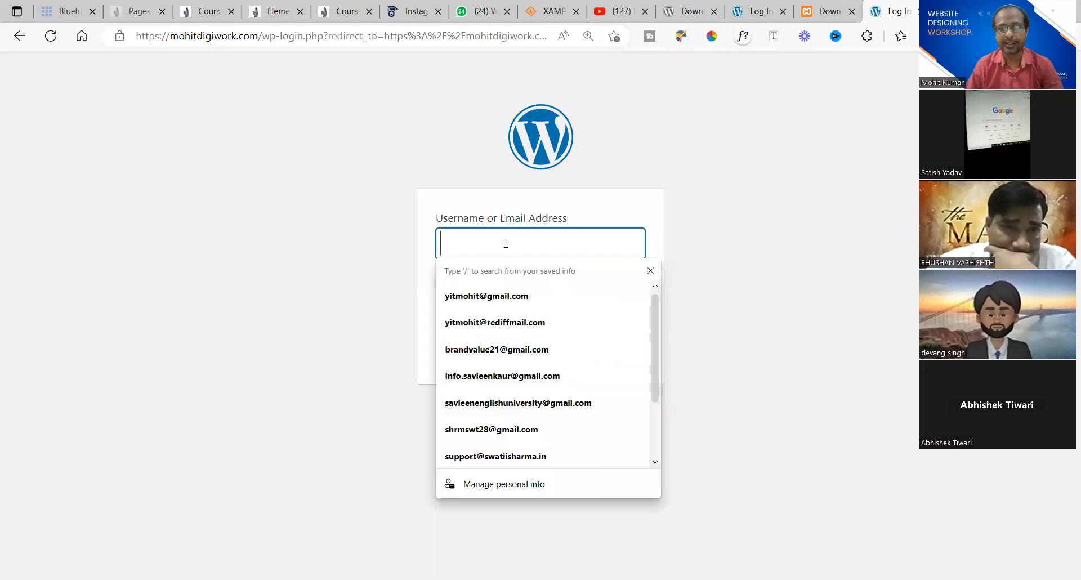
{"action": "type", "text": "admin"}
{"action": "key", "text": "Tab"}
{"action": "type", "text": "****"}
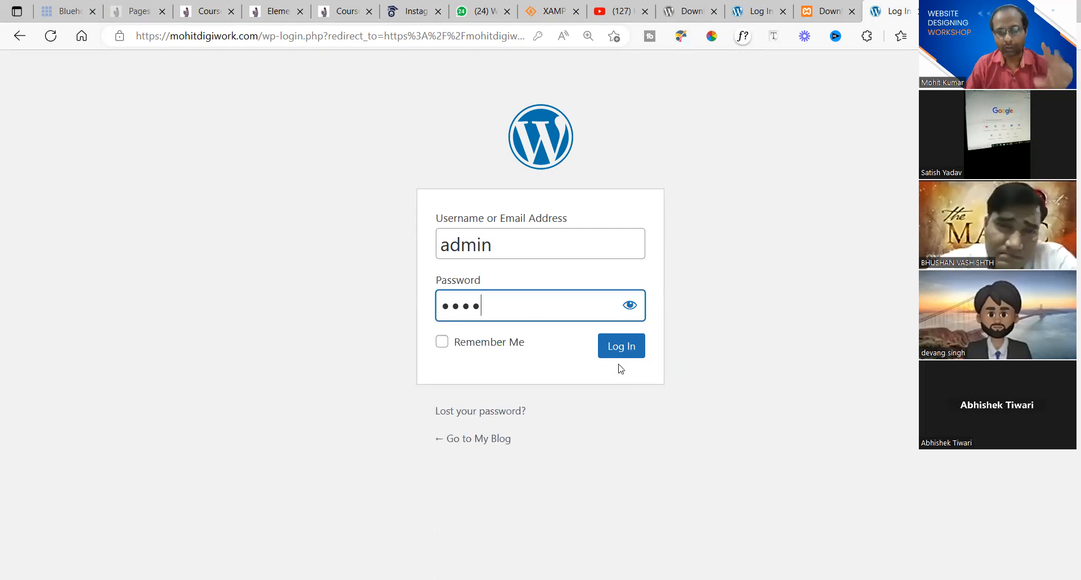
{"action": "left_click", "coordinate": [622, 350]}
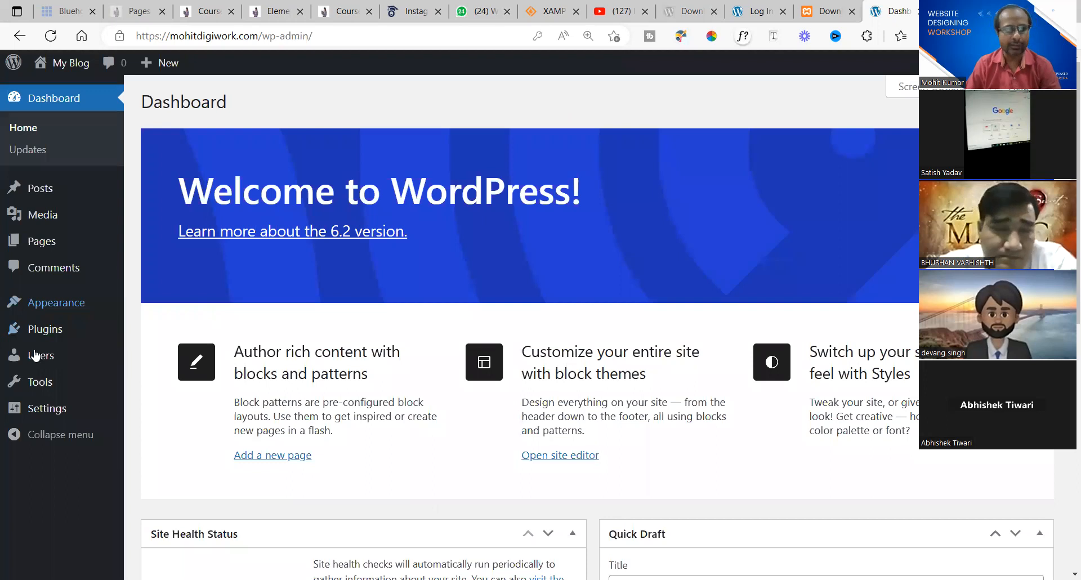
{"action": "mouse_move", "coordinate": [61, 308]}
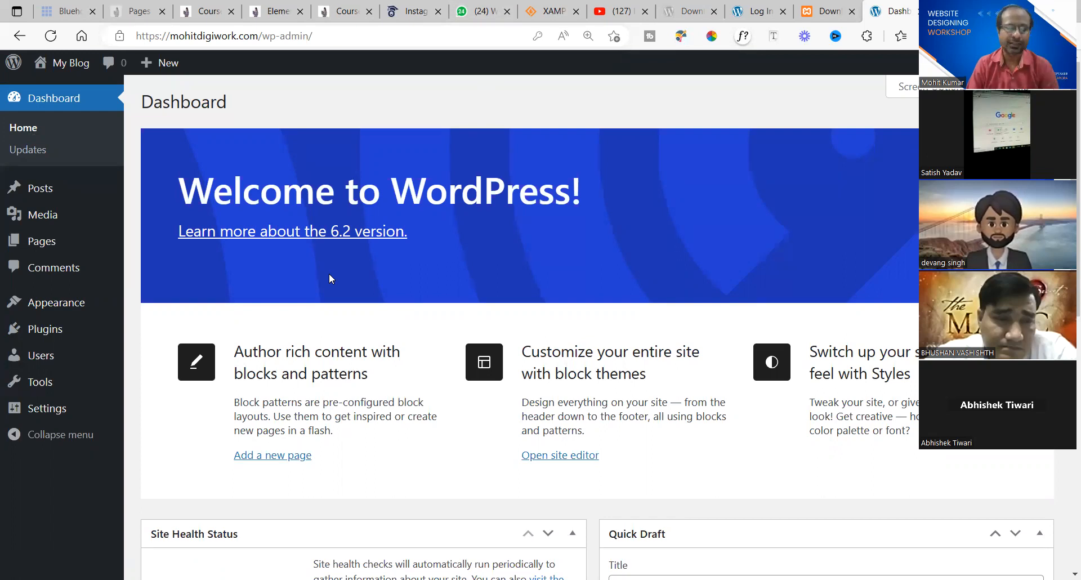
Open Dashboard > Updates (update-core.php).
{"action": "left_click", "coordinate": [36, 158]}
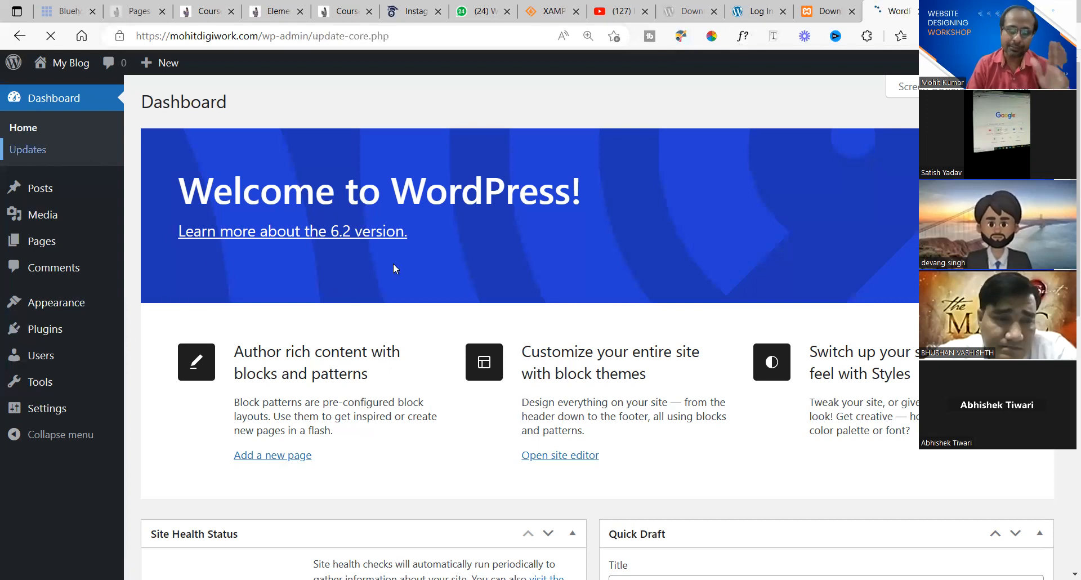
Check the update status of the WordPress version, plugins and themes.
{"action": "scroll", "coordinate": [419, 293], "scroll_direction": "down", "scroll_amount": 2}
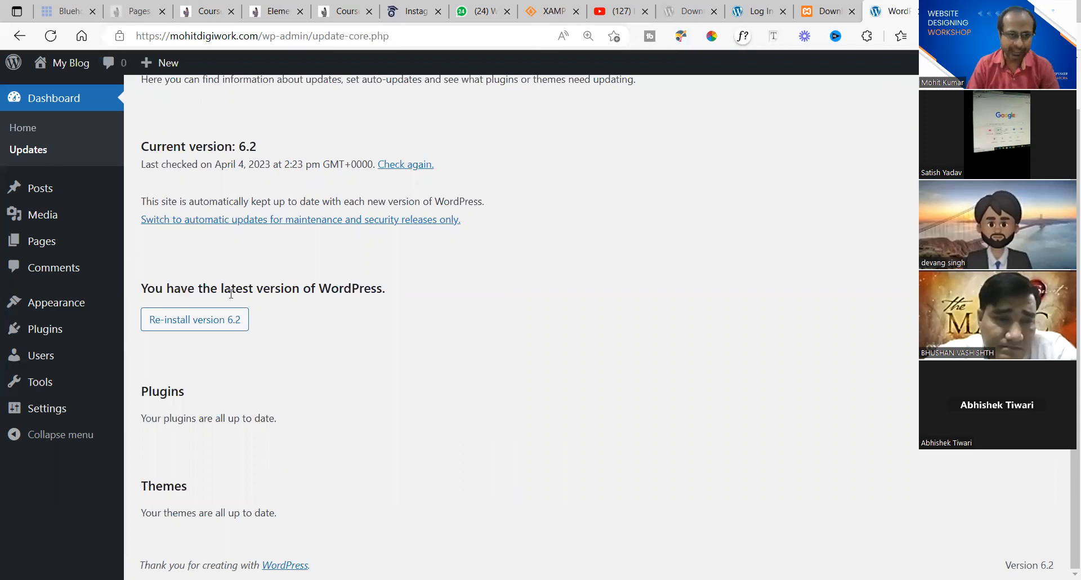
{"action": "left_click_drag", "start_coordinate": [174, 289], "coordinate": [316, 288]}
{"action": "left_click_drag", "start_coordinate": [148, 391], "coordinate": [235, 390]}
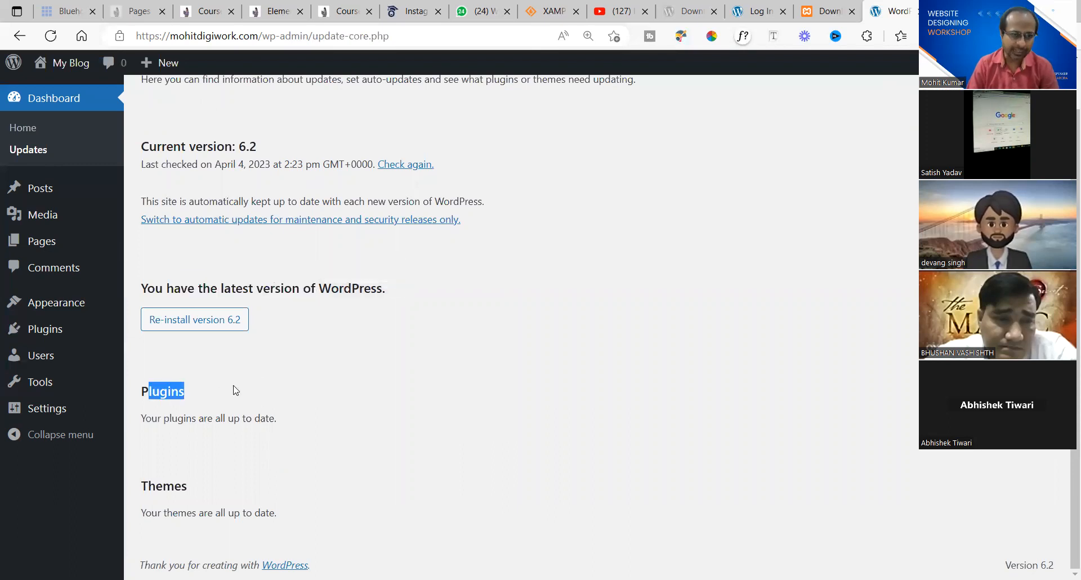
{"action": "left_click_drag", "start_coordinate": [156, 486], "coordinate": [237, 492]}
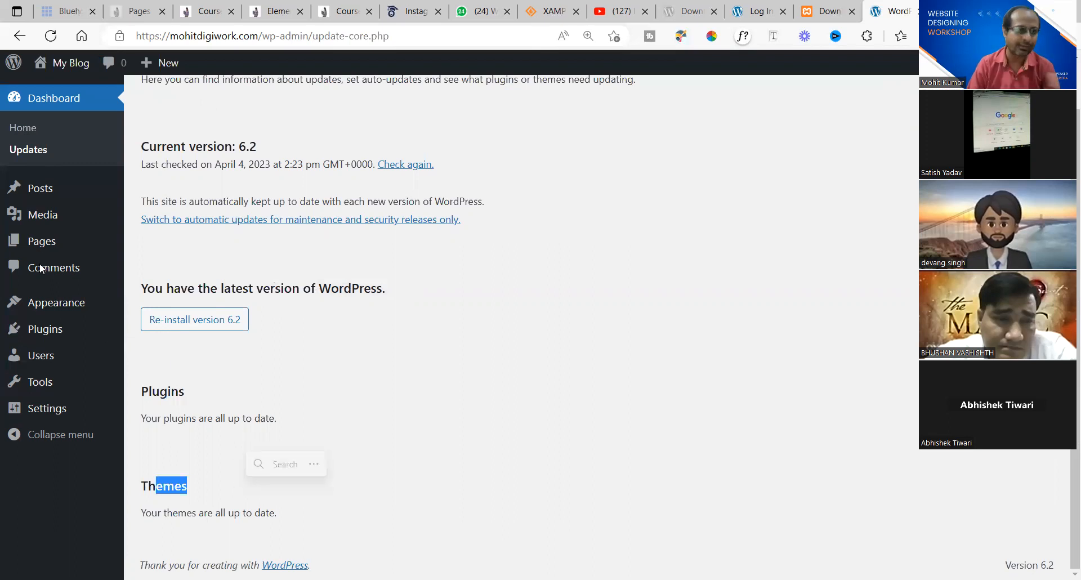
Show all posts, listing the single 'Hello world!' post by admin.
{"action": "mouse_move", "coordinate": [43, 194]}
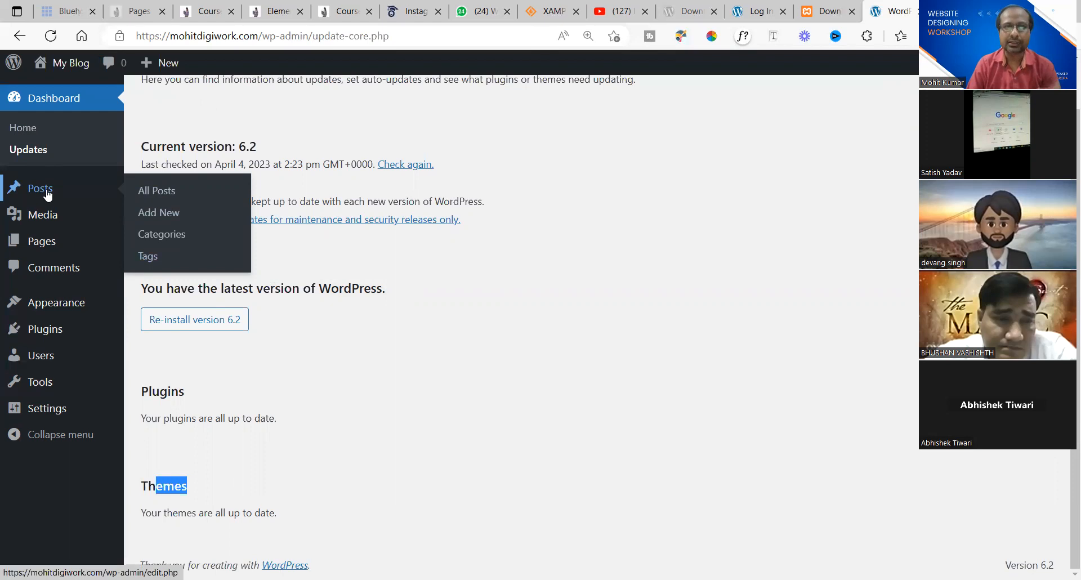
{"action": "left_click", "coordinate": [619, 246]}
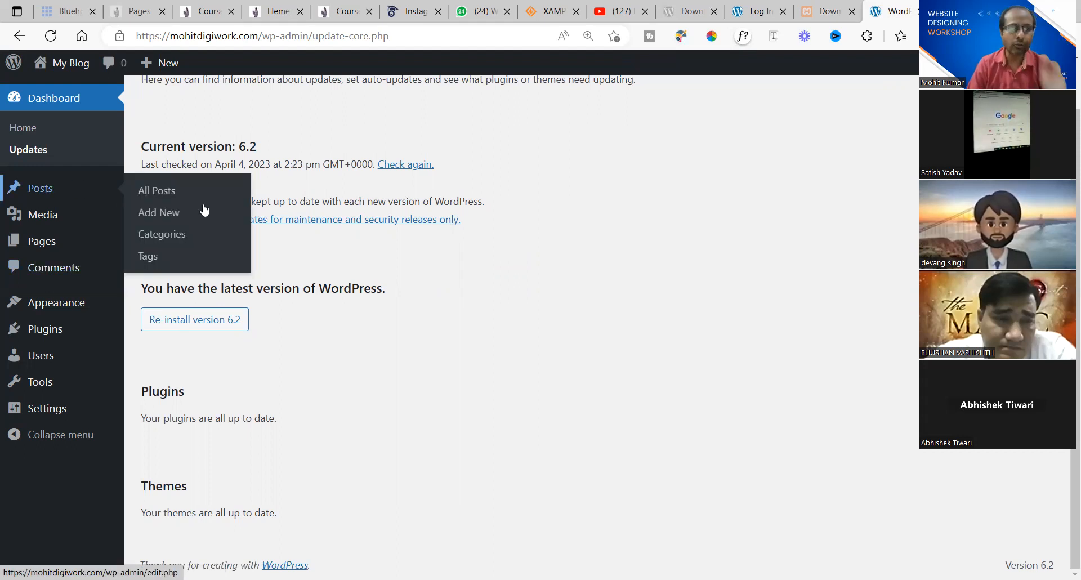
{"action": "left_click", "coordinate": [165, 197]}
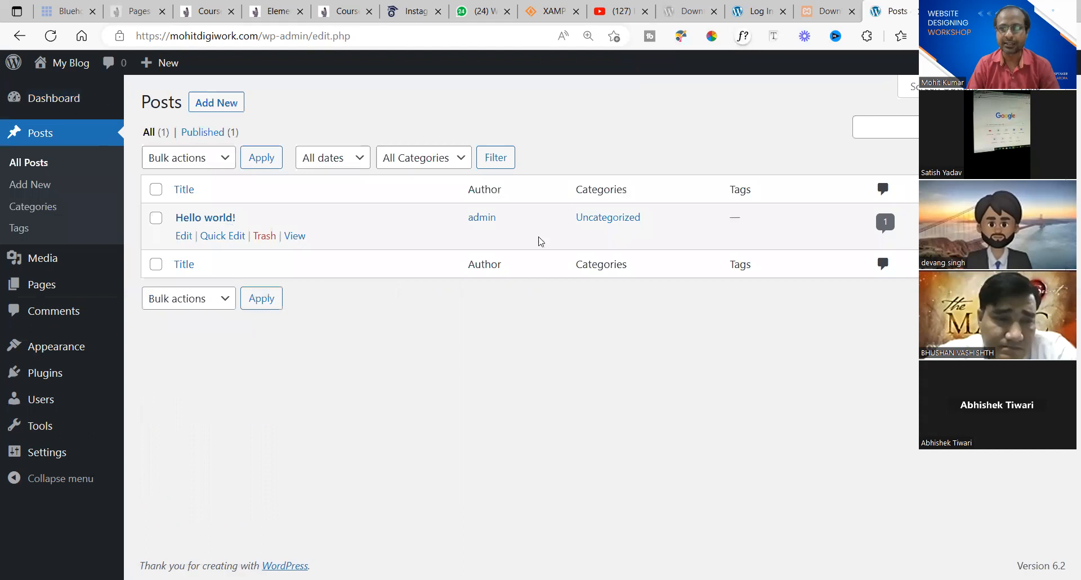
Open Media > Library, which shows no media items yet.
{"action": "left_click", "coordinate": [39, 190]}
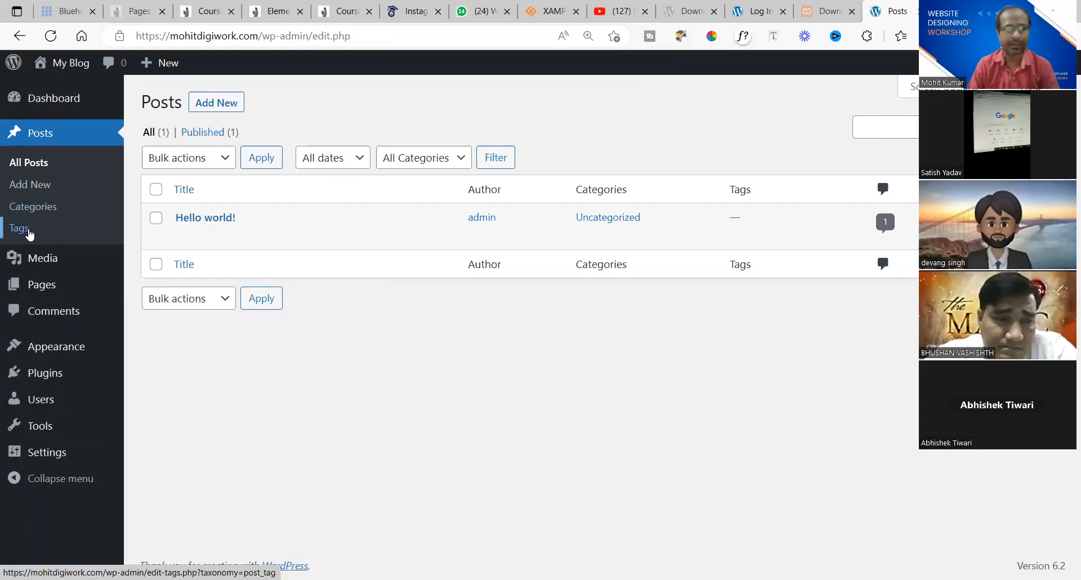
{"action": "mouse_move", "coordinate": [39, 258]}
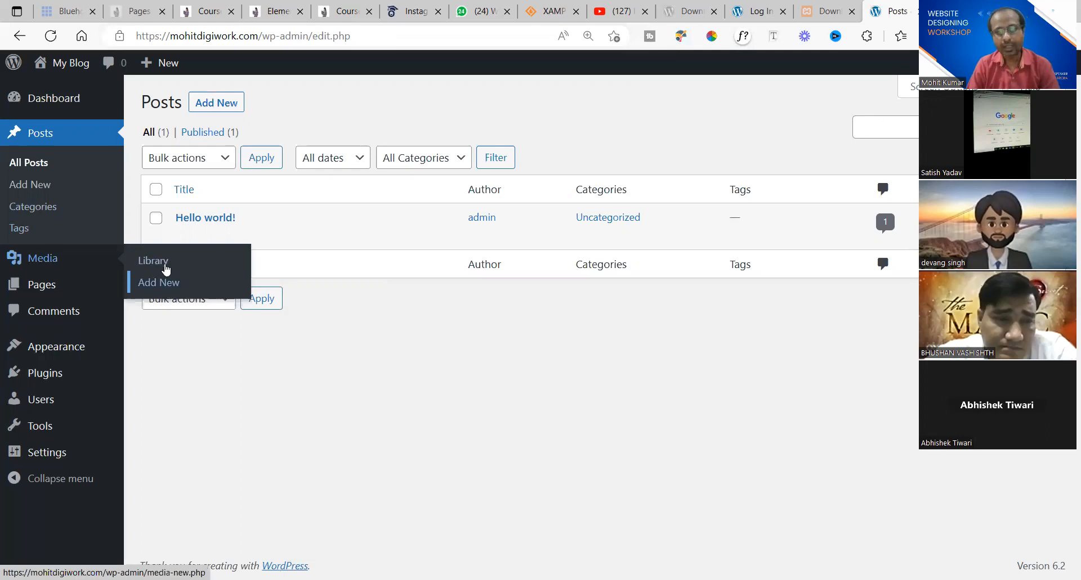
{"action": "left_click", "coordinate": [162, 263]}
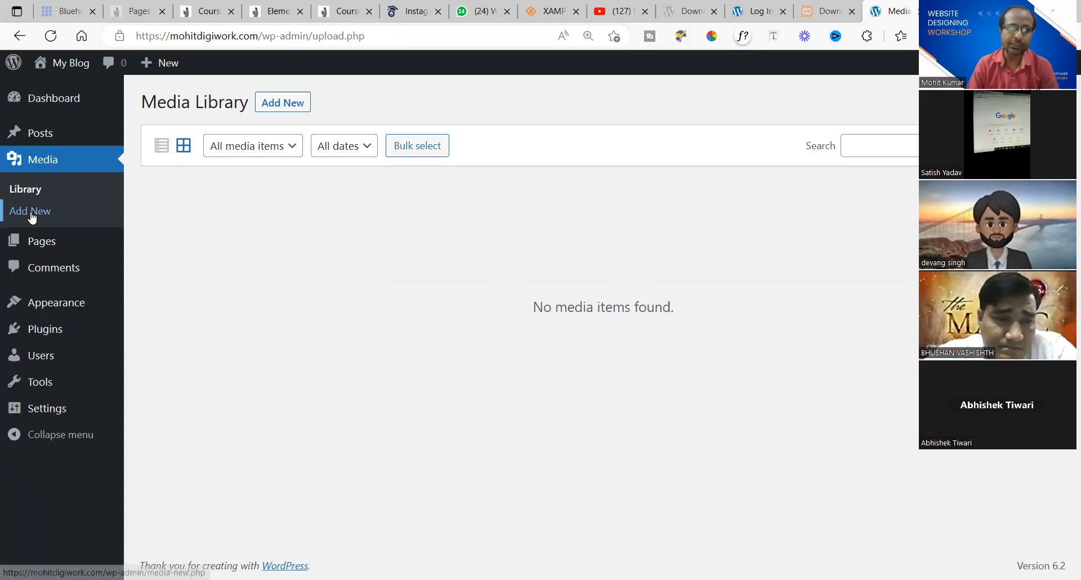
Upload 'Press Note Dated 28-02-2023 1' PDF from Downloads to the Media Library.
{"action": "left_click", "coordinate": [285, 105]}
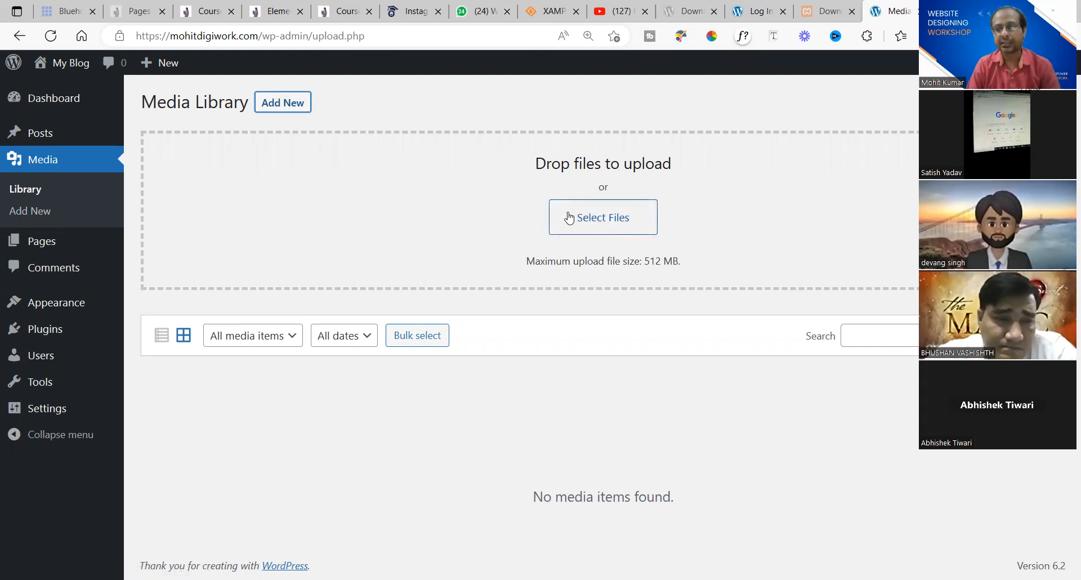
{"action": "left_click", "coordinate": [597, 223]}
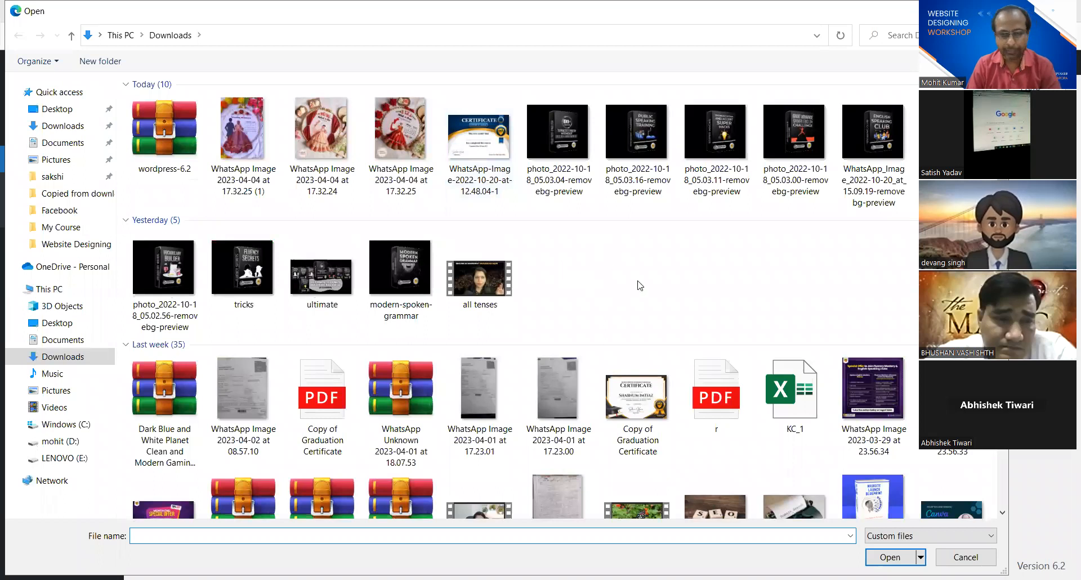
{"action": "scroll", "coordinate": [657, 310], "scroll_direction": "down", "scroll_amount": 5}
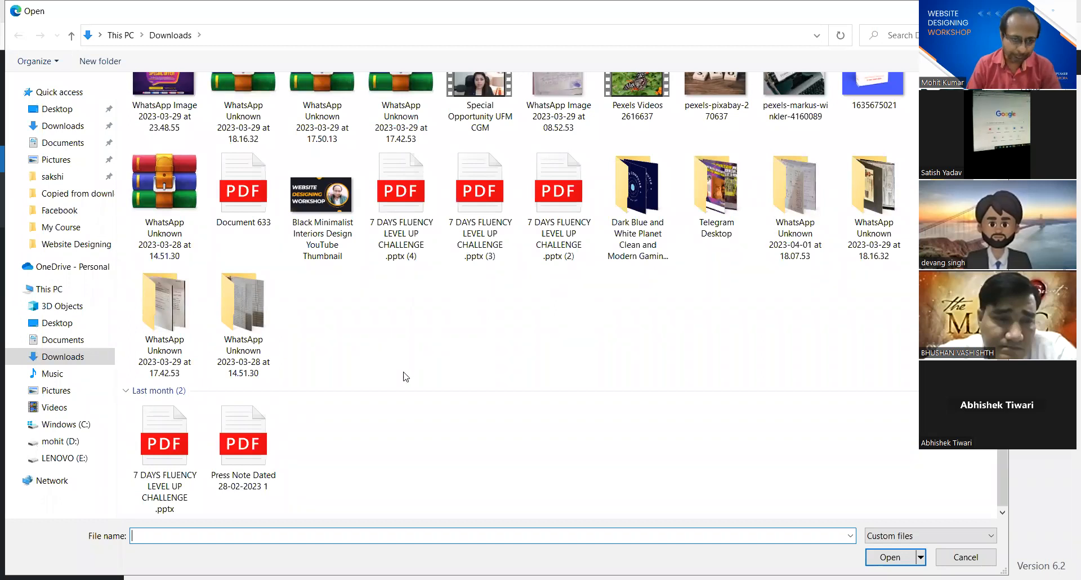
{"action": "left_click", "coordinate": [243, 447]}
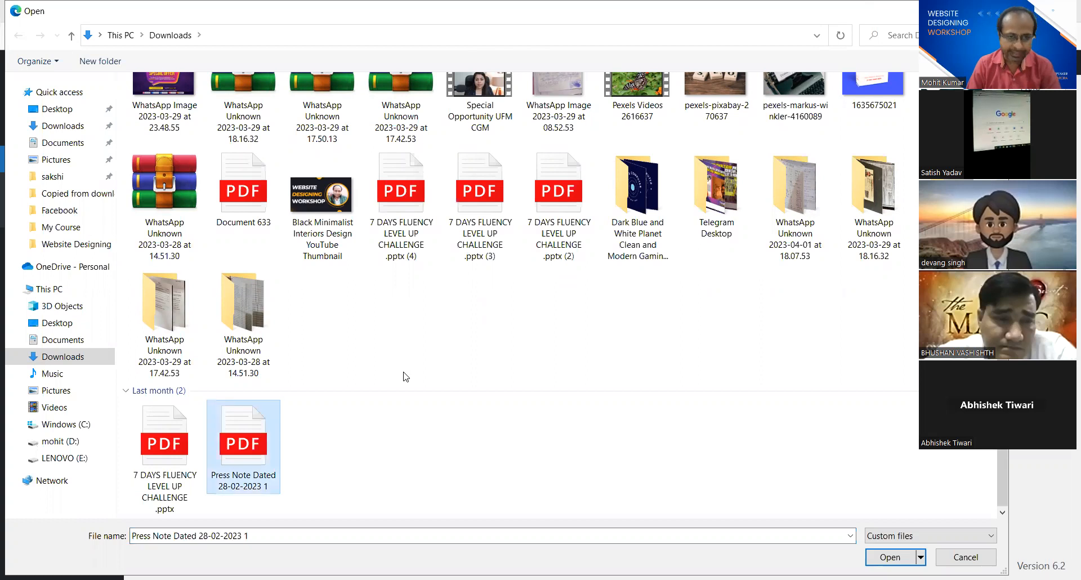
{"action": "left_click", "coordinate": [889, 557]}
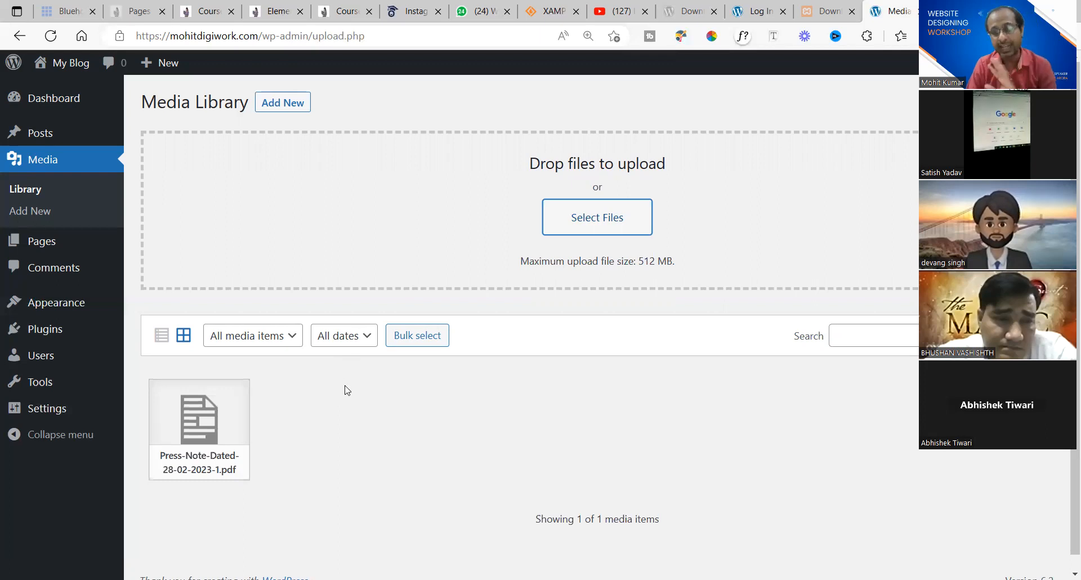
{"action": "scroll", "coordinate": [370, 366], "scroll_direction": "down", "scroll_amount": 1}
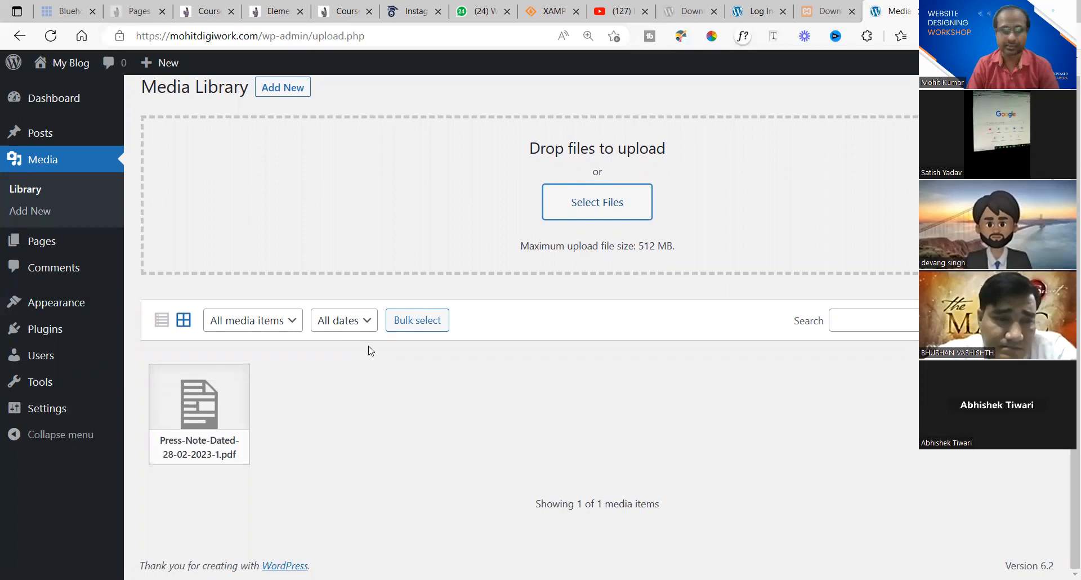
Open the press-note PDF's attachment details and copy its File URL.
{"action": "left_click", "coordinate": [217, 399]}
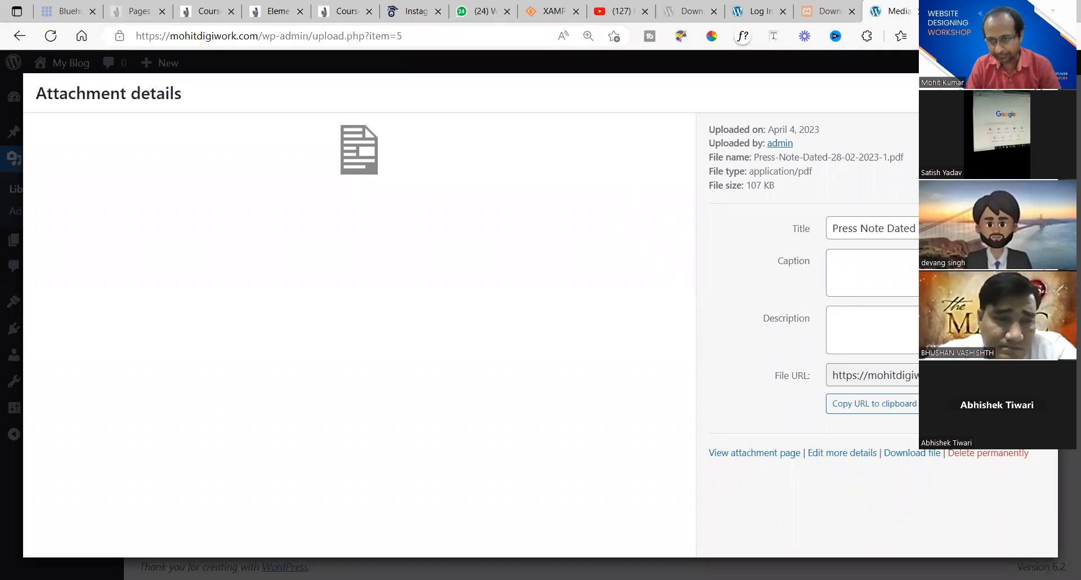
{"action": "left_click_drag", "start_coordinate": [845, 376], "coordinate": [915, 376]}
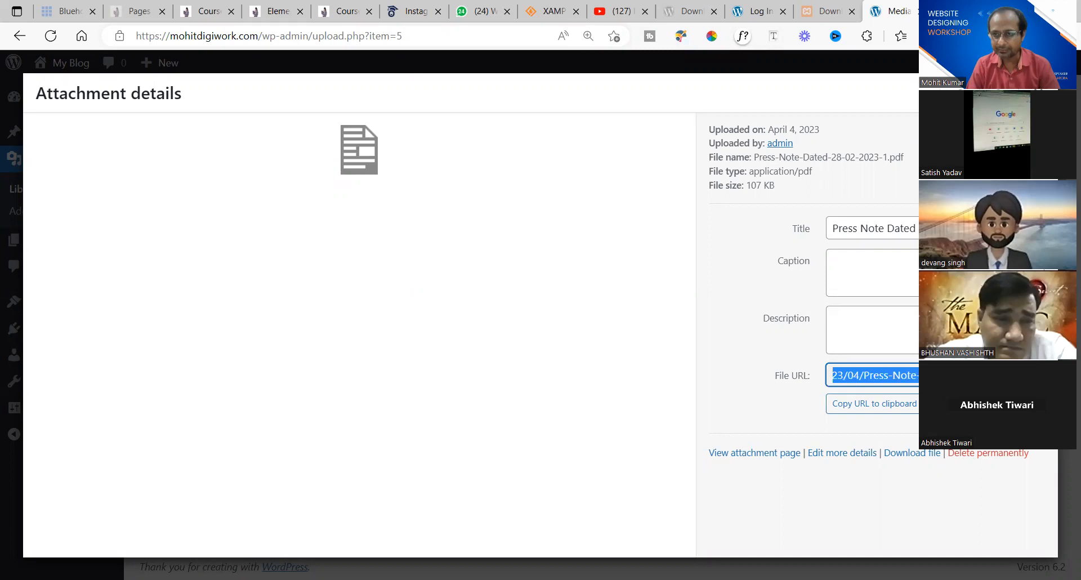
{"action": "left_click", "coordinate": [911, 406]}
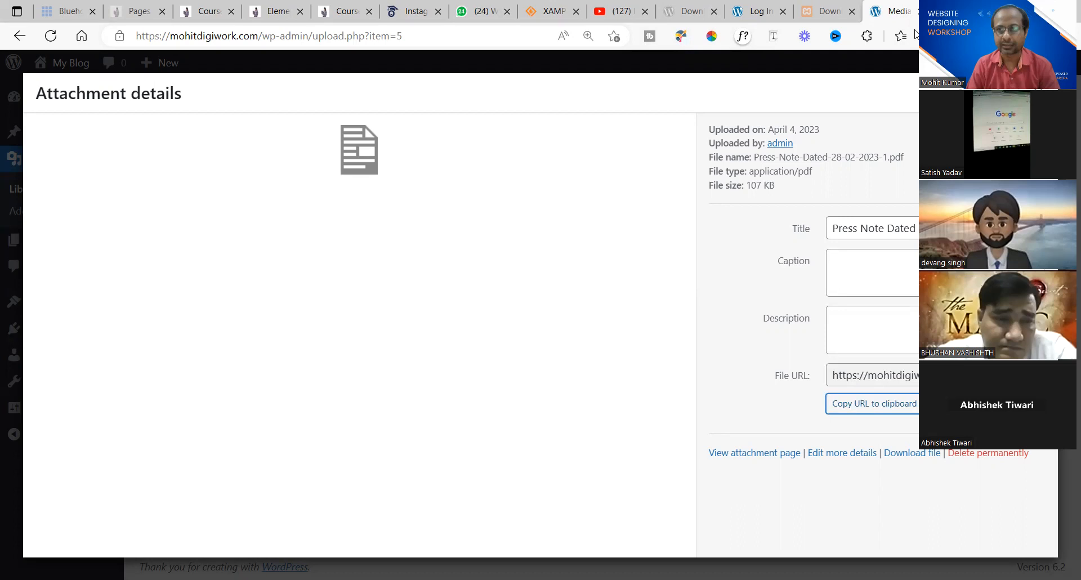
View the press-note PDF at its copied wp-content/uploads URL, then close that tab.
{"action": "key", "text": "ctrl+t"}
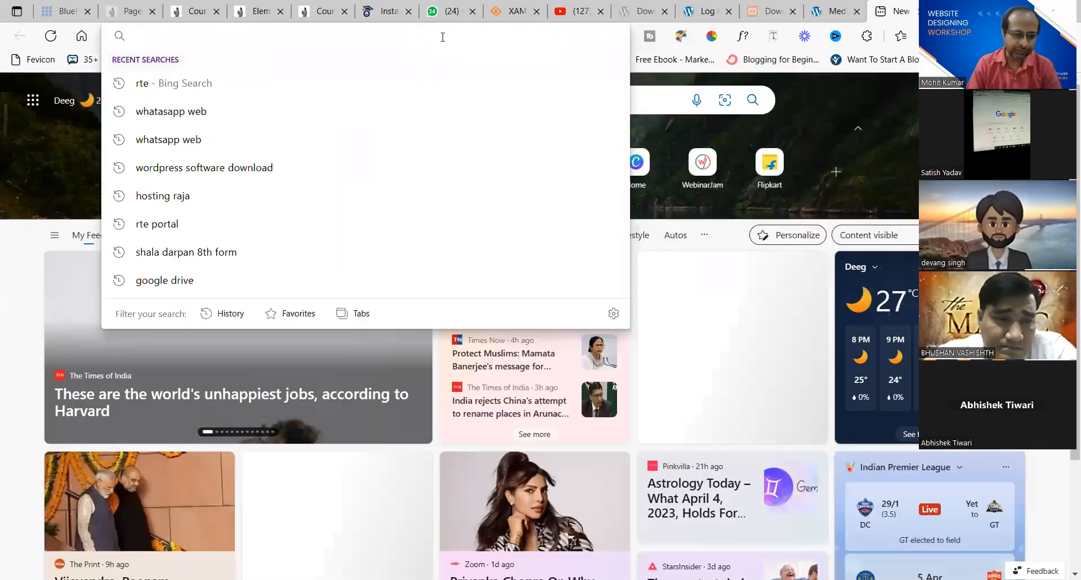
{"action": "key", "text": "ctrl+v"}
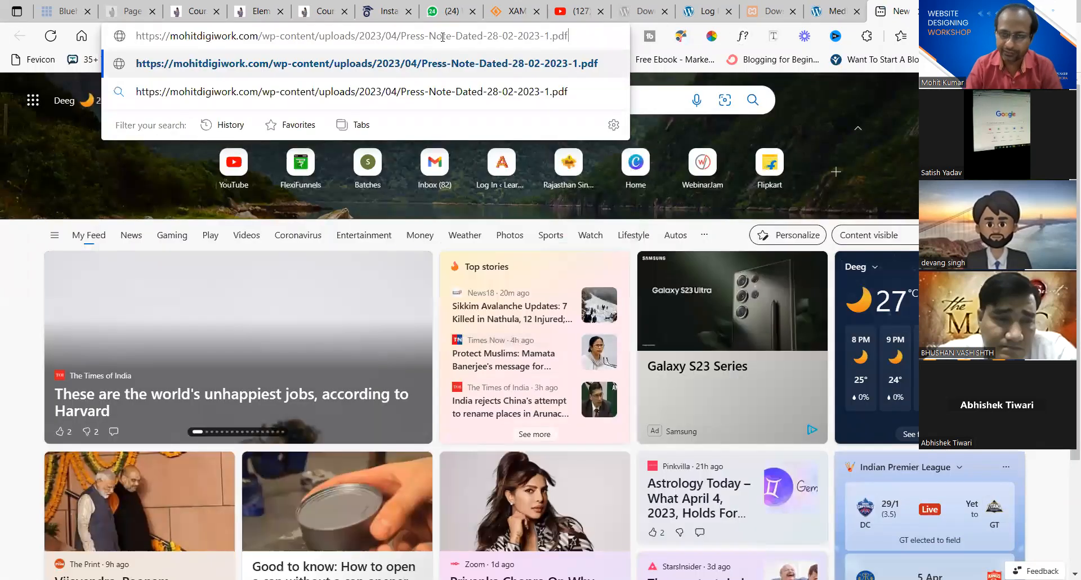
{"action": "key", "text": "Return"}
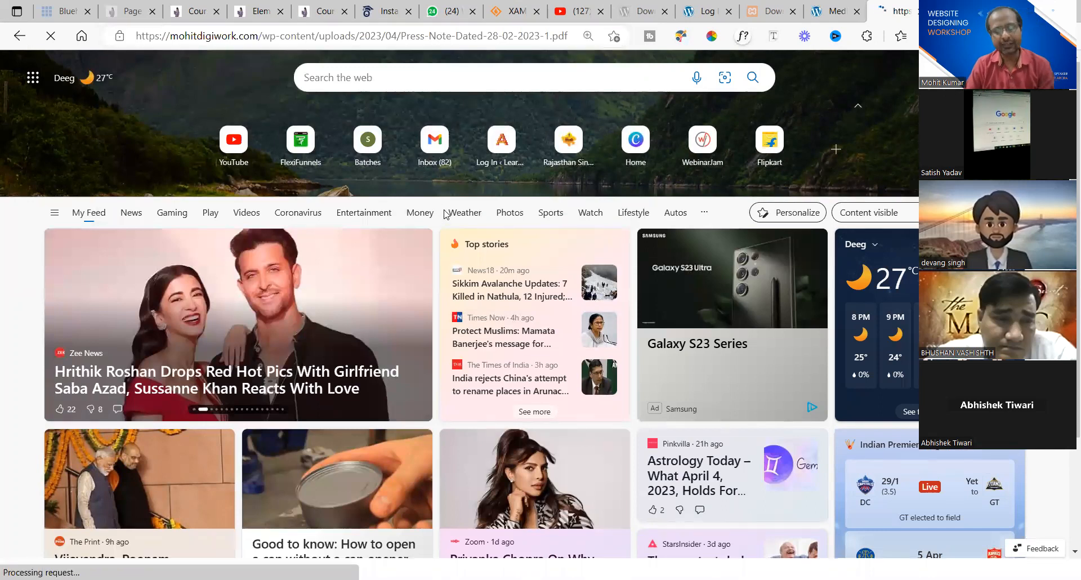
{"action": "key", "text": "ctrl+0"}
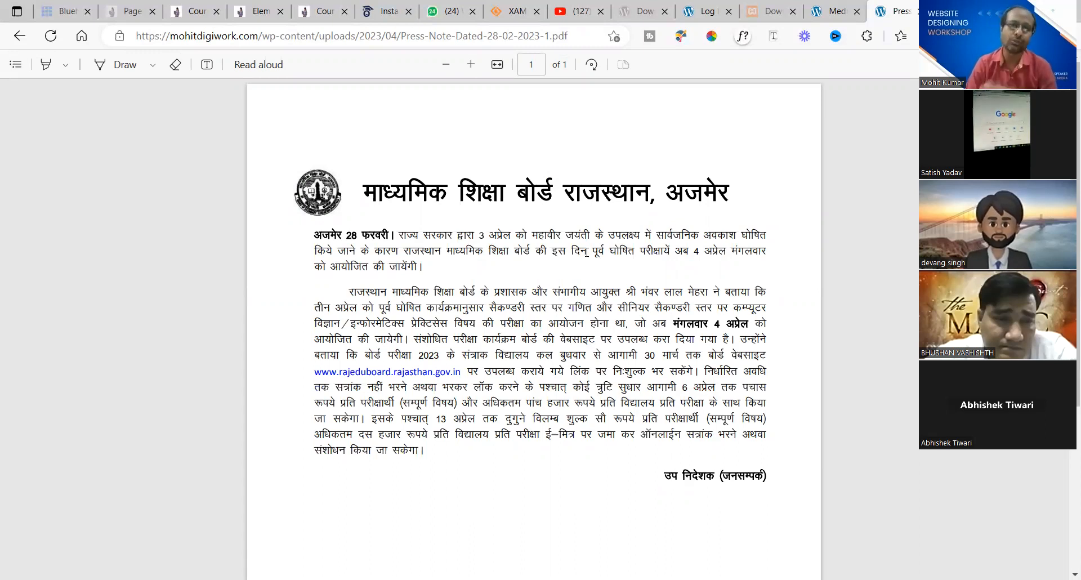
{"action": "left_click", "coordinate": [914, 11]}
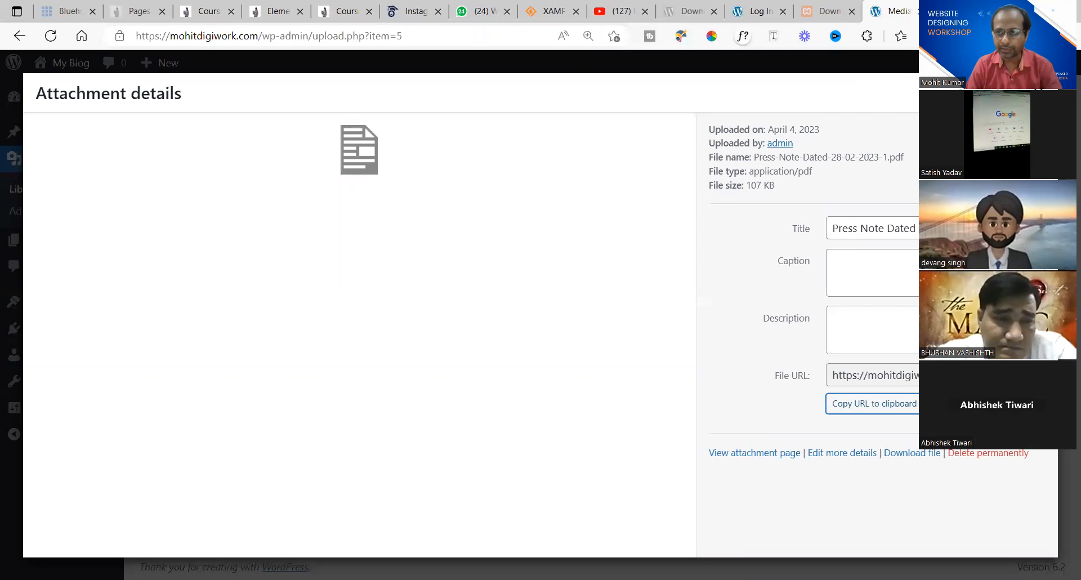
Close Attachment details and go to Pages > All Pages.
{"action": "key", "text": "Escape"}
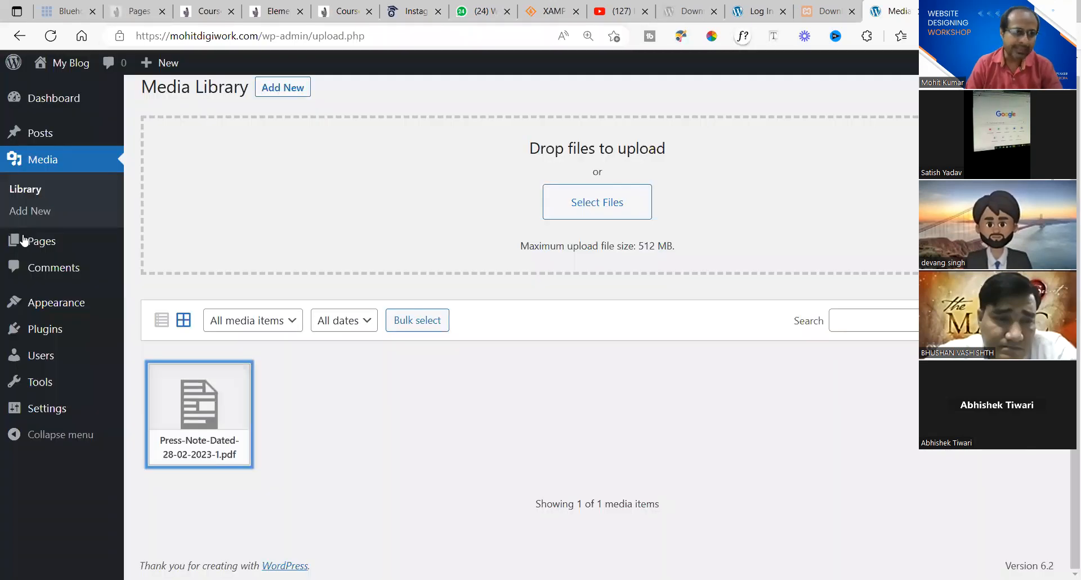
{"action": "mouse_move", "coordinate": [24, 241]}
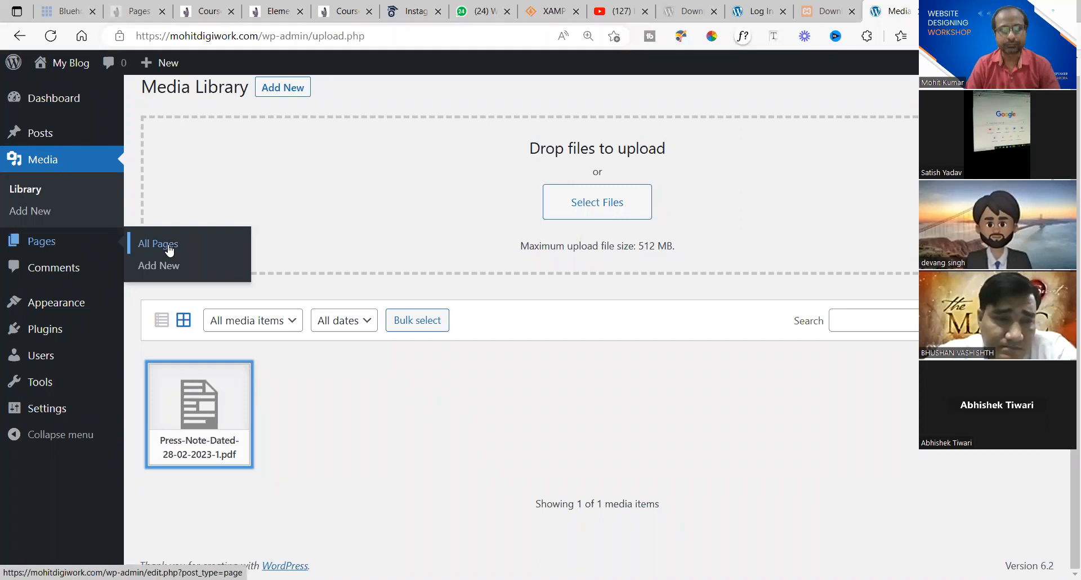
{"action": "left_click", "coordinate": [169, 247]}
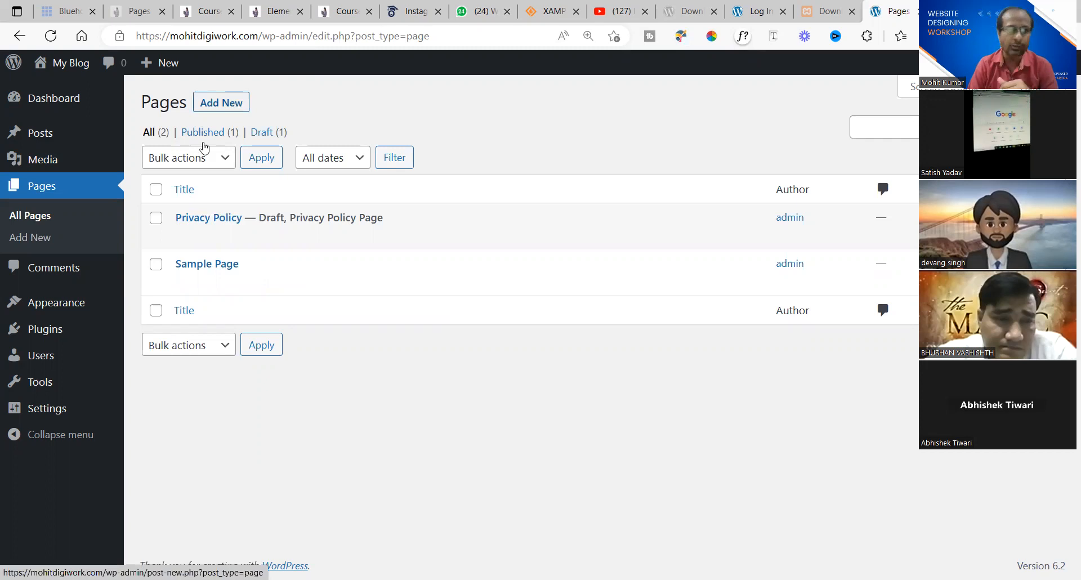
Publish a new page titled 'Home' and view it at mohitdigiwork.com/home/.
{"action": "left_click", "coordinate": [32, 241]}
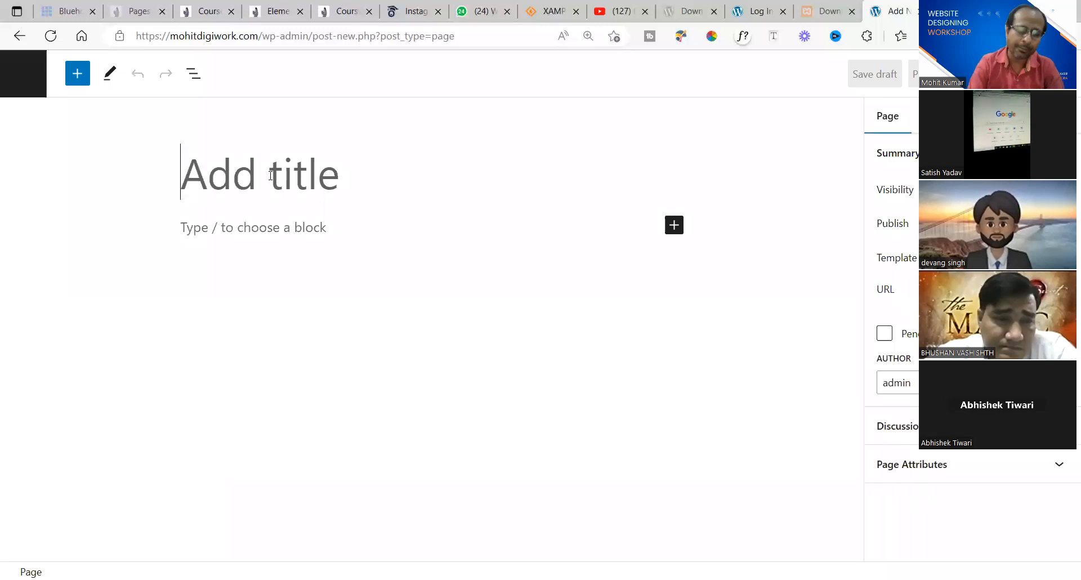
{"action": "type", "text": "Home"}
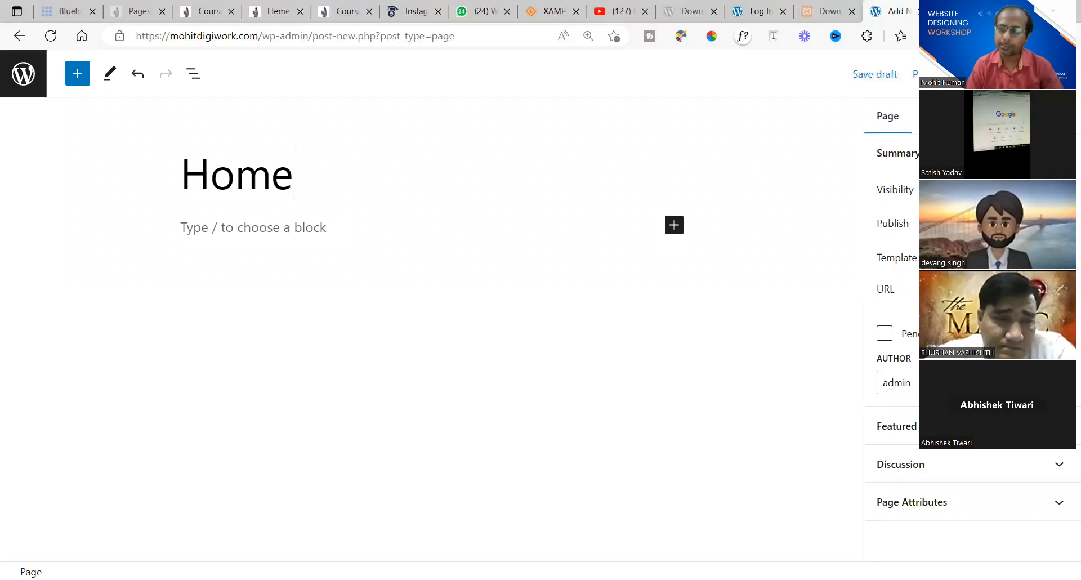
{"action": "left_click", "coordinate": [929, 74]}
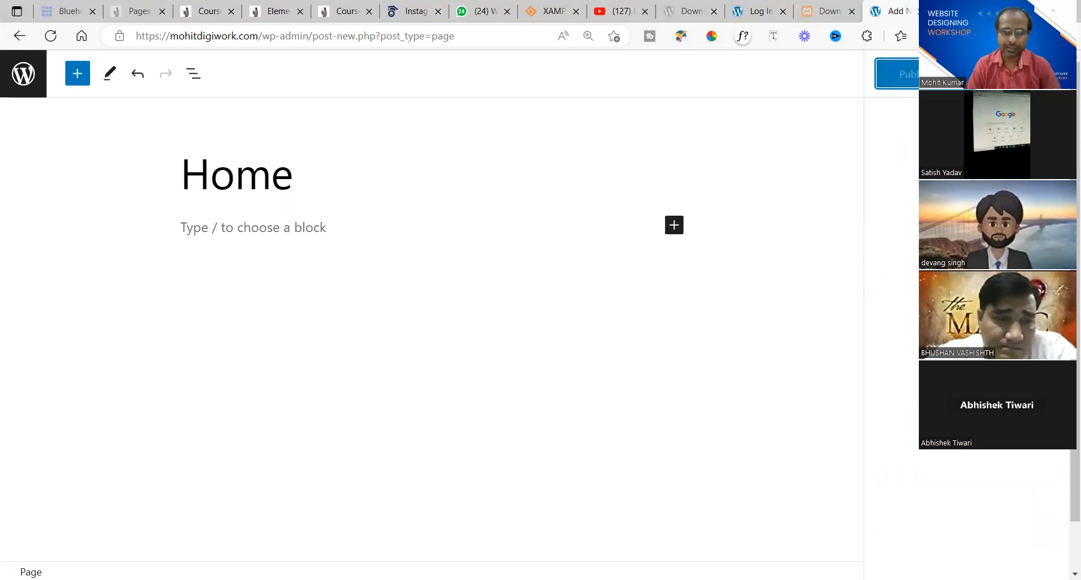
{"action": "left_click", "coordinate": [150, 533]}
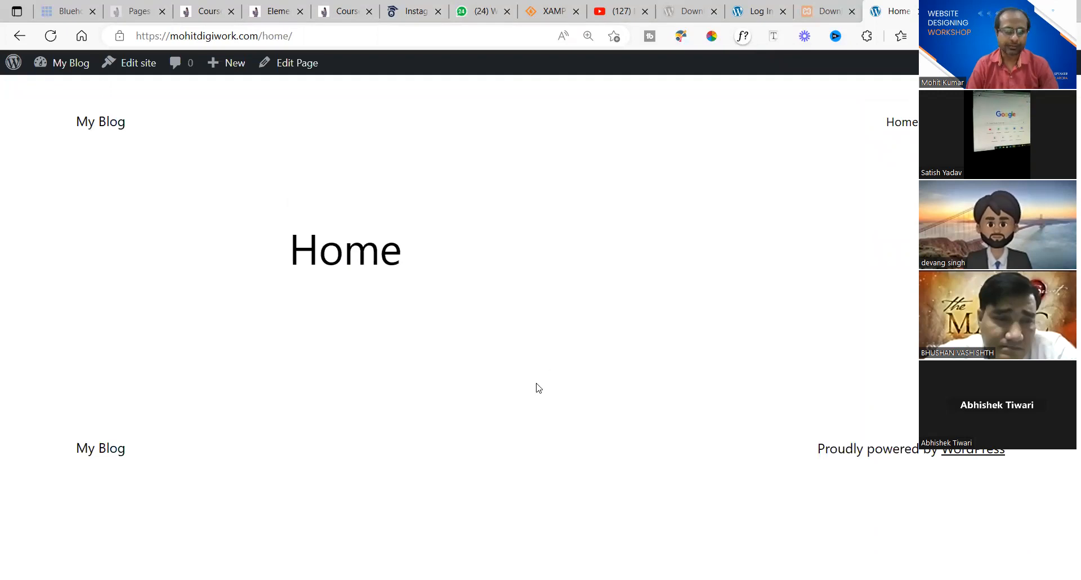
Use the My Blog admin-bar menu to get back to the WordPress Dashboard.
{"action": "mouse_move", "coordinate": [63, 63]}
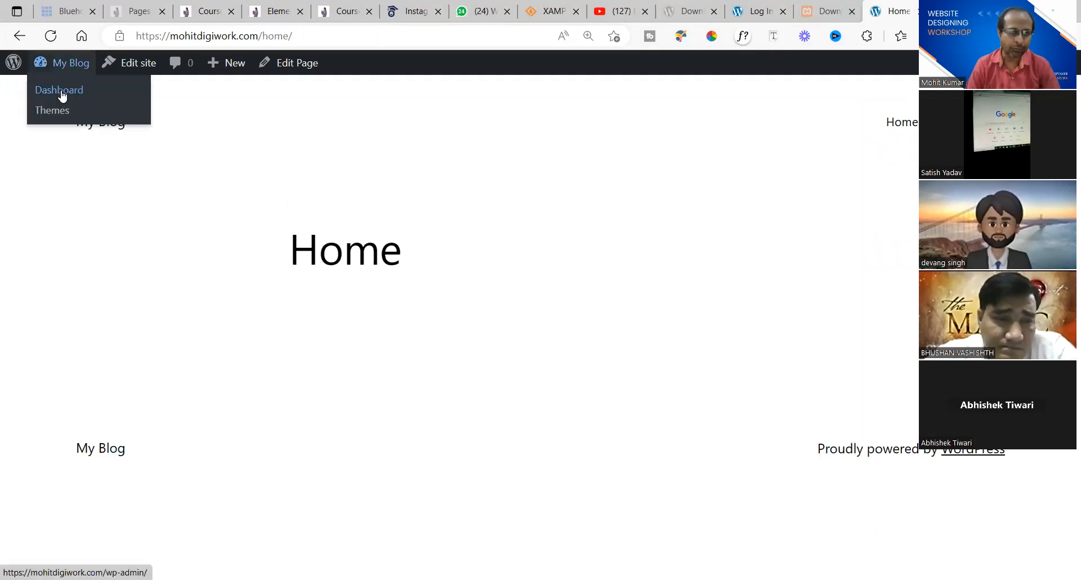
{"action": "left_click", "coordinate": [62, 95]}
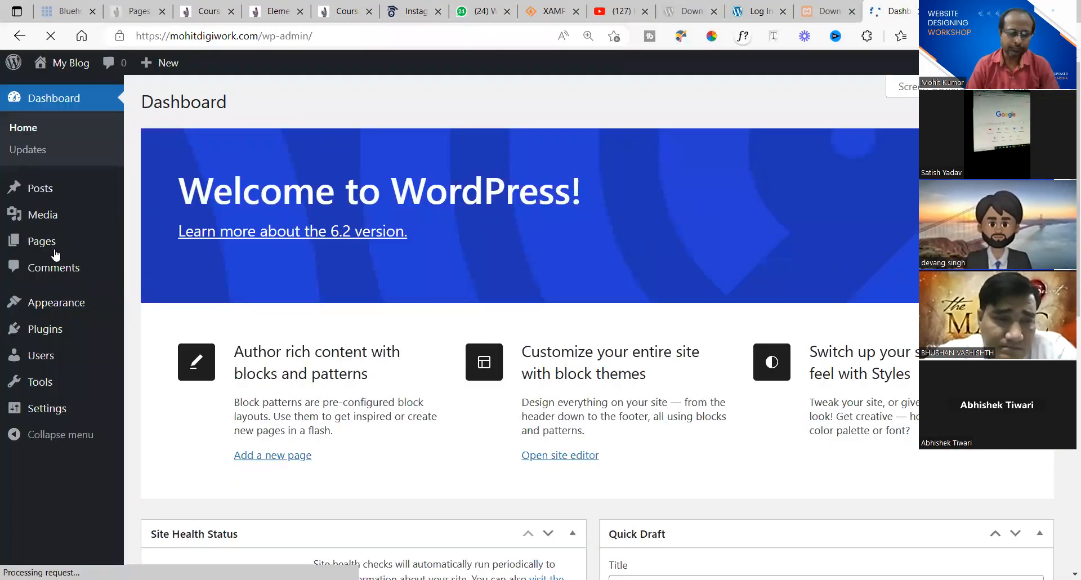
{"action": "mouse_move", "coordinate": [43, 244]}
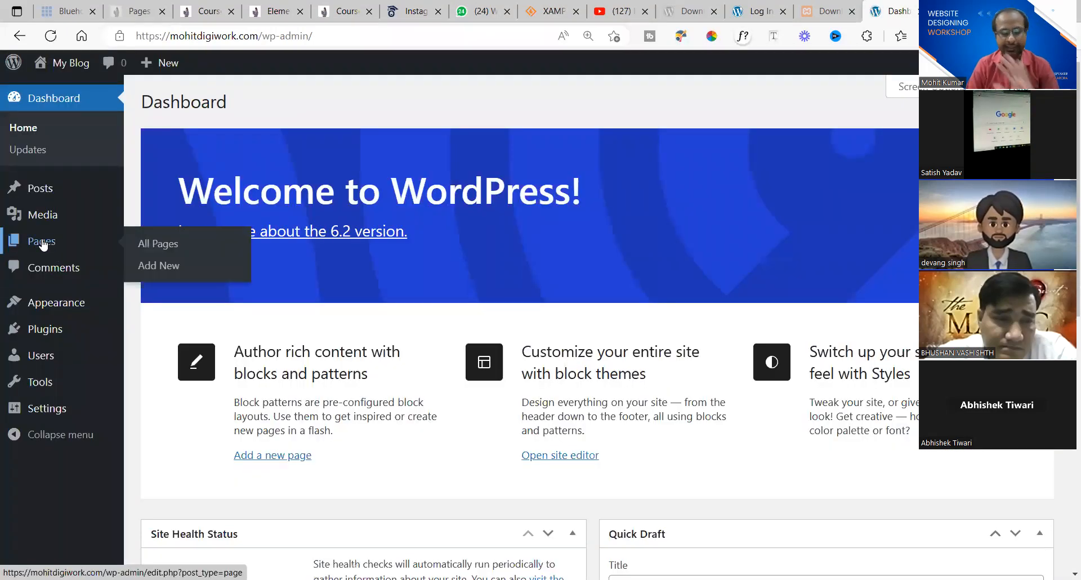
Unapprove the sample comment on Hello world! from the Comments list so it becomes pending.
{"action": "left_click", "coordinate": [52, 276]}
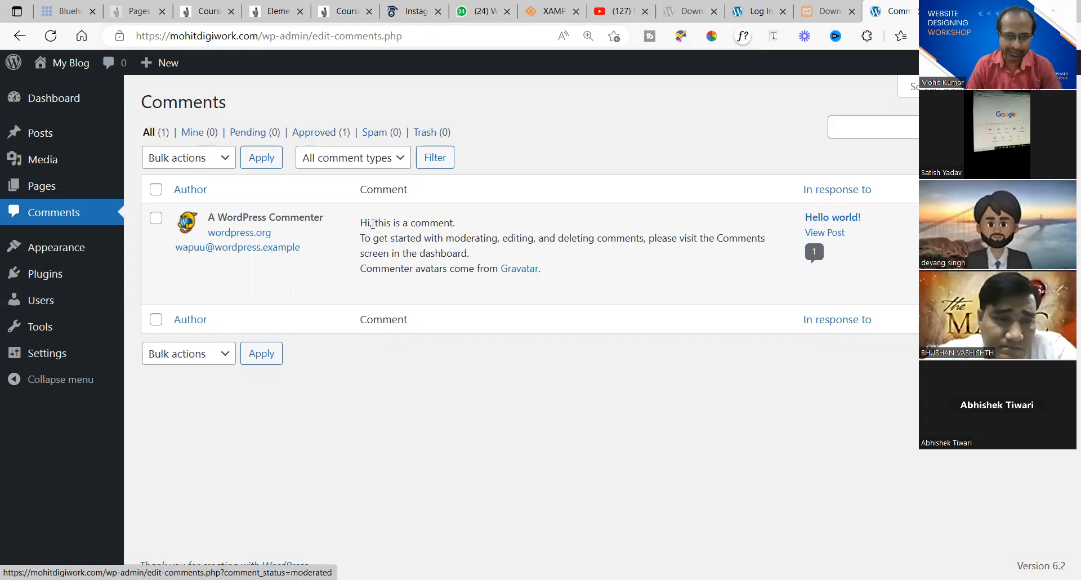
{"action": "left_click", "coordinate": [379, 291]}
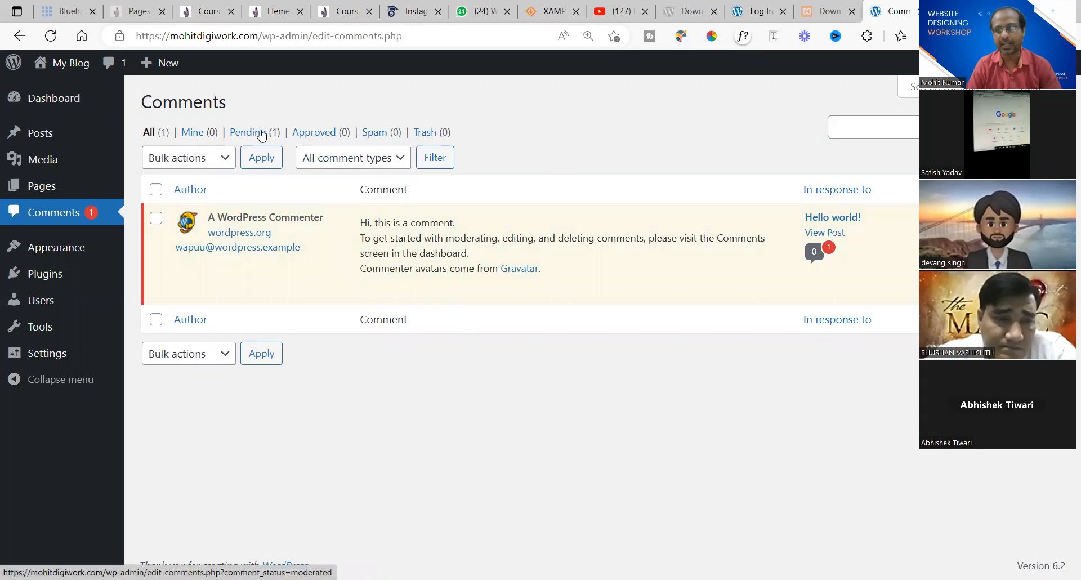
{"action": "mouse_move", "coordinate": [379, 294]}
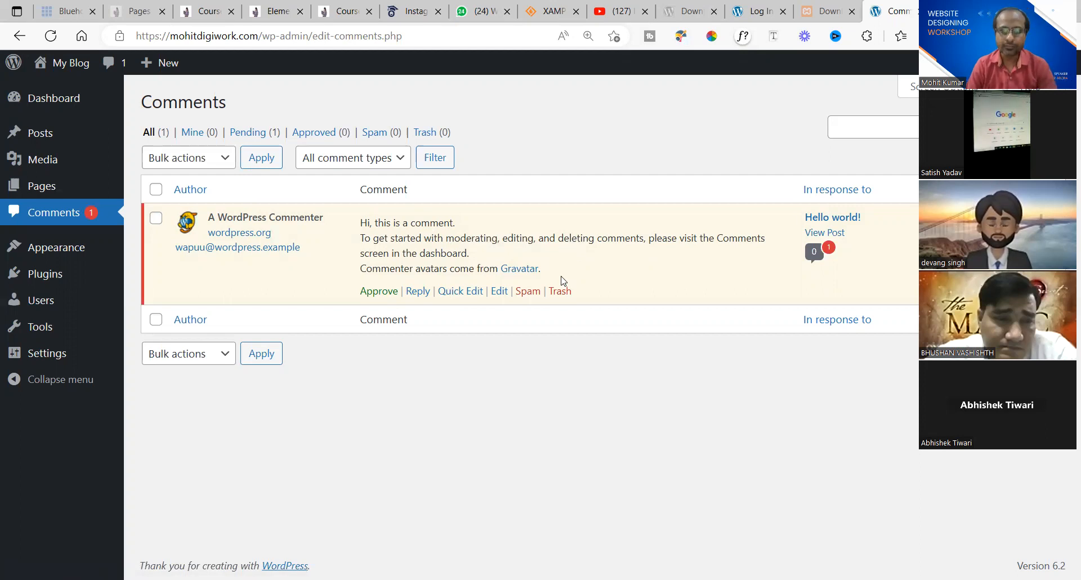
Delete the website URL from the sample comment's author details, update it, then approve it.
{"action": "left_click", "coordinate": [499, 291]}
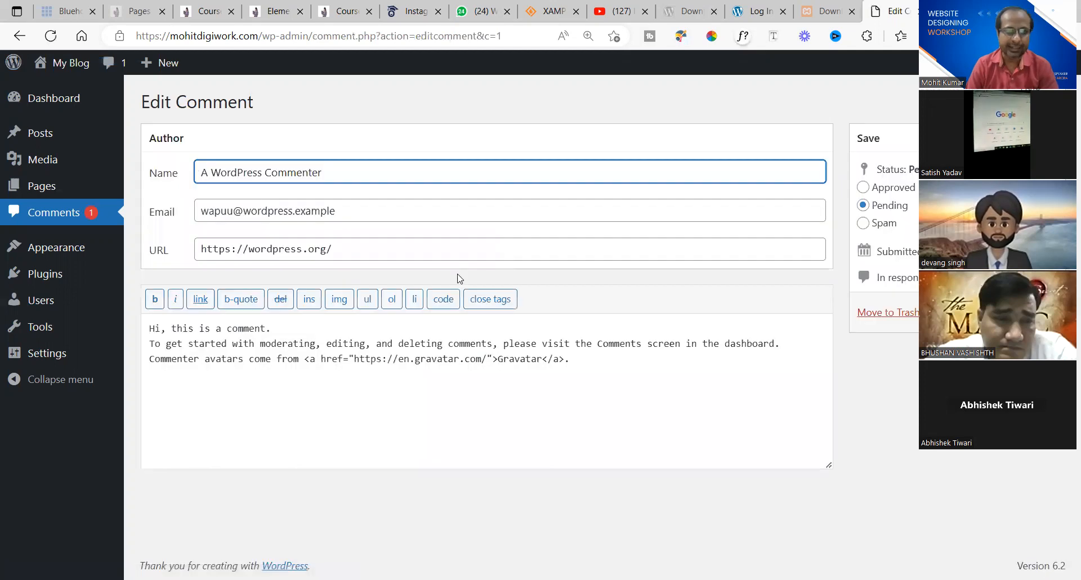
{"action": "left_click_drag", "start_coordinate": [349, 249], "coordinate": [191, 253]}
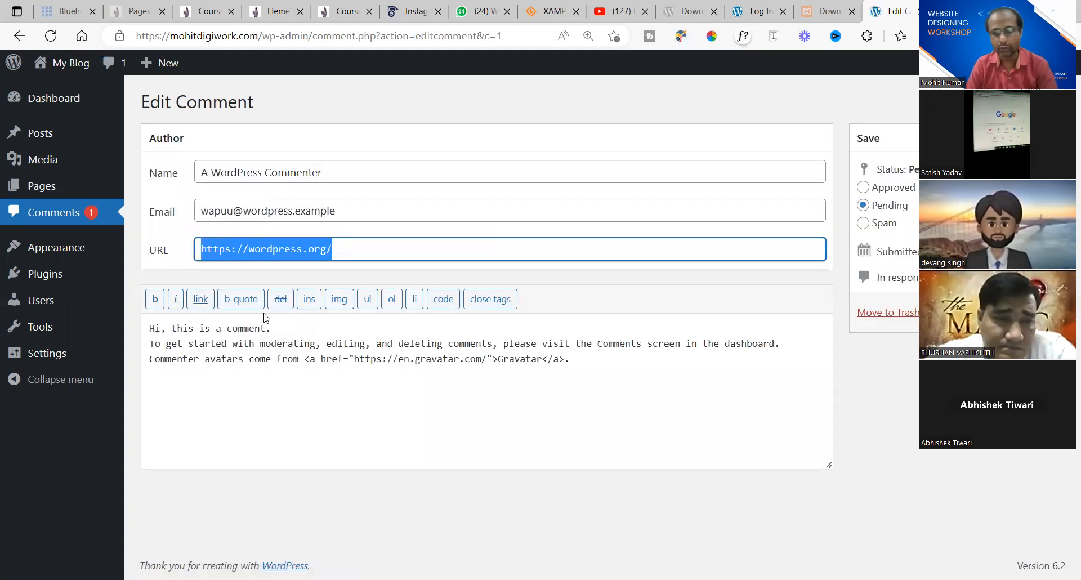
{"action": "key", "text": "BackSpace"}
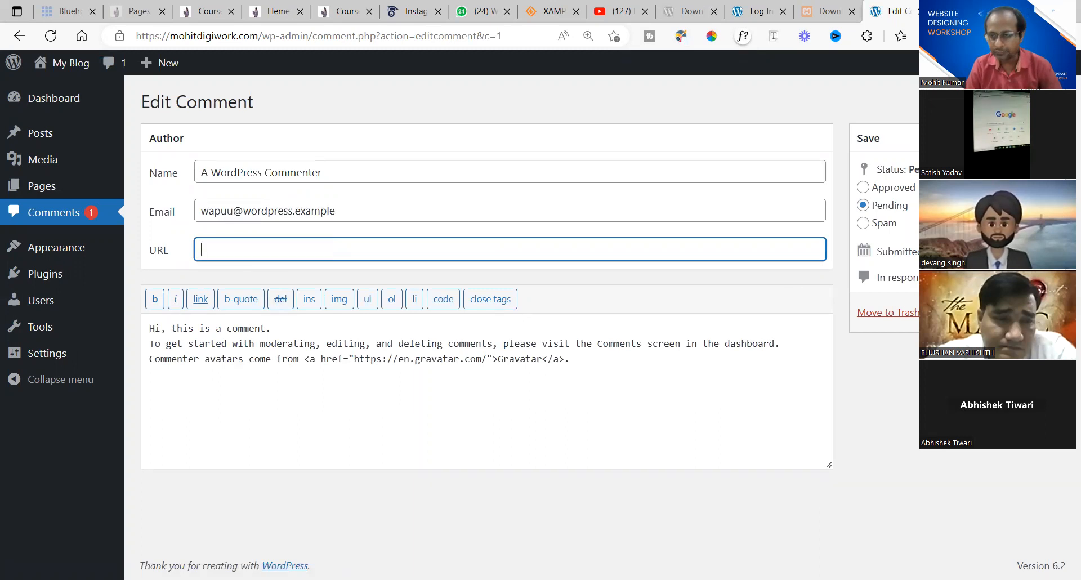
{"action": "key", "text": "Return"}
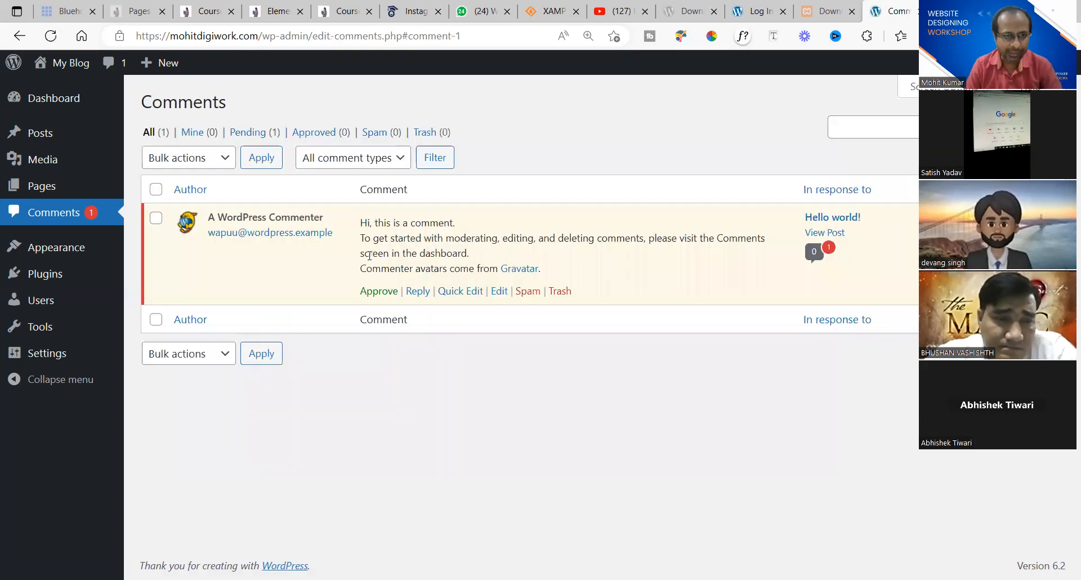
{"action": "left_click", "coordinate": [378, 291]}
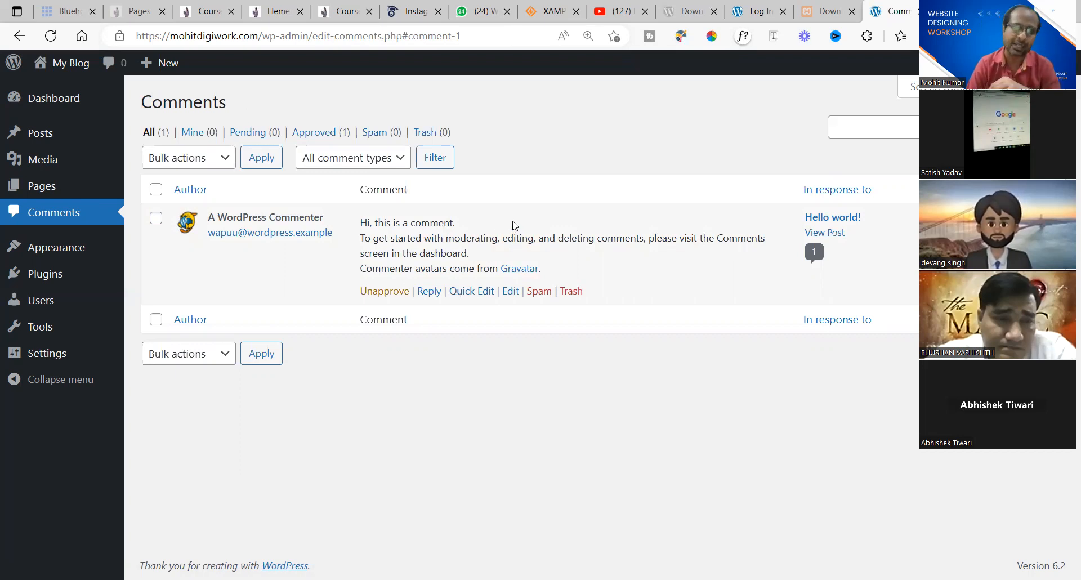
{"action": "mouse_move", "coordinate": [49, 253]}
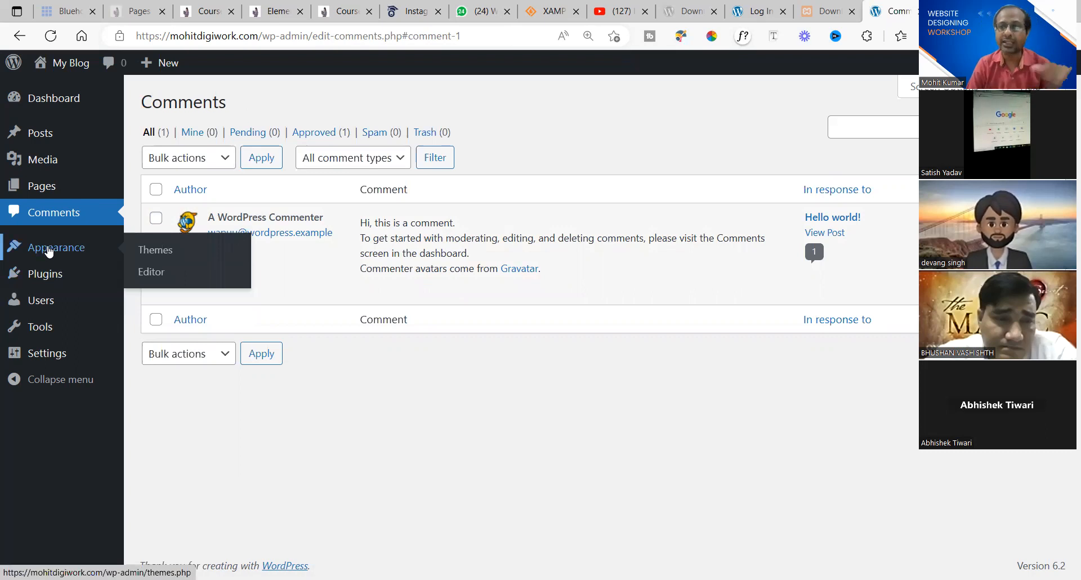
Go to Appearance > Themes > Add New to browse the theme directory's popular themes.
{"action": "left_click", "coordinate": [167, 254]}
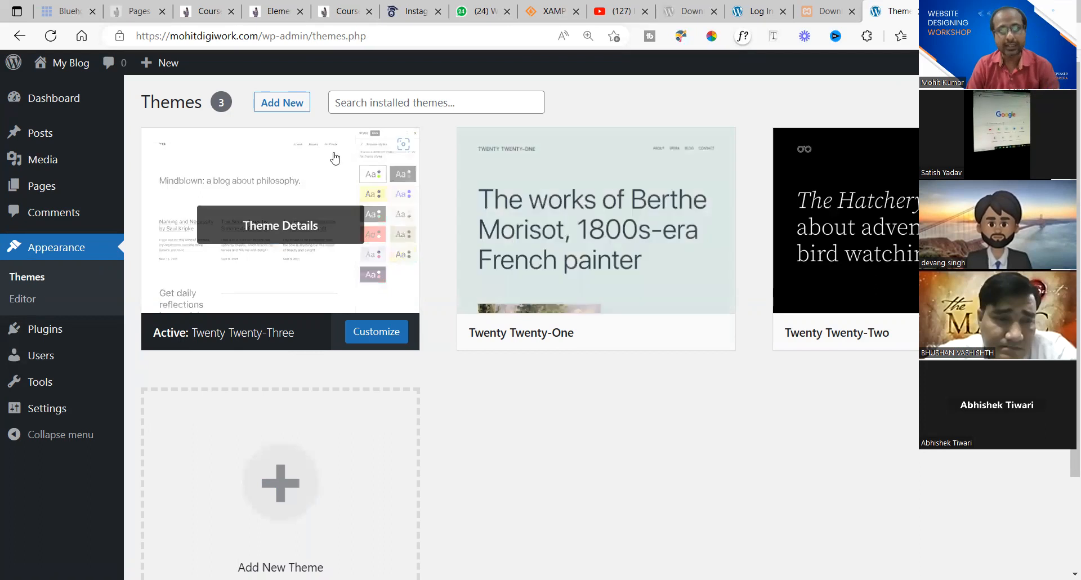
{"action": "left_click", "coordinate": [283, 106]}
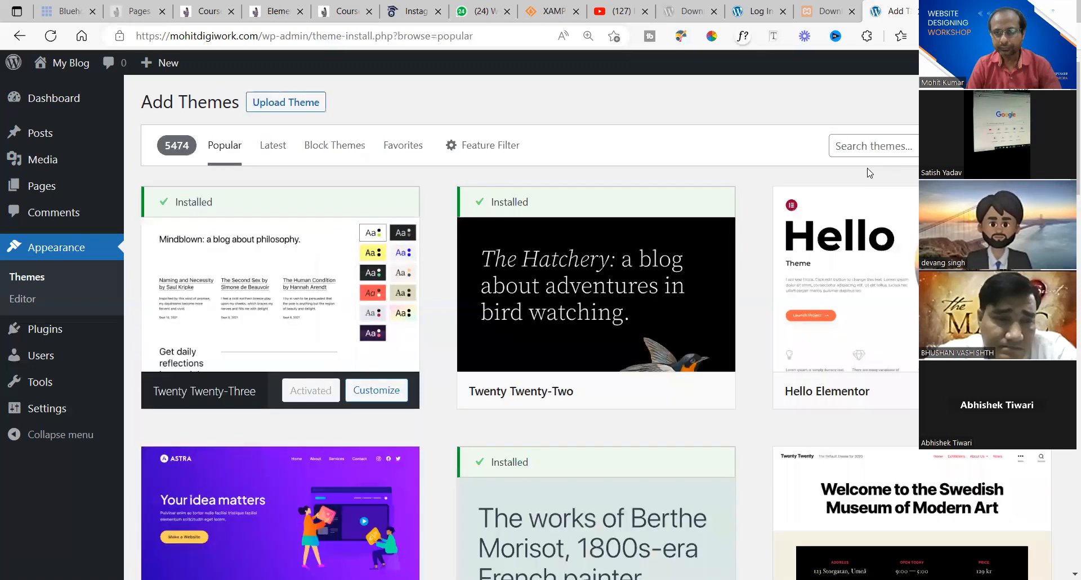
{"action": "left_click", "coordinate": [867, 148]}
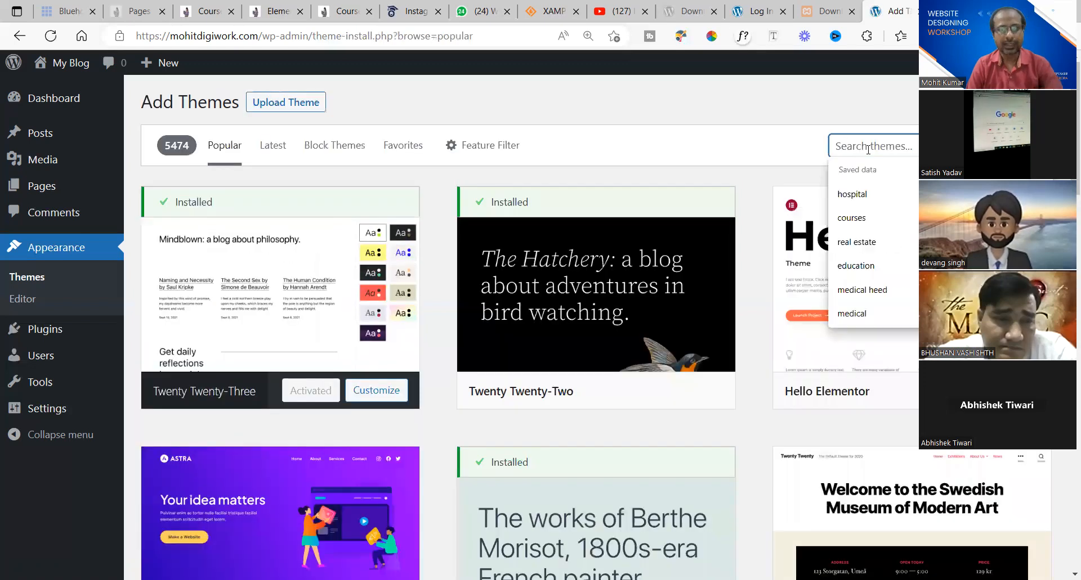
Replace the 'hospital' theme search with 'wp ocean'.
{"action": "left_click", "coordinate": [865, 194]}
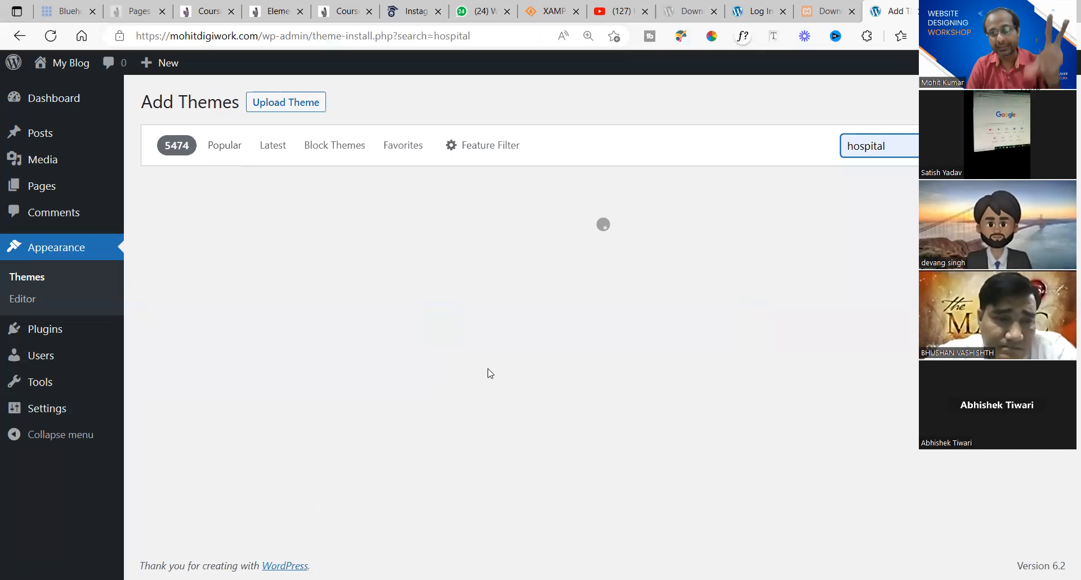
{"action": "double_click", "coordinate": [896, 144]}
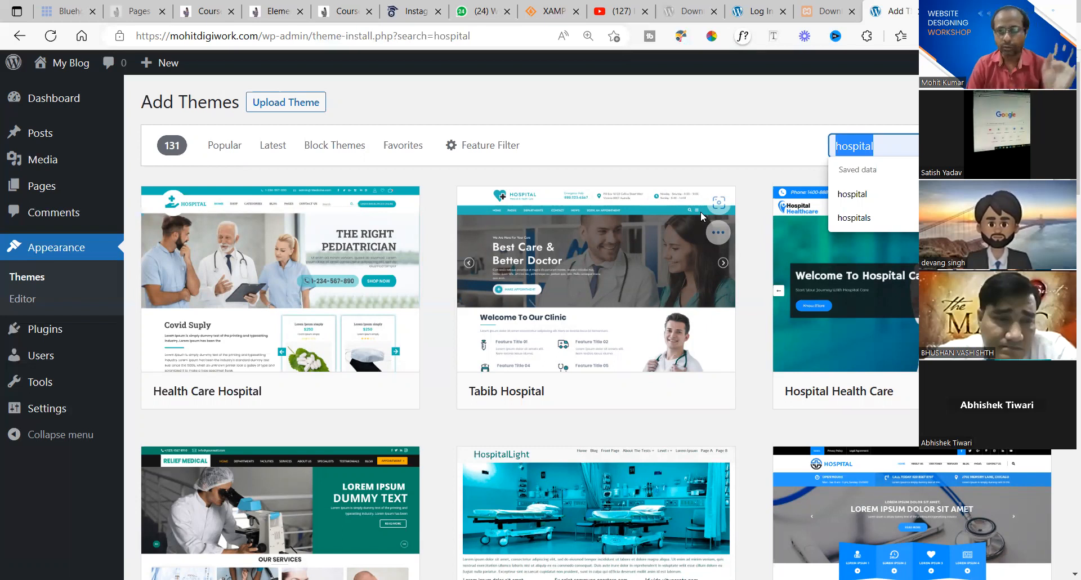
{"action": "left_click", "coordinate": [886, 149]}
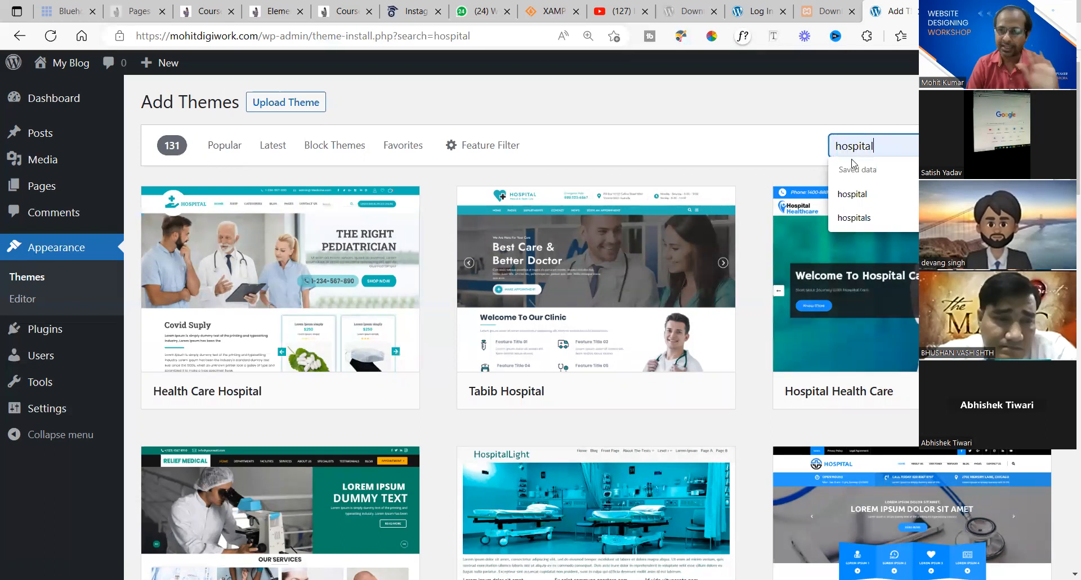
{"action": "left_click_drag", "start_coordinate": [886, 149], "coordinate": [810, 153]}
{"action": "mouse_move", "coordinate": [640, 292]}
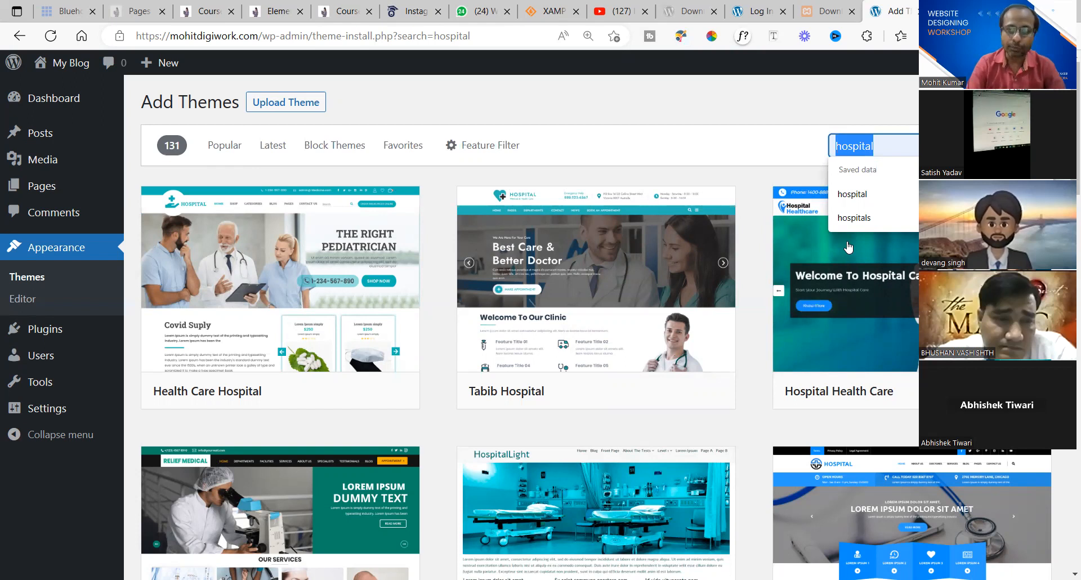
{"action": "type", "text": "wp-ocean"}
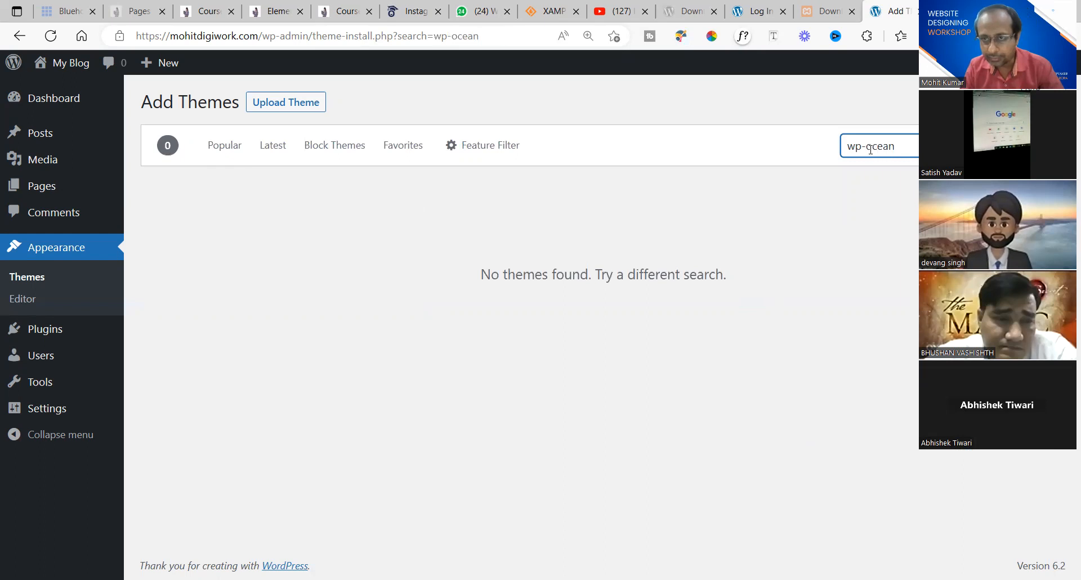
{"action": "key", "text": "Left"}
{"action": "key", "text": "Left"}
{"action": "key", "text": "Left"}
{"action": "key", "text": "Left"}
{"action": "key", "text": "Left"}
{"action": "key", "text": "BackSpace"}
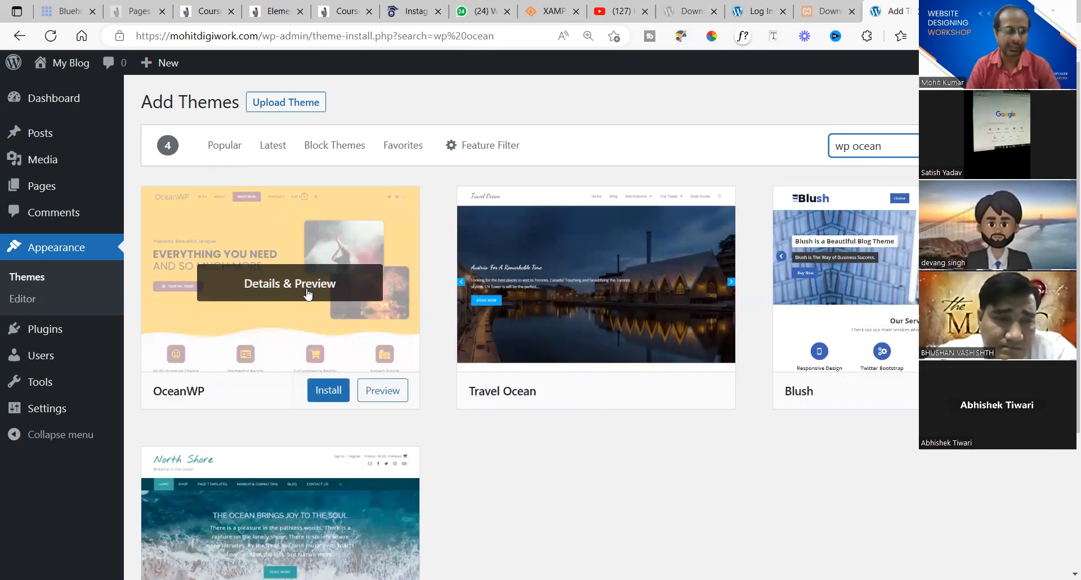
View the OceanWP theme's details and live preview, then return to the results.
{"action": "left_click", "coordinate": [335, 227]}
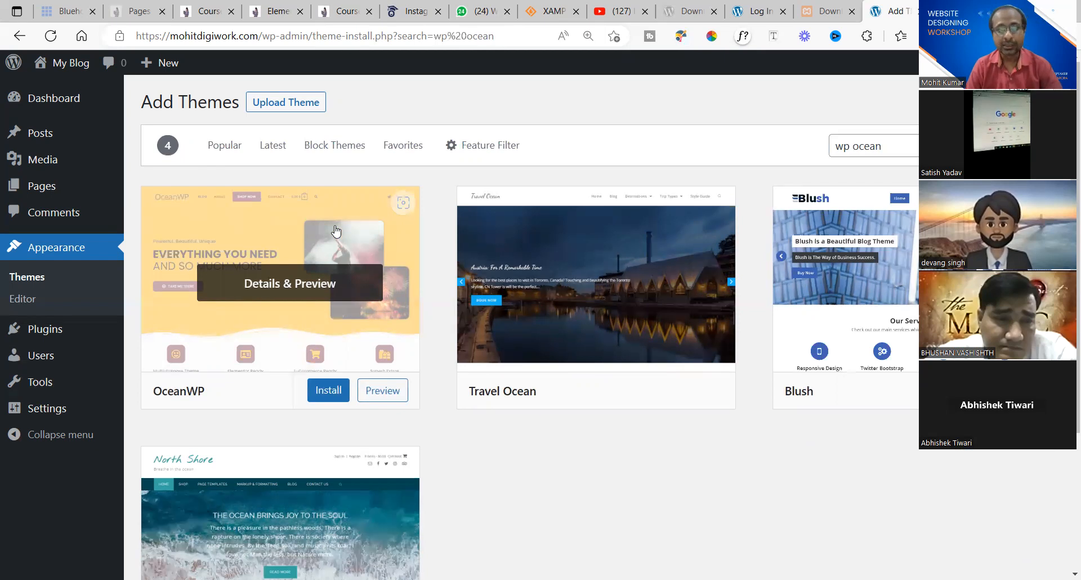
{"action": "left_click", "coordinate": [371, 206]}
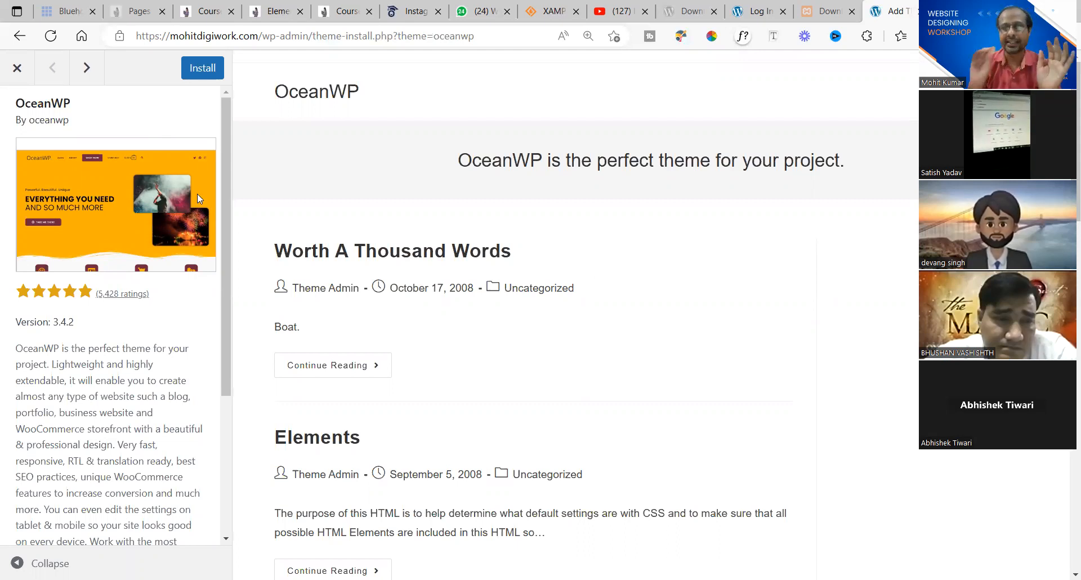
{"action": "left_click", "coordinate": [19, 66]}
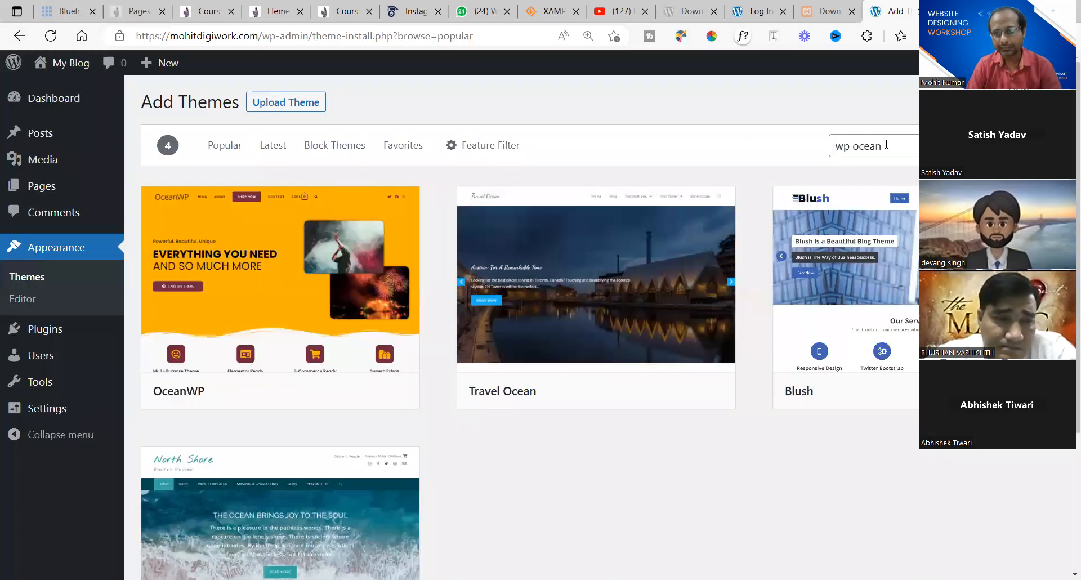
Search the theme directory for 'newspaper' and look over the results.
{"action": "triple_click", "coordinate": [886, 144]}
{"action": "type", "text": "newspaper"}
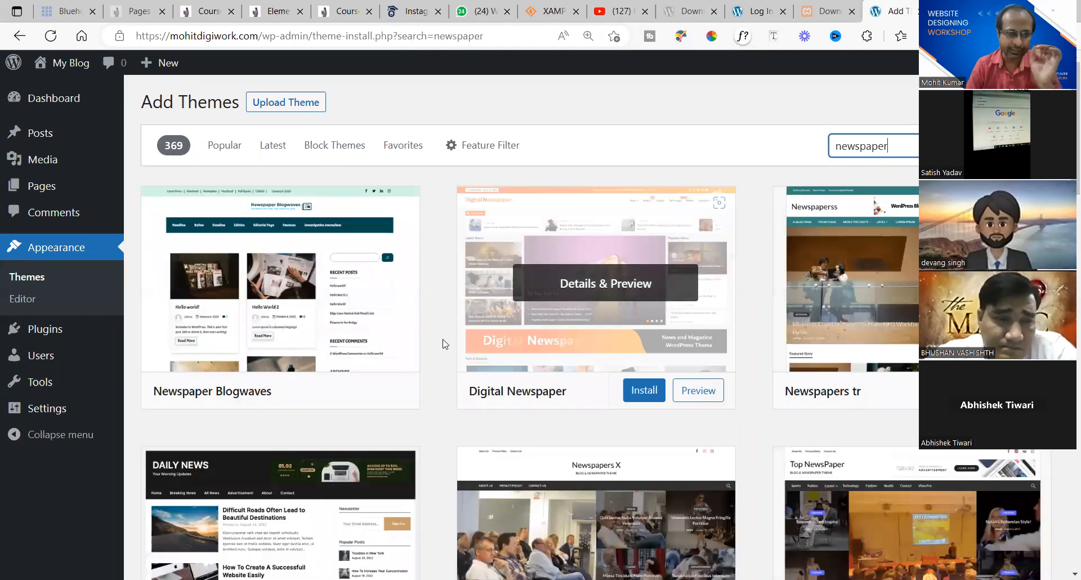
{"action": "scroll", "coordinate": [563, 270], "scroll_direction": "down", "scroll_amount": 4}
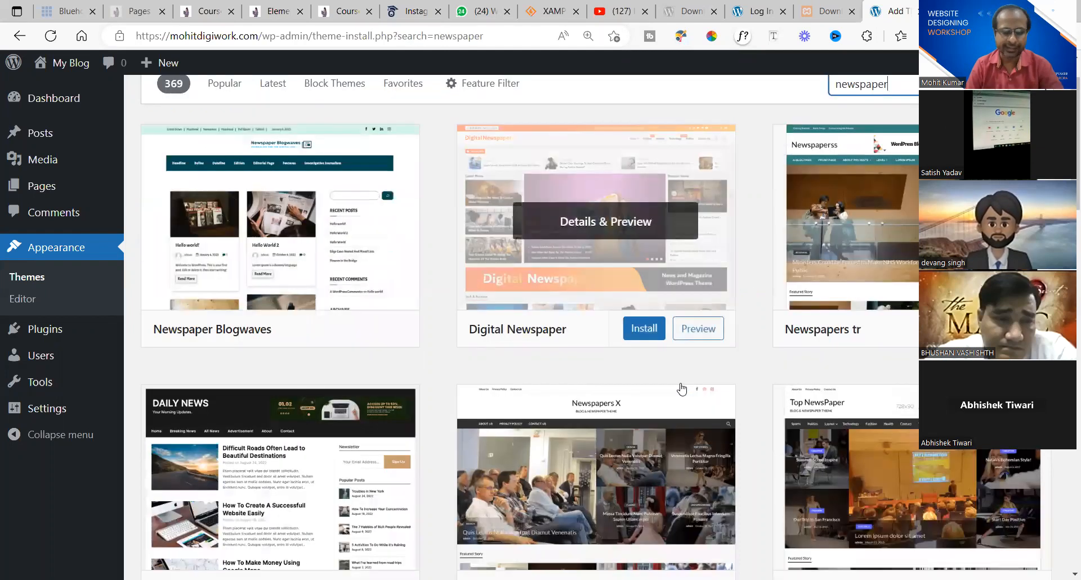
{"action": "scroll", "coordinate": [563, 298], "scroll_direction": "up", "scroll_amount": 4}
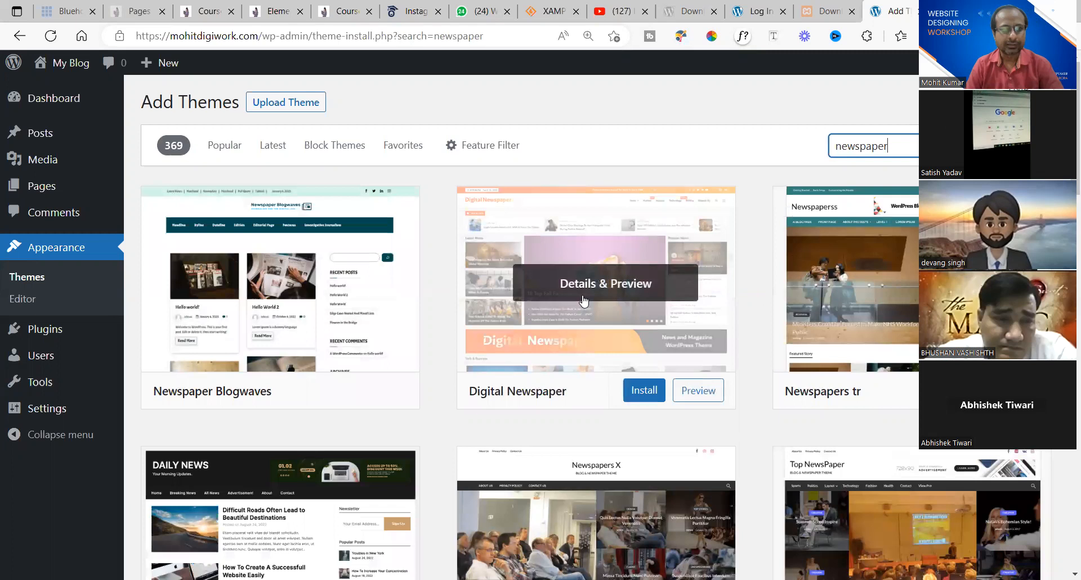
Change the theme search to 'astra', then open a new browser tab.
{"action": "left_click_drag", "start_coordinate": [889, 147], "coordinate": [822, 153]}
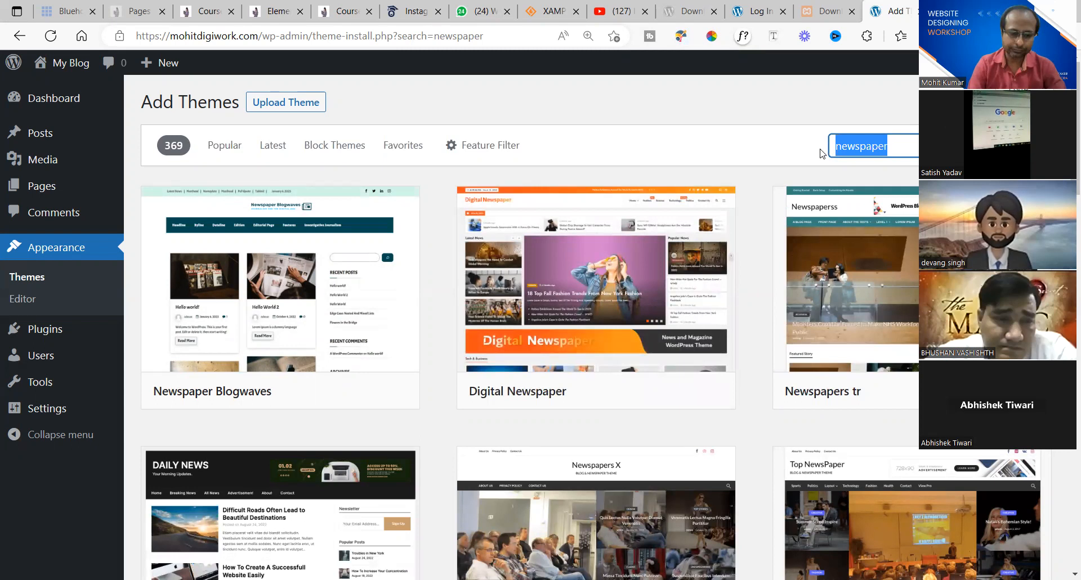
{"action": "type", "text": "astra"}
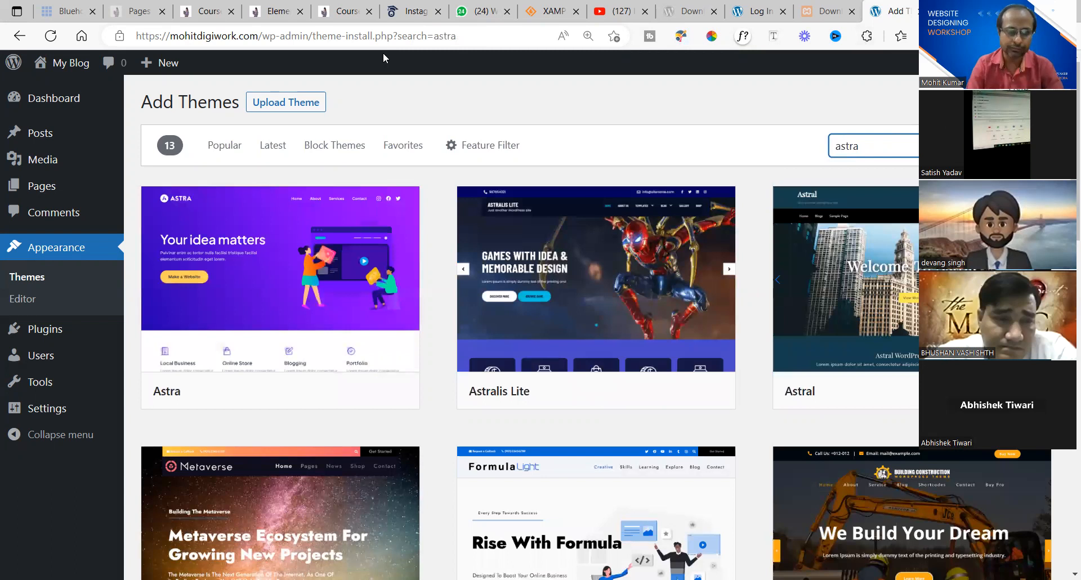
{"action": "key", "text": "ctrl+t"}
Search Bing for 'astra' and open the wpastra.com Astra theme result.
{"action": "type", "text": "astra"}
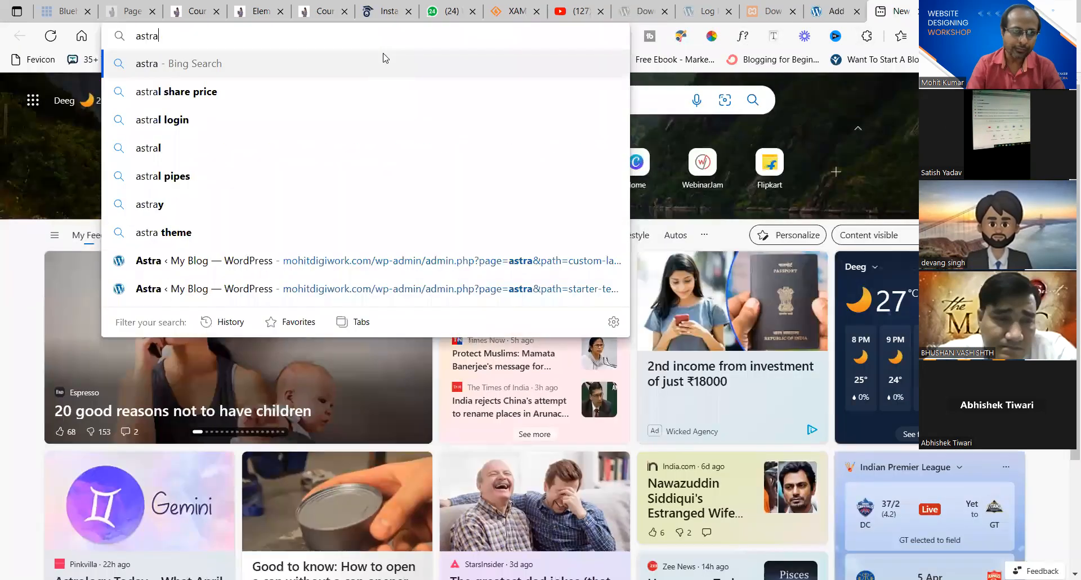
{"action": "key", "text": "Return"}
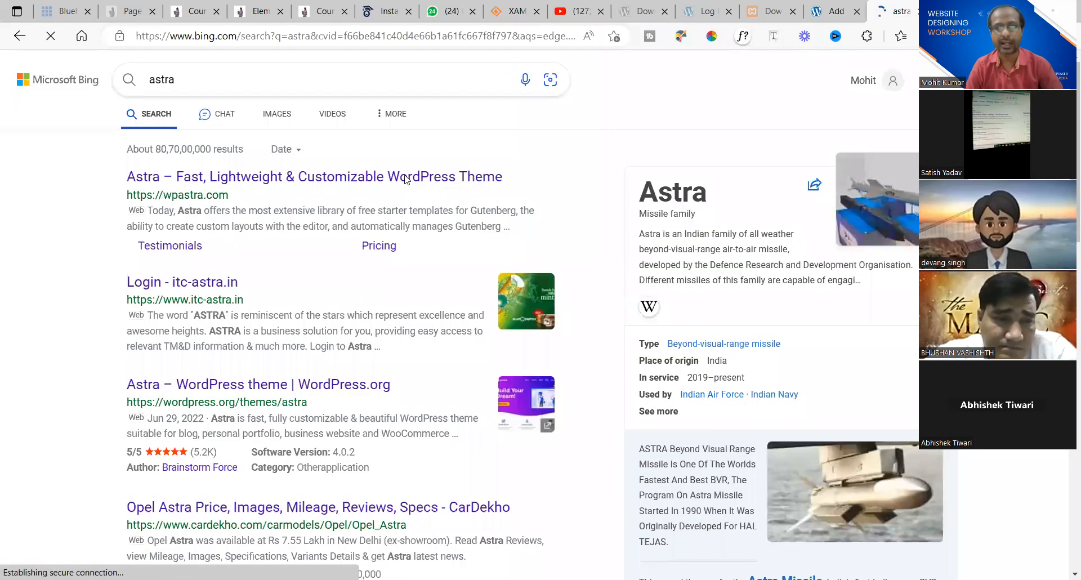
{"action": "left_click", "coordinate": [294, 179]}
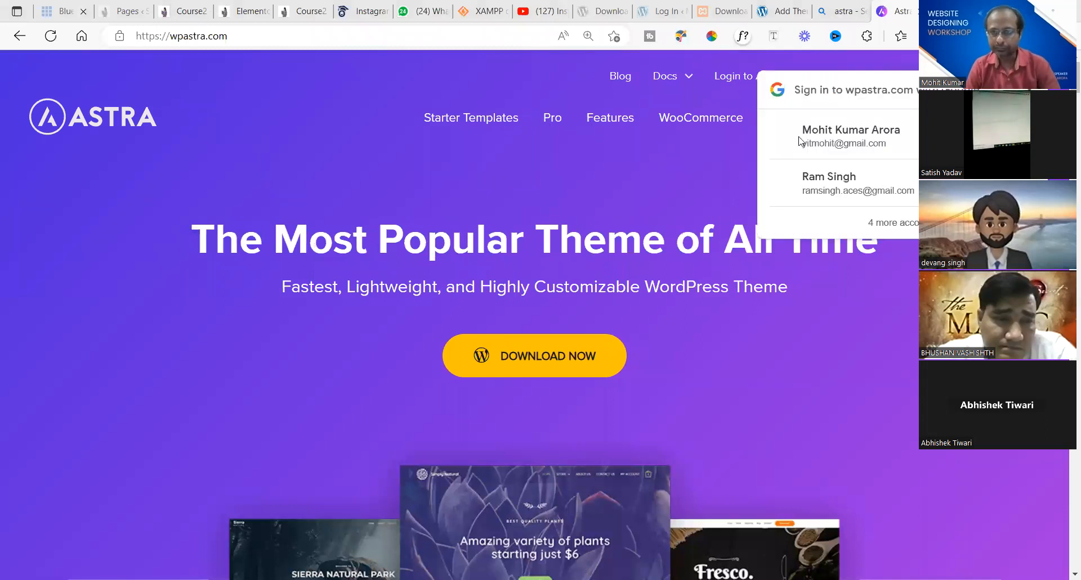
Dismiss the sign-in prompt and check Astra Pro's $47 annual price on the Pricing page.
{"action": "left_click", "coordinate": [850, 140]}
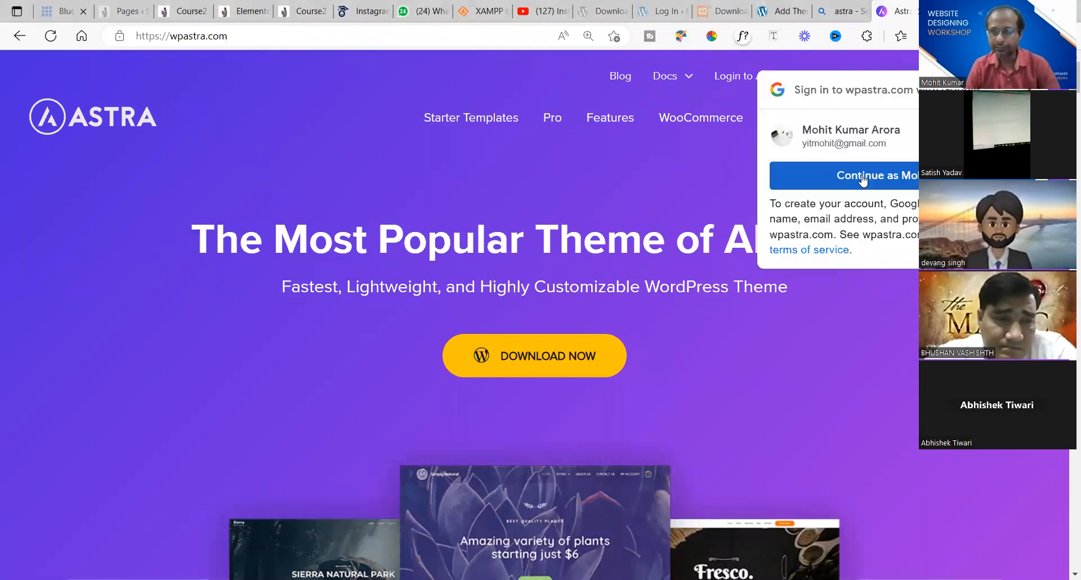
{"action": "left_click", "coordinate": [879, 117]}
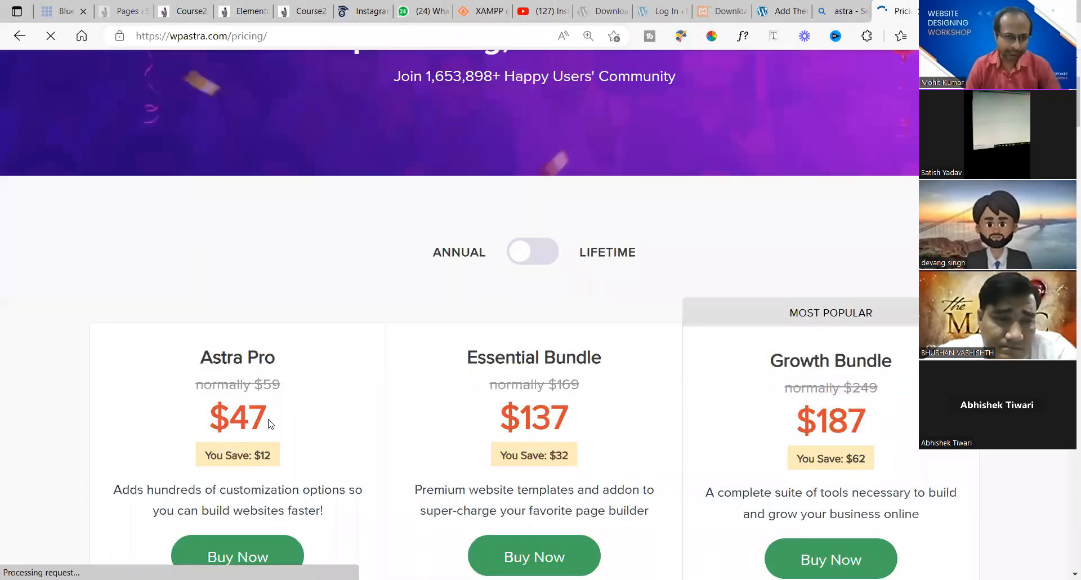
{"action": "left_click_drag", "start_coordinate": [271, 424], "coordinate": [209, 424]}
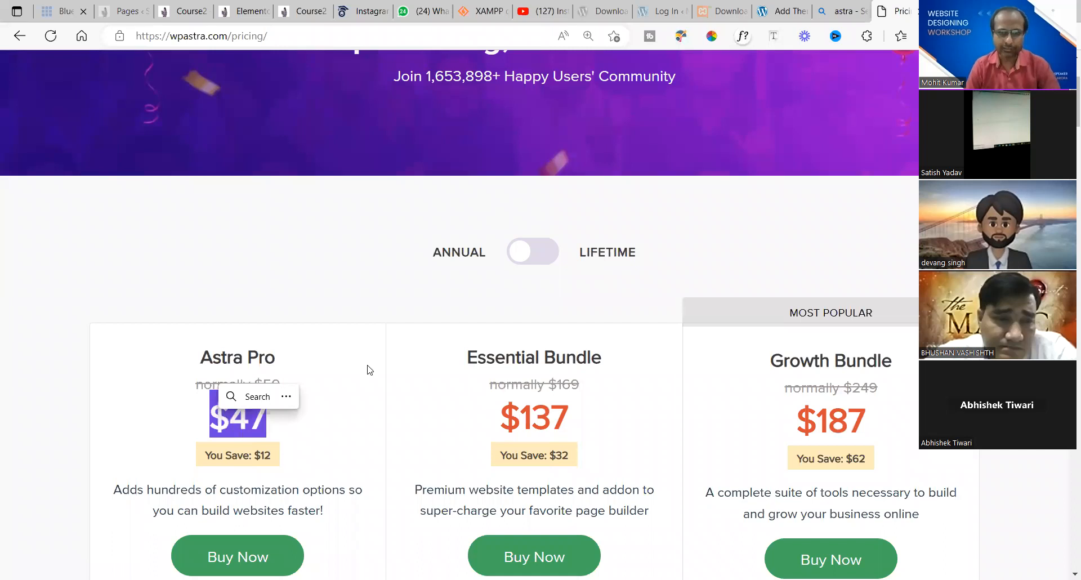
{"action": "scroll", "coordinate": [312, 236], "scroll_direction": "down", "scroll_amount": 4}
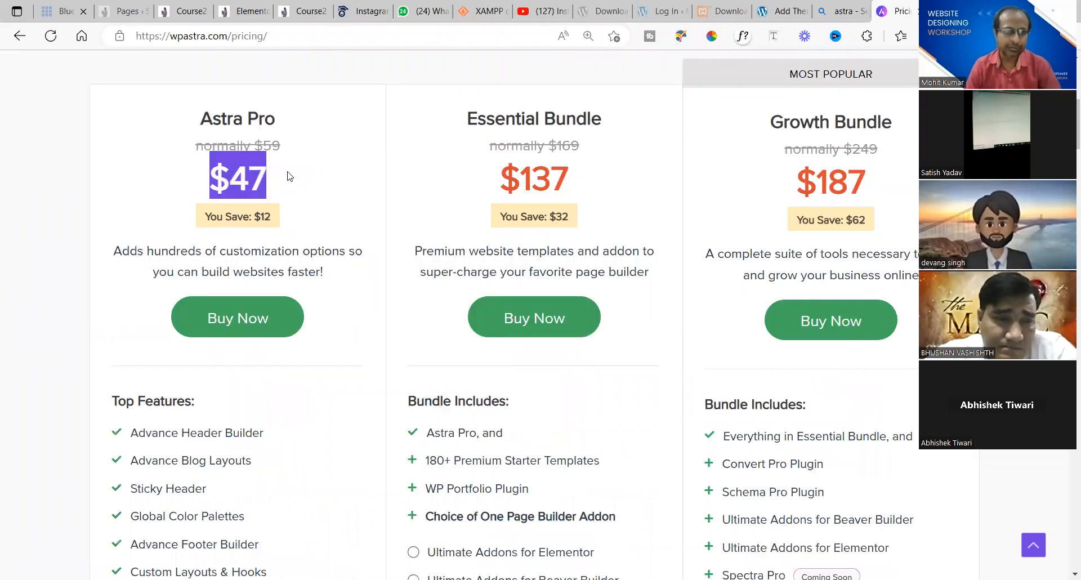
{"action": "left_click", "coordinate": [274, 120]}
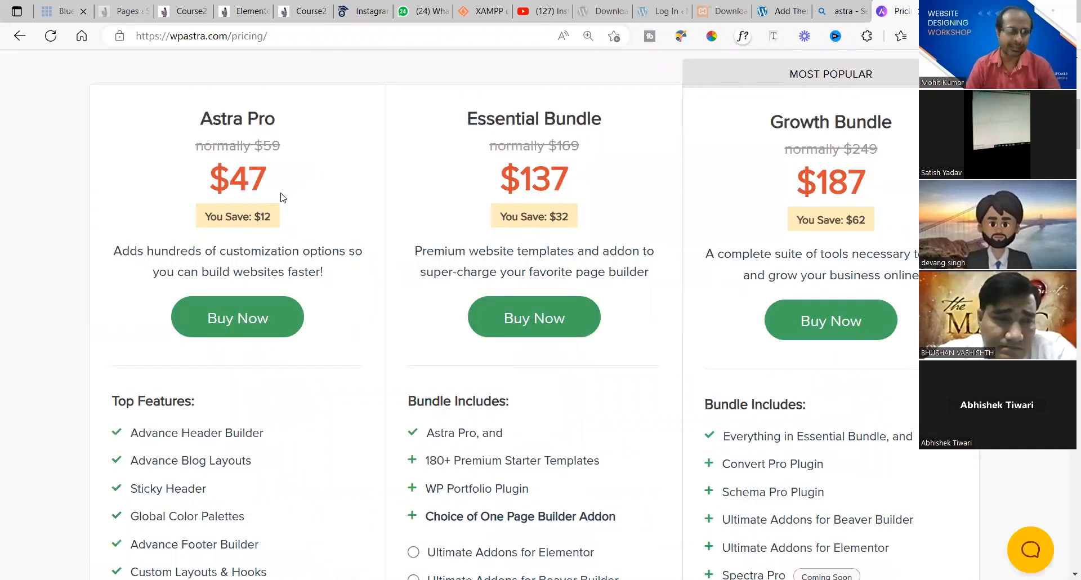
{"action": "scroll", "coordinate": [358, 239], "scroll_direction": "up", "scroll_amount": 1}
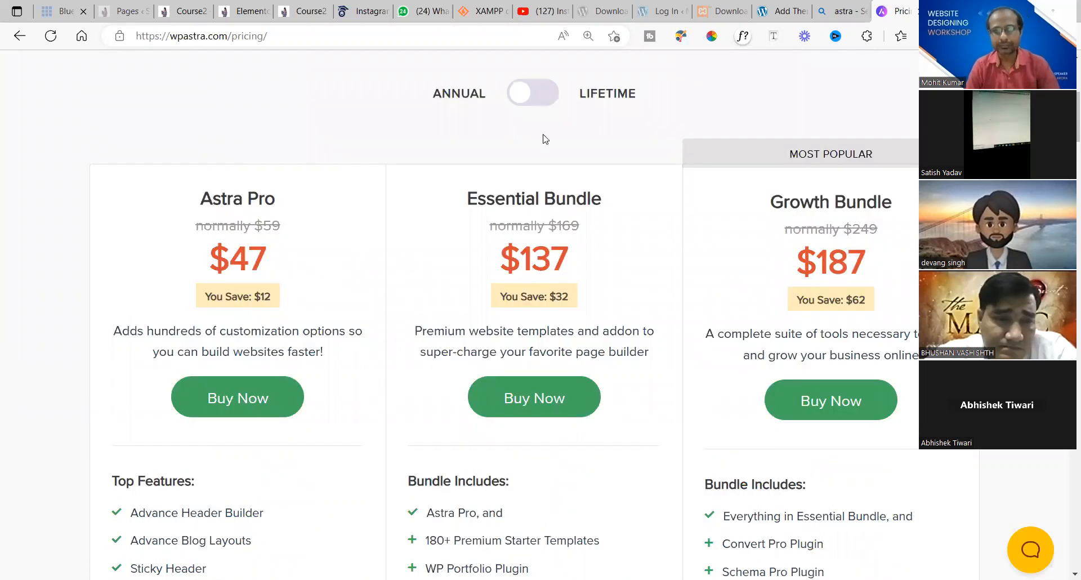
Compare Astra Pro's $227 lifetime price, switch back to annual, and close the tab.
{"action": "left_click", "coordinate": [538, 101]}
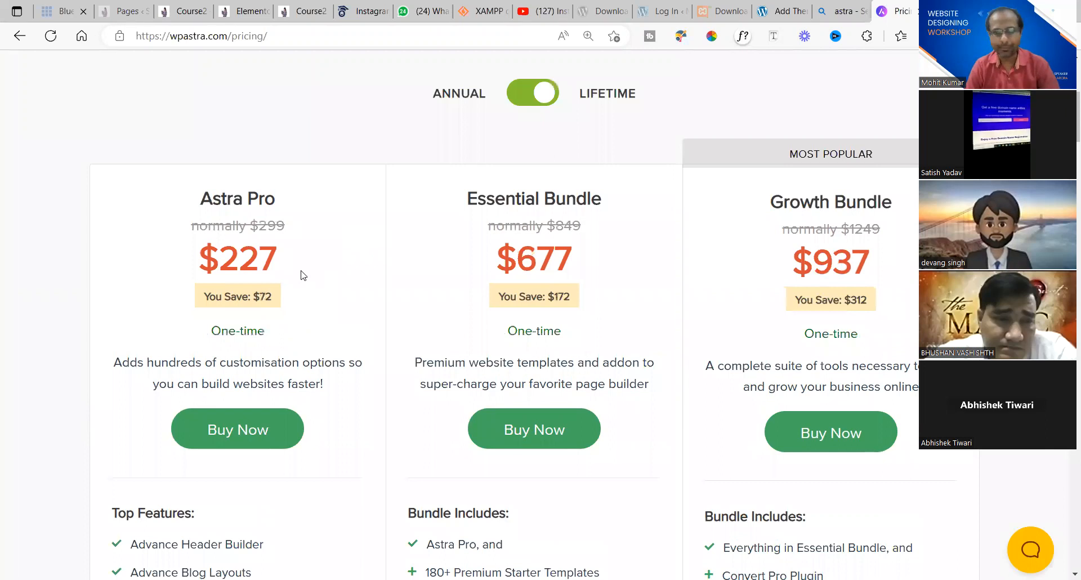
{"action": "double_click", "coordinate": [227, 259]}
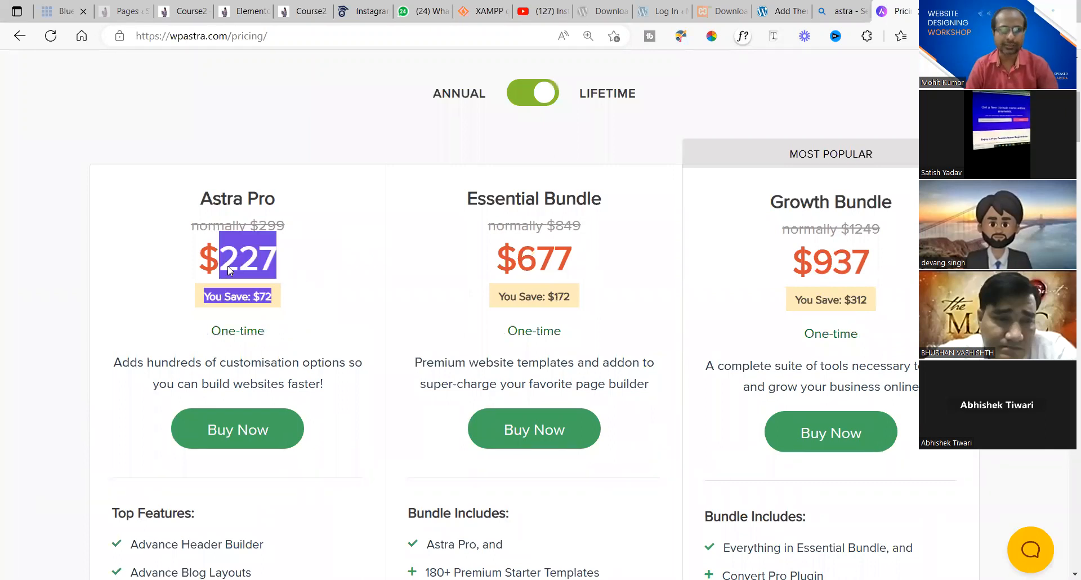
{"action": "left_click", "coordinate": [346, 279]}
{"action": "left_click", "coordinate": [521, 95]}
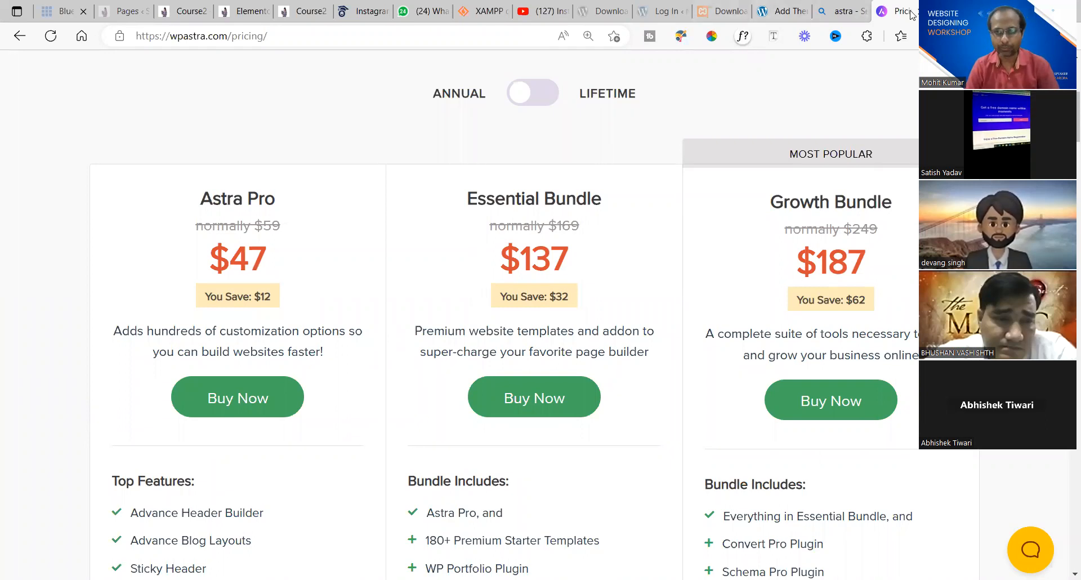
{"action": "key", "text": "ctrl+w"}
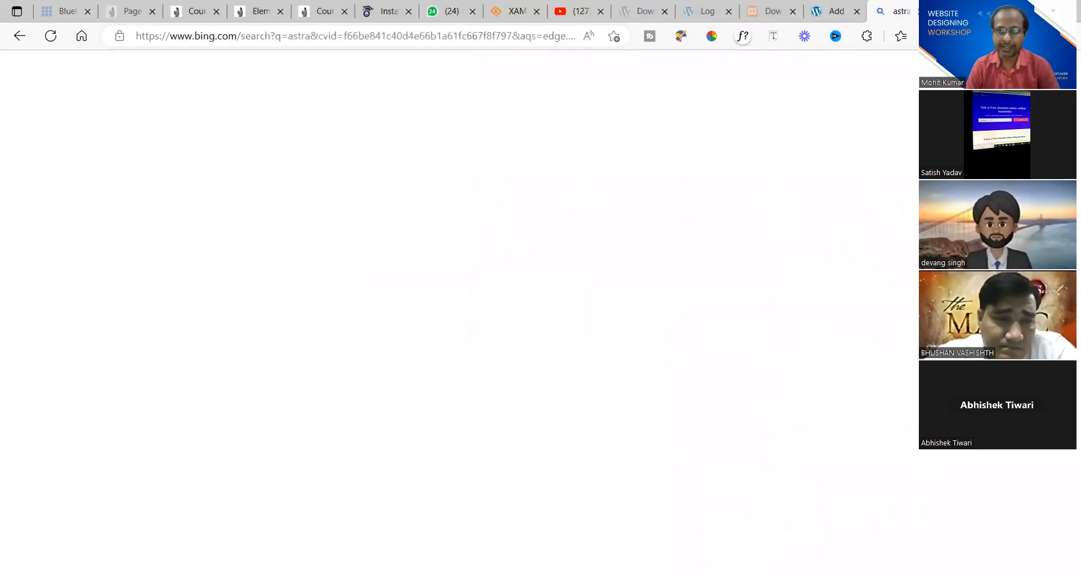
Close the Bing tab and search the WordPress theme directory for 'generate press'.
{"action": "key", "text": "ctrl+w"}
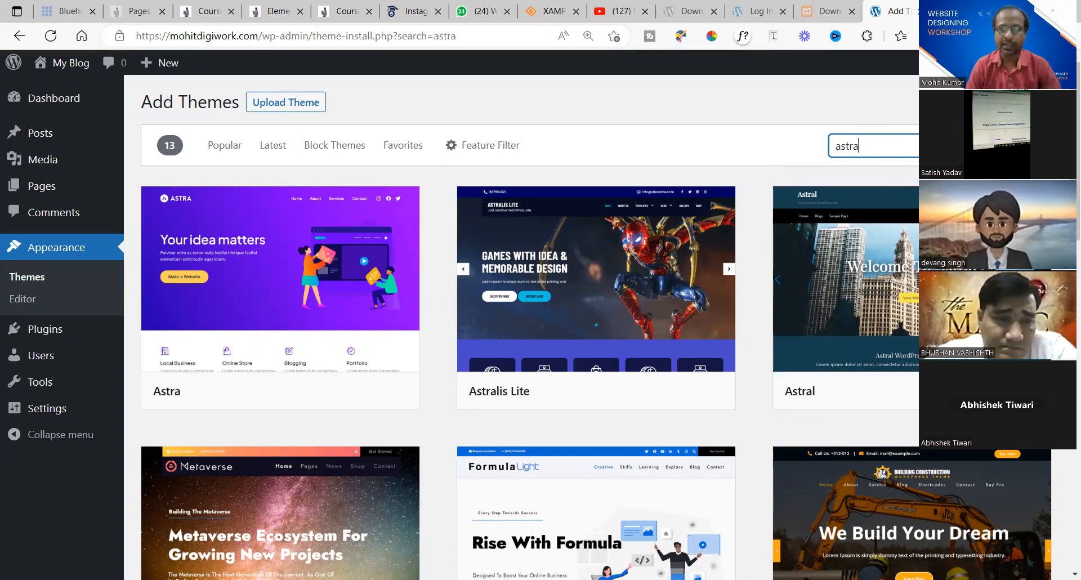
{"action": "double_click", "coordinate": [859, 146]}
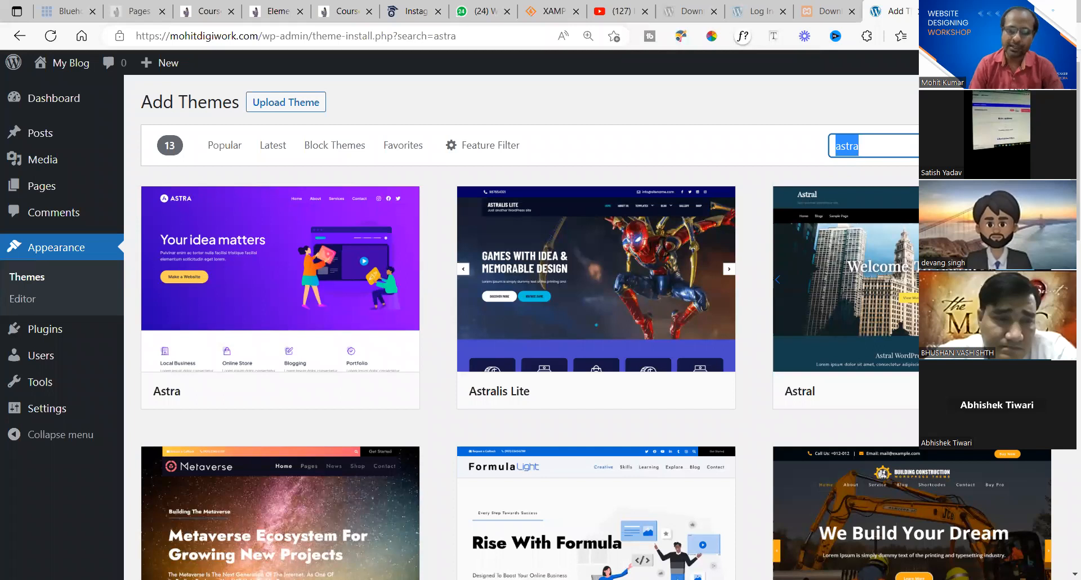
{"action": "type", "text": "gene"}
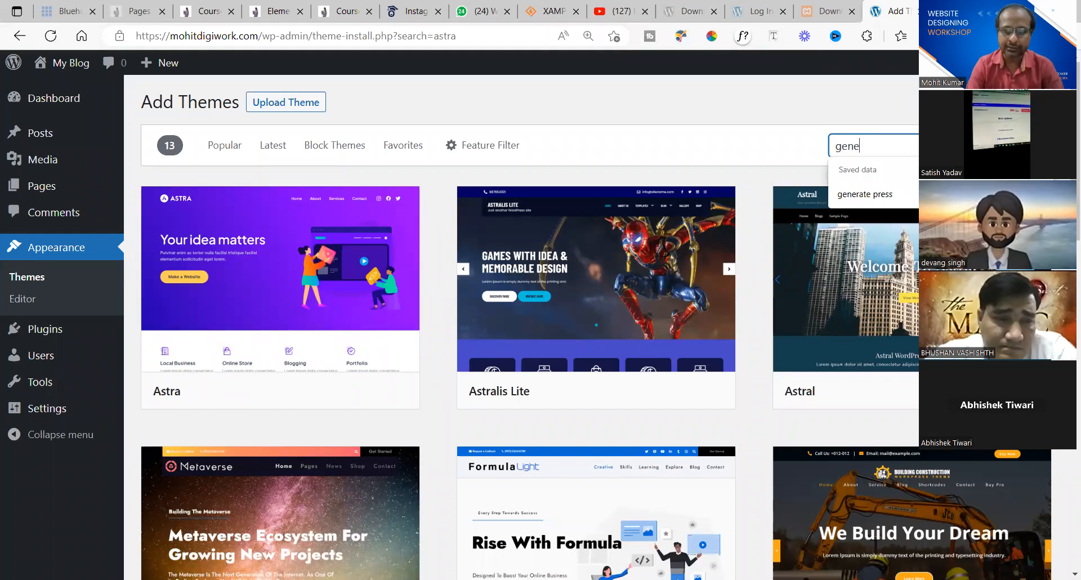
{"action": "type", "text": "rate p"}
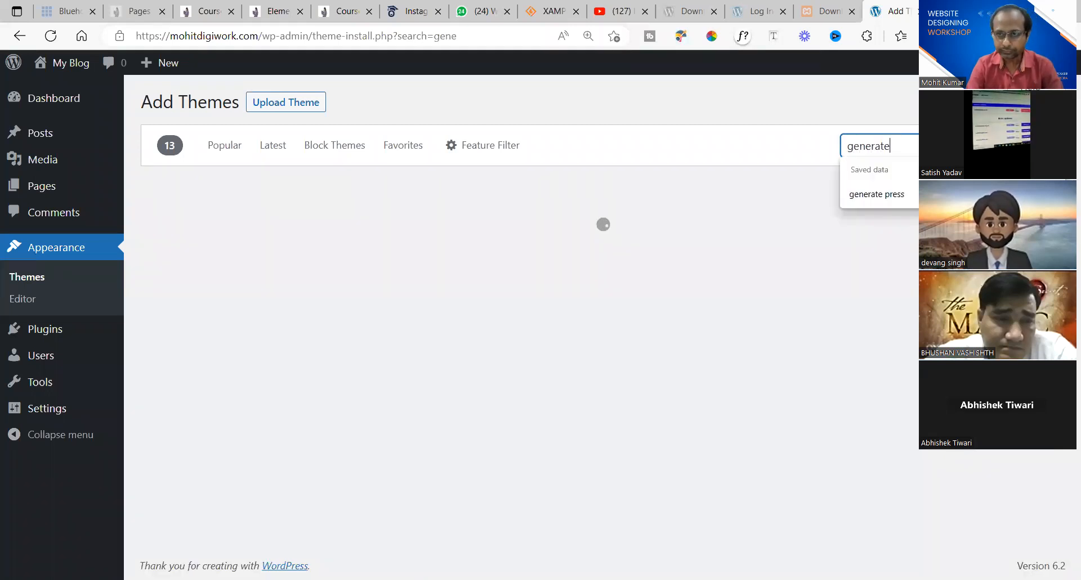
{"action": "type", "text": "ress"}
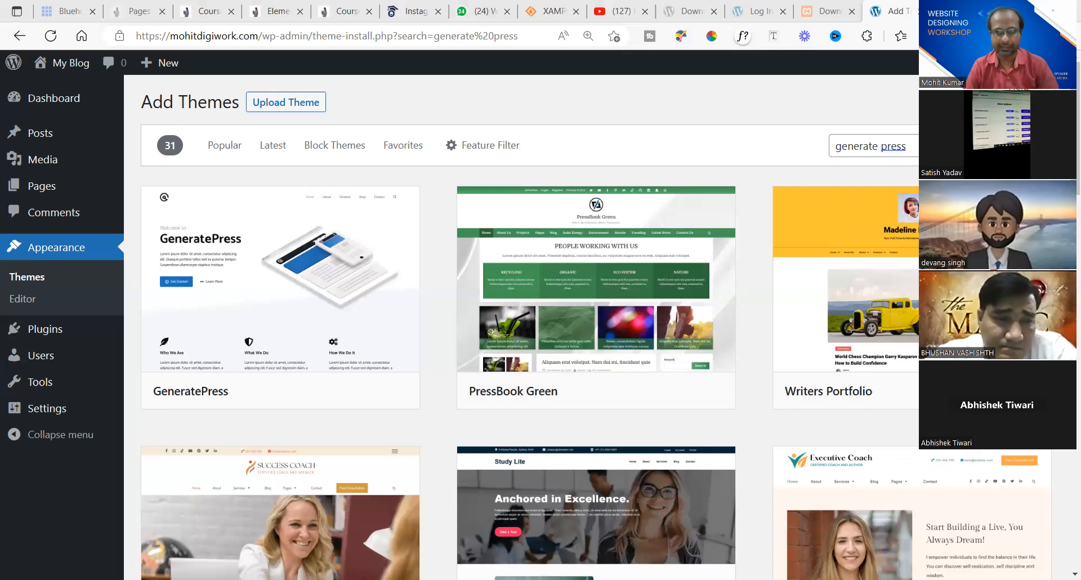
{"action": "left_click", "coordinate": [802, 110]}
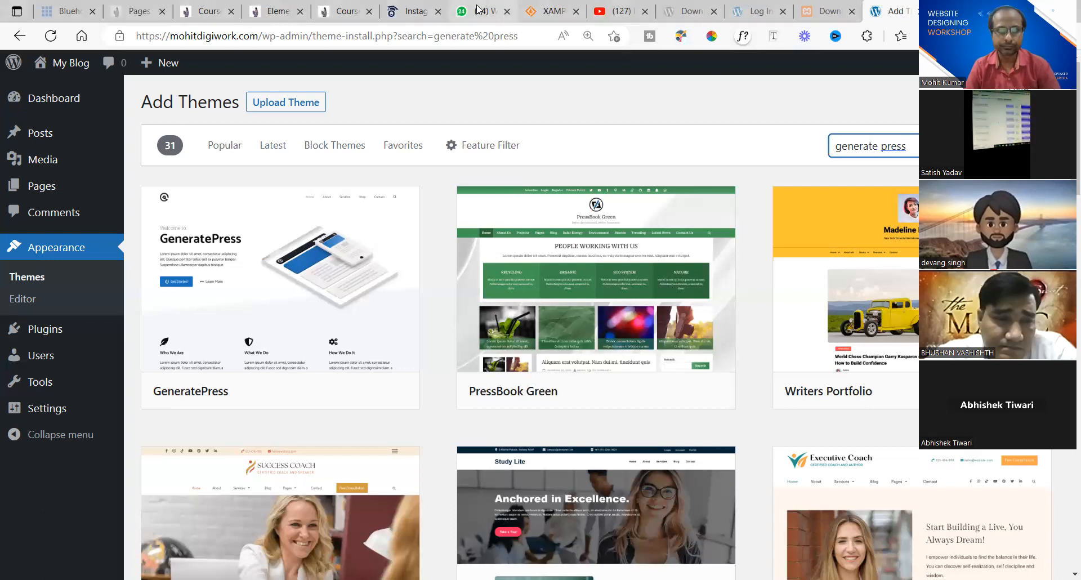
{"action": "mouse_move", "coordinate": [479, 8]}
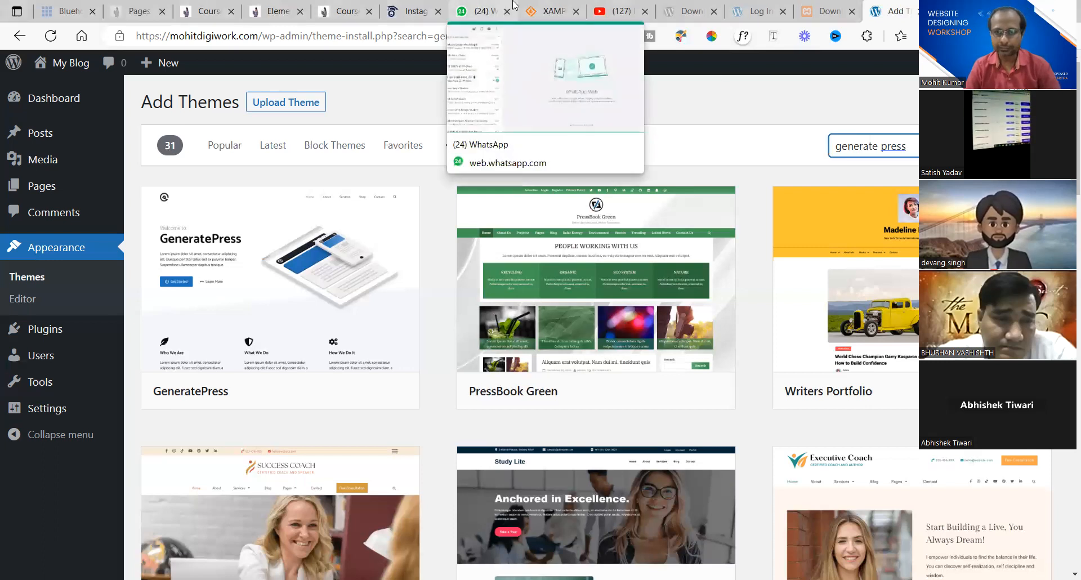
{"action": "triple_click", "coordinate": [879, 146]}
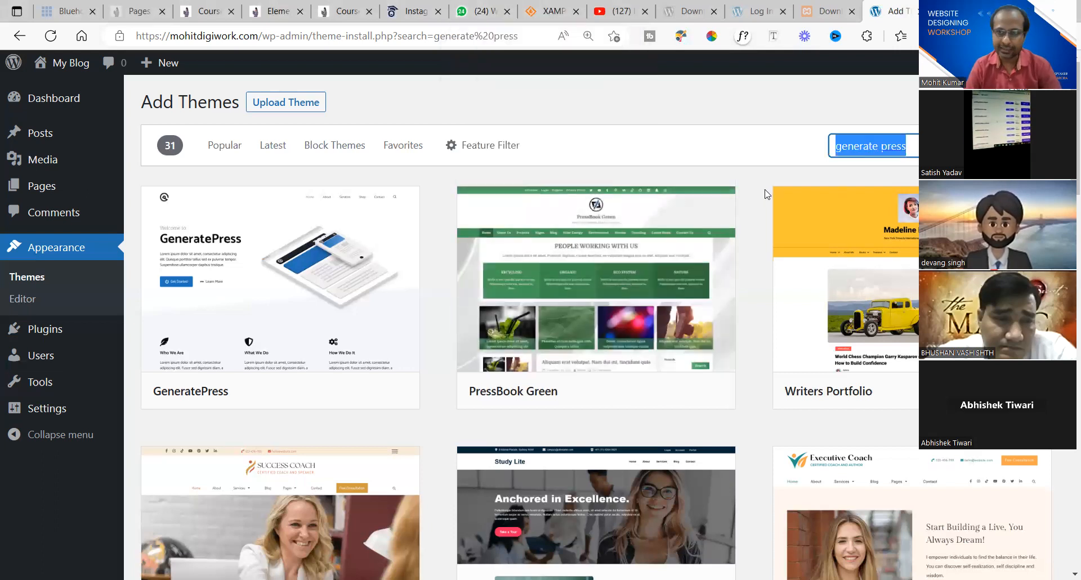
{"action": "key", "text": "BackSpace"}
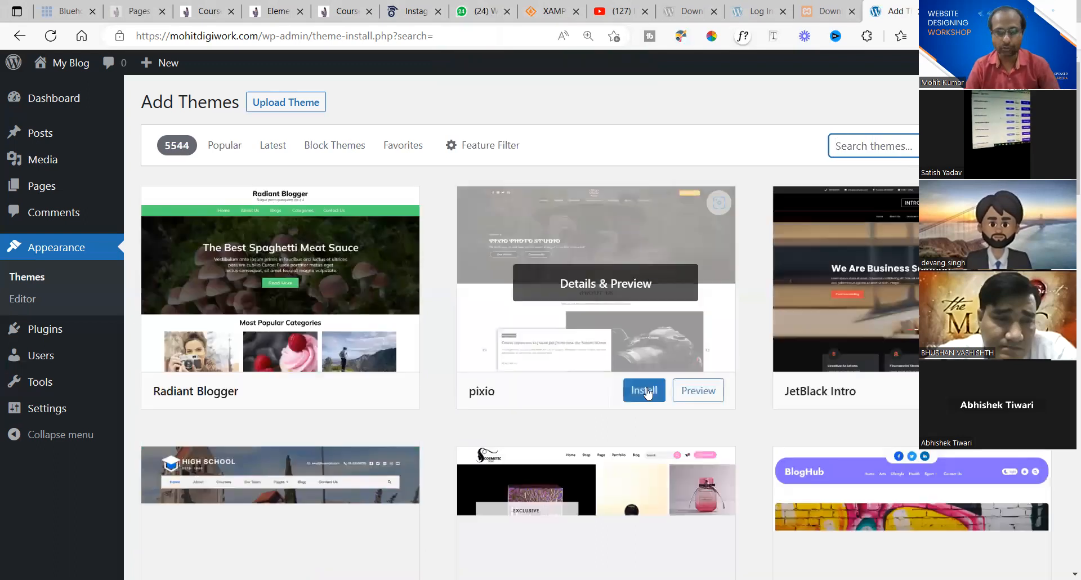
{"action": "scroll", "coordinate": [588, 290], "scroll_direction": "down", "scroll_amount": 20}
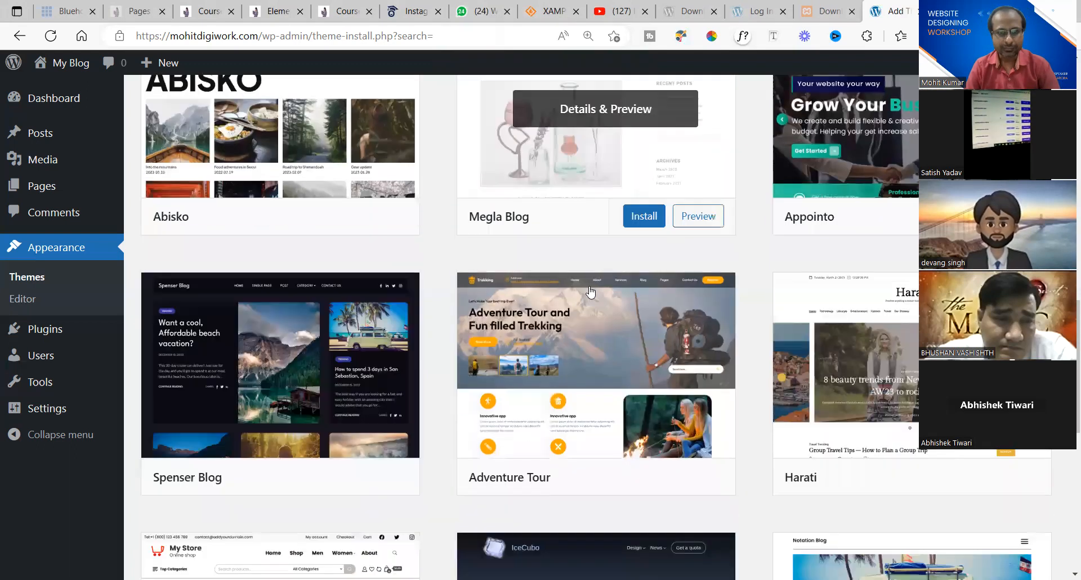
{"action": "scroll", "coordinate": [625, 275], "scroll_direction": "down", "scroll_amount": 5}
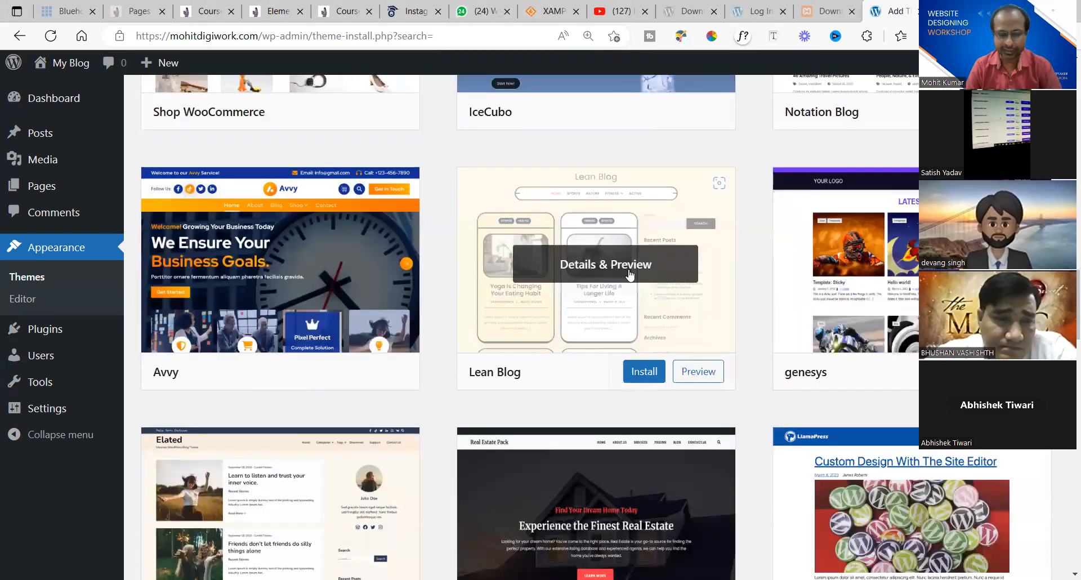
{"action": "scroll", "coordinate": [662, 267], "scroll_direction": "down", "scroll_amount": 5}
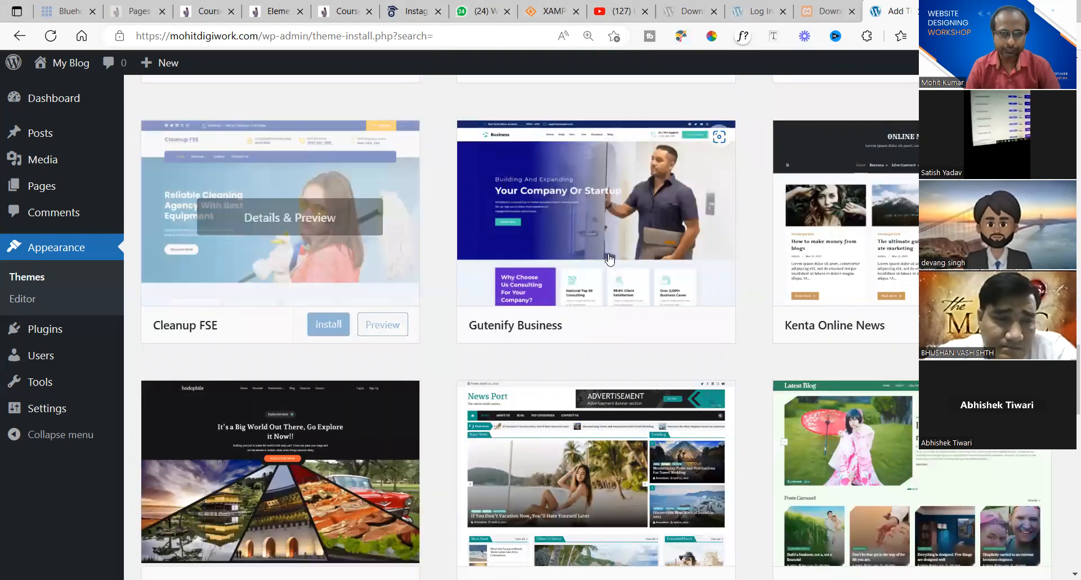
{"action": "scroll", "coordinate": [650, 292], "scroll_direction": "down", "scroll_amount": 3}
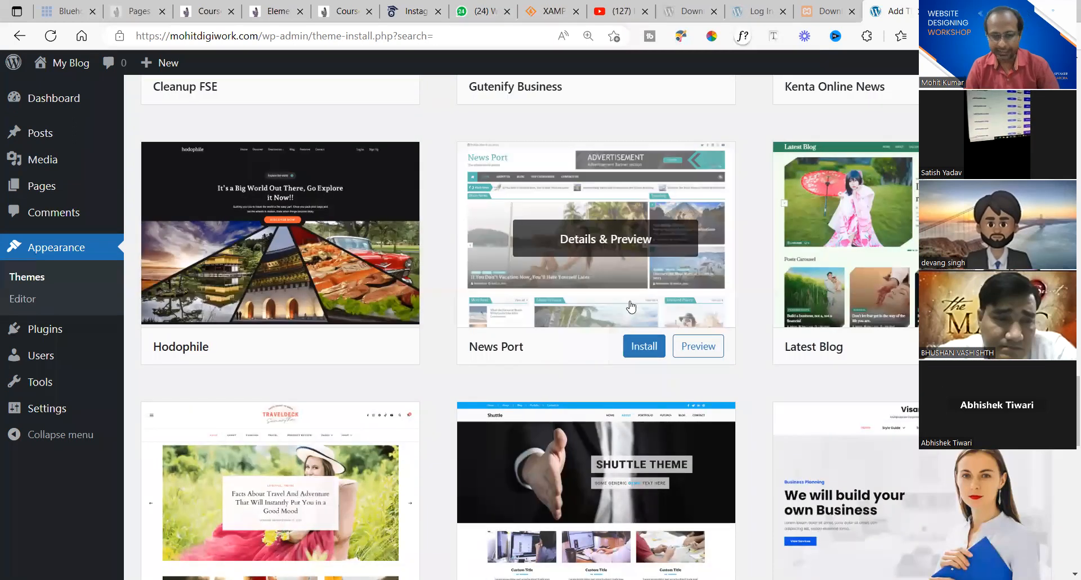
{"action": "scroll", "coordinate": [669, 253], "scroll_direction": "down", "scroll_amount": 7}
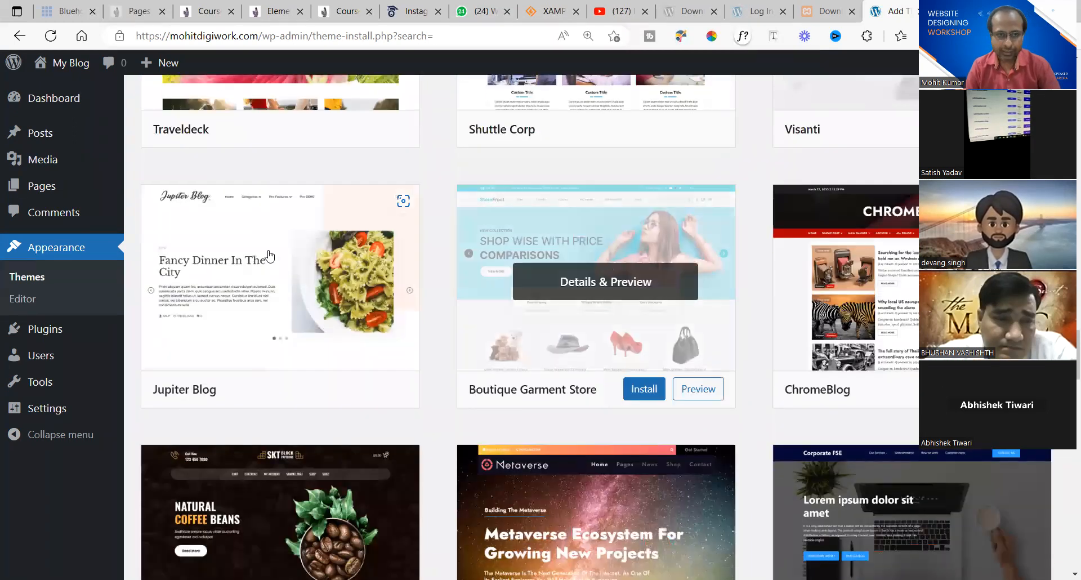
{"action": "scroll", "coordinate": [627, 336], "scroll_direction": "down", "scroll_amount": 4}
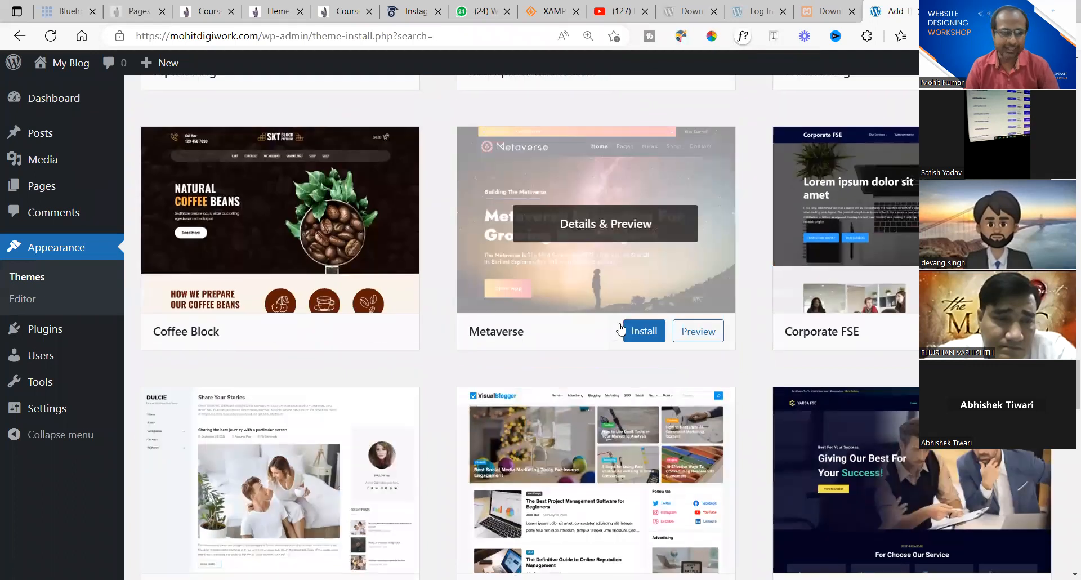
{"action": "scroll", "coordinate": [624, 315], "scroll_direction": "down", "scroll_amount": 5}
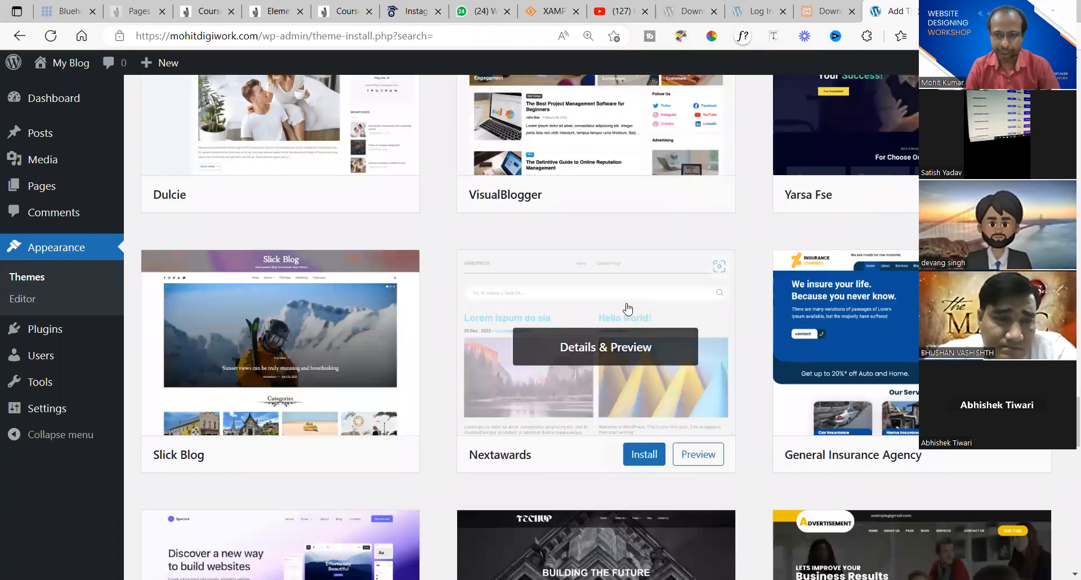
{"action": "scroll", "coordinate": [628, 308], "scroll_direction": "down", "scroll_amount": 15}
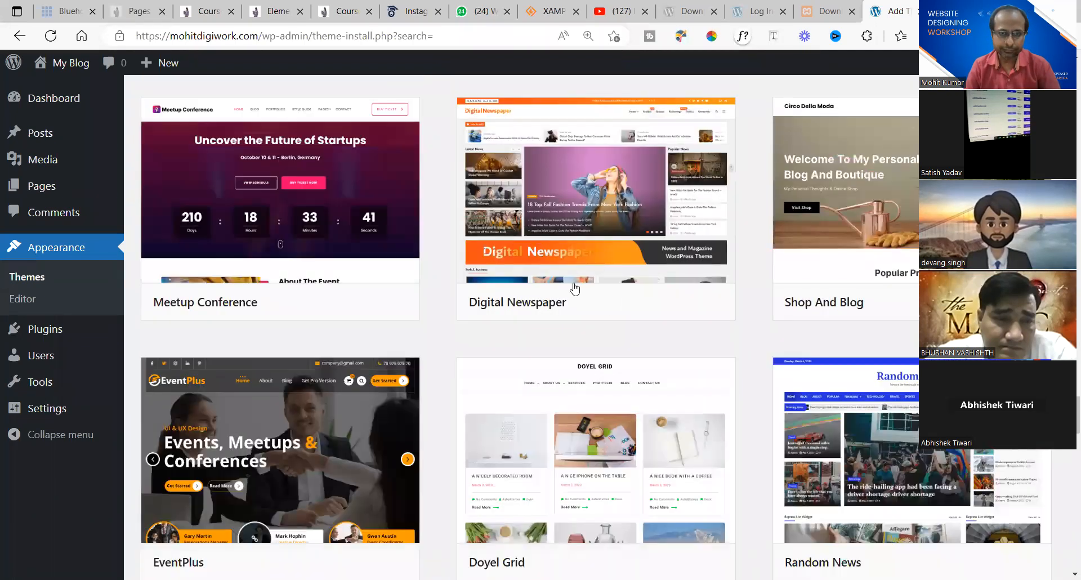
{"action": "mouse_move", "coordinate": [551, 298]}
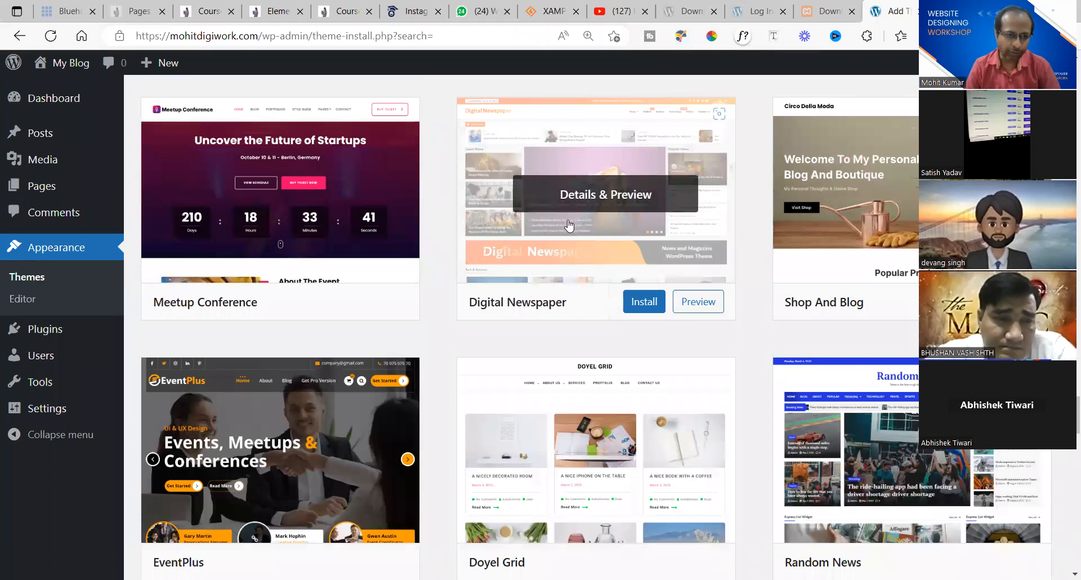
{"action": "scroll", "coordinate": [561, 270], "scroll_direction": "down", "scroll_amount": 7}
{"action": "scroll", "coordinate": [712, 333], "scroll_direction": "down", "scroll_amount": 20}
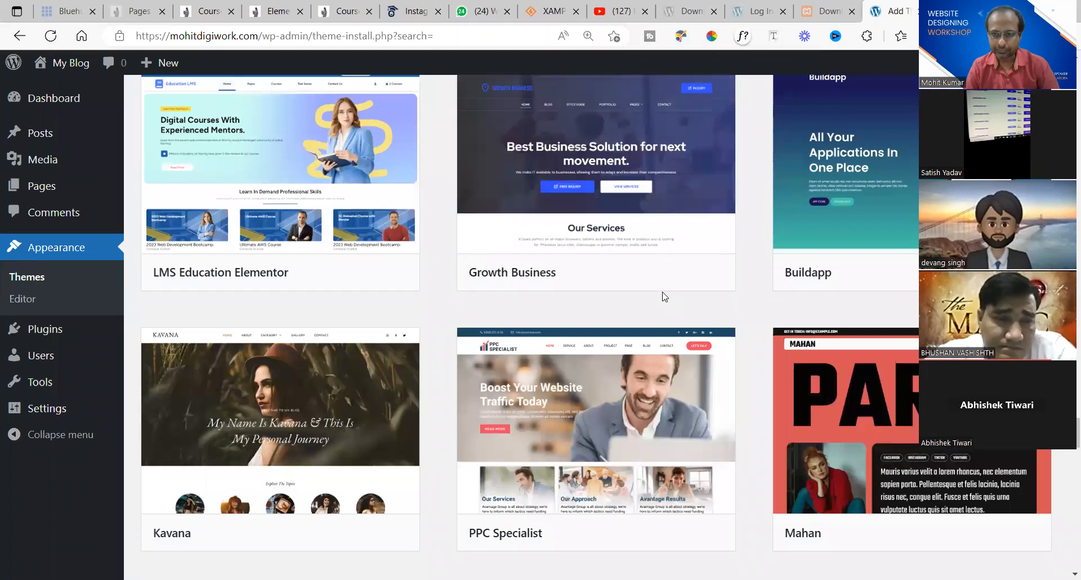
{"action": "scroll", "coordinate": [664, 297], "scroll_direction": "down", "scroll_amount": 10}
{"action": "scroll", "coordinate": [664, 297], "scroll_direction": "up", "scroll_amount": 3}
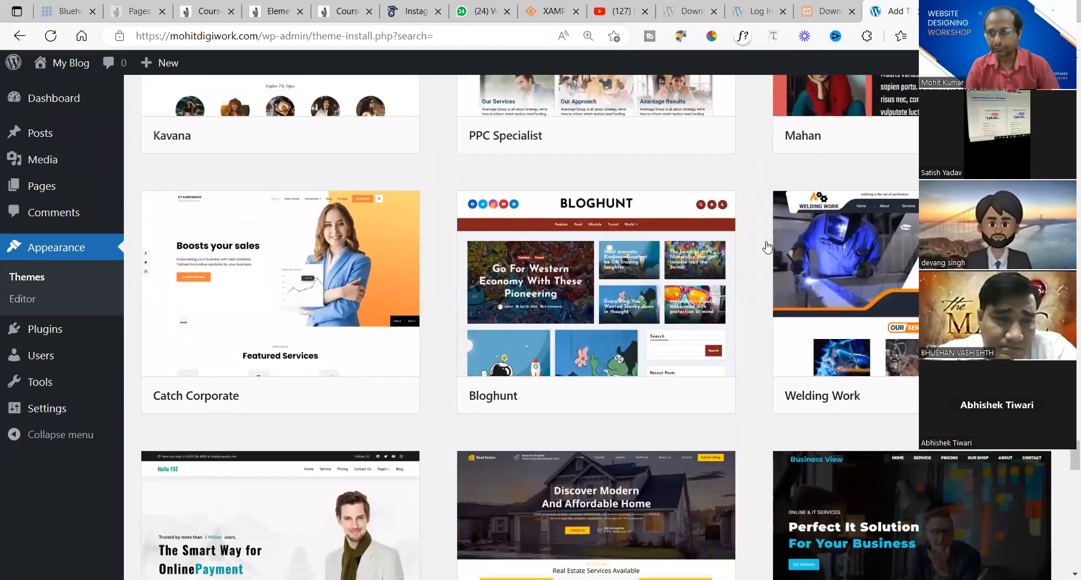
{"action": "scroll", "coordinate": [768, 213], "scroll_direction": "up", "scroll_amount": 1}
{"action": "scroll", "coordinate": [769, 182], "scroll_direction": "down", "scroll_amount": 15}
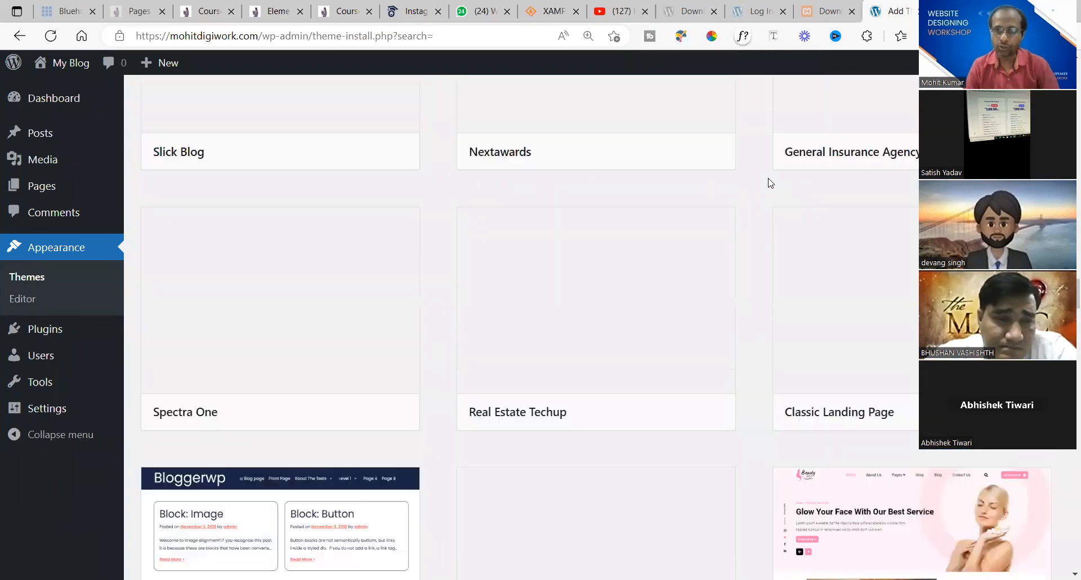
{"action": "scroll", "coordinate": [770, 182], "scroll_direction": "up", "scroll_amount": 15}
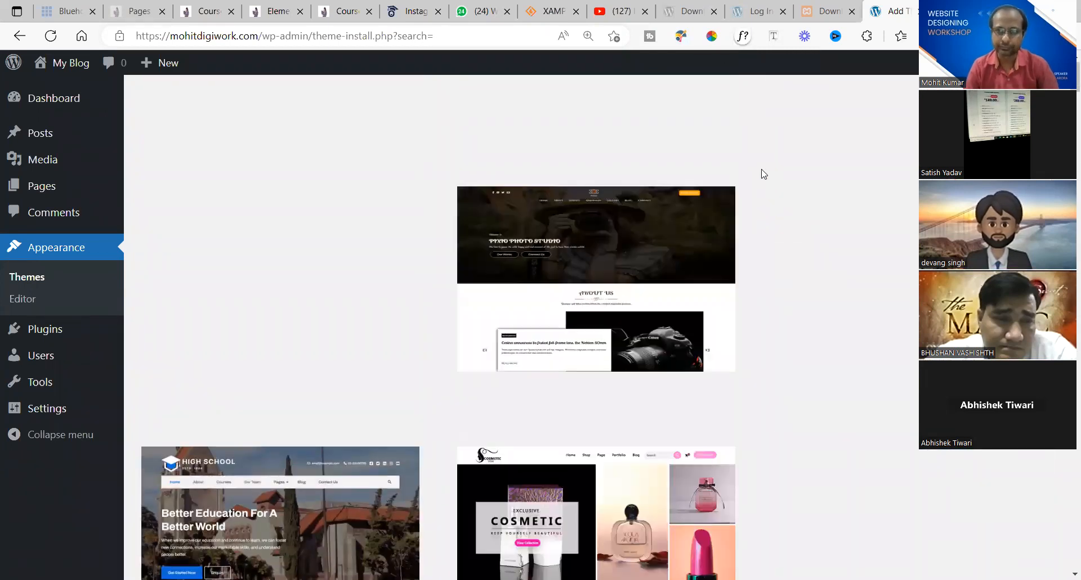
{"action": "left_click", "coordinate": [880, 141]}
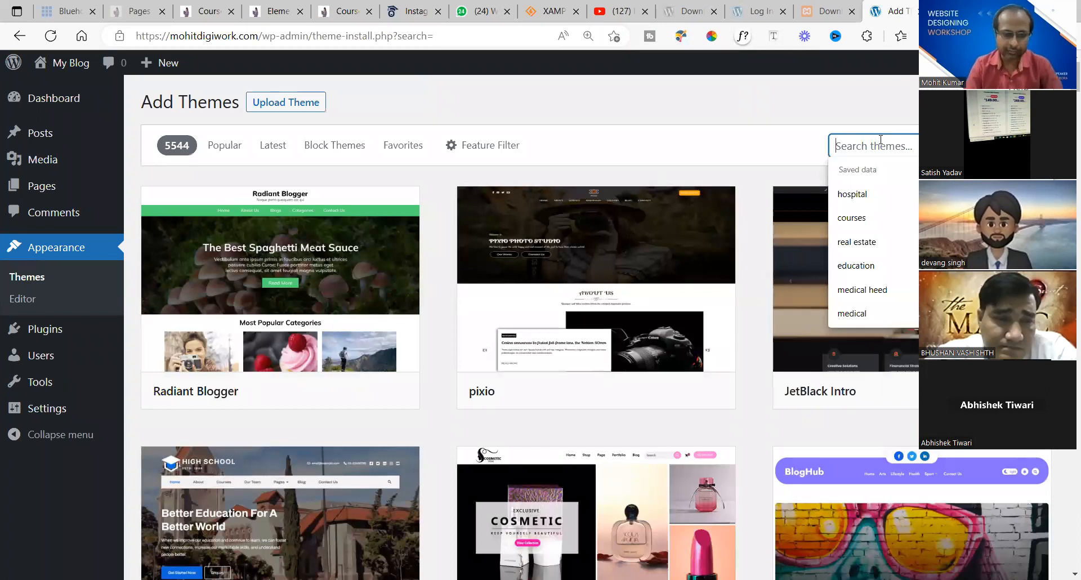
Search themes for 'astra', install the Astra theme, and activate it.
{"action": "type", "text": "astra"}
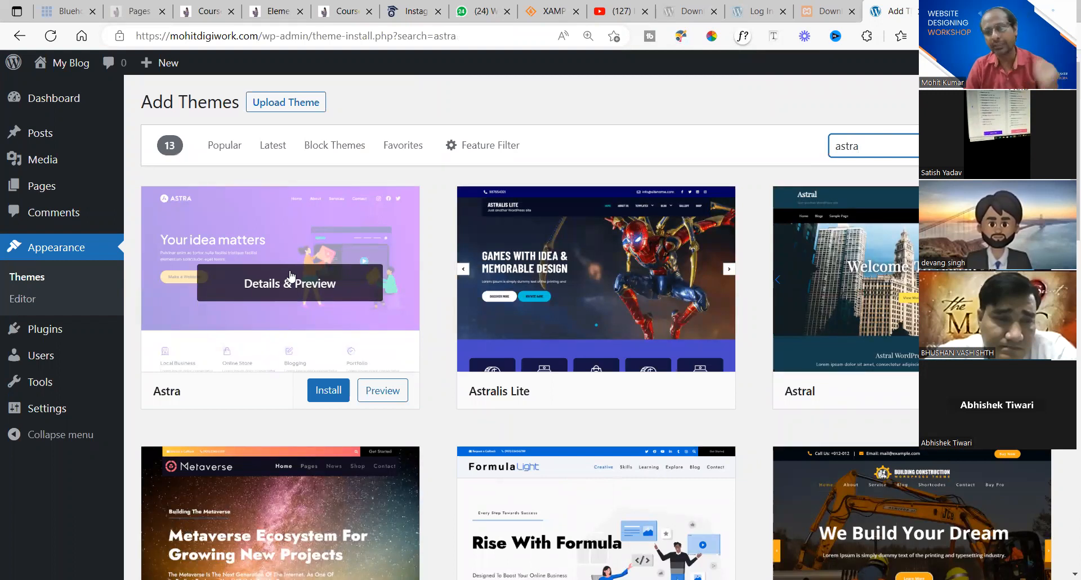
{"action": "left_click", "coordinate": [331, 393]}
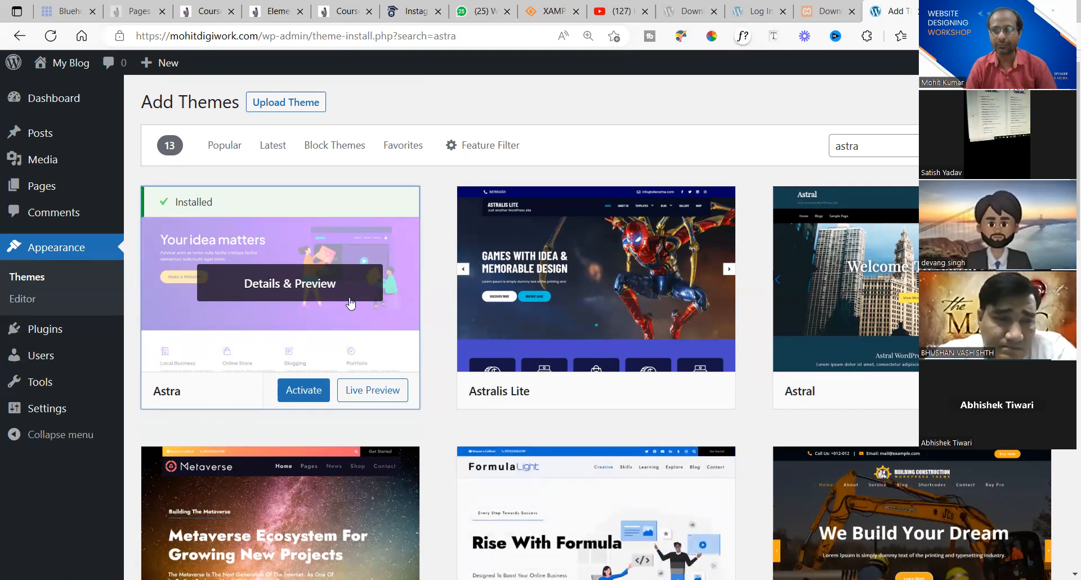
{"action": "left_click", "coordinate": [306, 397]}
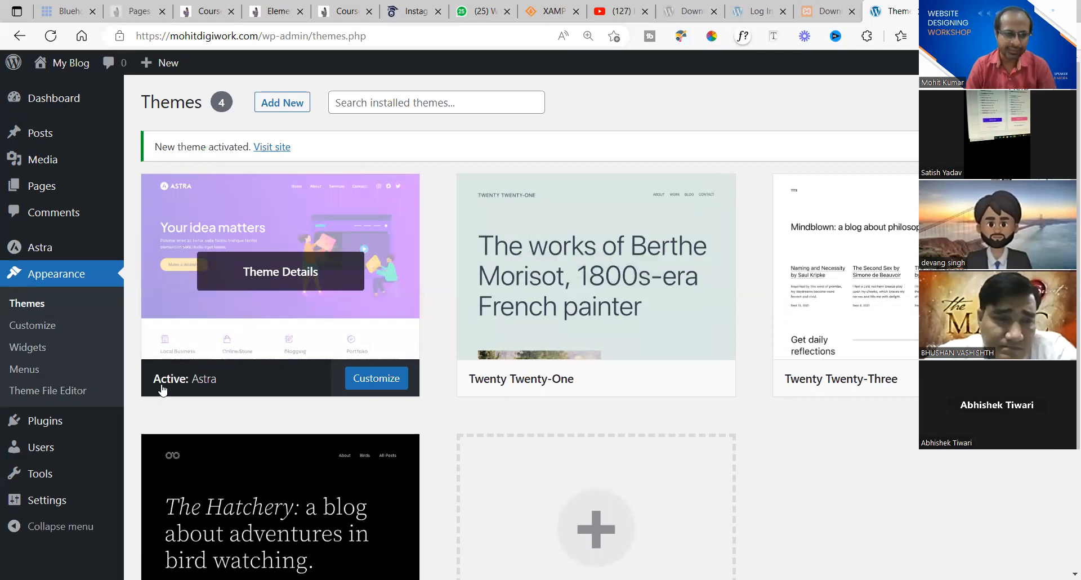
Check Astra's theme details, then browse the Popular themes on Add Themes, with Astra shown as activated.
{"action": "left_click", "coordinate": [182, 385]}
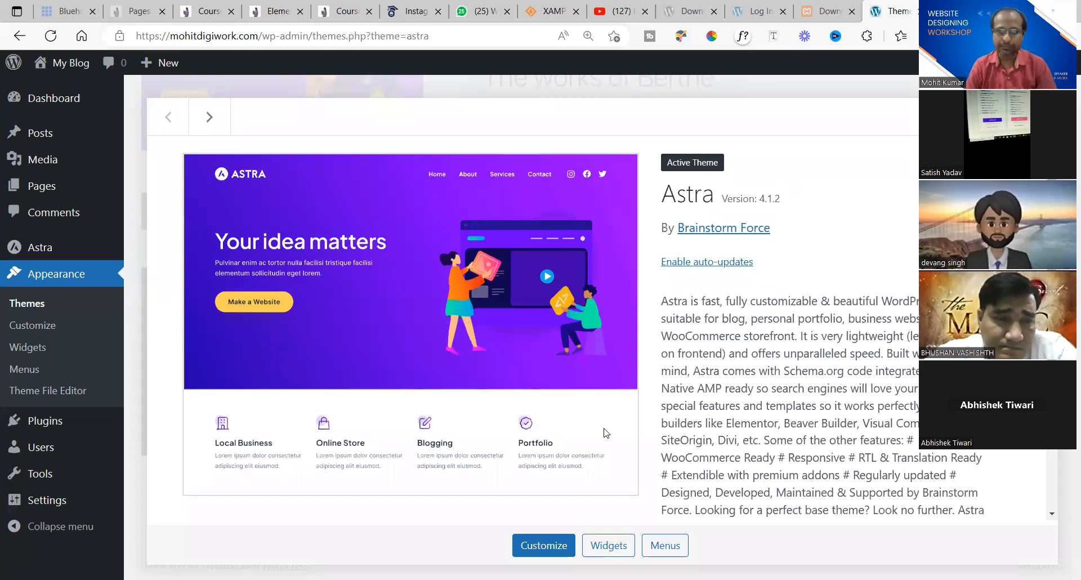
{"action": "key", "text": "Escape"}
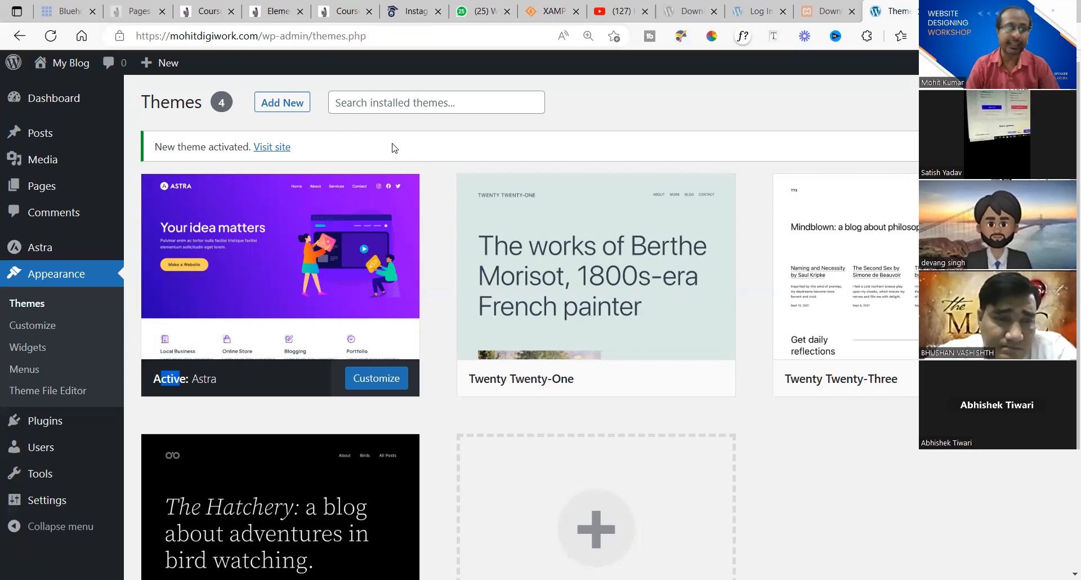
{"action": "left_click", "coordinate": [291, 107]}
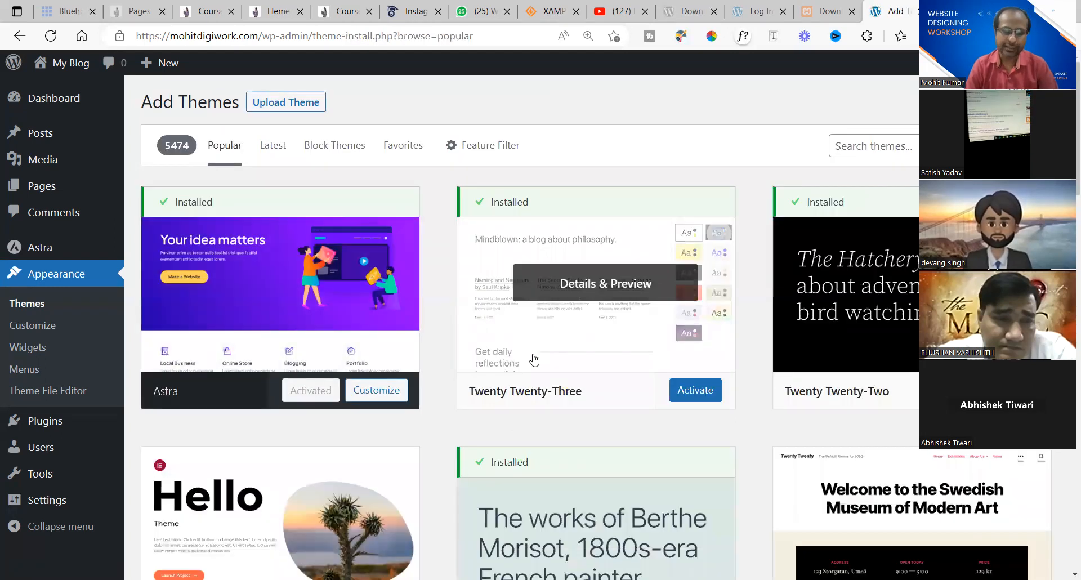
{"action": "scroll", "coordinate": [534, 354], "scroll_direction": "down", "scroll_amount": 8}
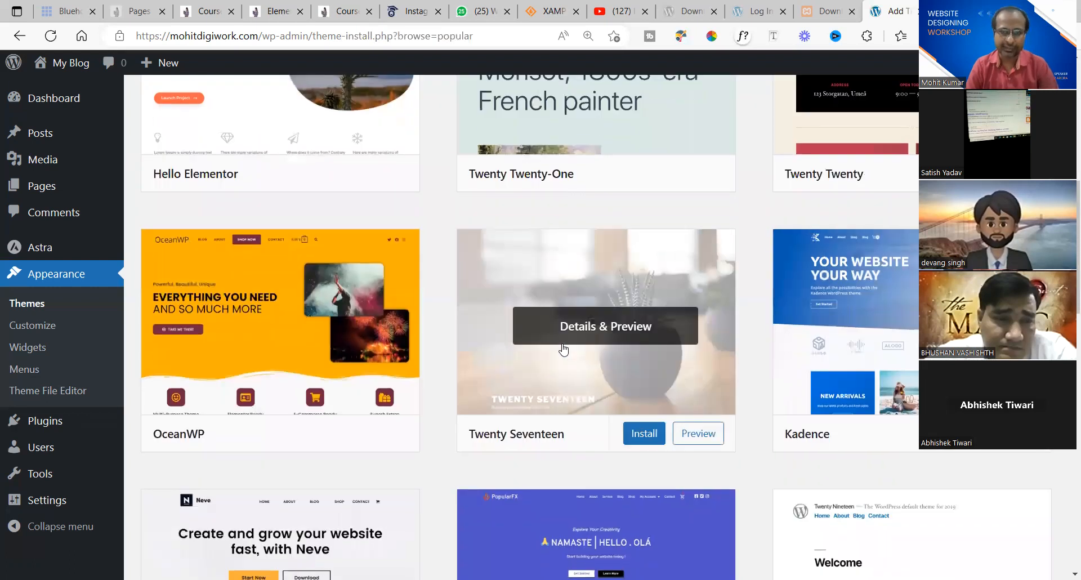
{"action": "scroll", "coordinate": [567, 295], "scroll_direction": "up", "scroll_amount": 8}
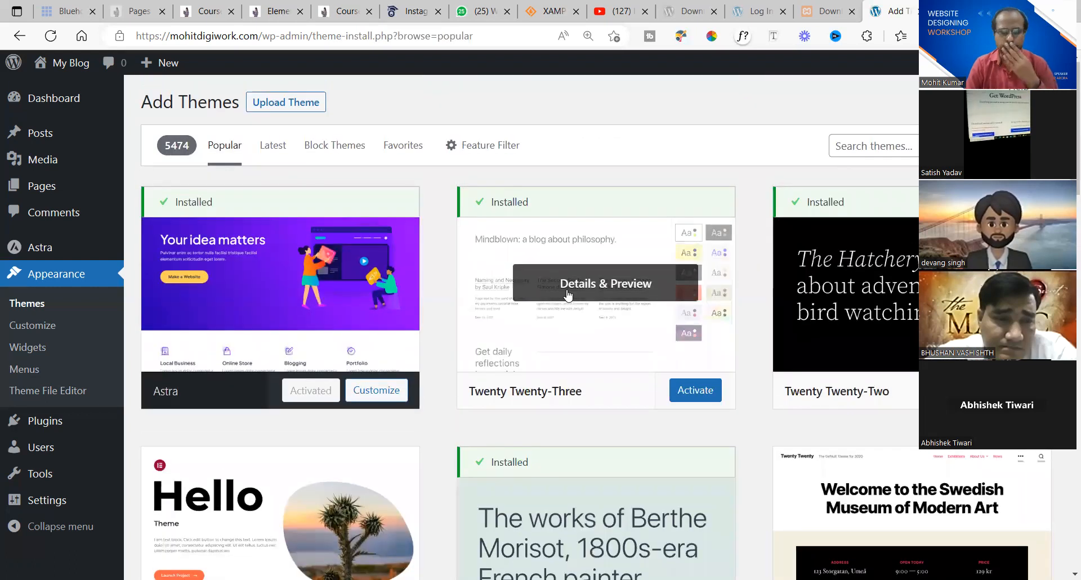
{"action": "scroll", "coordinate": [569, 296], "scroll_direction": "down", "scroll_amount": 10}
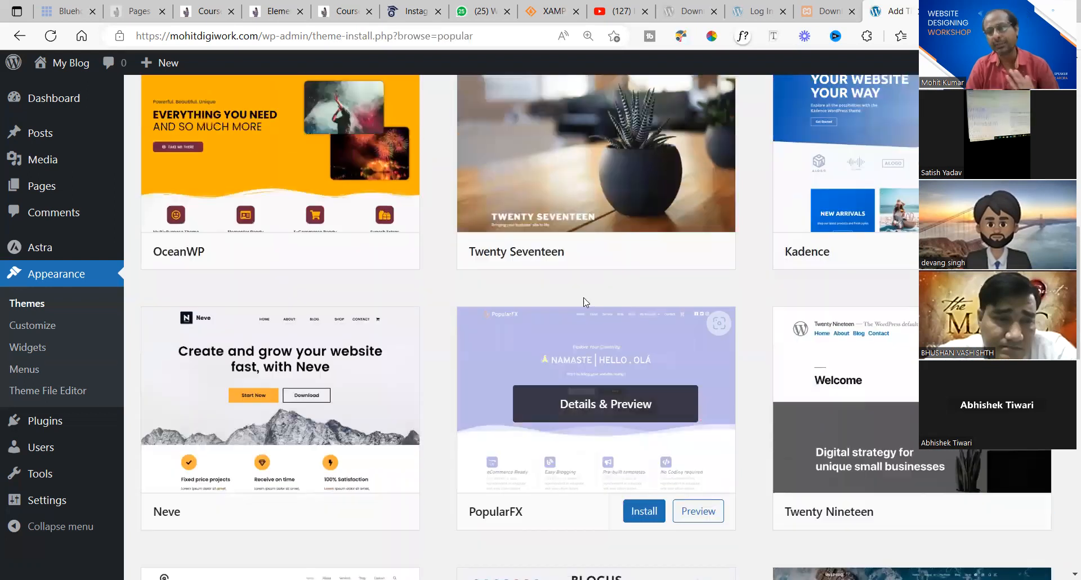
{"action": "scroll", "coordinate": [584, 301], "scroll_direction": "up", "scroll_amount": 10}
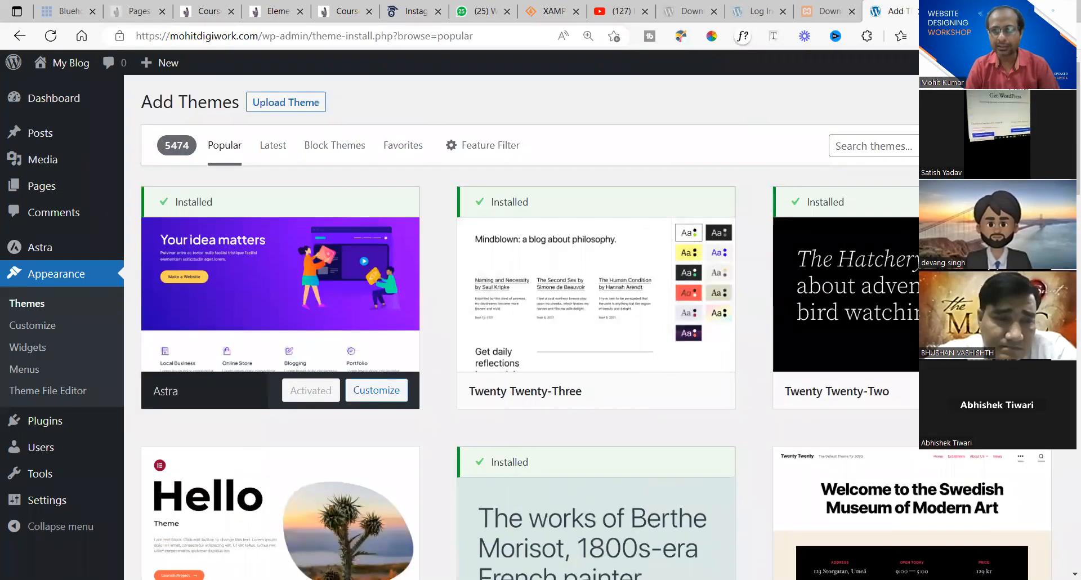
Open wordpress.org in a new tab and go to its Themes directory.
{"action": "key", "text": "ctrl+t"}
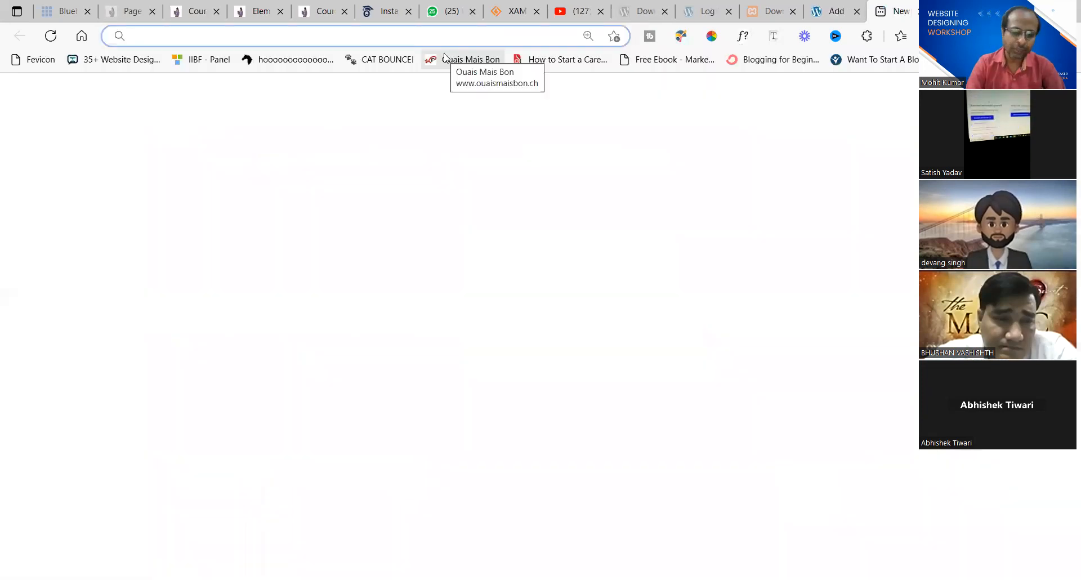
{"action": "type", "text": "word"}
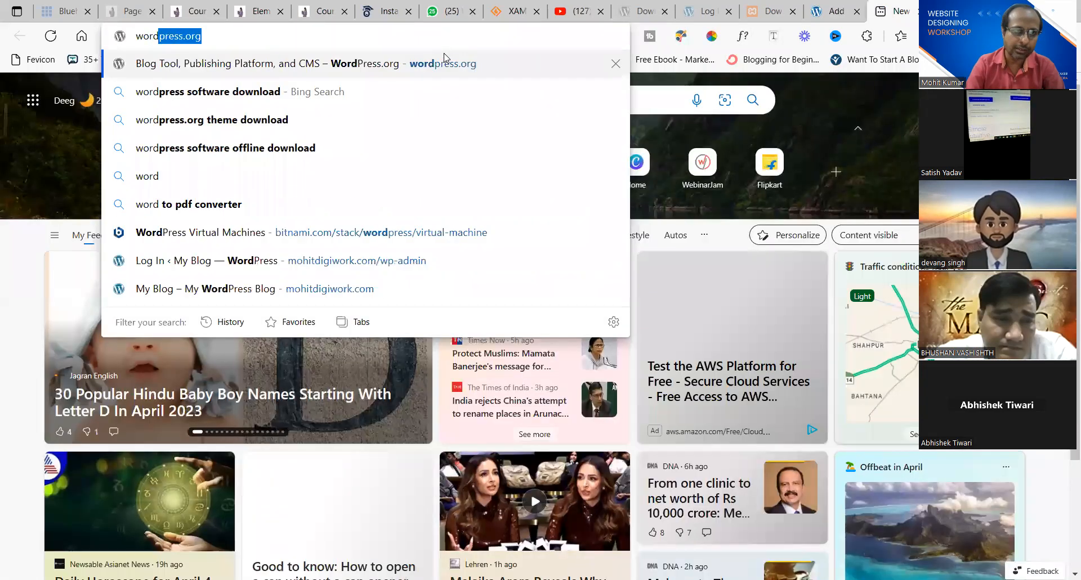
{"action": "type", "text": "press.org"}
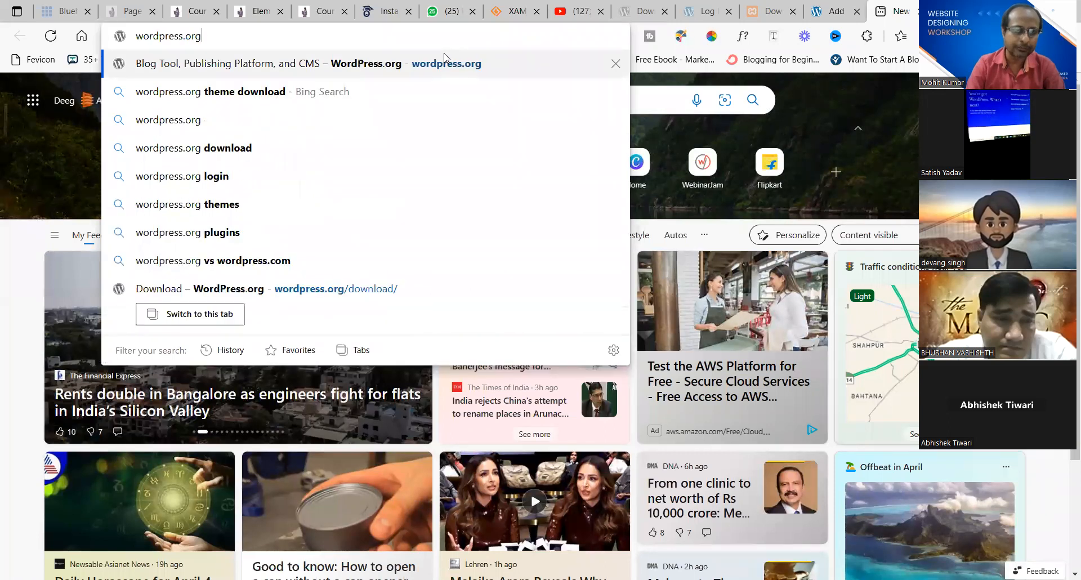
{"action": "key", "text": "Return"}
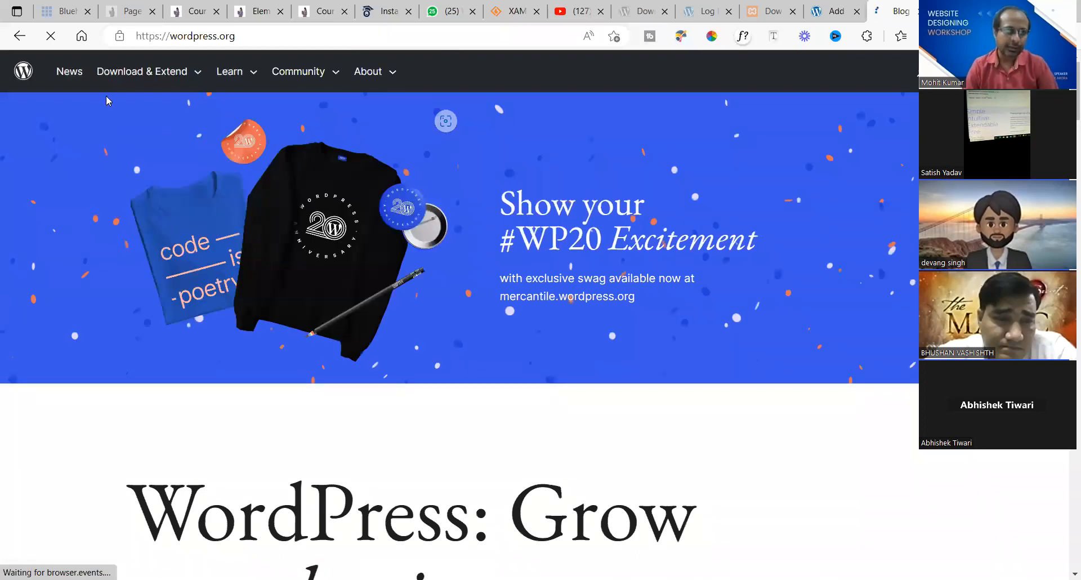
{"action": "left_click", "coordinate": [197, 74]}
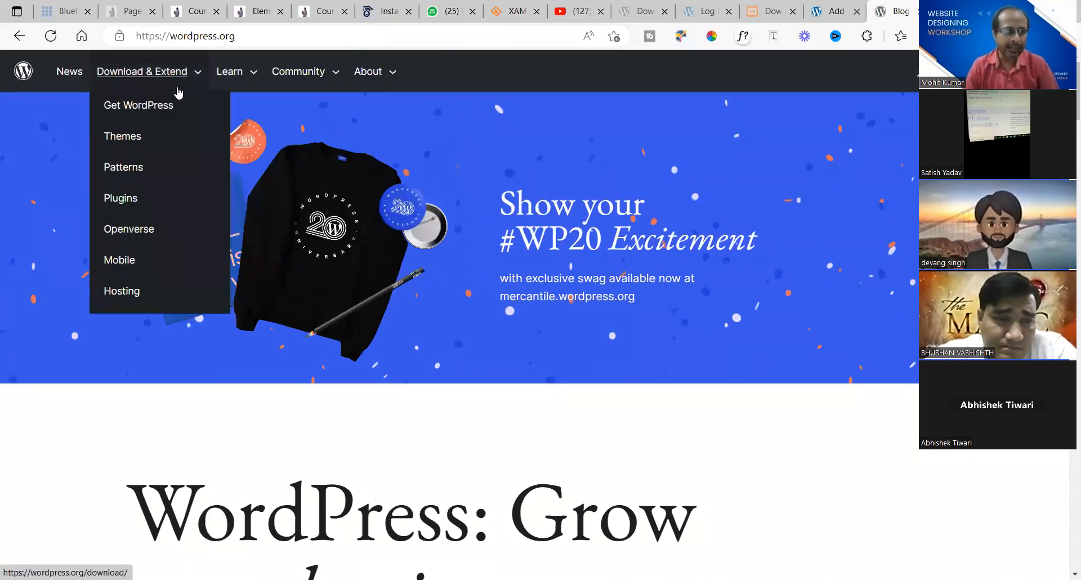
{"action": "left_click", "coordinate": [128, 142]}
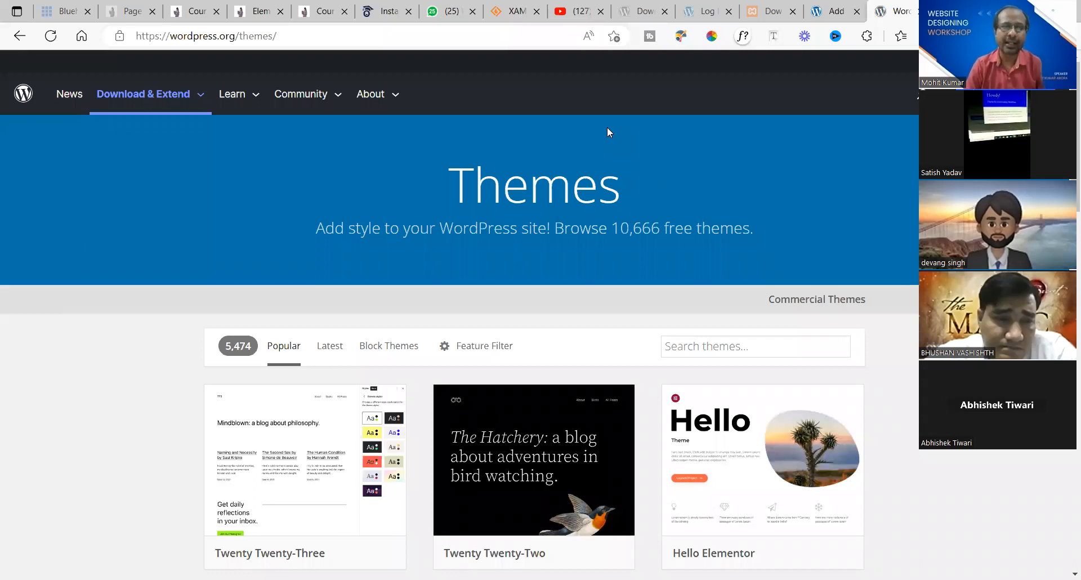
Copy the Themes directory's web address and open another blank tab.
{"action": "left_click", "coordinate": [237, 37]}
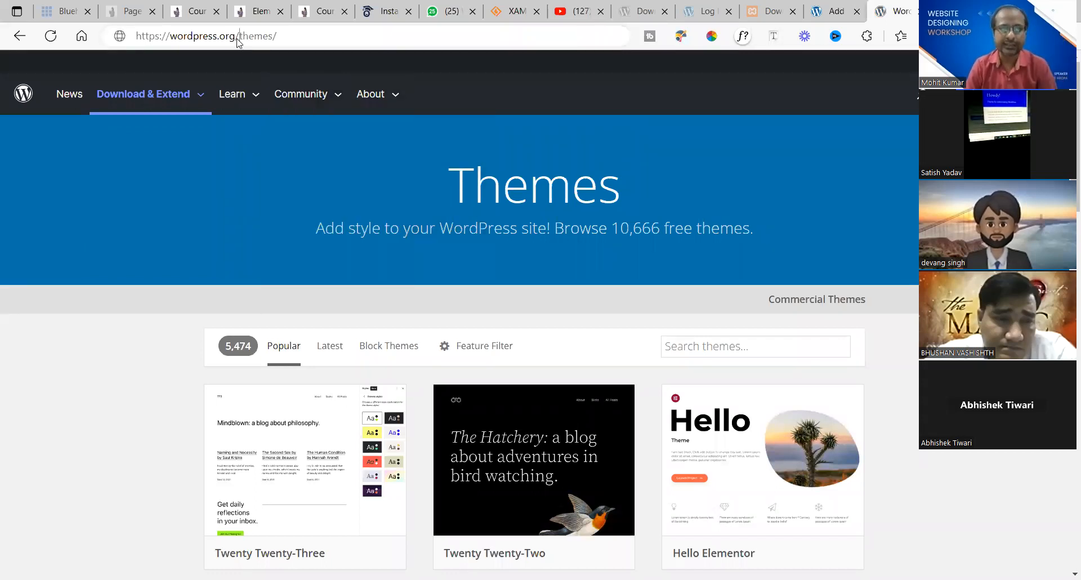
{"action": "right_click", "coordinate": [237, 42]}
{"action": "left_click", "coordinate": [279, 176]}
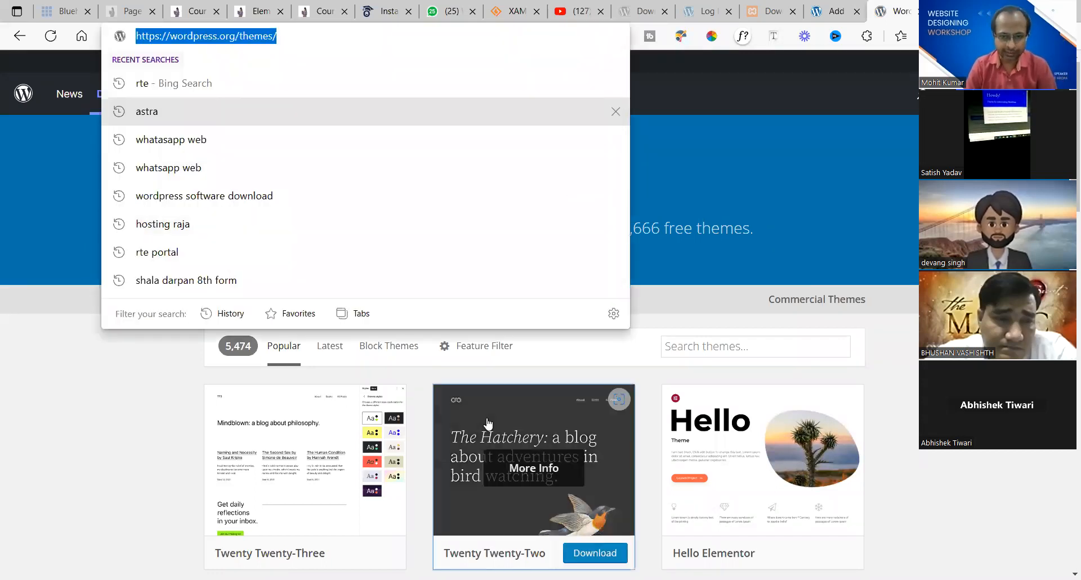
{"action": "key", "text": "alt+Tab"}
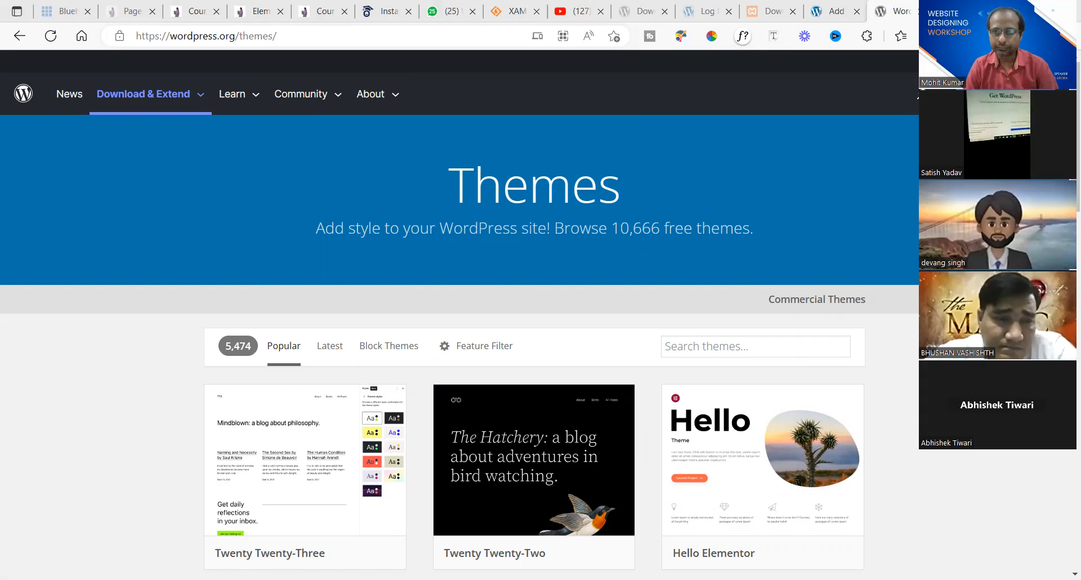
{"action": "key", "text": "ctrl+t"}
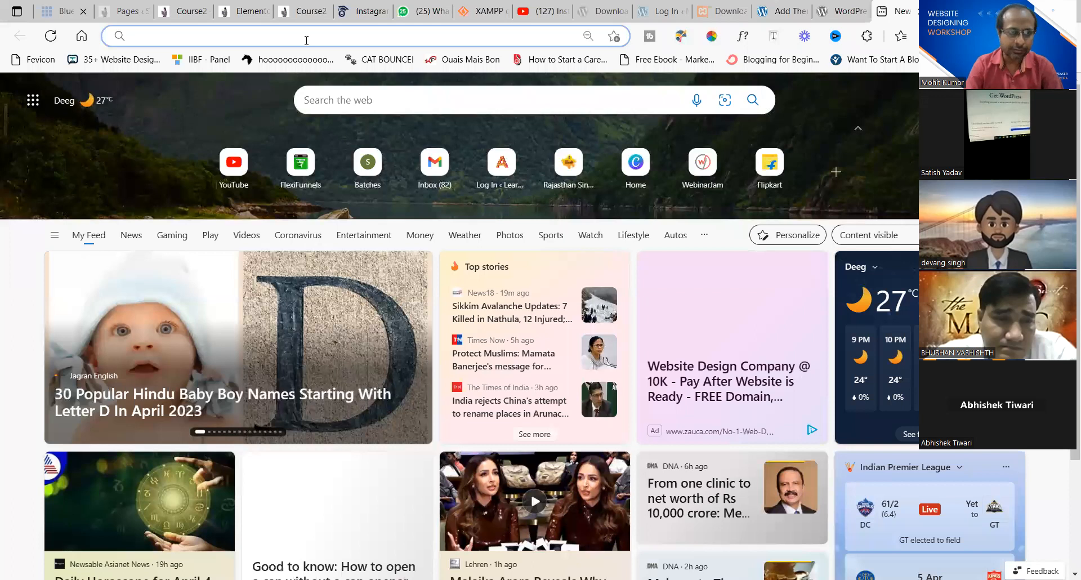
Search 'google doc', open Google Docs, and create a blank document with font size 16.
{"action": "type", "text": "google"}
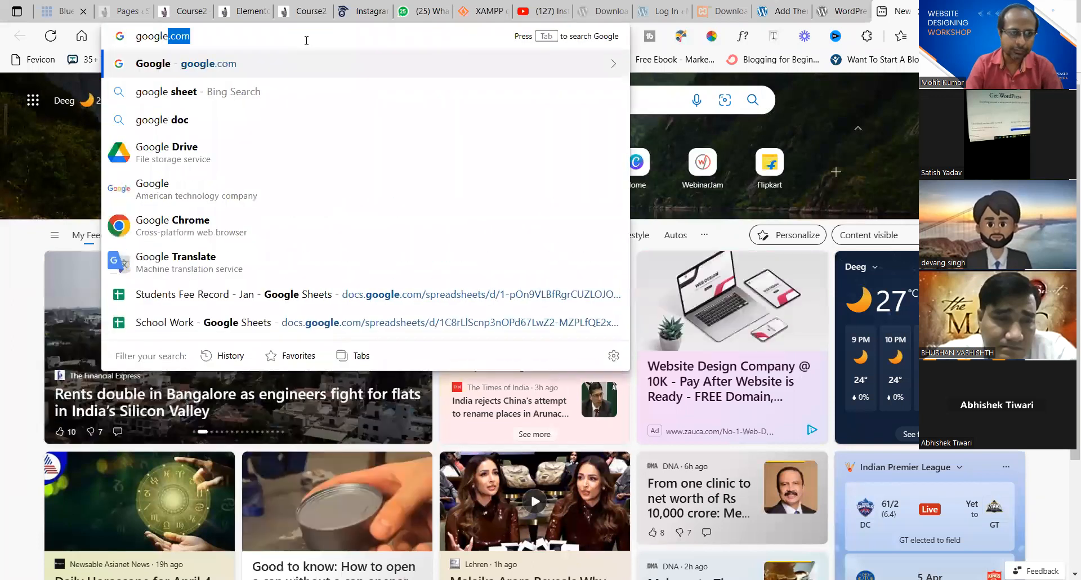
{"action": "type", "text": " doc"}
{"action": "key", "text": "Return"}
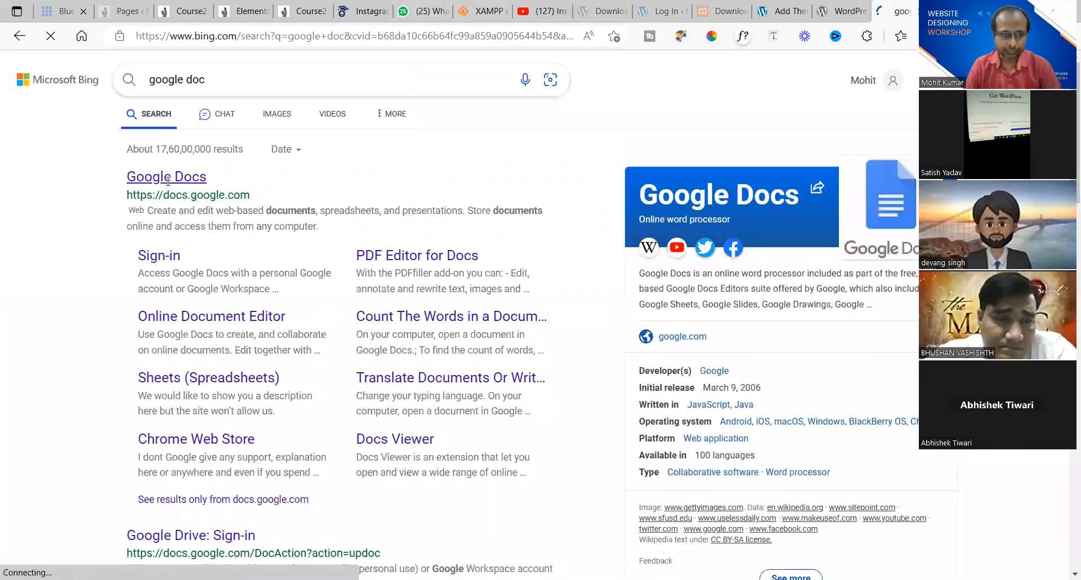
{"action": "left_click", "coordinate": [163, 177]}
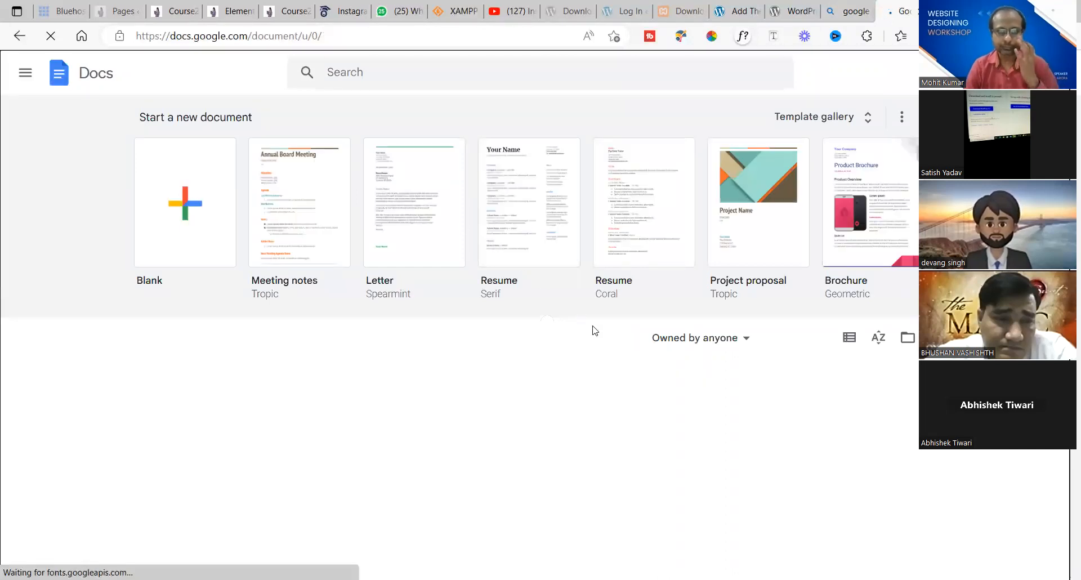
{"action": "left_click", "coordinate": [184, 228]}
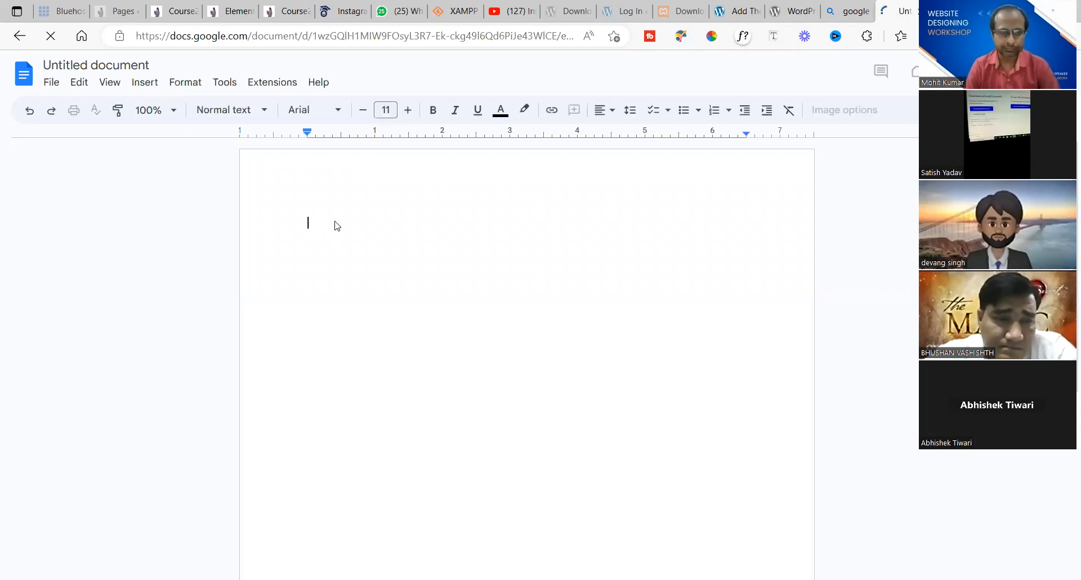
{"action": "left_click", "coordinate": [408, 110]}
{"action": "left_click", "coordinate": [409, 110]}
{"action": "left_click", "coordinate": [408, 110]}
{"action": "left_click", "coordinate": [408, 110]}
{"action": "left_click", "coordinate": [408, 110]}
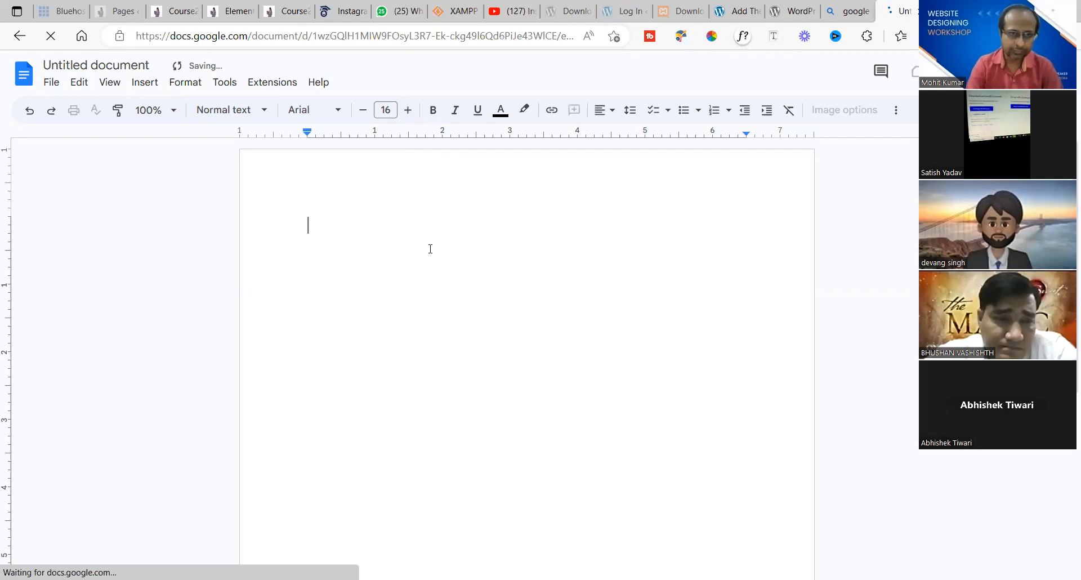
List Newspaper, Astra, WP Ocean and Generate Press, then paste the WordPress Themes link below.
{"action": "type", "text": "Newspa"}
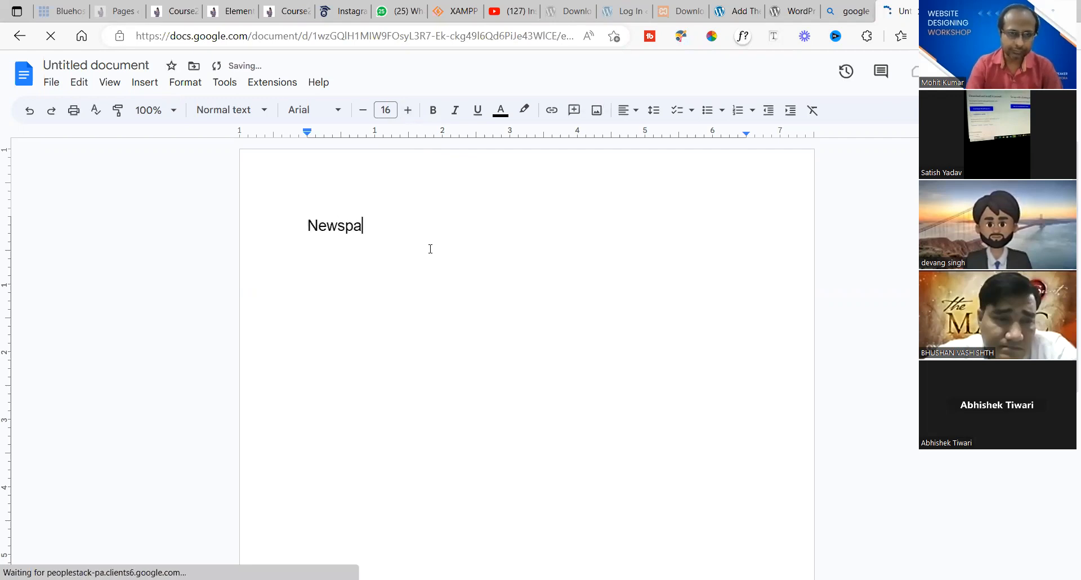
{"action": "type", "text": "per"}
{"action": "key", "text": "Return"}
{"action": "type", "text": "A"}
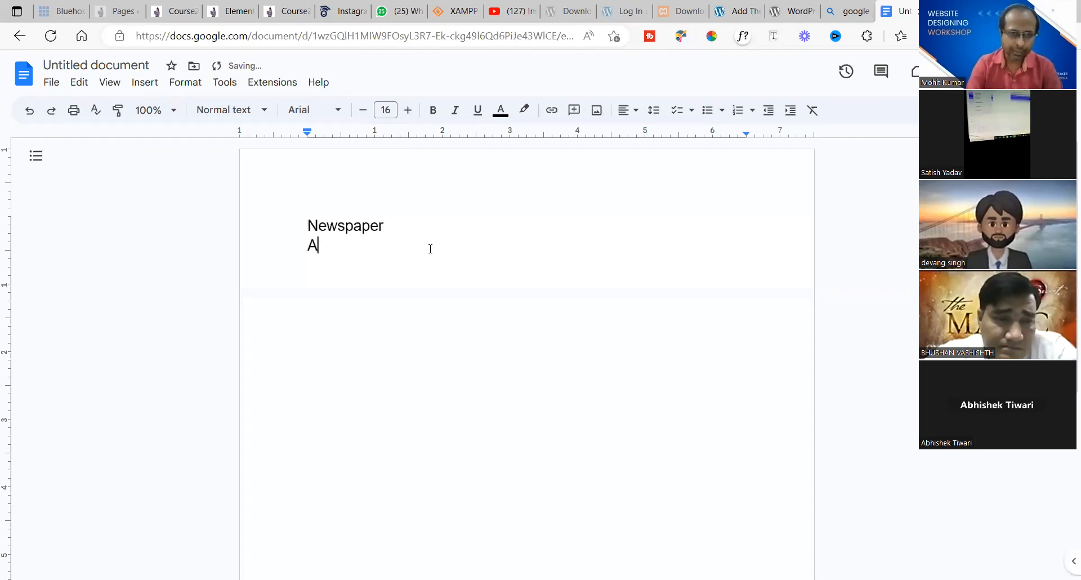
{"action": "type", "text": "tra"}
{"action": "key", "text": "BackSpace"}
{"action": "key", "text": "BackSpace"}
{"action": "key", "text": "BackSpace"}
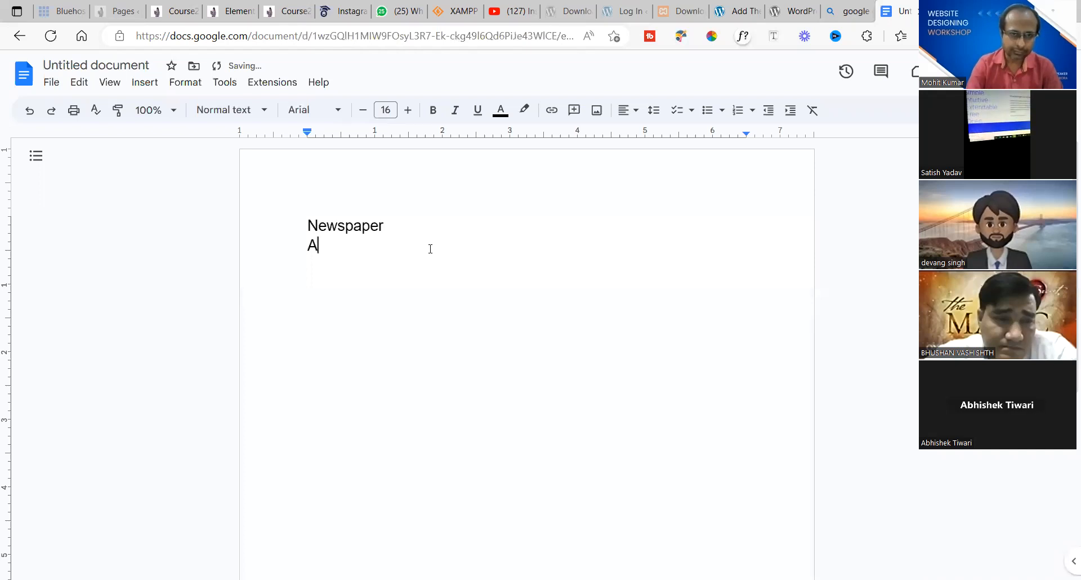
{"action": "type", "text": "stra "}
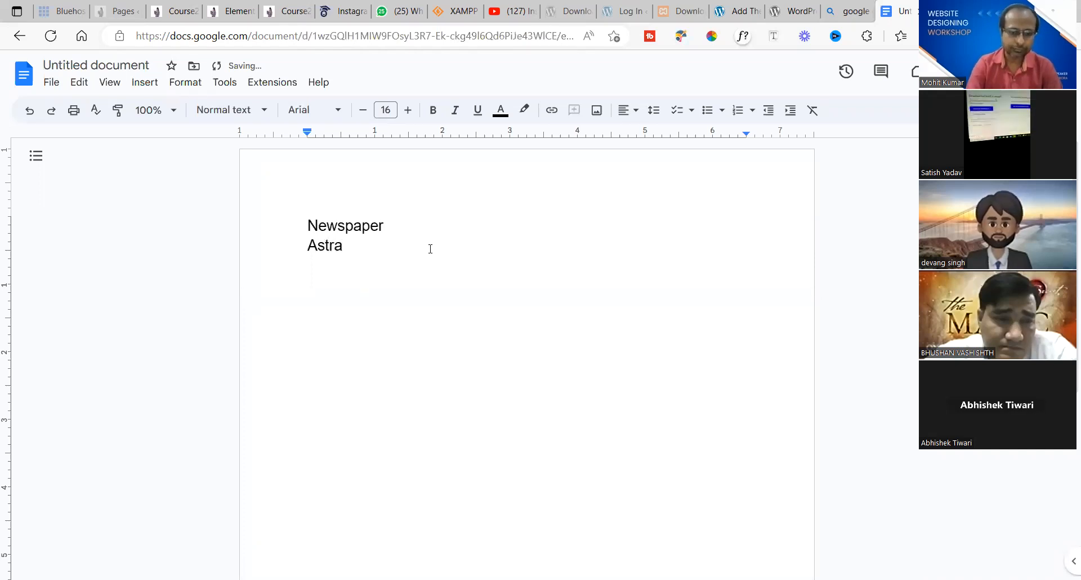
{"action": "type", "text": "WP "}
{"action": "type", "text": "Ocia"}
{"action": "key", "text": "BackSpace"}
{"action": "key", "text": "BackSpace"}
{"action": "type", "text": "ean"}
{"action": "key", "text": "Return"}
{"action": "type", "text": "G"}
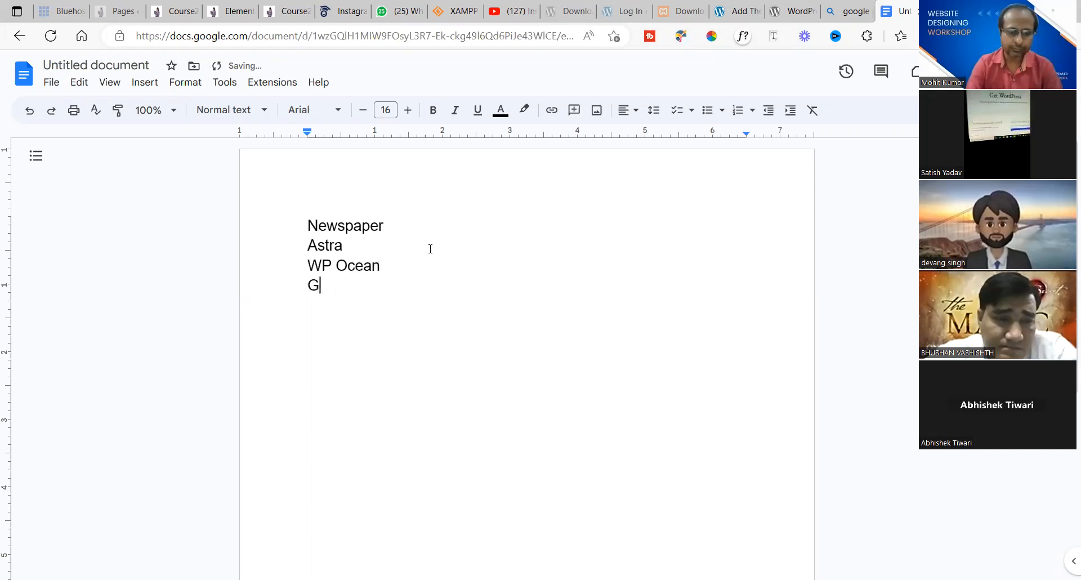
{"action": "type", "text": "enerate "}
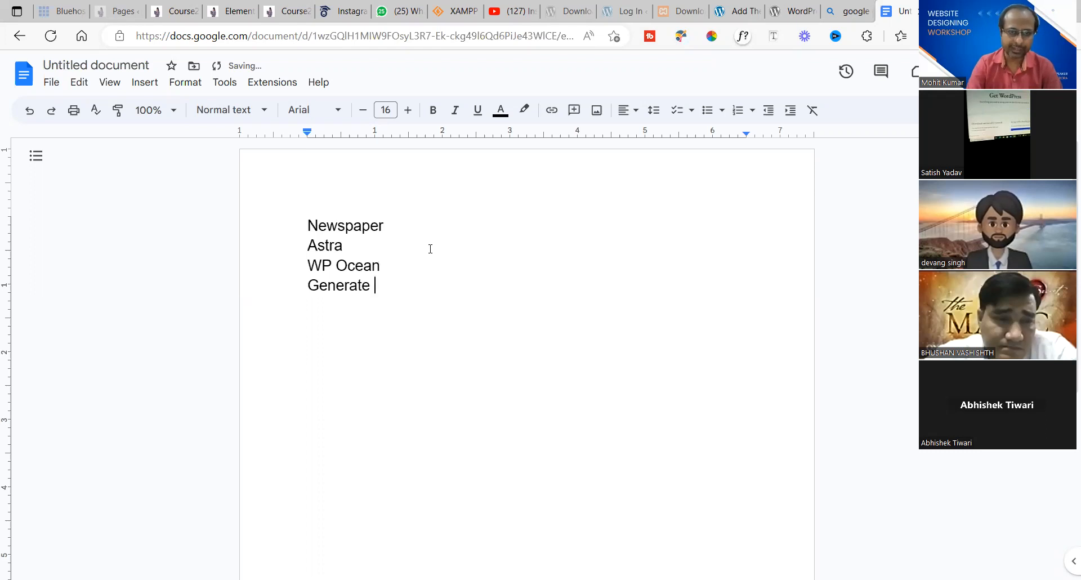
{"action": "type", "text": "Press"}
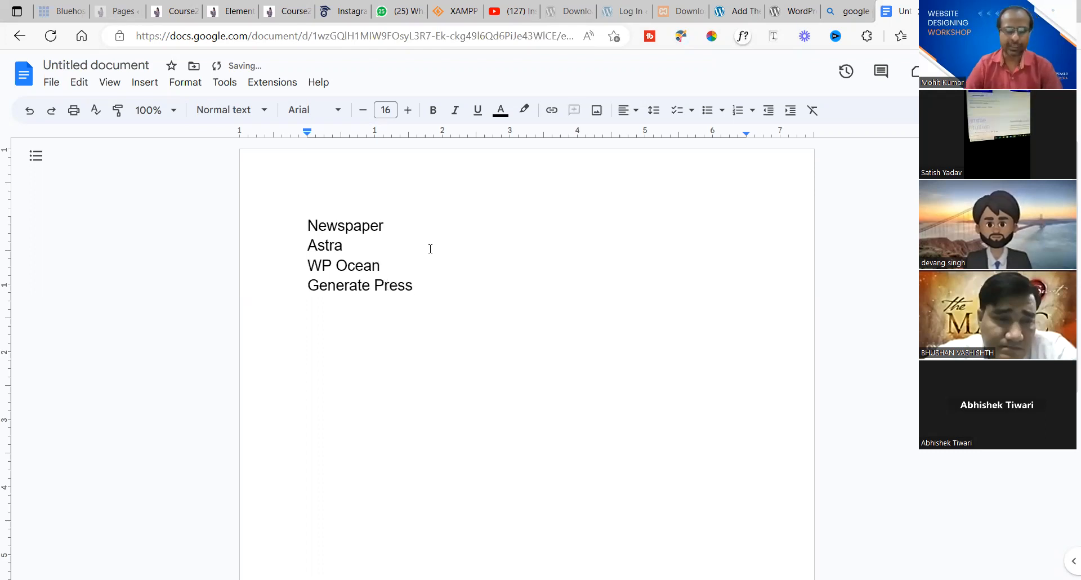
{"action": "key", "text": "ctrl+v"}
{"action": "key", "text": "Return"}
{"action": "key", "text": "Return"}
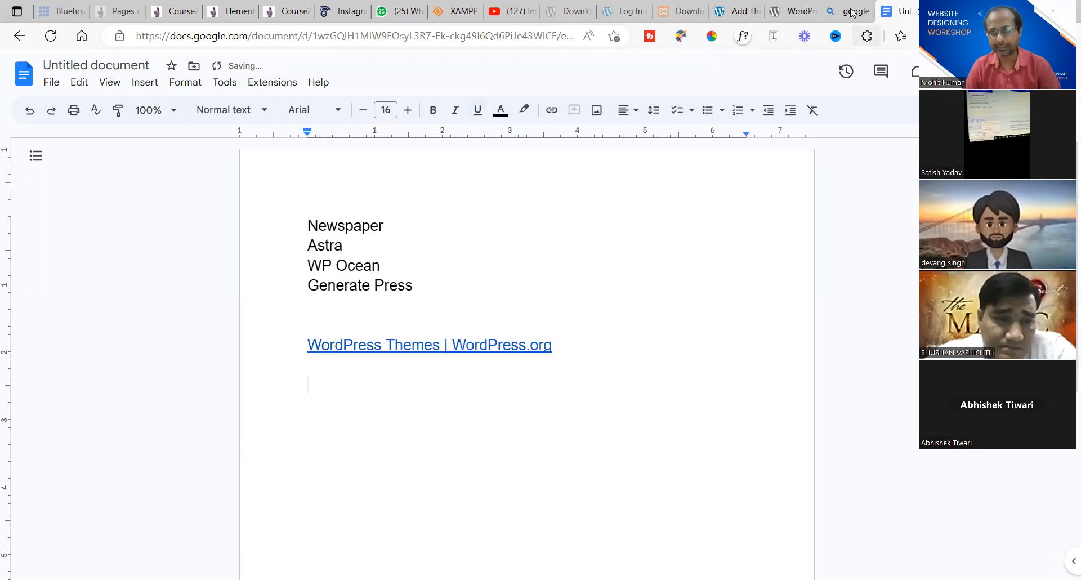
Close the leftover search tab and return to the WordPress.org Themes directory.
{"action": "left_click", "coordinate": [868, 15]}
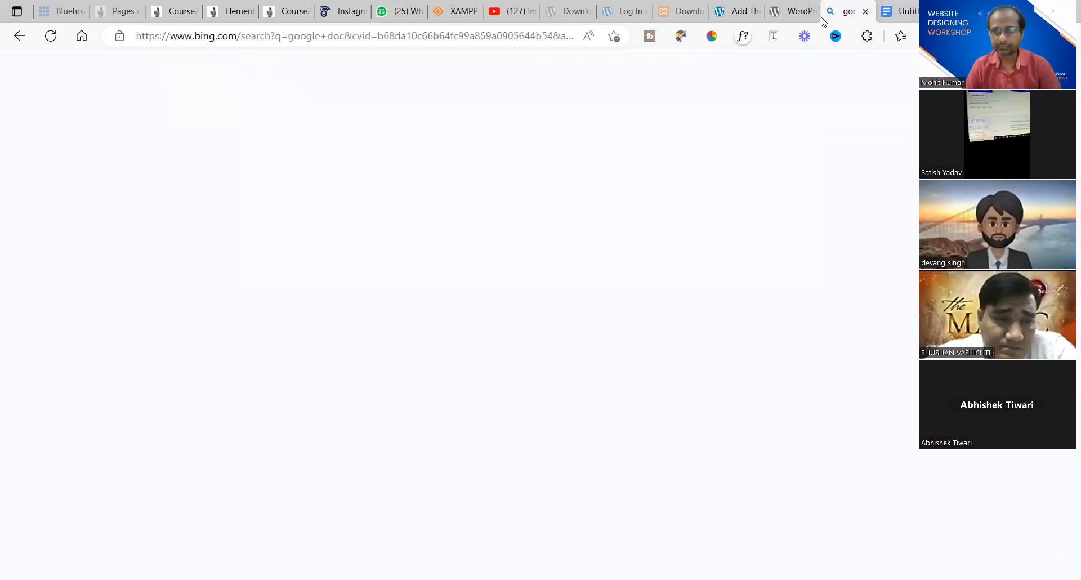
{"action": "left_click", "coordinate": [865, 11]}
{"action": "left_click", "coordinate": [800, 8]}
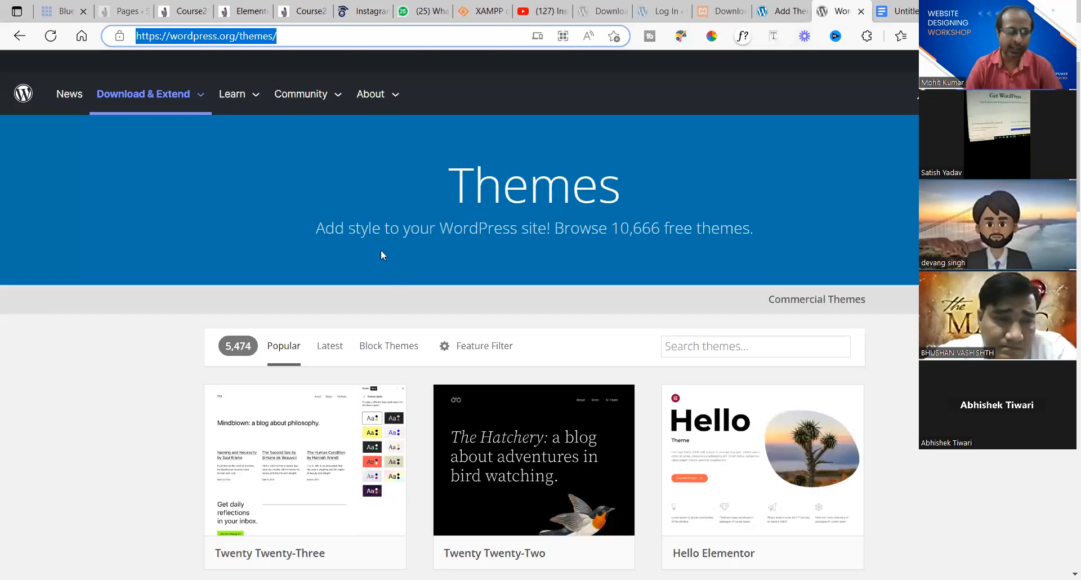
{"action": "scroll", "coordinate": [434, 316], "scroll_direction": "down", "scroll_amount": 3}
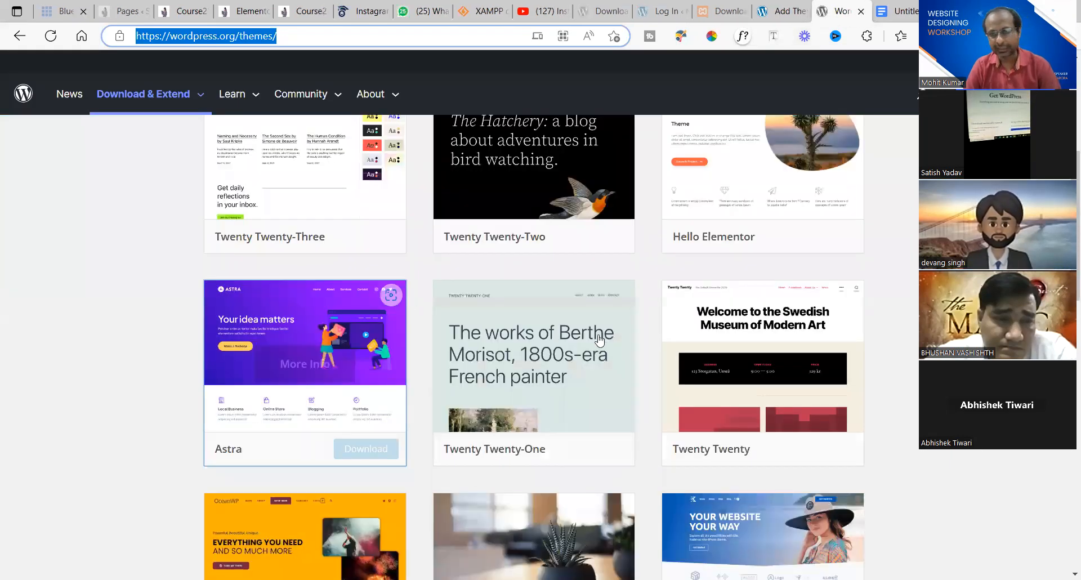
{"action": "scroll", "coordinate": [613, 346], "scroll_direction": "up", "scroll_amount": 3}
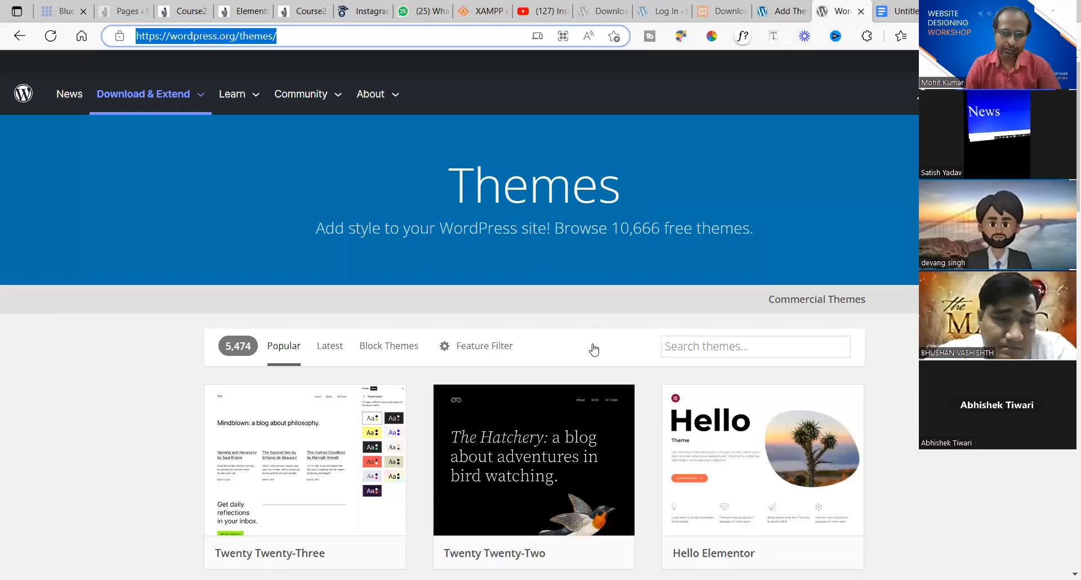
{"action": "scroll", "coordinate": [598, 345], "scroll_direction": "down", "scroll_amount": 7}
{"action": "scroll", "coordinate": [600, 342], "scroll_direction": "down", "scroll_amount": 8}
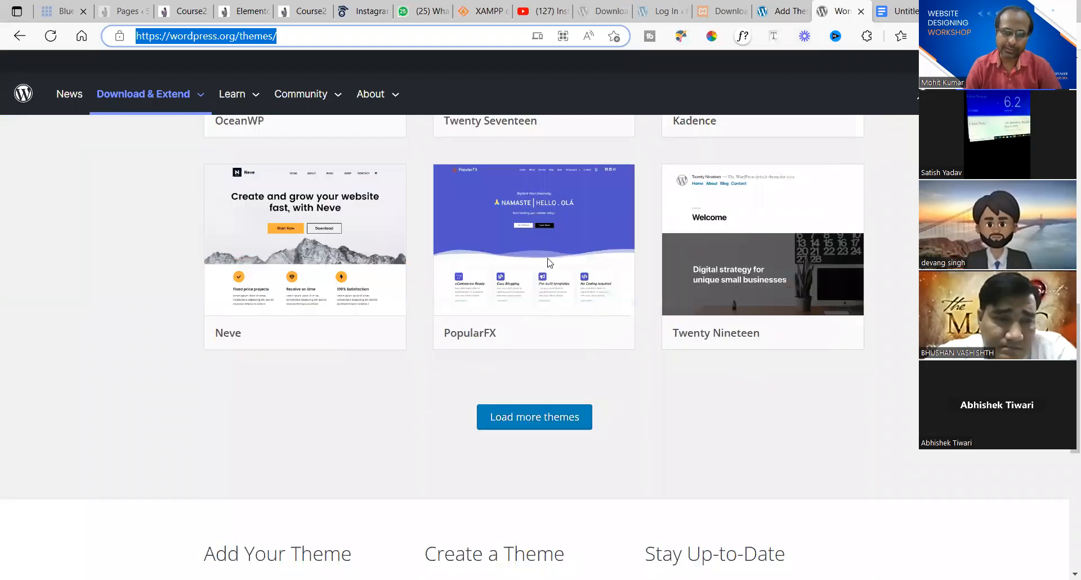
{"action": "scroll", "coordinate": [540, 244], "scroll_direction": "down", "scroll_amount": 3}
Load more themes and download GeneratePress as generatepress.3.3.0.zip.
{"action": "left_click", "coordinate": [534, 239]}
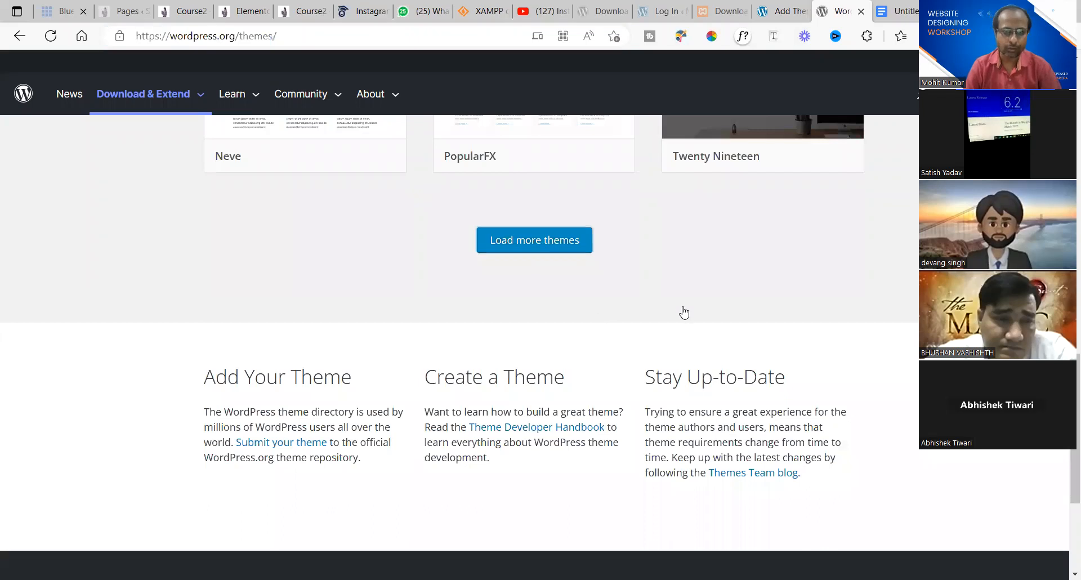
{"action": "scroll", "coordinate": [544, 299], "scroll_direction": "down", "scroll_amount": 2}
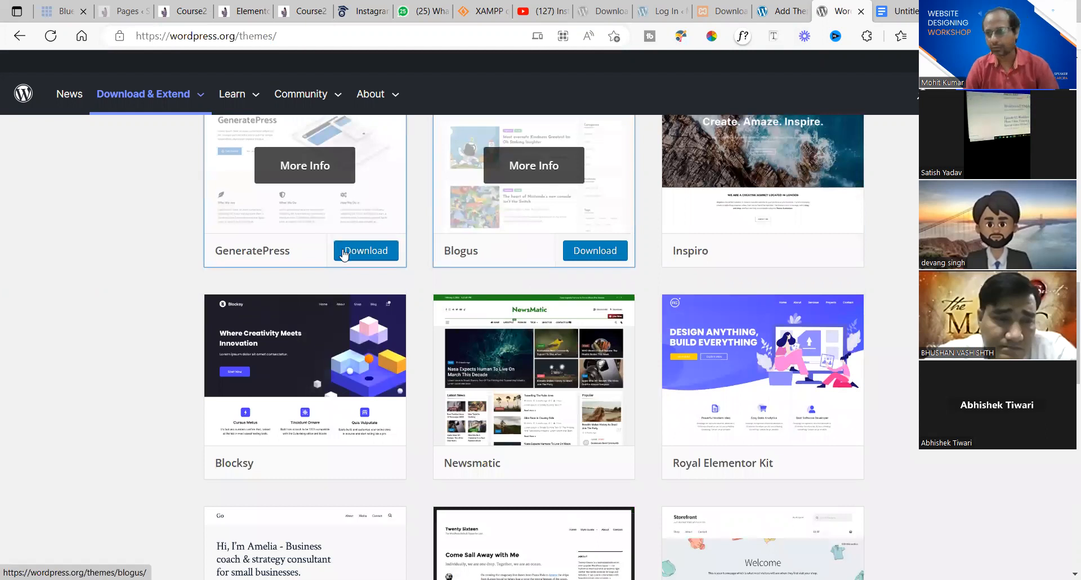
{"action": "scroll", "coordinate": [344, 255], "scroll_direction": "up", "scroll_amount": 2}
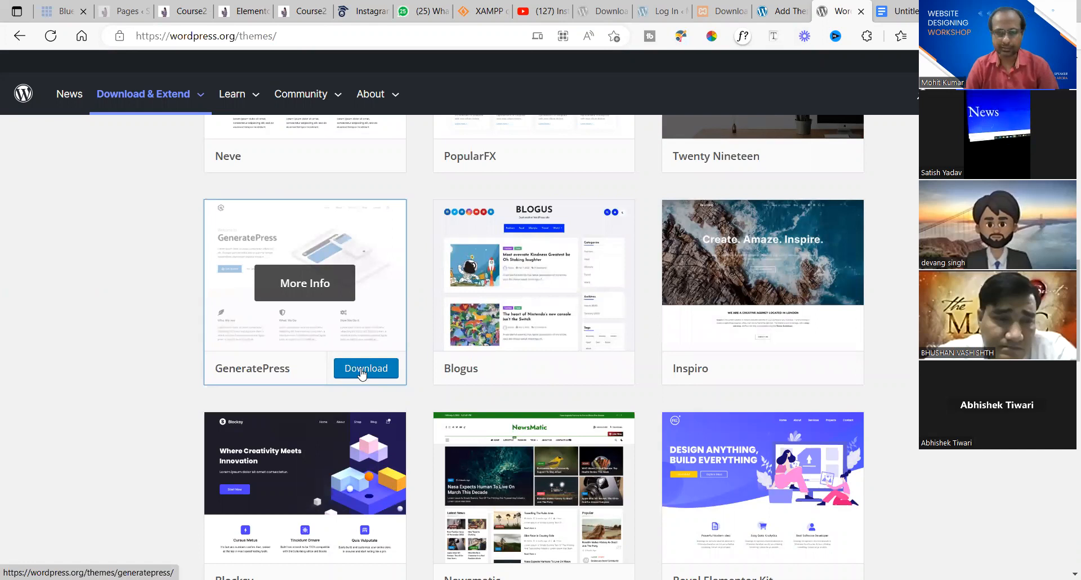
{"action": "left_click", "coordinate": [363, 371]}
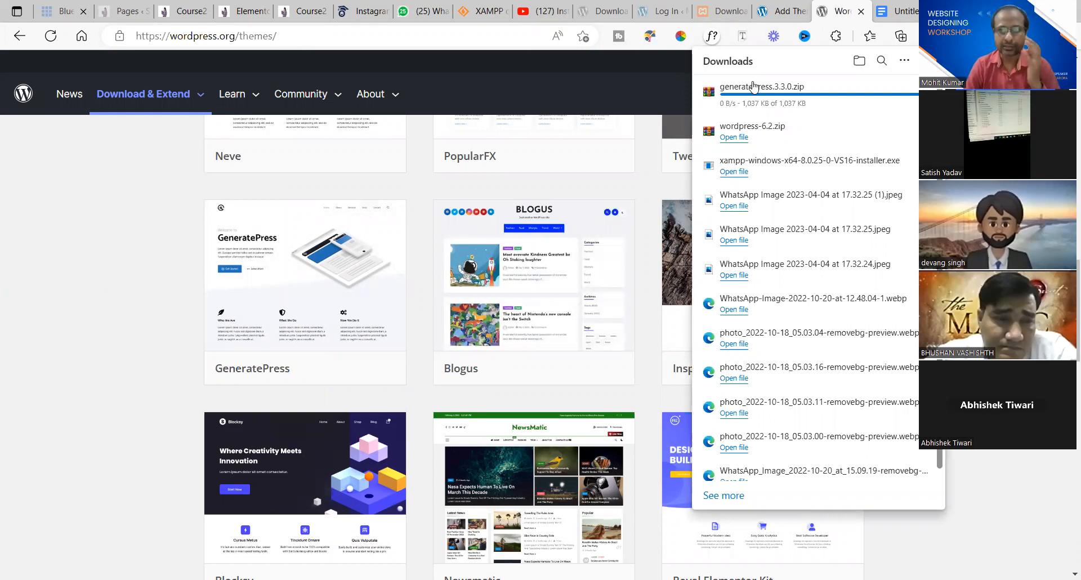
{"action": "mouse_move", "coordinate": [769, 89]}
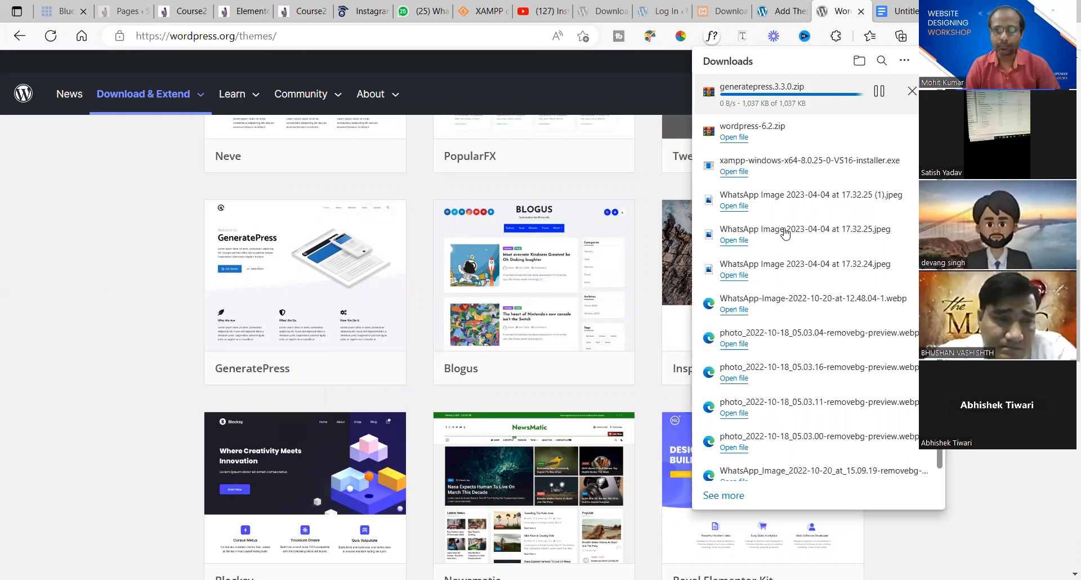
Go to Themes > Add New > Upload Theme and choose generatepress.3.3.0 from Downloads.
{"action": "left_click", "coordinate": [778, 8]}
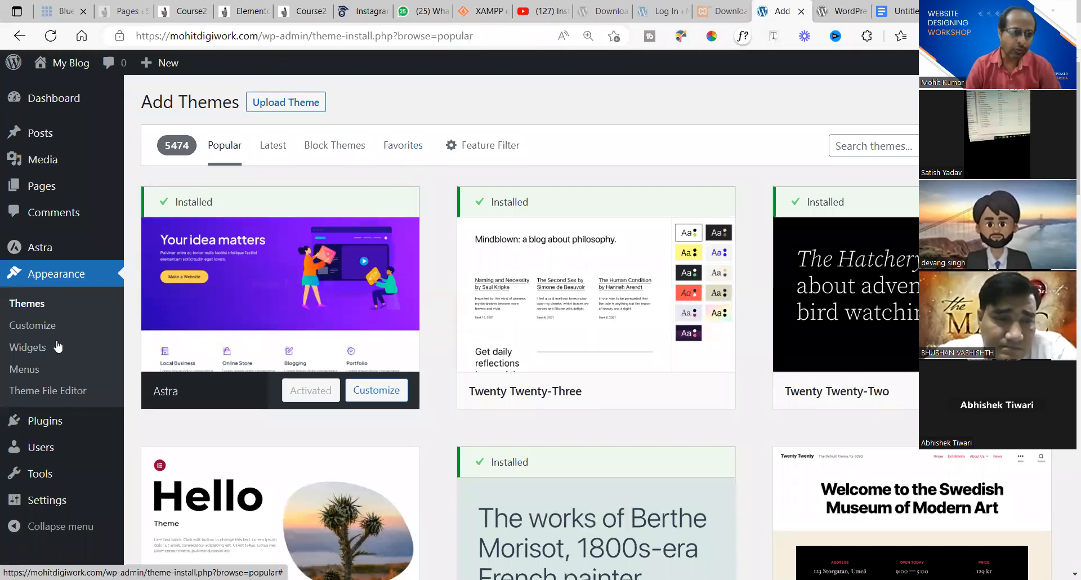
{"action": "left_click", "coordinate": [25, 306]}
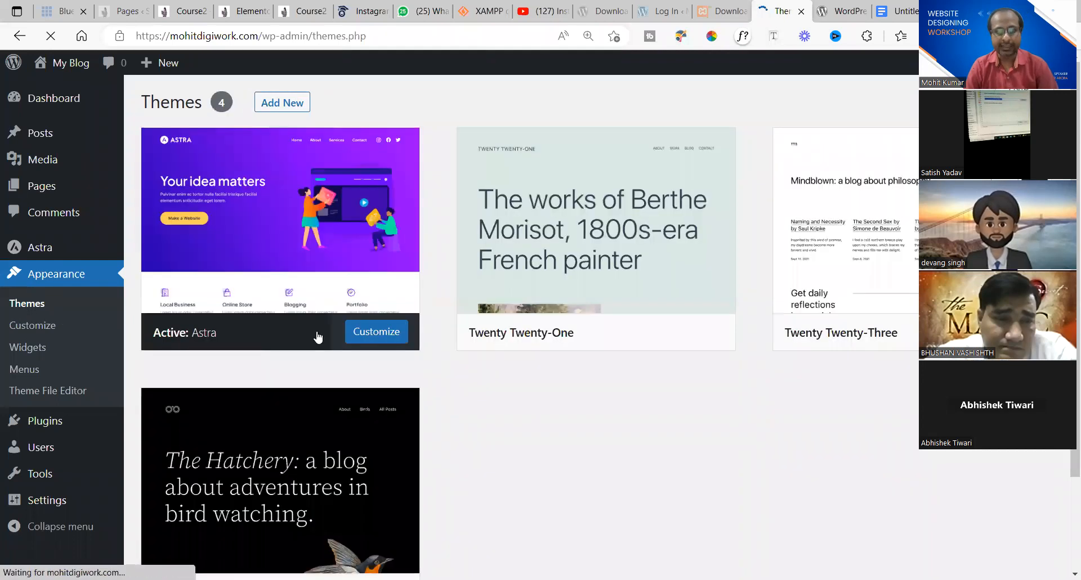
{"action": "left_click", "coordinate": [280, 105]}
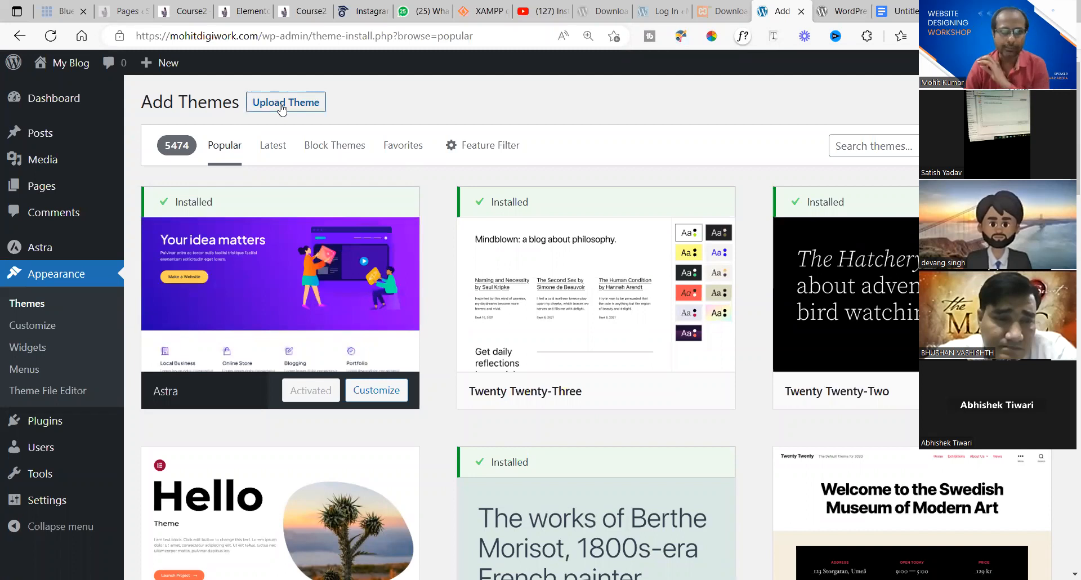
{"action": "left_click", "coordinate": [282, 104]}
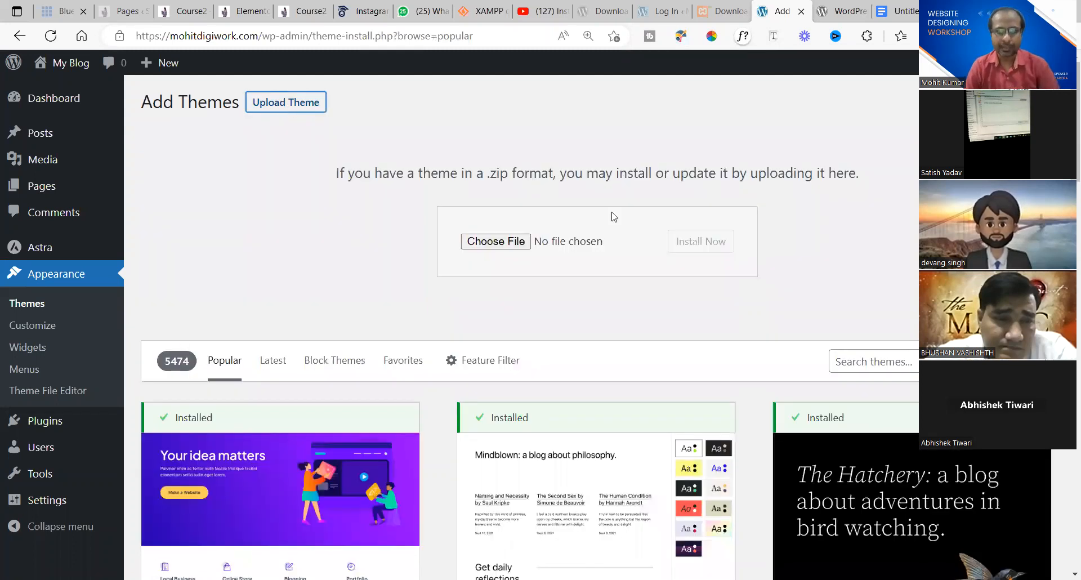
{"action": "left_click_drag", "start_coordinate": [469, 176], "coordinate": [567, 176]}
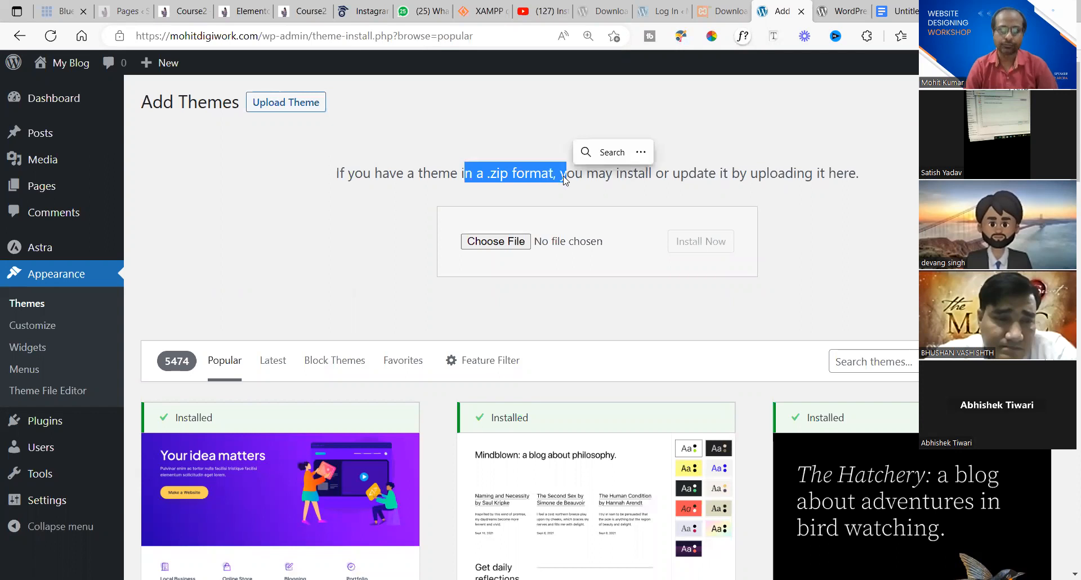
{"action": "left_click", "coordinate": [493, 243]}
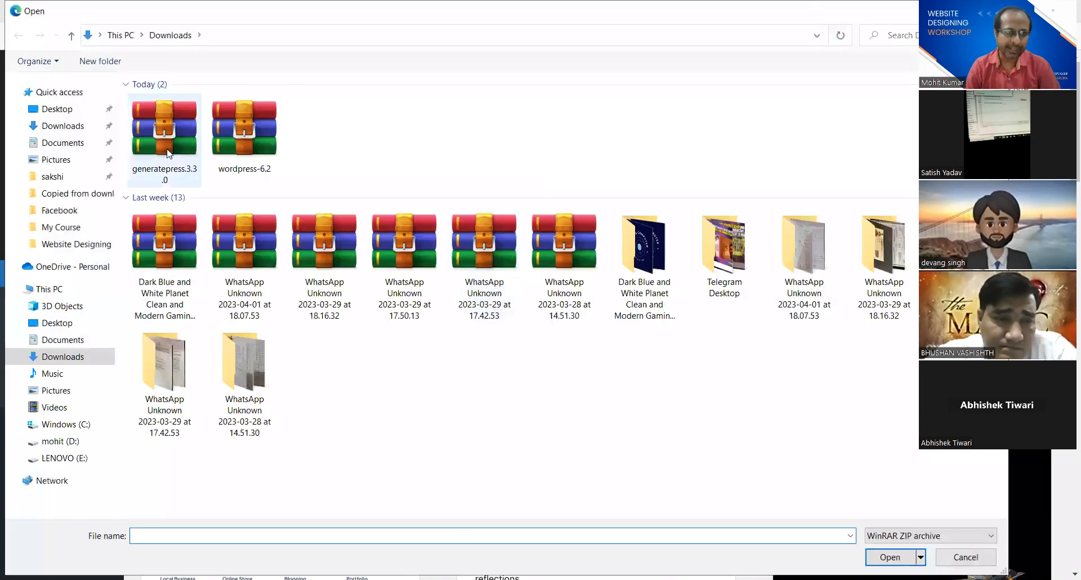
{"action": "left_click", "coordinate": [169, 153]}
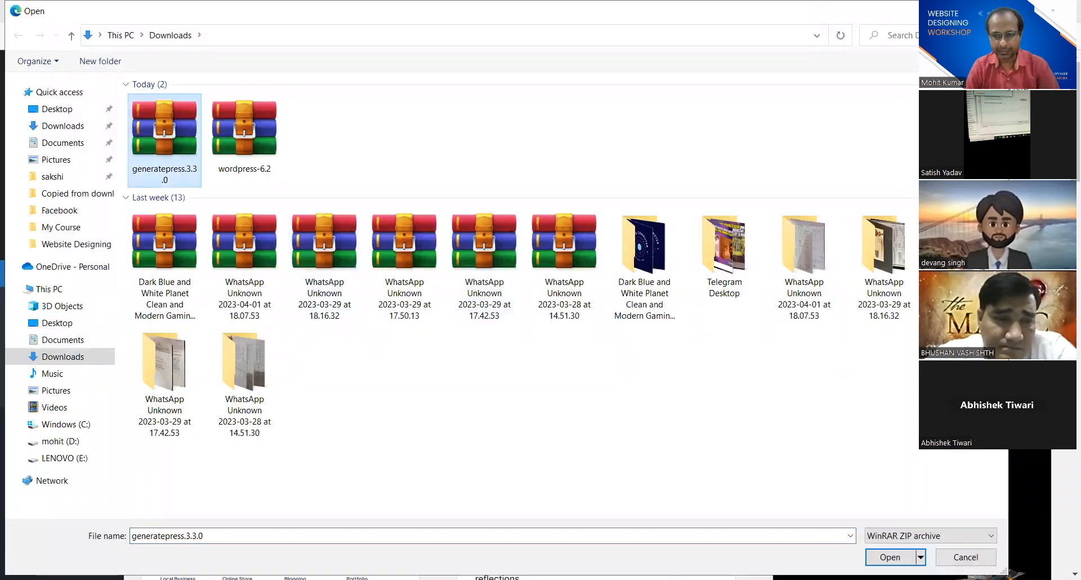
Upload generatepress.3.3.0.zip, install it, and activate GeneratePress.
{"action": "left_click", "coordinate": [890, 558]}
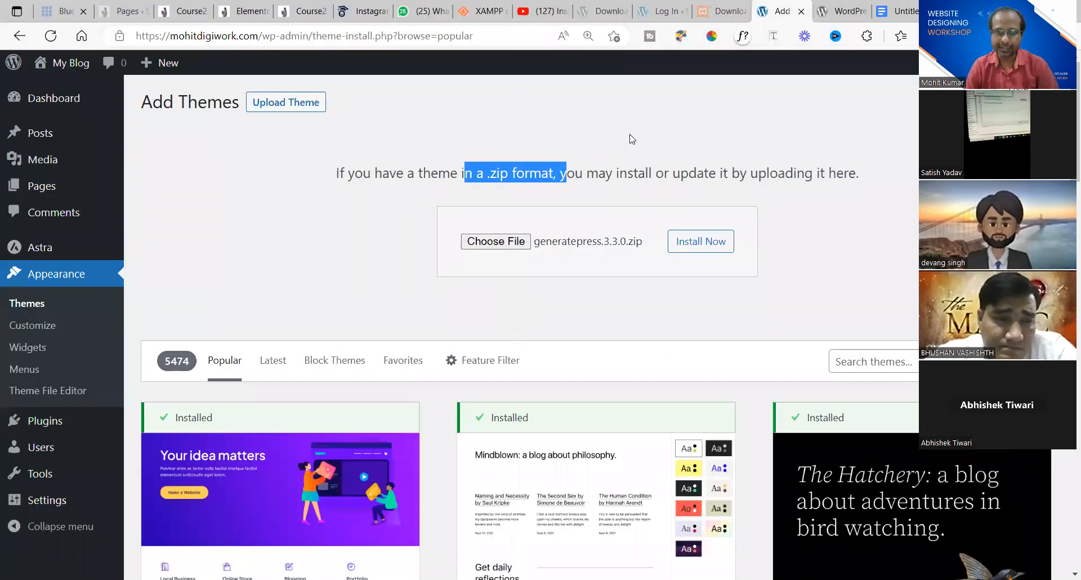
{"action": "left_click", "coordinate": [578, 260]}
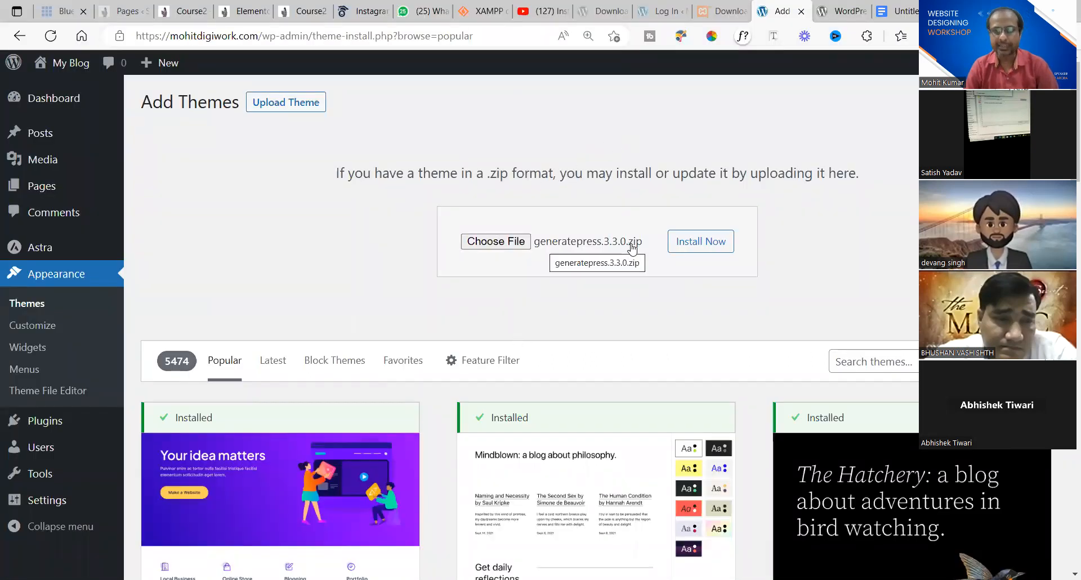
{"action": "left_click", "coordinate": [710, 243]}
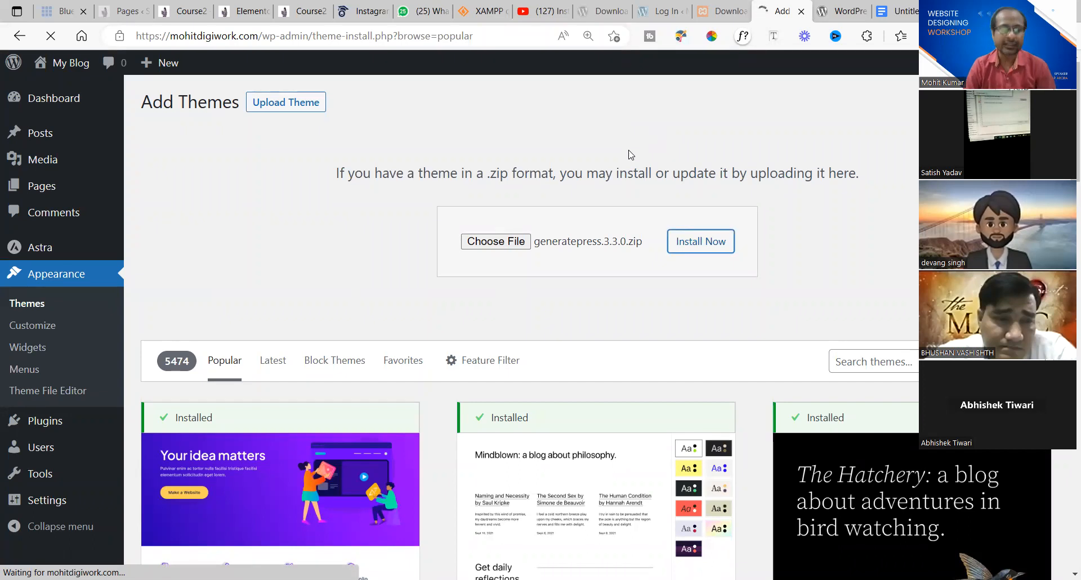
{"action": "scroll", "coordinate": [478, 370], "scroll_direction": "down", "scroll_amount": 1}
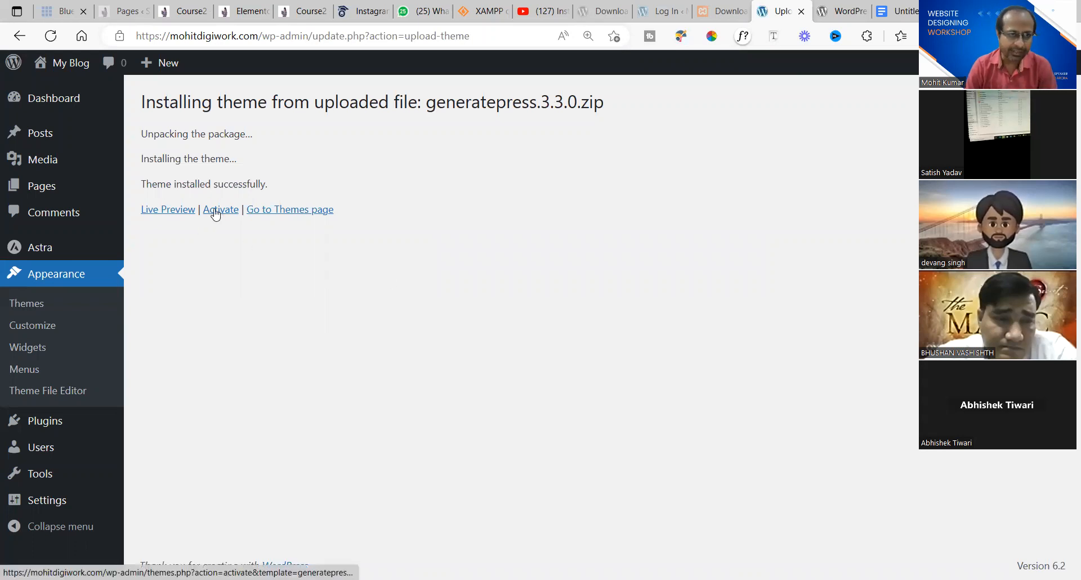
{"action": "left_click_drag", "start_coordinate": [146, 182], "coordinate": [267, 184]}
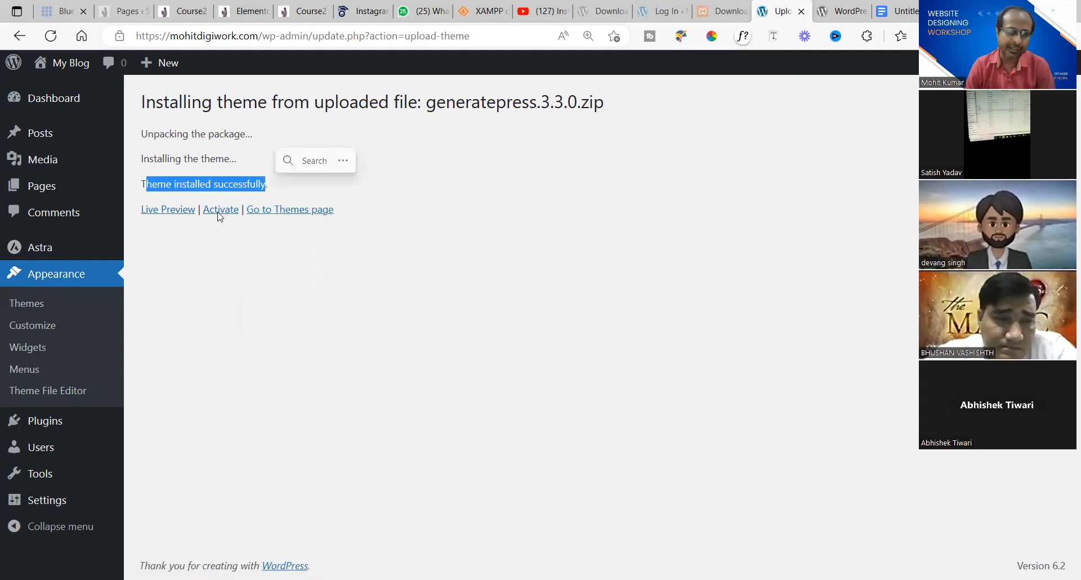
{"action": "left_click", "coordinate": [220, 212]}
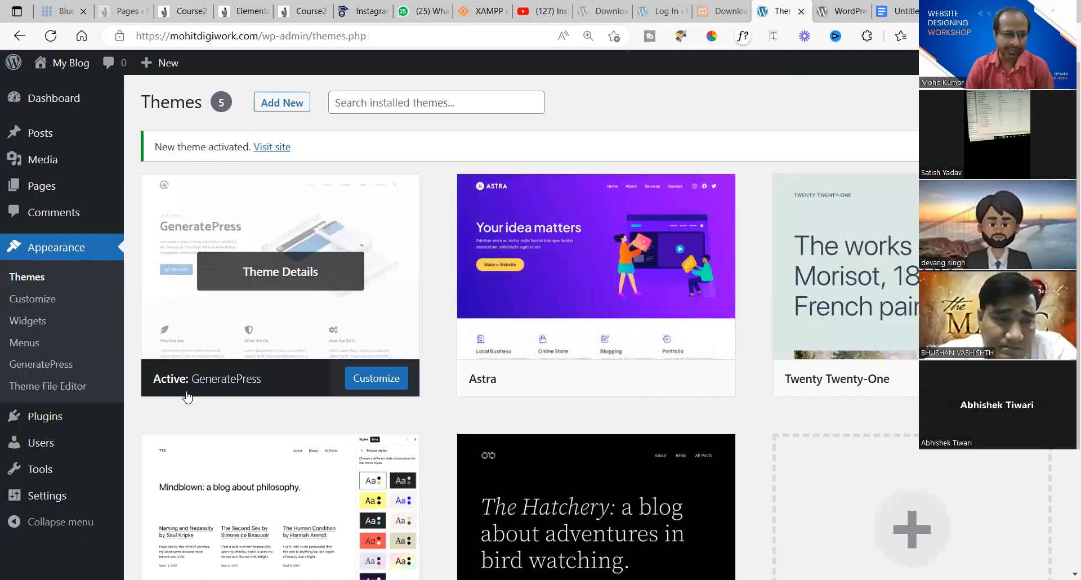
{"action": "left_click", "coordinate": [275, 149]}
{"action": "right_click", "coordinate": [275, 151]}
{"action": "left_click", "coordinate": [310, 159]}
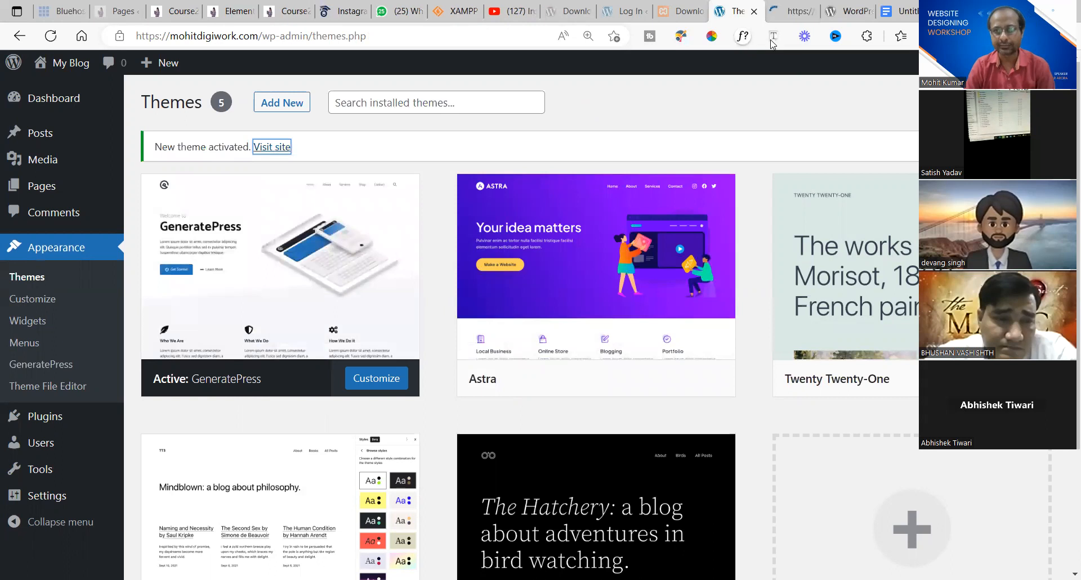
{"action": "left_click", "coordinate": [789, 11]}
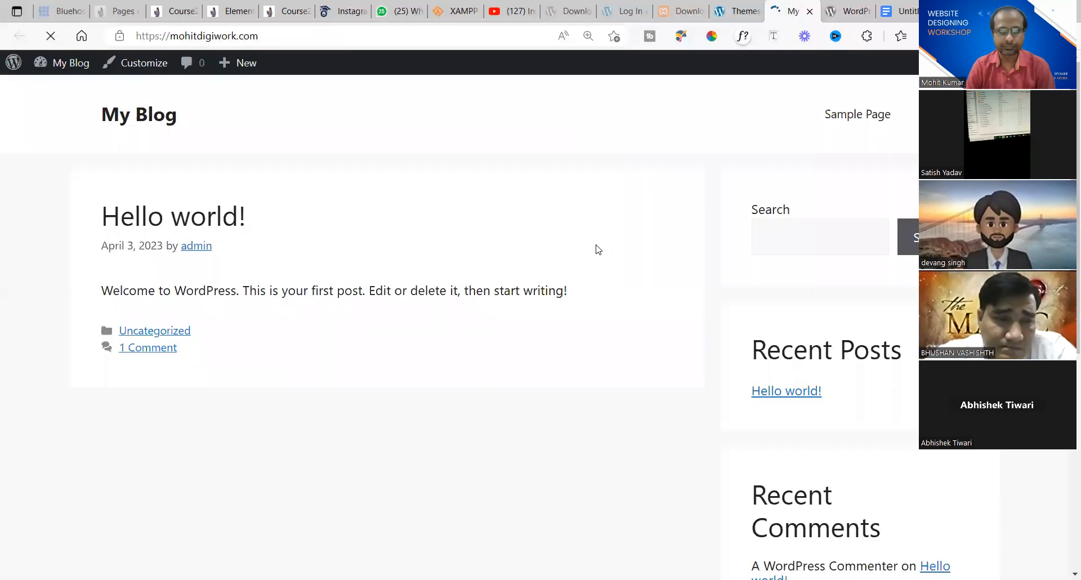
{"action": "scroll", "coordinate": [495, 266], "scroll_direction": "down", "scroll_amount": 7}
{"action": "scroll", "coordinate": [534, 281], "scroll_direction": "up", "scroll_amount": 6}
{"action": "scroll", "coordinate": [545, 256], "scroll_direction": "down", "scroll_amount": 5}
{"action": "scroll", "coordinate": [545, 255], "scroll_direction": "up", "scroll_amount": 6}
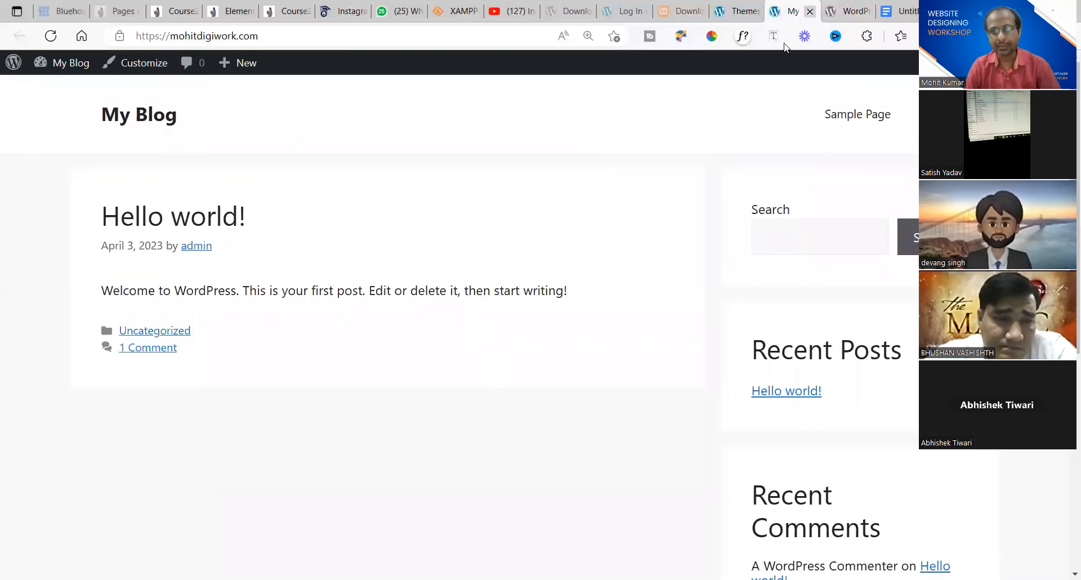
{"action": "key", "text": "ctrl+w"}
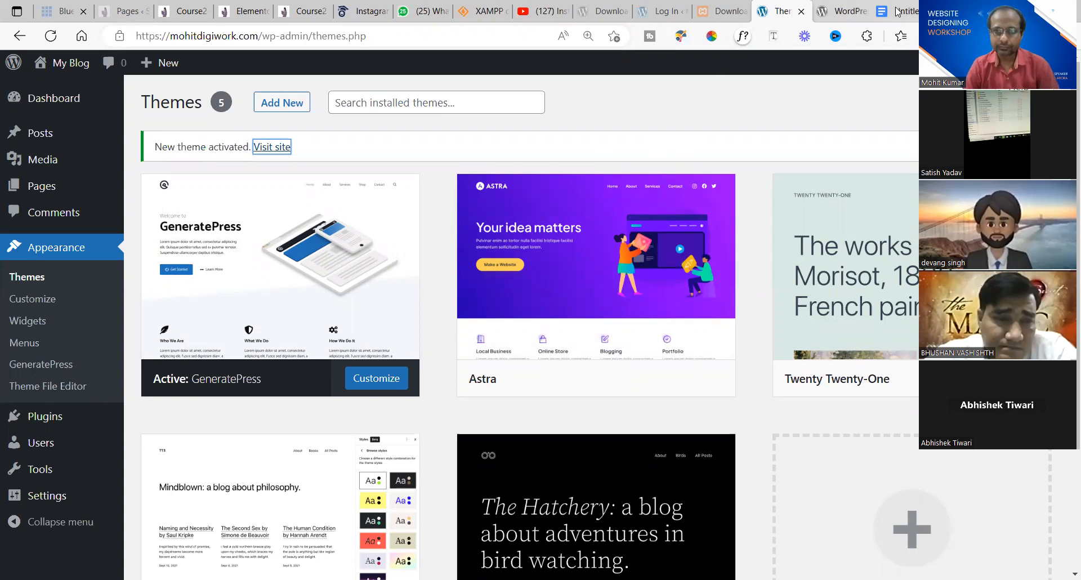
Look over the WordPress Themes link in the notes, then browse the WordPress.org theme directory.
{"action": "left_click", "coordinate": [848, 10]}
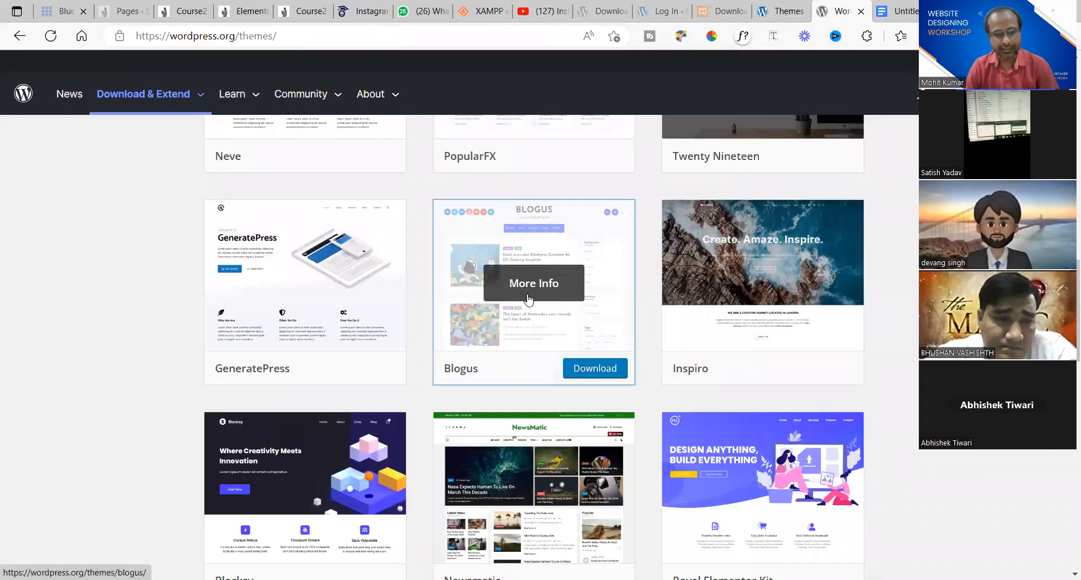
{"action": "scroll", "coordinate": [528, 298], "scroll_direction": "up", "scroll_amount": 3}
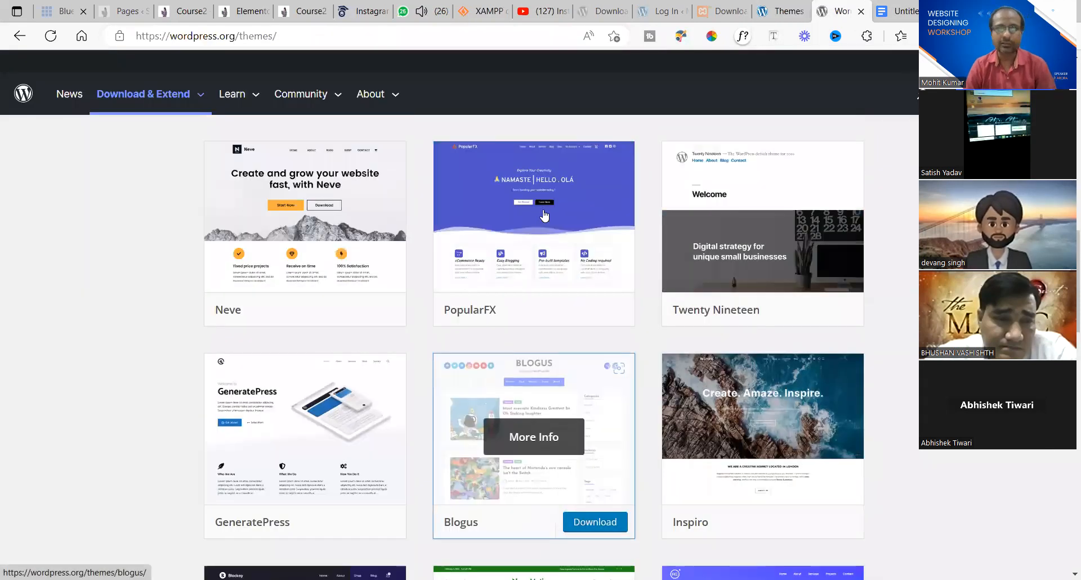
{"action": "scroll", "coordinate": [543, 215], "scroll_direction": "up", "scroll_amount": 4}
{"action": "left_click", "coordinate": [895, 11]}
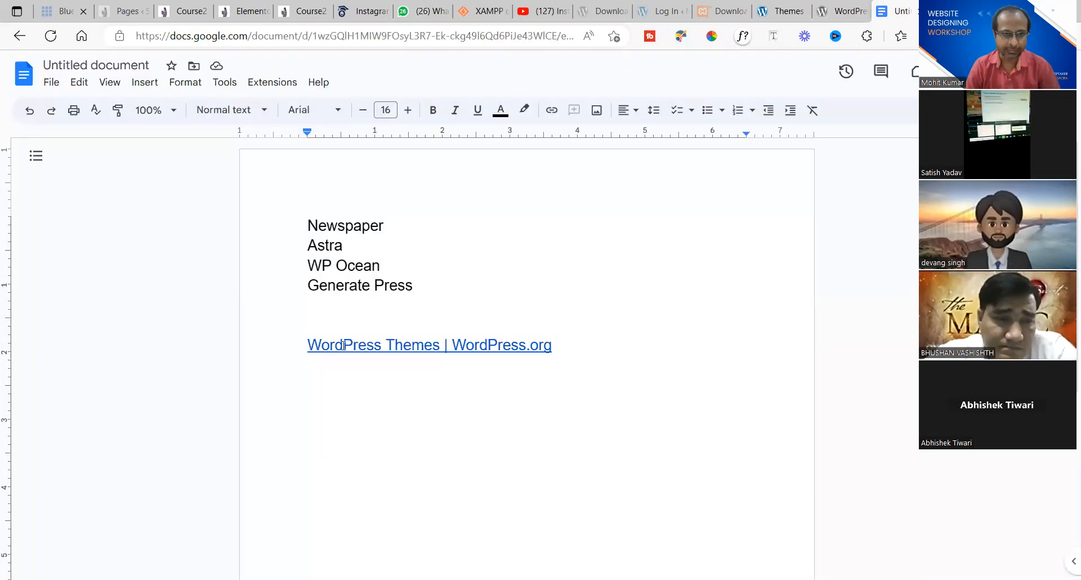
{"action": "left_click_drag", "start_coordinate": [307, 345], "coordinate": [553, 343]}
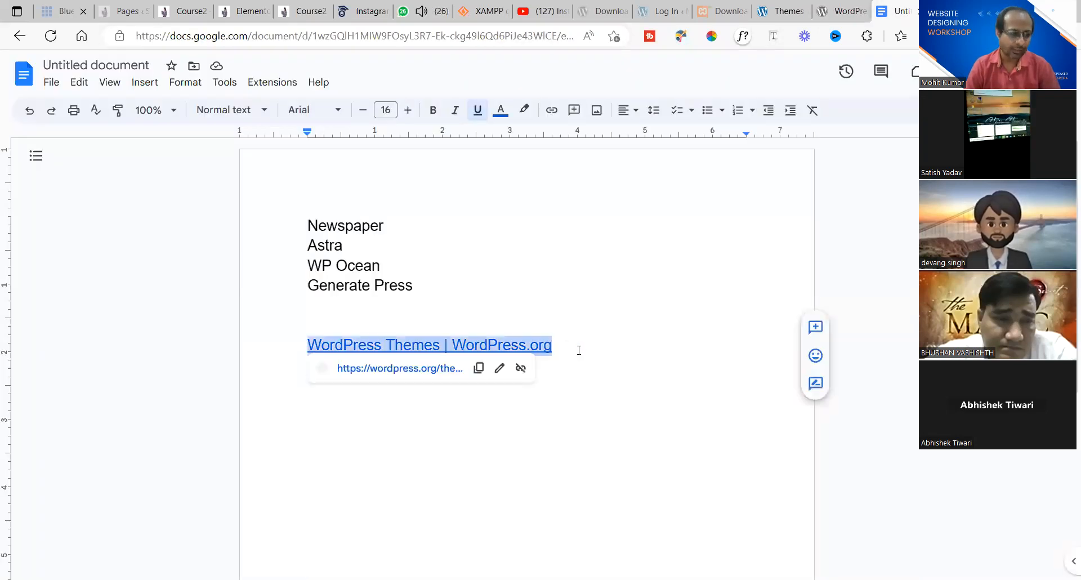
{"action": "left_click", "coordinate": [610, 259]}
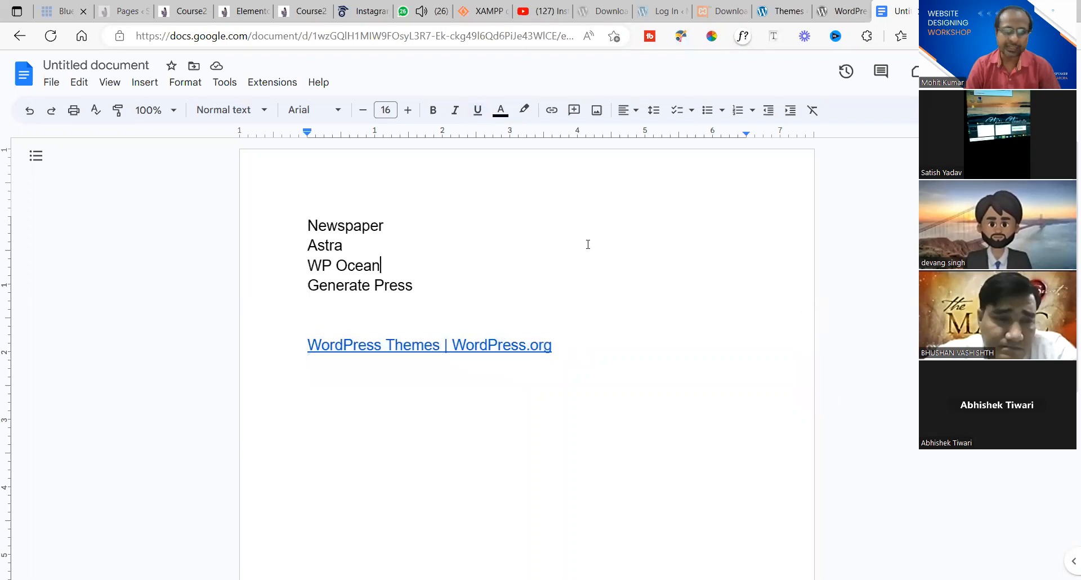
{"action": "left_click", "coordinate": [833, 9]}
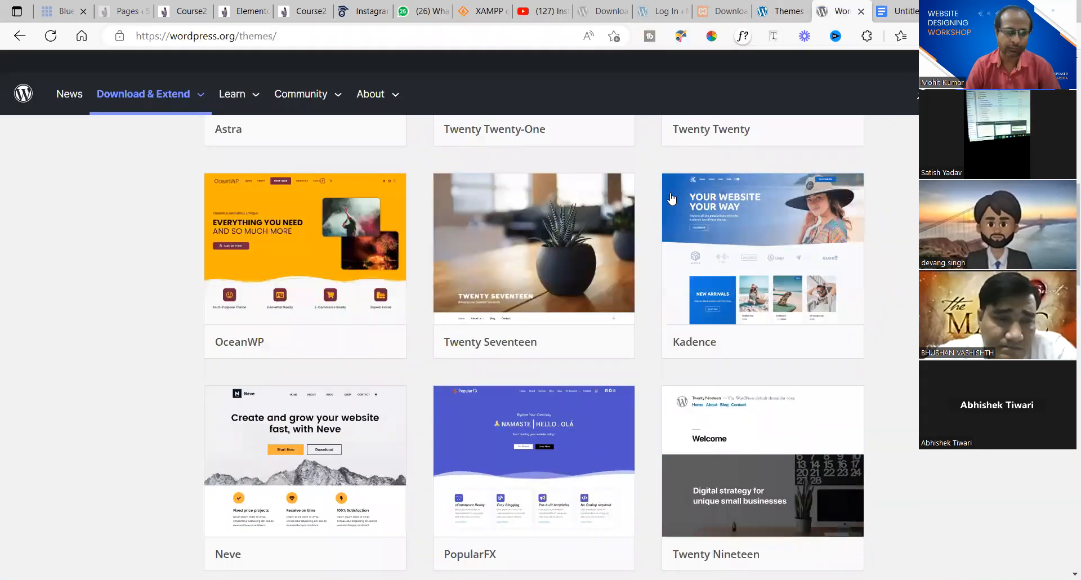
{"action": "mouse_move", "coordinate": [622, 337]}
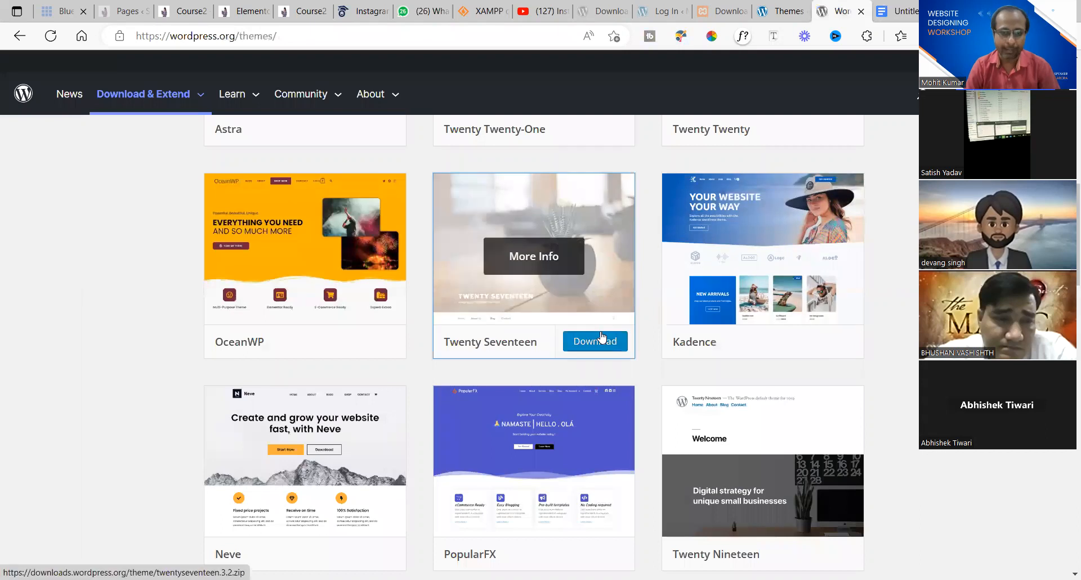
{"action": "scroll", "coordinate": [599, 359], "scroll_direction": "down", "scroll_amount": 3}
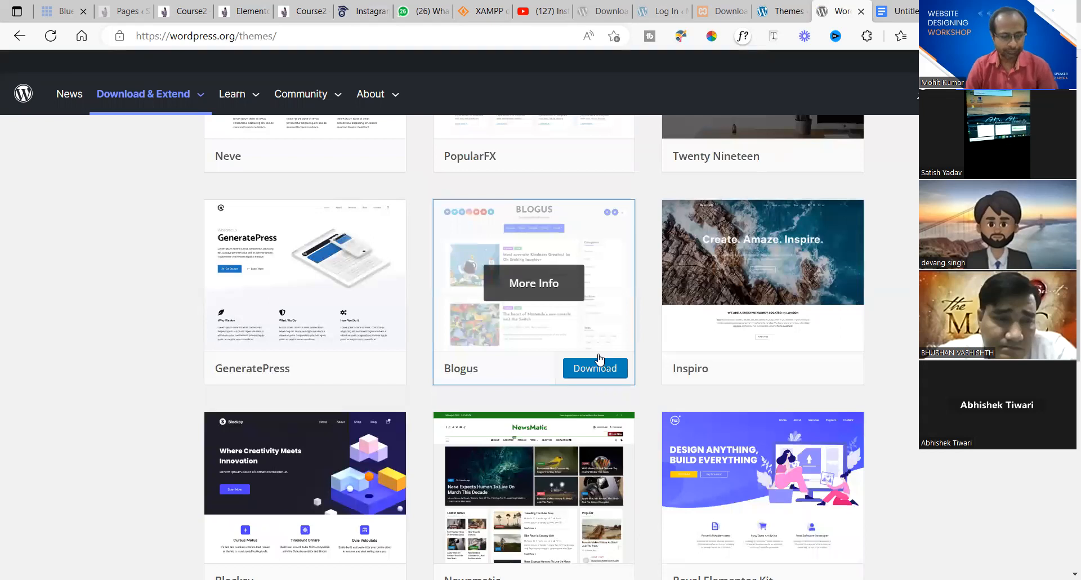
{"action": "scroll", "coordinate": [596, 371], "scroll_direction": "down", "scroll_amount": 8}
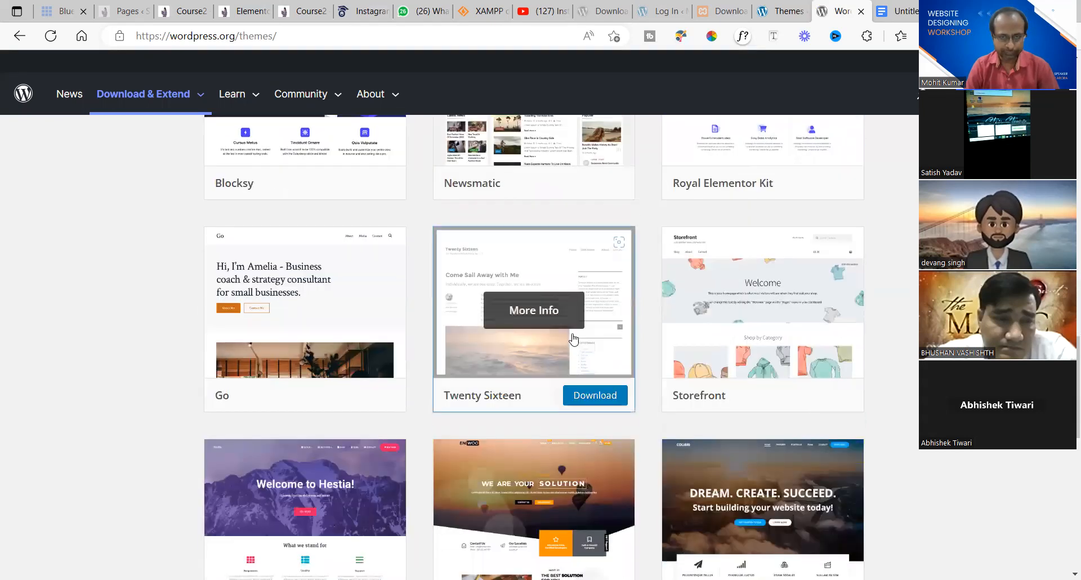
{"action": "scroll", "coordinate": [573, 337], "scroll_direction": "down", "scroll_amount": 7}
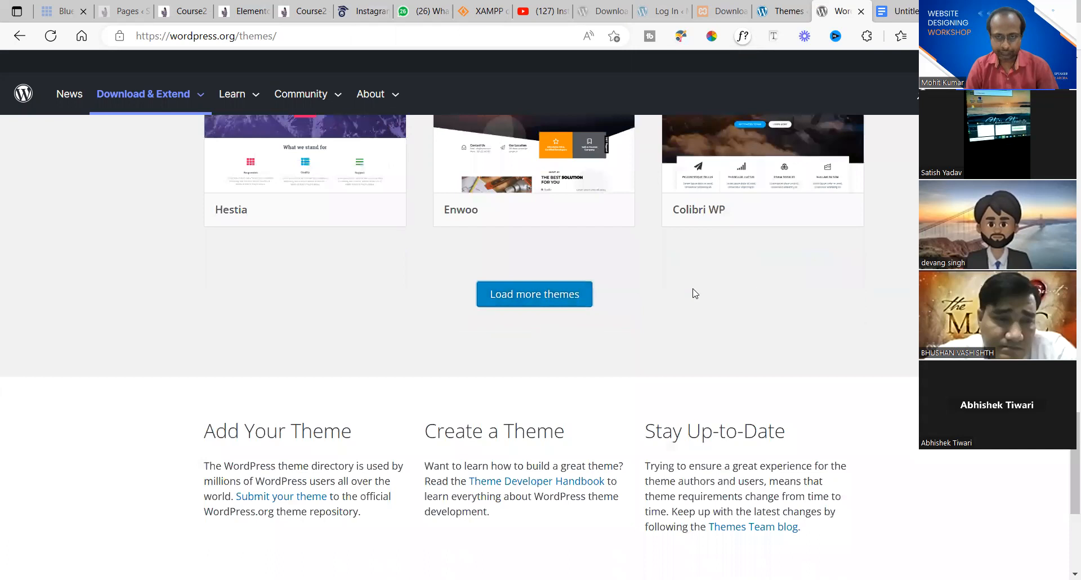
{"action": "scroll", "coordinate": [732, 287], "scroll_direction": "up", "scroll_amount": 8}
{"action": "scroll", "coordinate": [754, 284], "scroll_direction": "up", "scroll_amount": 2}
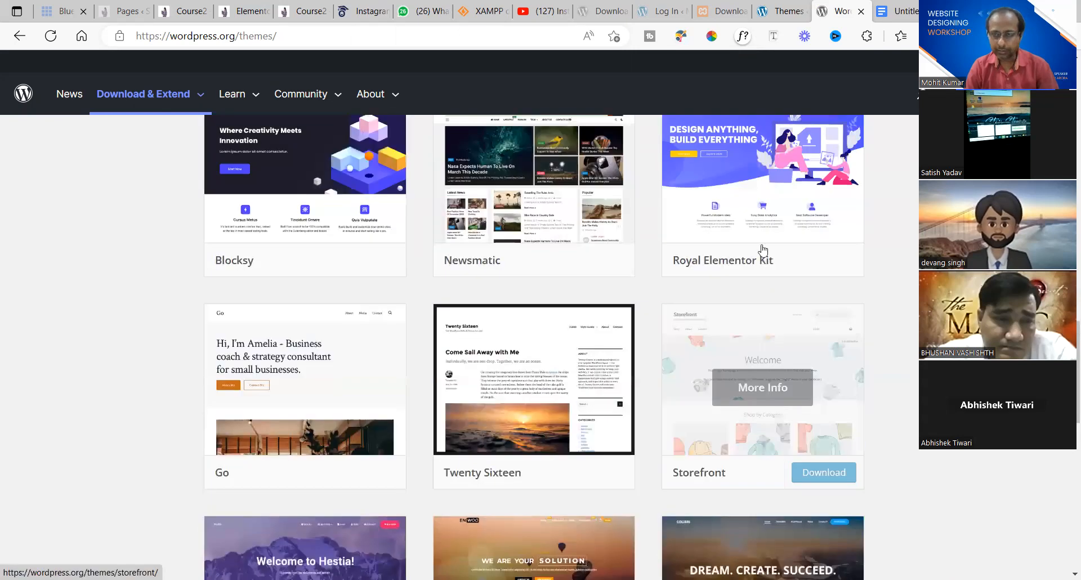
{"action": "scroll", "coordinate": [762, 247], "scroll_direction": "up", "scroll_amount": 10}
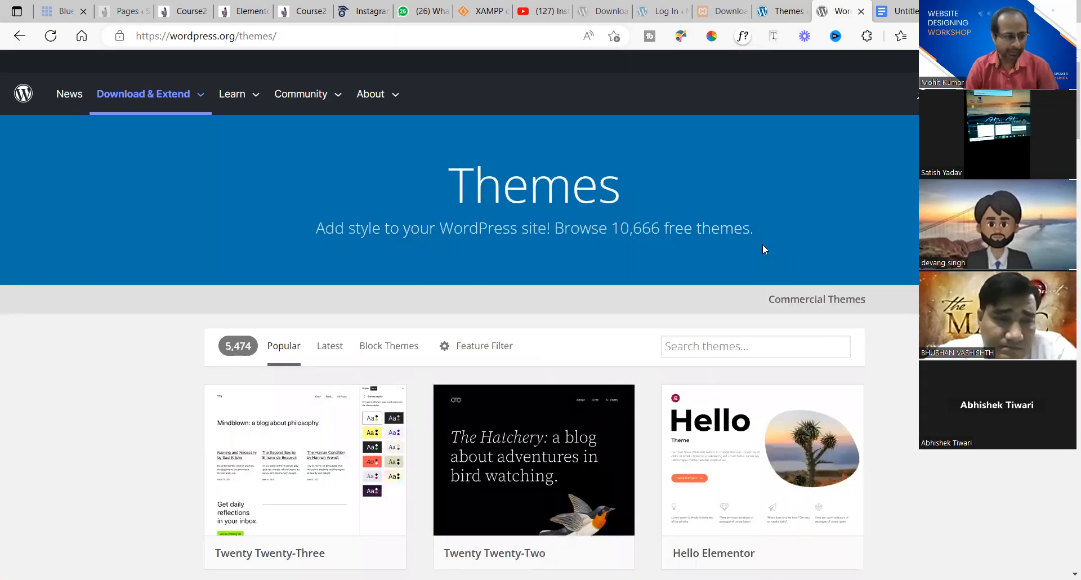
Search the theme directory for 'make up', replacing the first query 'calibri', and scroll the results.
{"action": "left_click", "coordinate": [780, 350]}
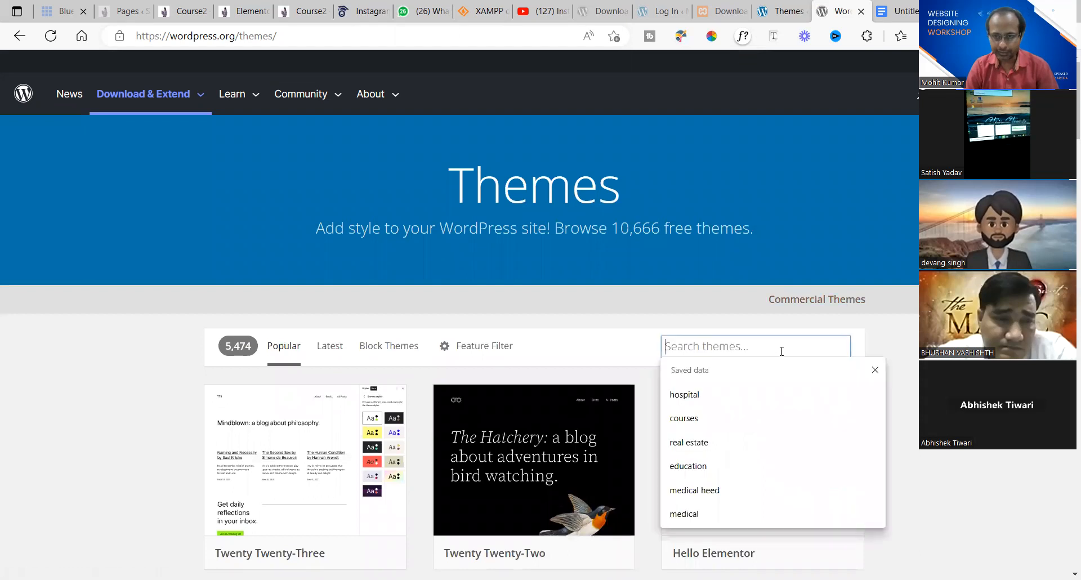
{"action": "type", "text": "calibri"}
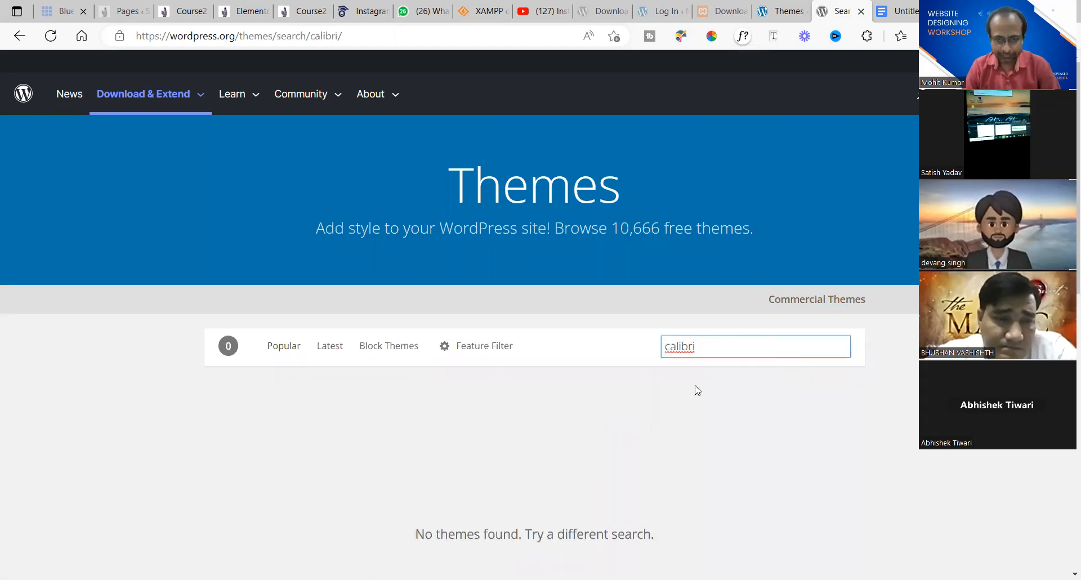
{"action": "scroll", "coordinate": [687, 366], "scroll_direction": "down", "scroll_amount": 3}
{"action": "scroll", "coordinate": [703, 326], "scroll_direction": "up", "scroll_amount": 1}
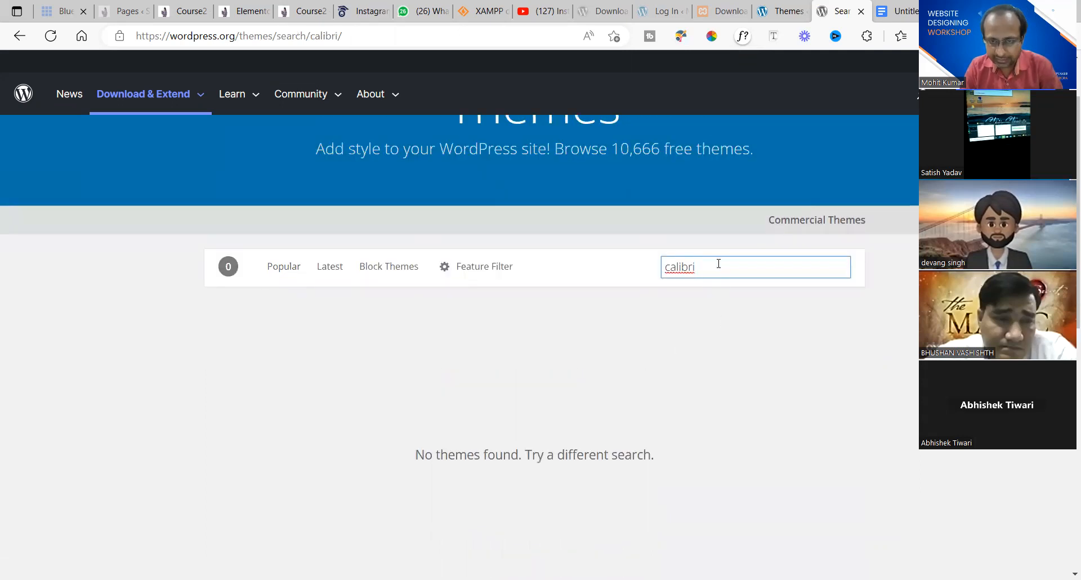
{"action": "left_click_drag", "start_coordinate": [718, 263], "coordinate": [581, 267]}
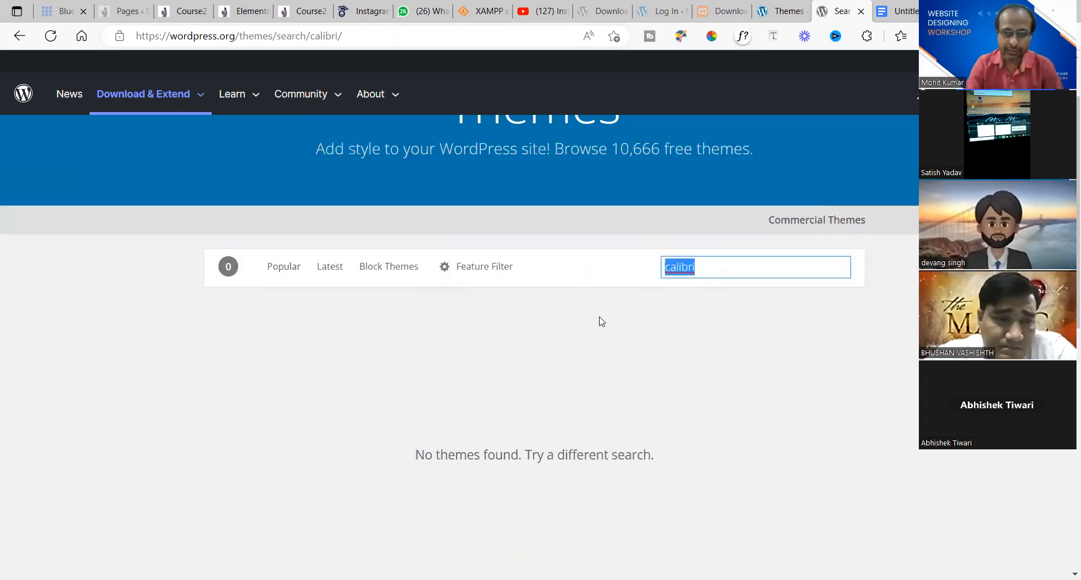
{"action": "type", "text": "make up"}
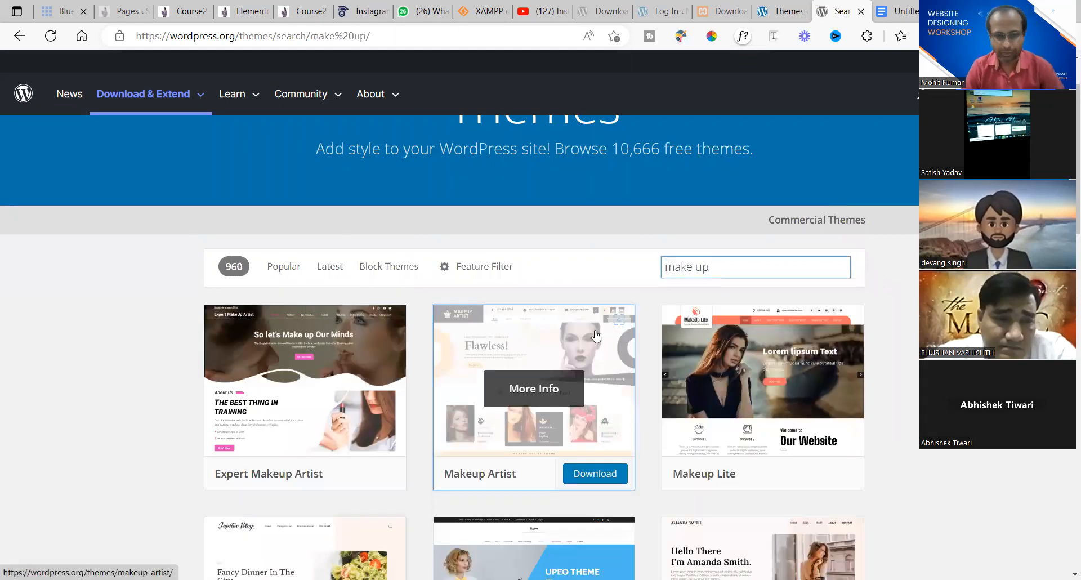
{"action": "scroll", "coordinate": [620, 355], "scroll_direction": "down", "scroll_amount": 1}
{"action": "scroll", "coordinate": [619, 355], "scroll_direction": "down", "scroll_amount": 2}
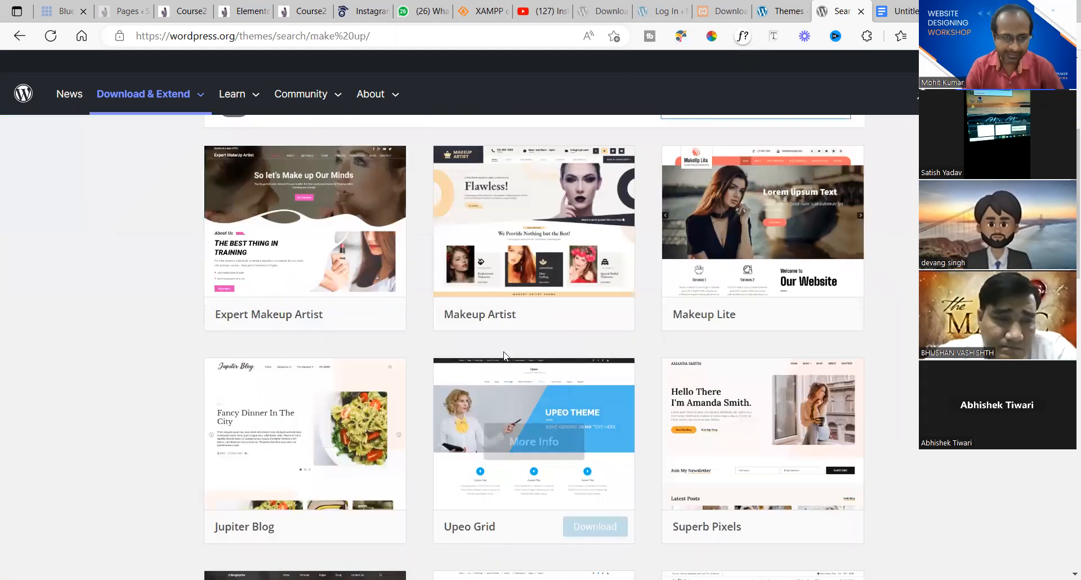
{"action": "scroll", "coordinate": [673, 365], "scroll_direction": "down", "scroll_amount": 3}
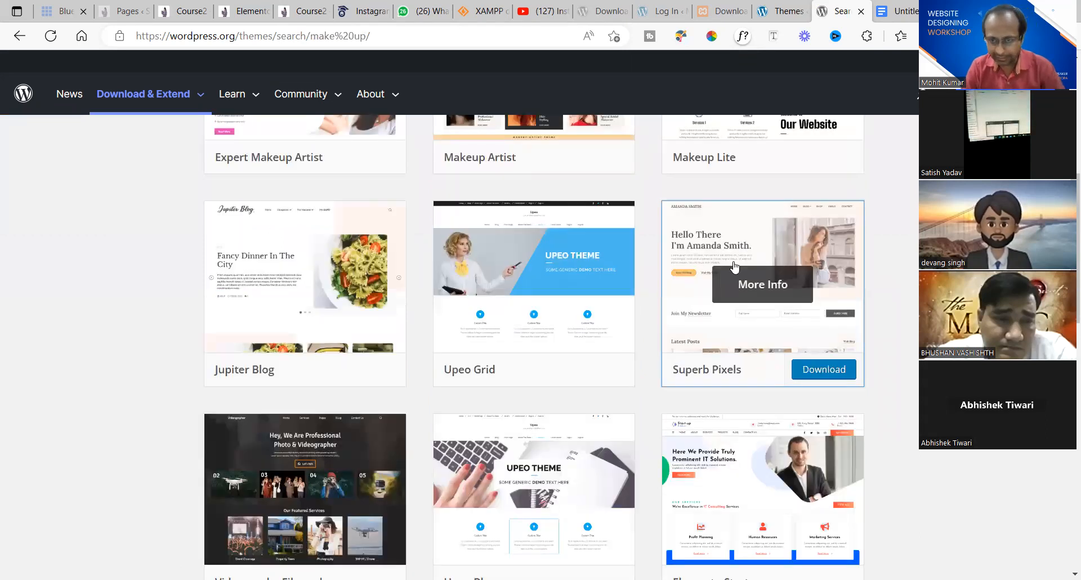
{"action": "scroll", "coordinate": [748, 397], "scroll_direction": "down", "scroll_amount": 3}
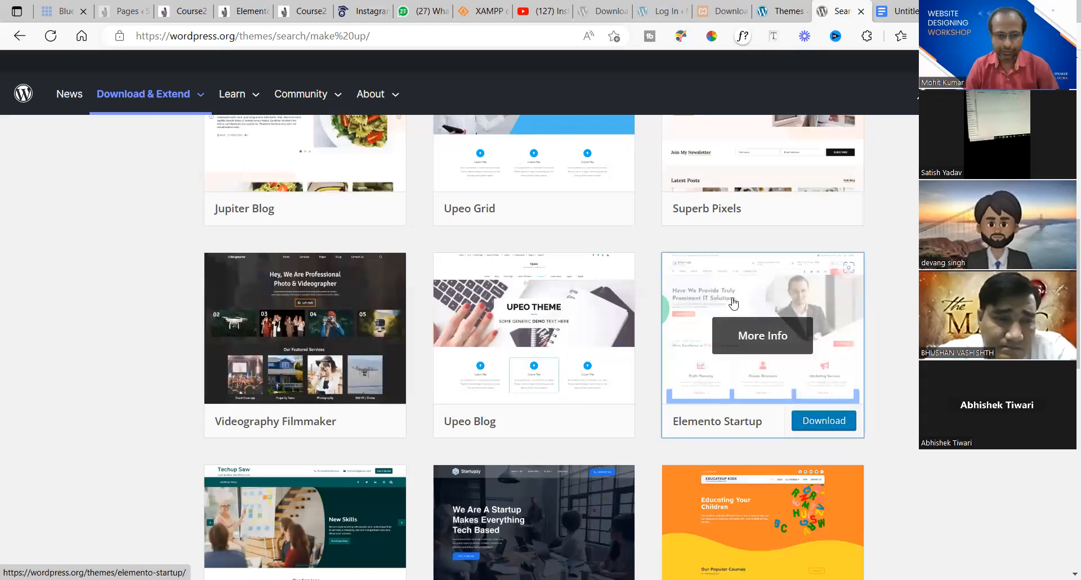
{"action": "scroll", "coordinate": [738, 318], "scroll_direction": "down", "scroll_amount": 1}
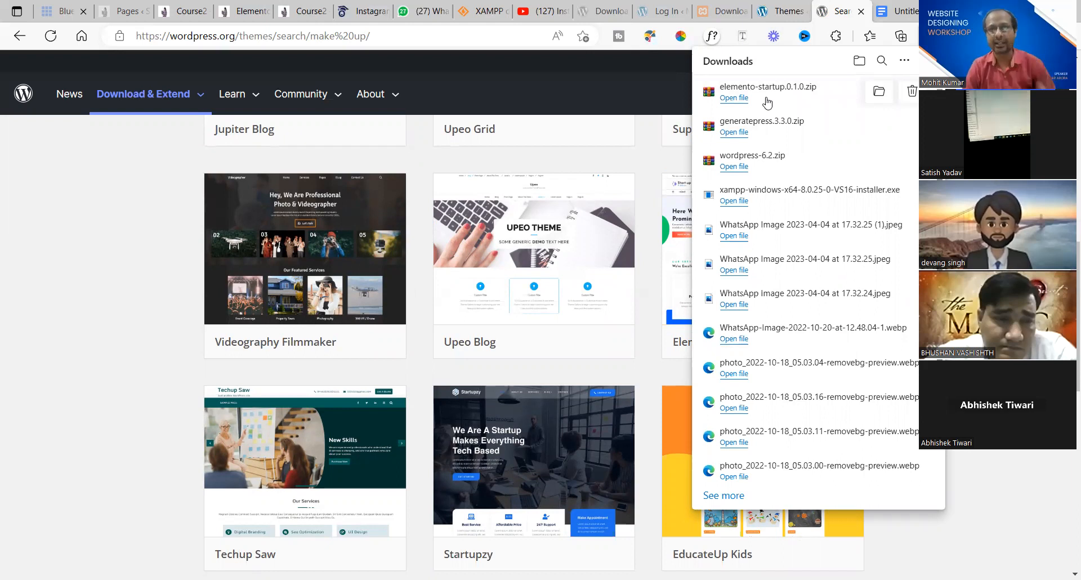
Type 'Upload Theme' and 'Control Panel' on new lines below the WordPress Themes link.
{"action": "left_click", "coordinate": [900, 9]}
{"action": "left_click", "coordinate": [571, 349]}
{"action": "key", "text": "Return"}
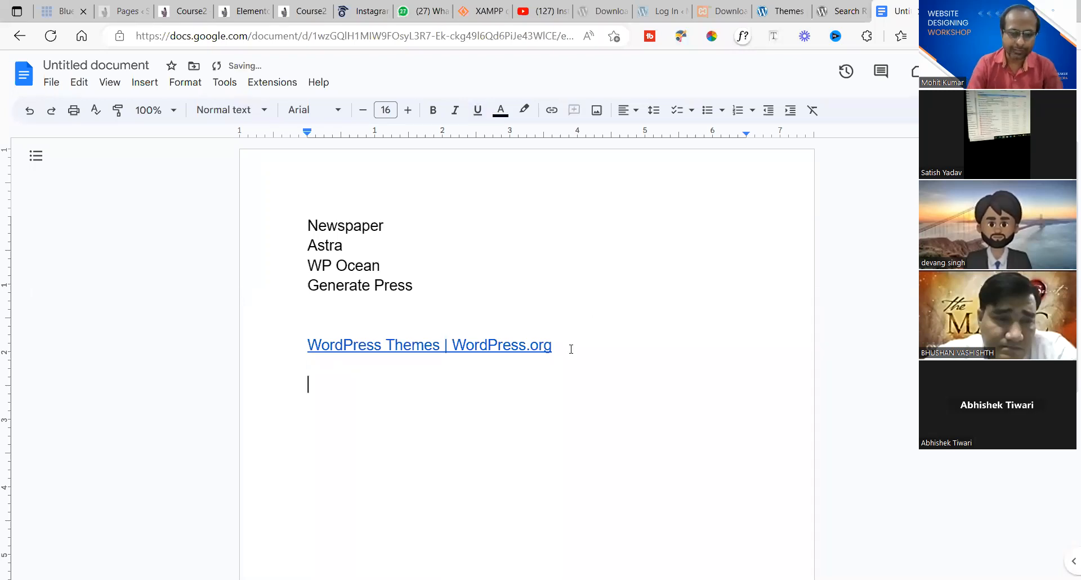
{"action": "type", "text": "Uploa"}
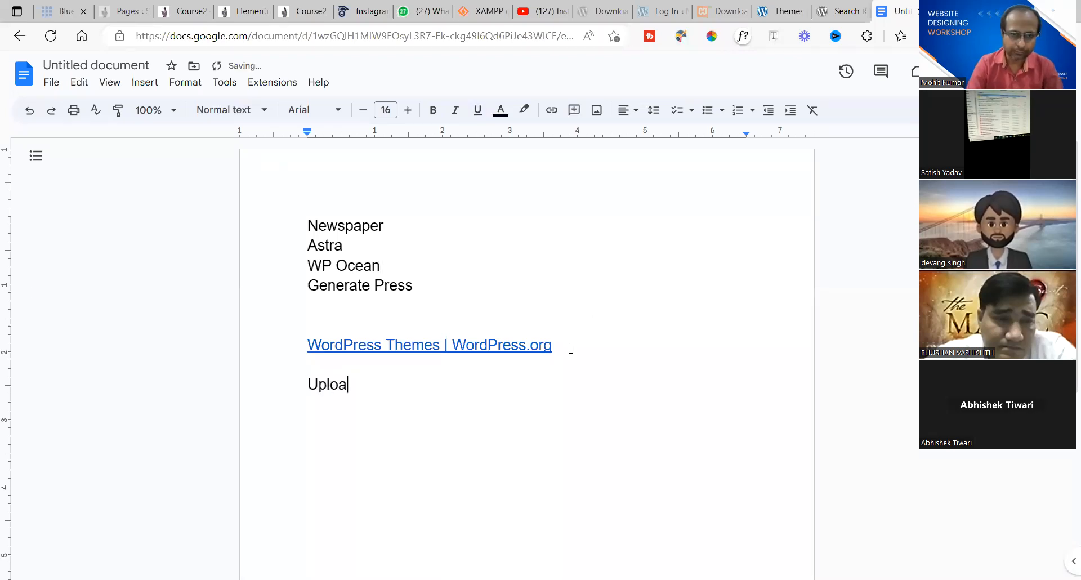
{"action": "type", "text": "d Theme"}
{"action": "key", "text": "Return"}
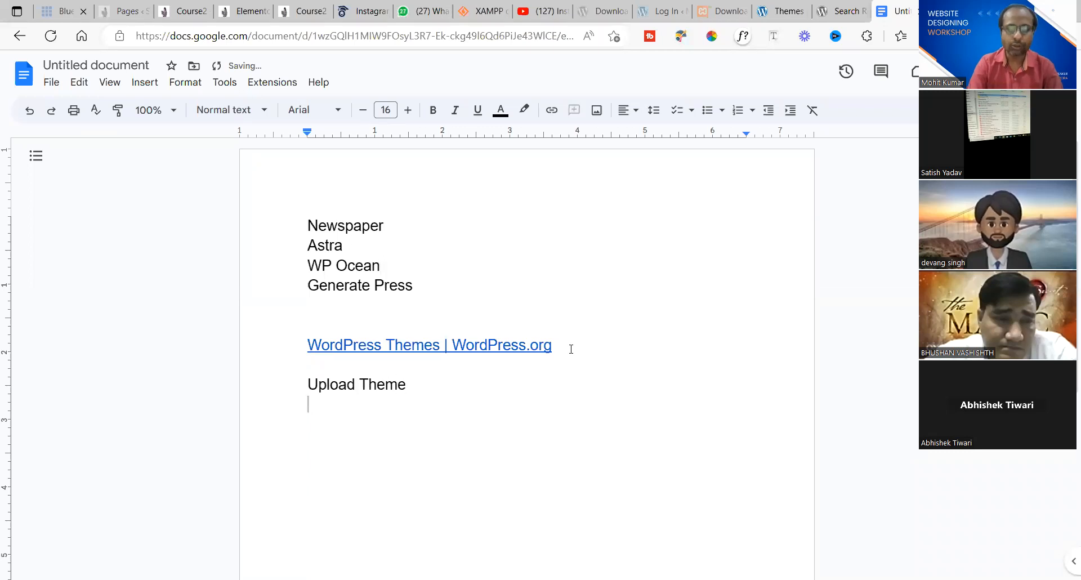
{"action": "type", "text": "Control Panel"}
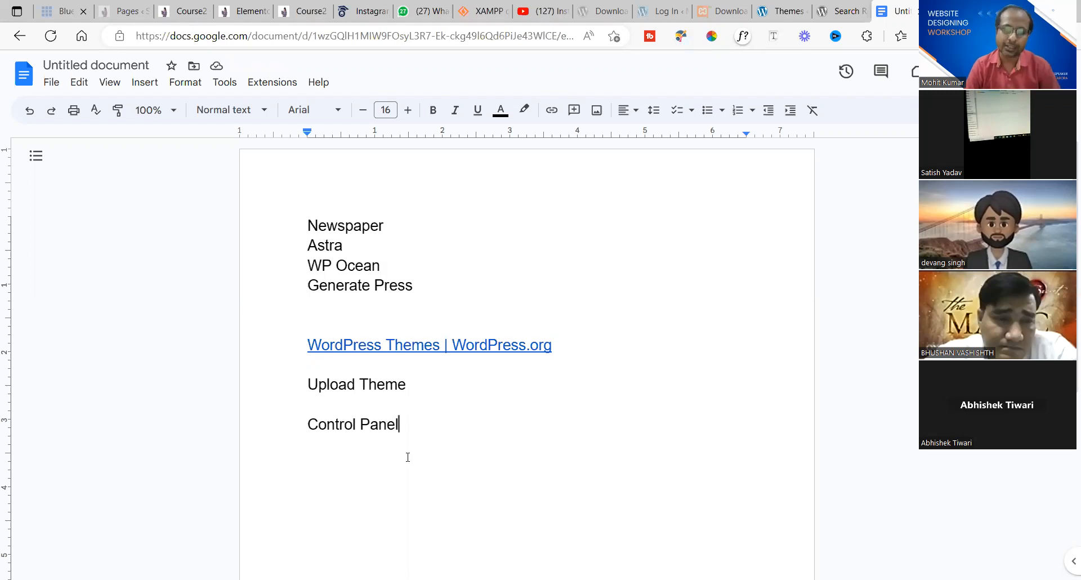
Highlight the Control Panel line, then open a new blank browser tab.
{"action": "left_click_drag", "start_coordinate": [405, 429], "coordinate": [308, 430]}
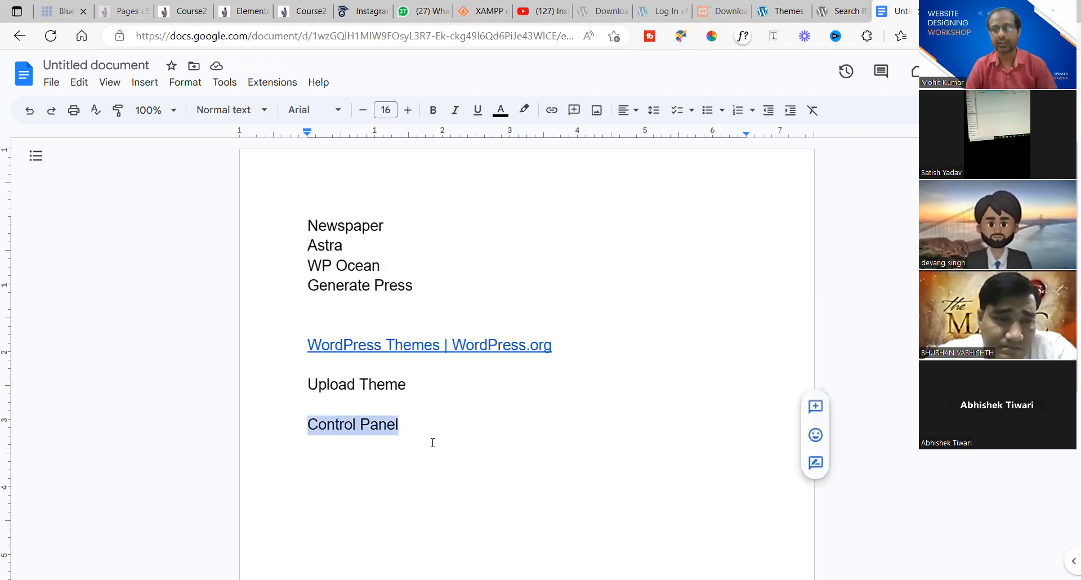
{"action": "left_click", "coordinate": [340, 425]}
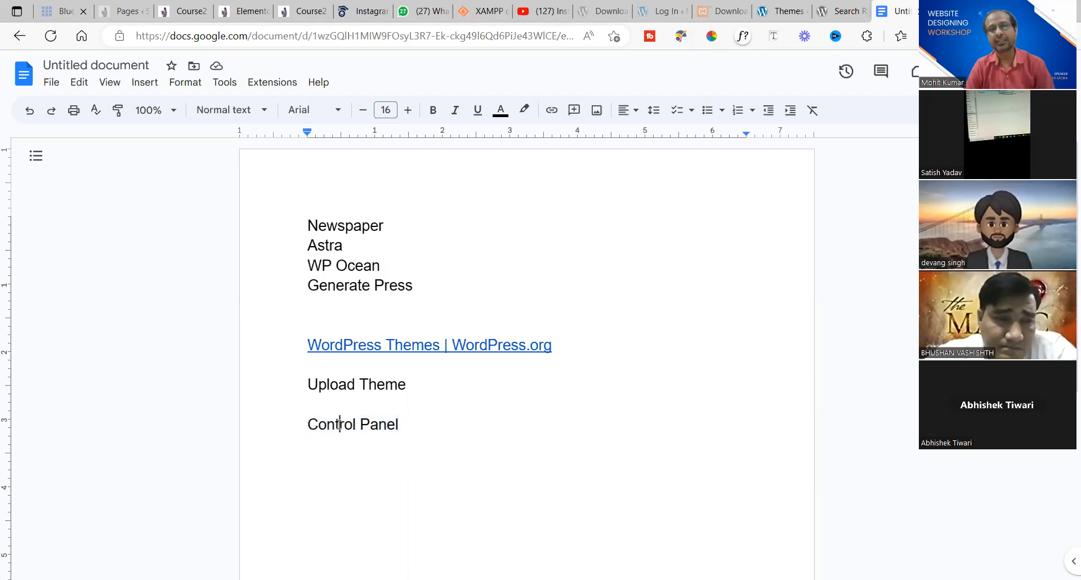
{"action": "left_click_drag", "start_coordinate": [310, 423], "coordinate": [465, 428]}
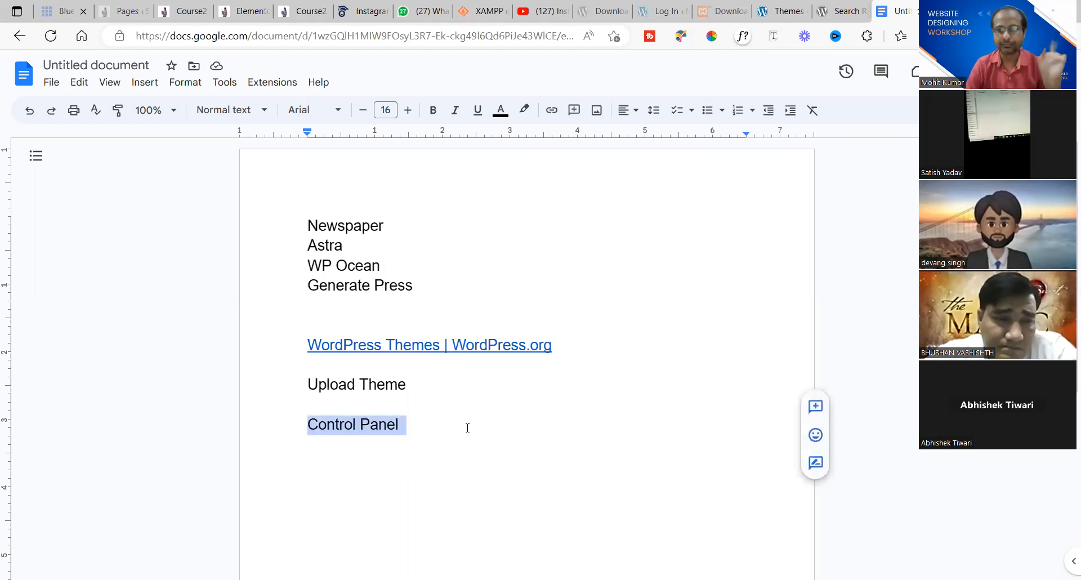
{"action": "left_click", "coordinate": [420, 427]}
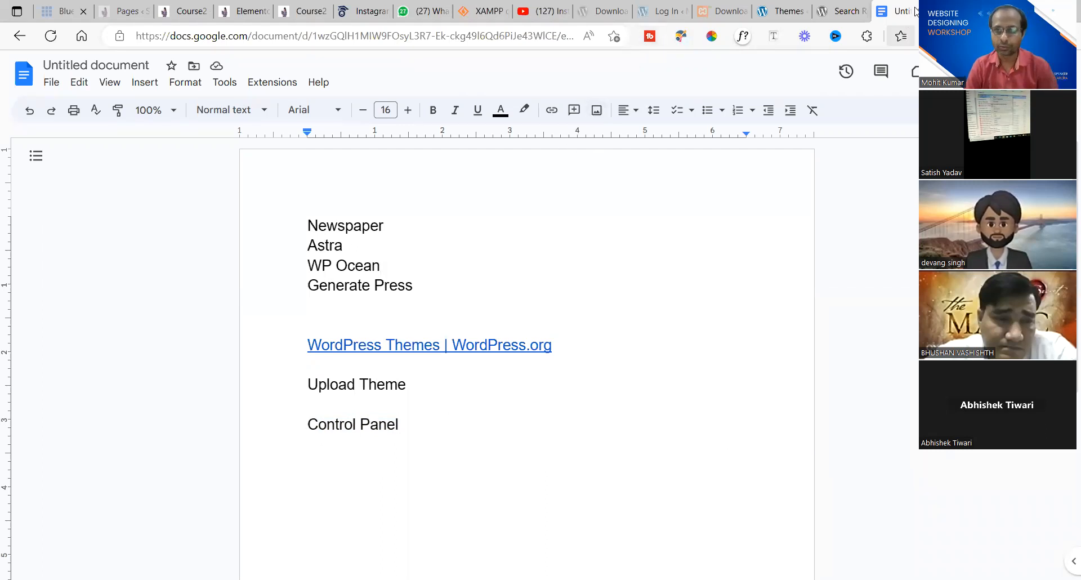
{"action": "key", "text": "ctrl+t"}
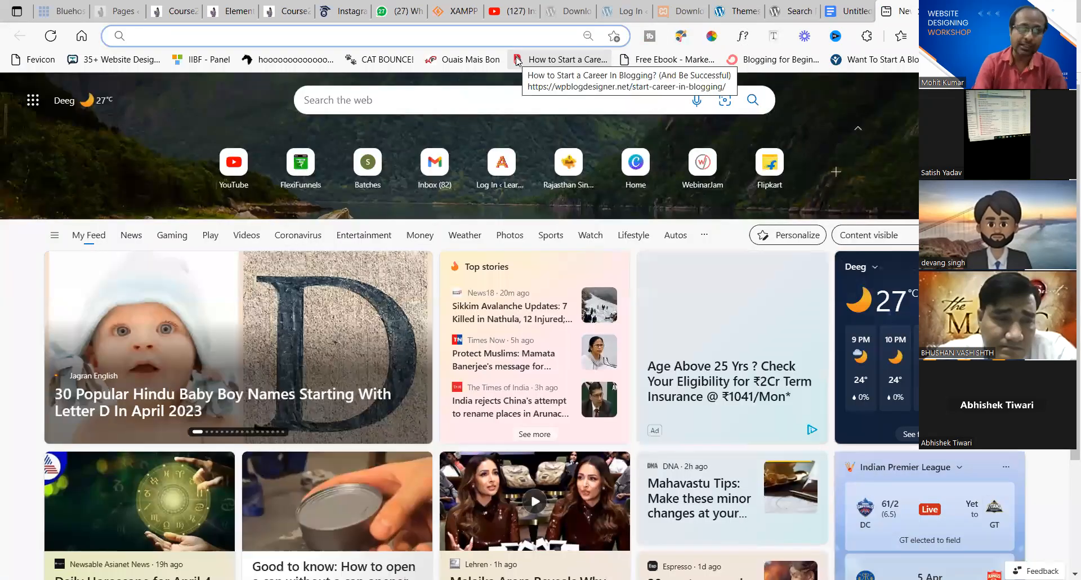
Search Bing for 'hosting raja', open HostingRaja's cPanel login, and close the search tab.
{"action": "type", "text": "hos"}
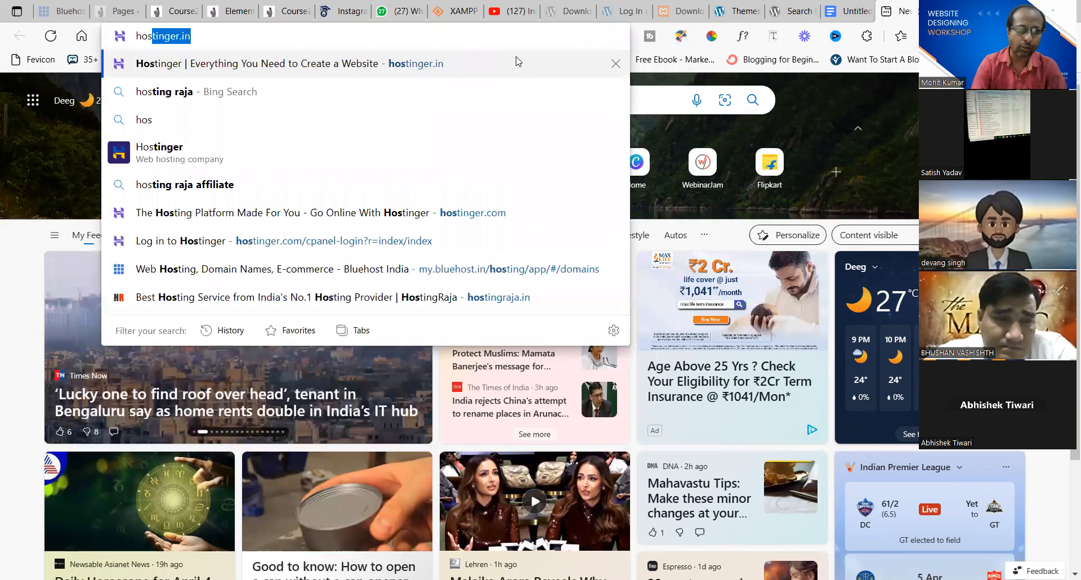
{"action": "type", "text": "ting raja"}
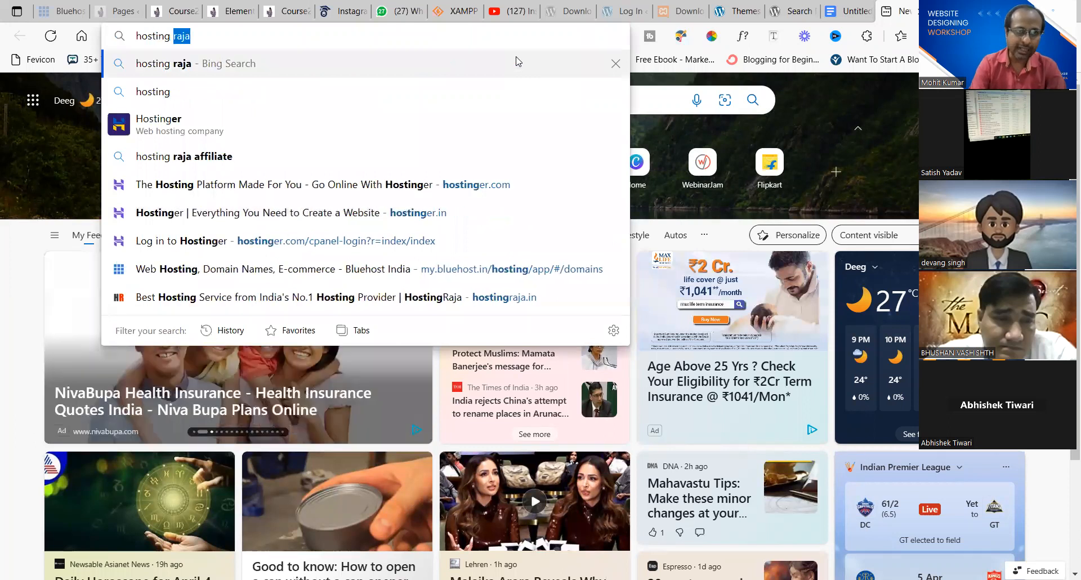
{"action": "key", "text": "Return"}
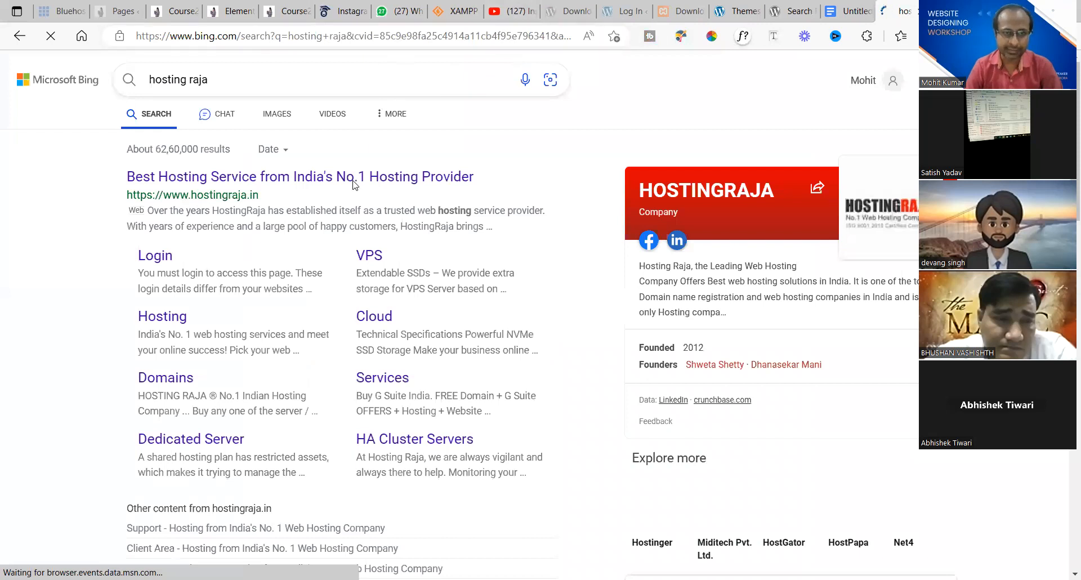
{"action": "left_click", "coordinate": [713, 216]}
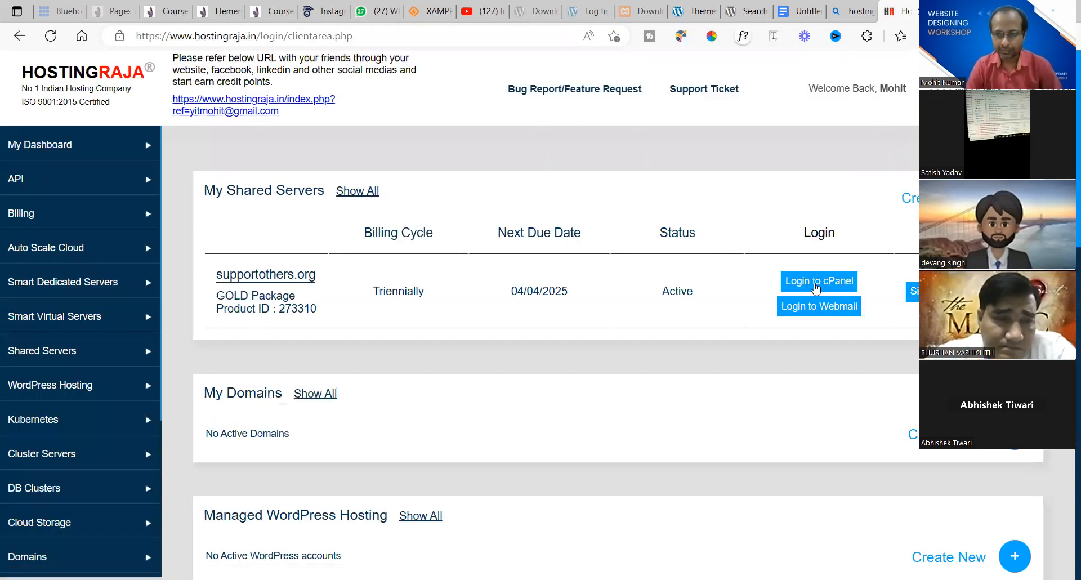
{"action": "left_click", "coordinate": [816, 286]}
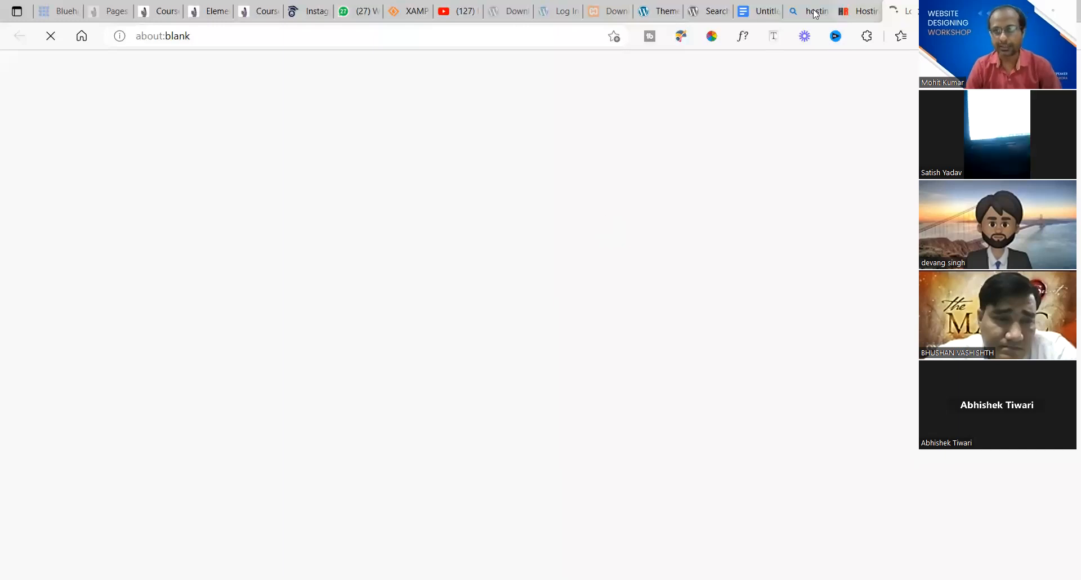
{"action": "left_click", "coordinate": [816, 13]}
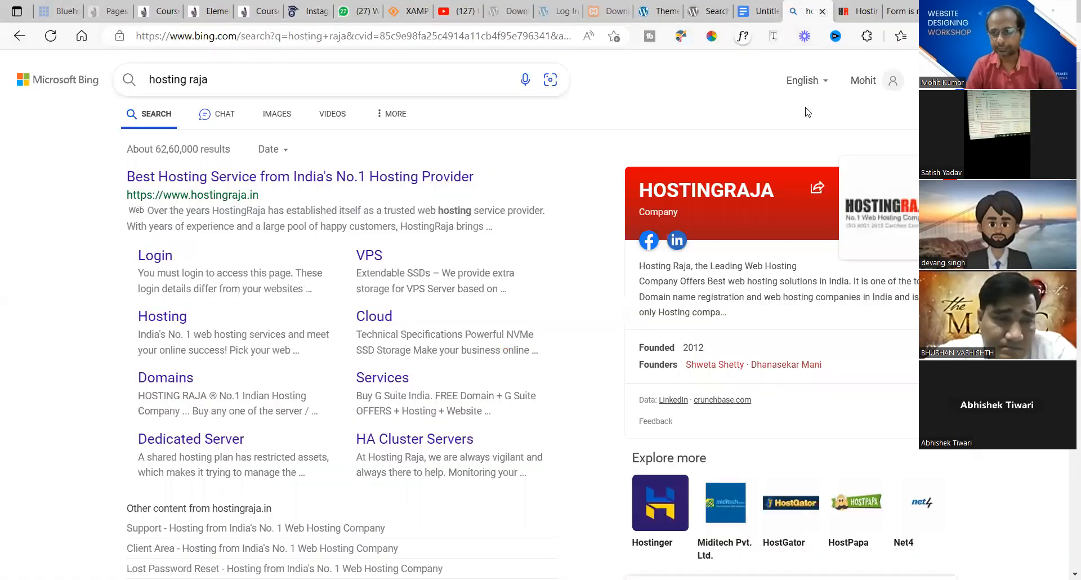
{"action": "key", "text": "ctrl+w"}
{"action": "left_click", "coordinate": [899, 9]}
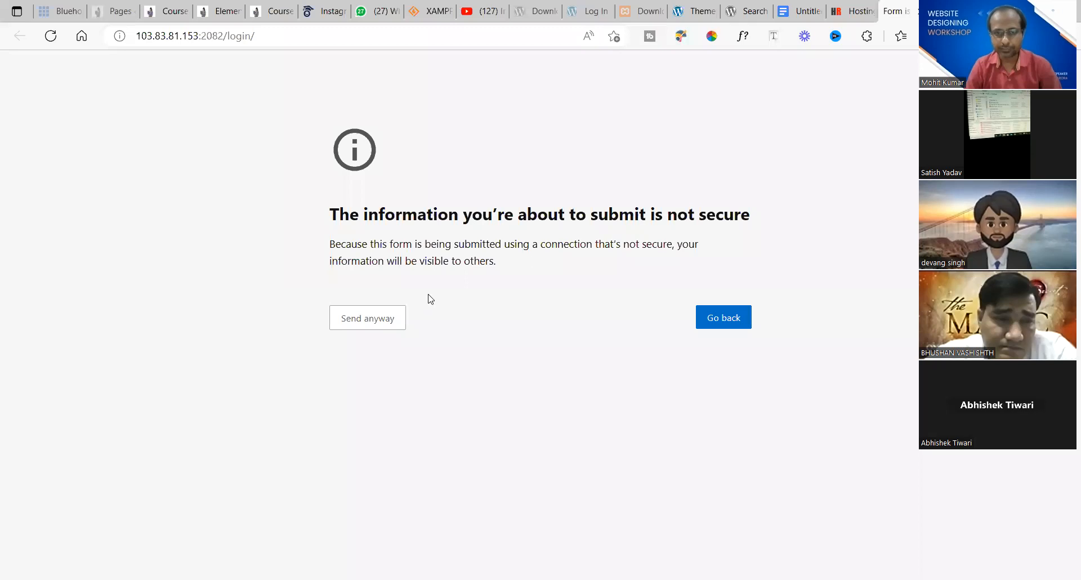
Submit the cPanel login past the security warning, then launch File Manager from the Files section.
{"action": "left_click", "coordinate": [369, 319]}
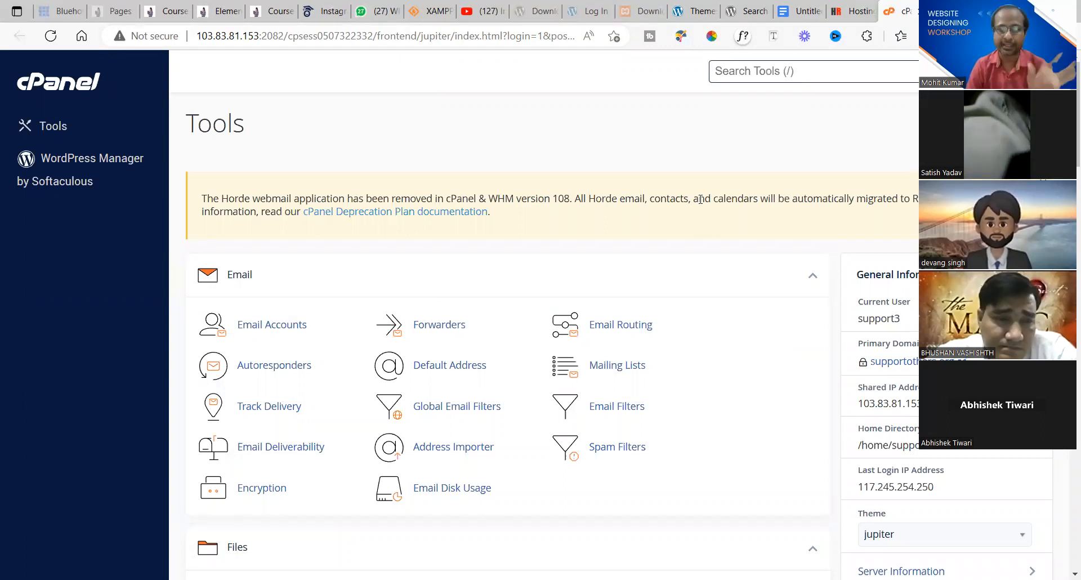
{"action": "scroll", "coordinate": [670, 228], "scroll_direction": "down", "scroll_amount": 4}
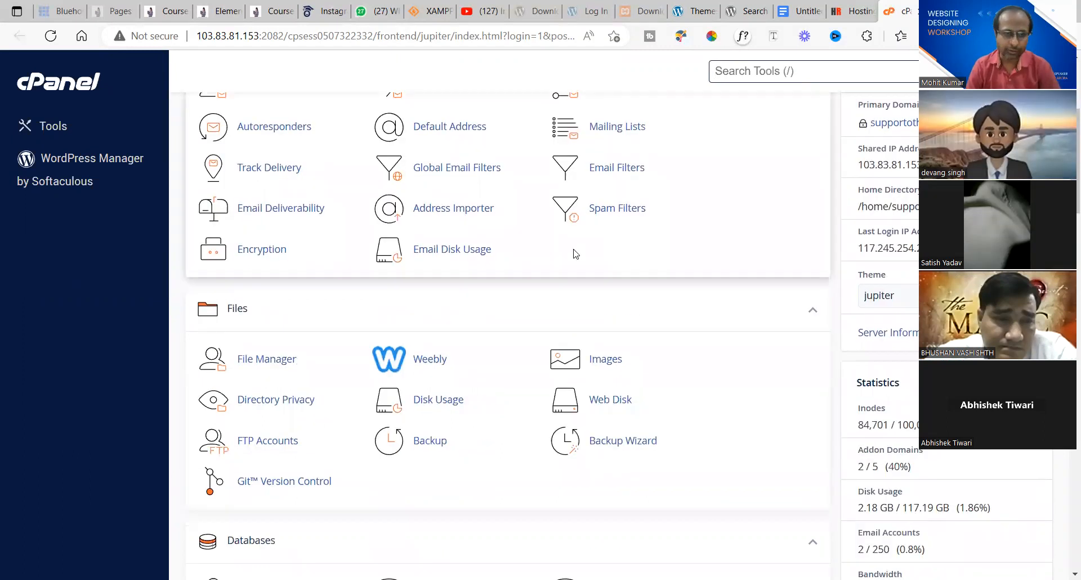
{"action": "scroll", "coordinate": [572, 251], "scroll_direction": "up", "scroll_amount": 4}
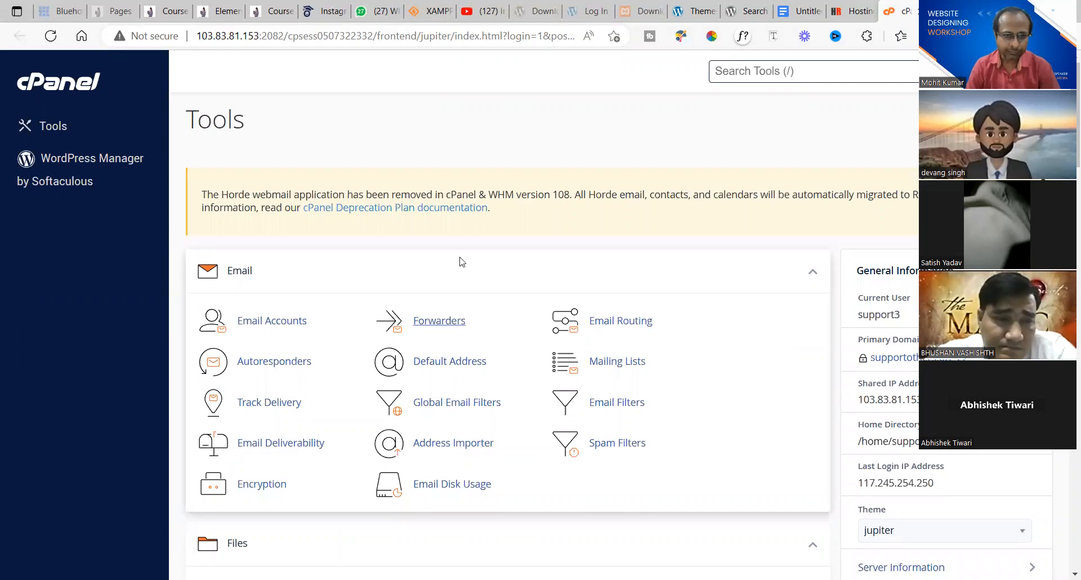
{"action": "scroll", "coordinate": [463, 260], "scroll_direction": "down", "scroll_amount": 5}
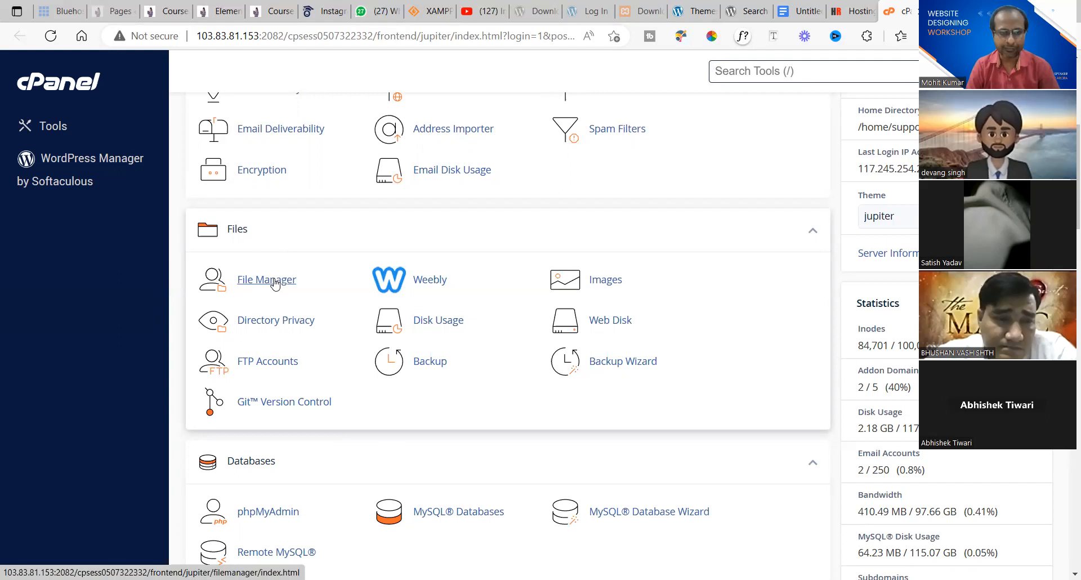
{"action": "left_click", "coordinate": [275, 283]}
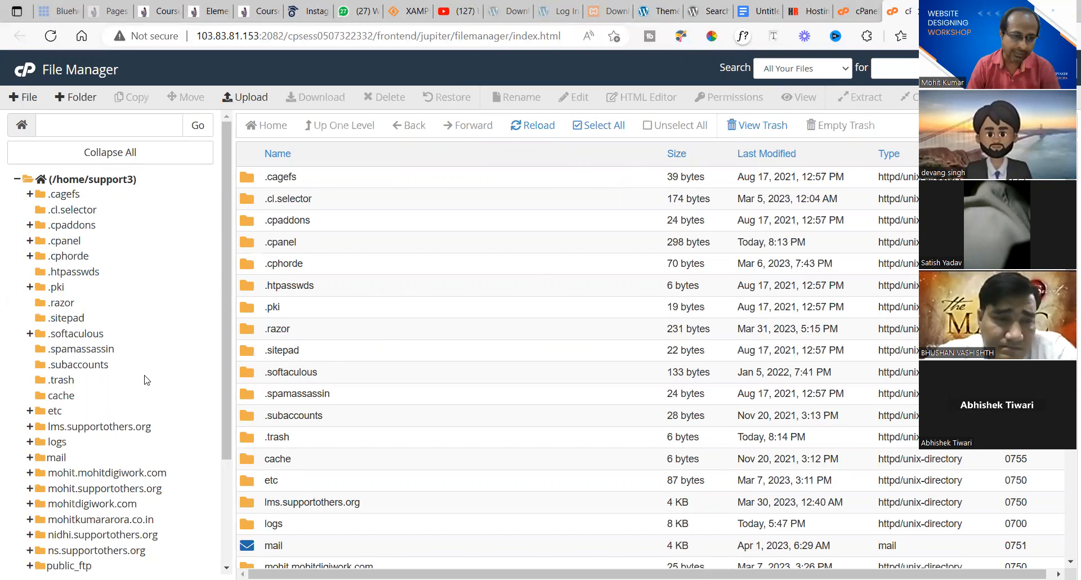
Open the mohitdigiwork.com folder in the File Manager folder tree.
{"action": "scroll", "coordinate": [137, 407], "scroll_direction": "down", "scroll_amount": 3}
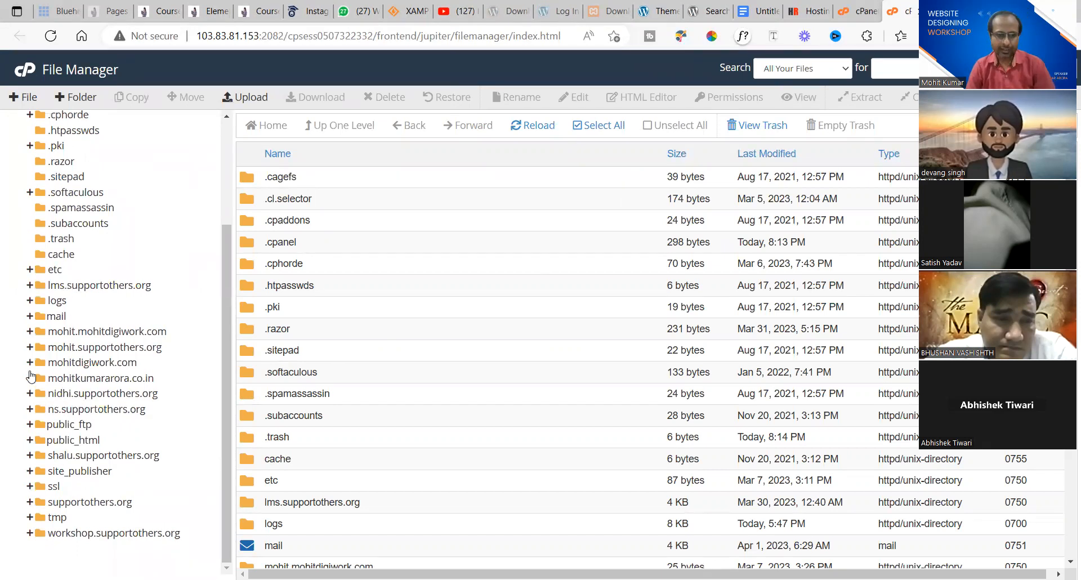
{"action": "scroll", "coordinate": [347, 366], "scroll_direction": "down", "scroll_amount": 3}
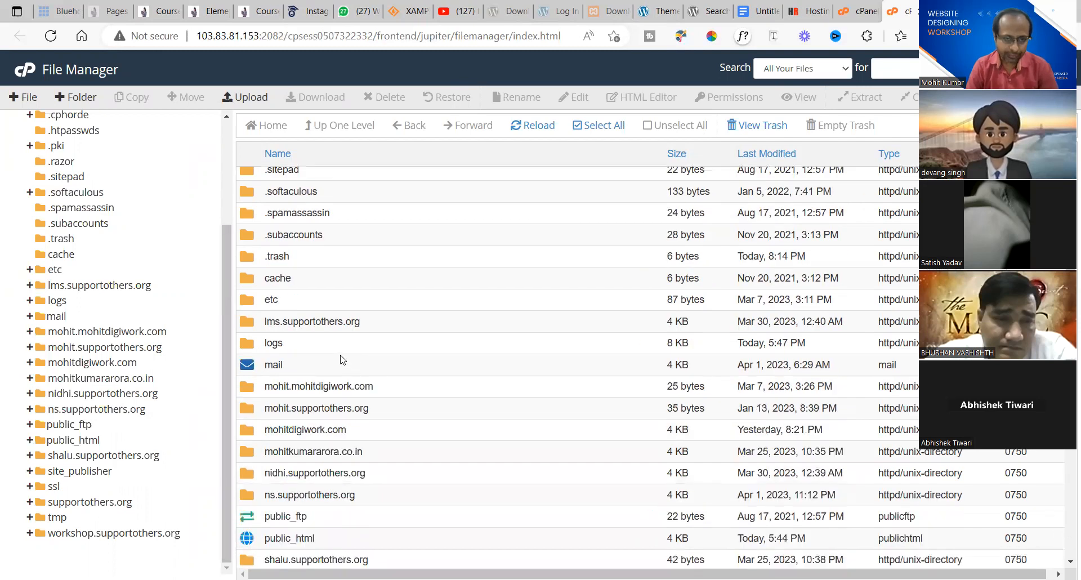
{"action": "scroll", "coordinate": [343, 359], "scroll_direction": "down", "scroll_amount": 4}
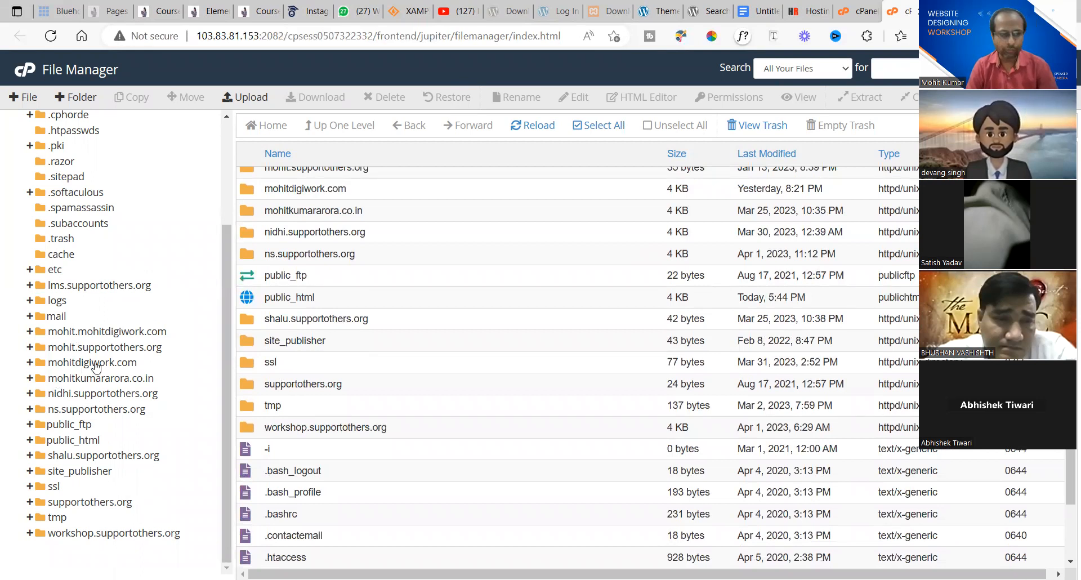
{"action": "left_click", "coordinate": [96, 363]}
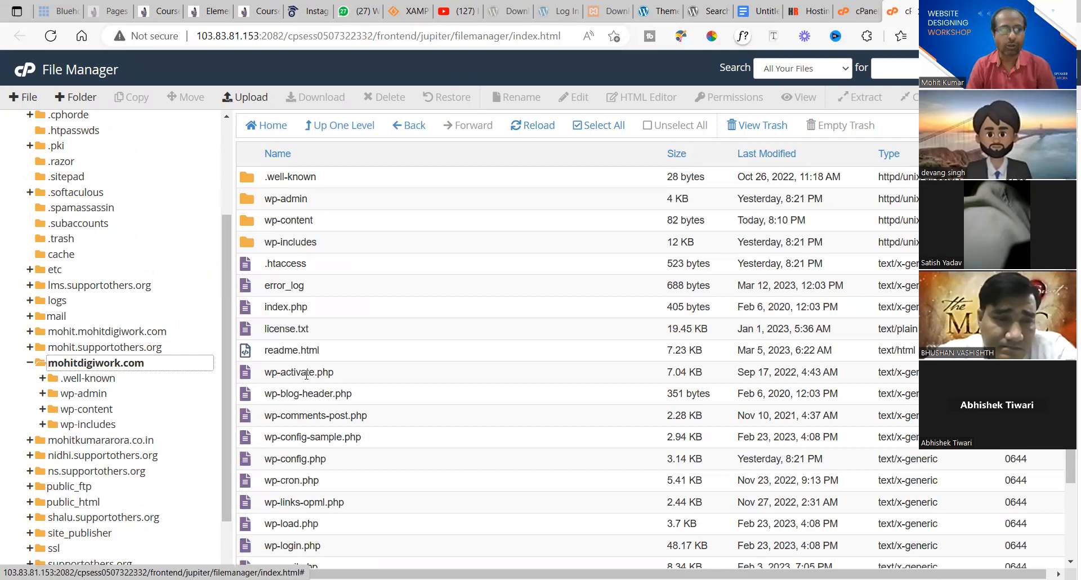
{"action": "scroll", "coordinate": [301, 388], "scroll_direction": "down", "scroll_amount": 2}
{"action": "scroll", "coordinate": [295, 399], "scroll_direction": "up", "scroll_amount": 2}
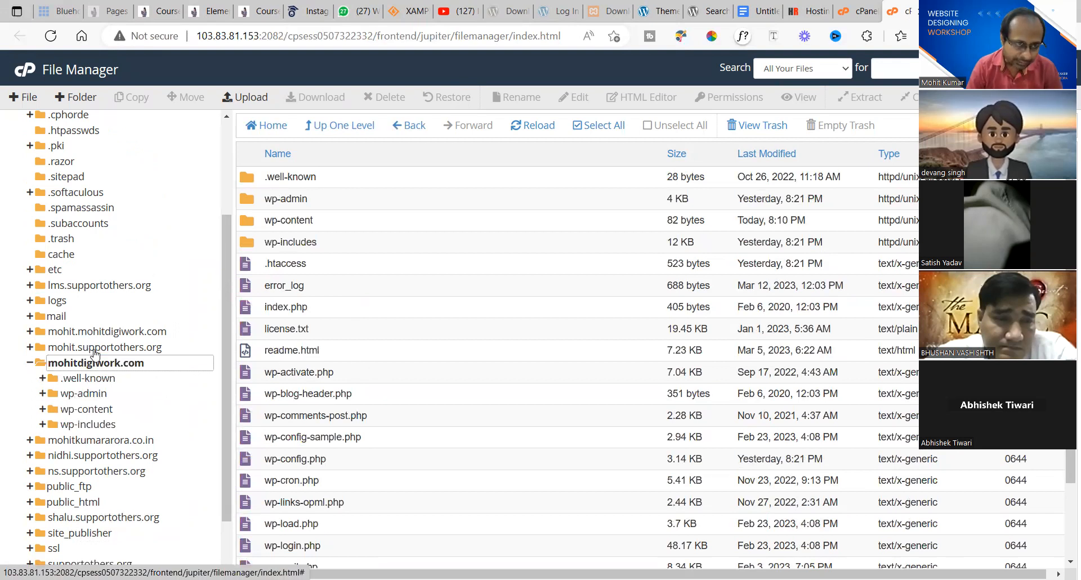
Browse the mohitkumararora.co.in and nidhi.supportothers.org folders, then return to mohitdigiwork.com.
{"action": "left_click", "coordinate": [89, 445]}
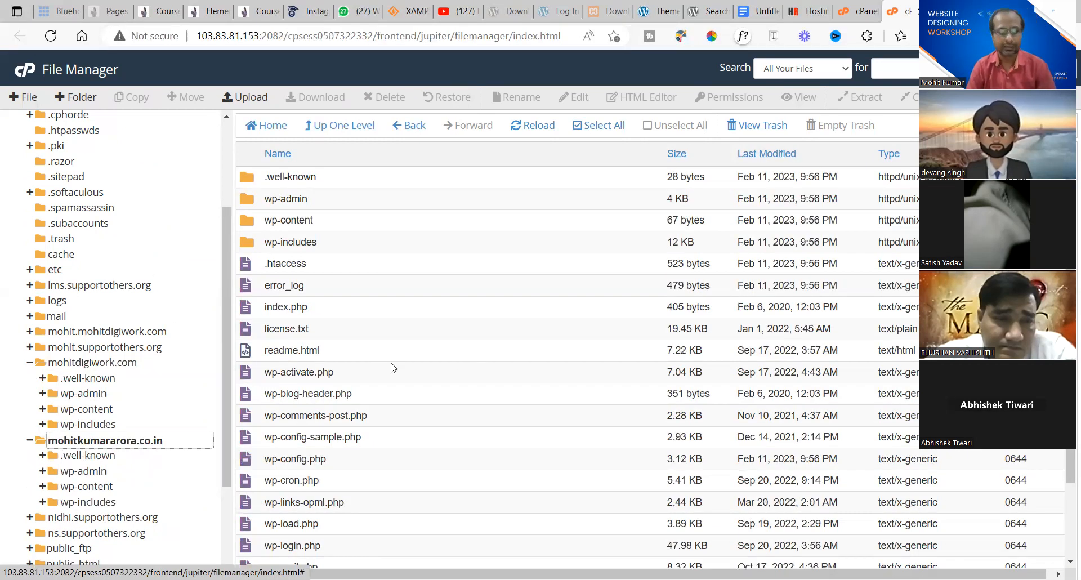
{"action": "scroll", "coordinate": [107, 478], "scroll_direction": "down", "scroll_amount": 2}
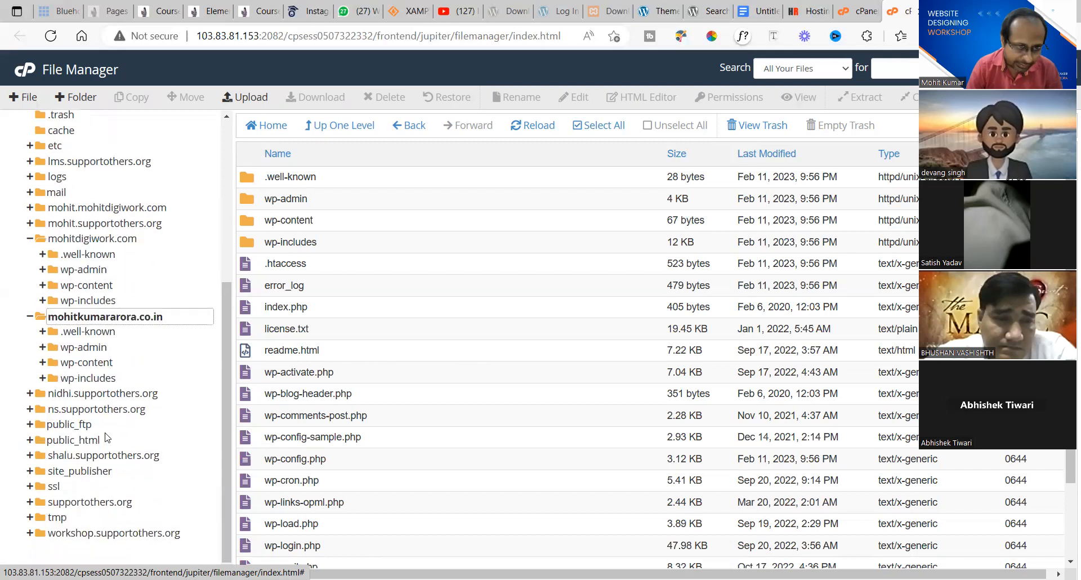
{"action": "left_click", "coordinate": [105, 394]}
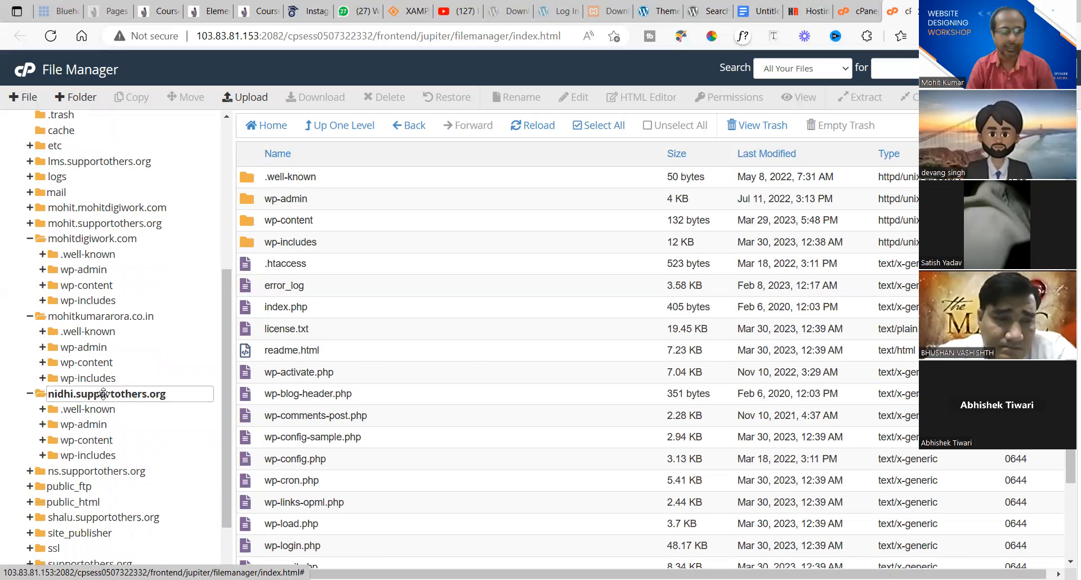
{"action": "left_click", "coordinate": [85, 240]}
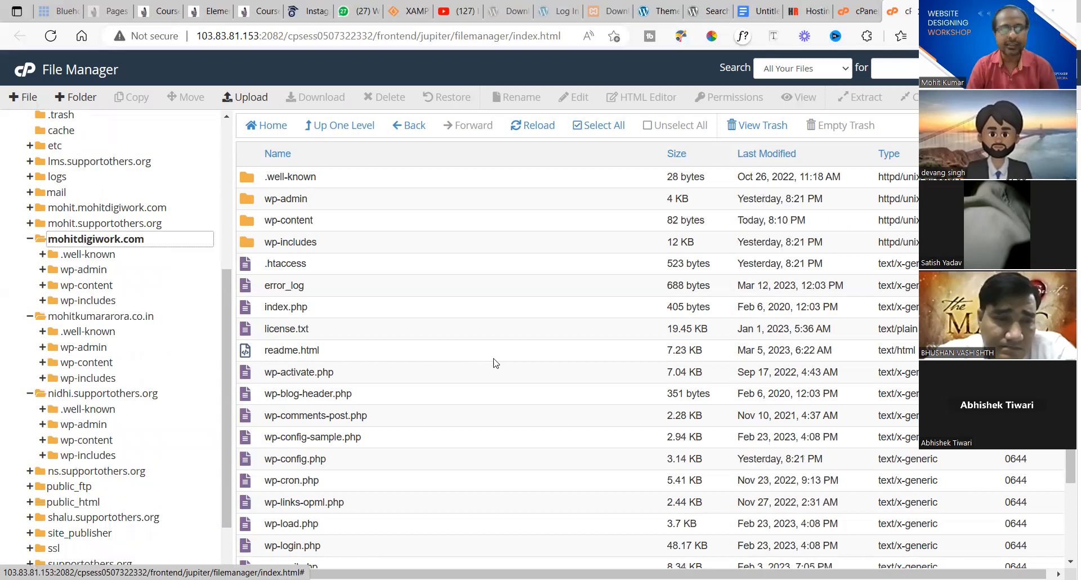
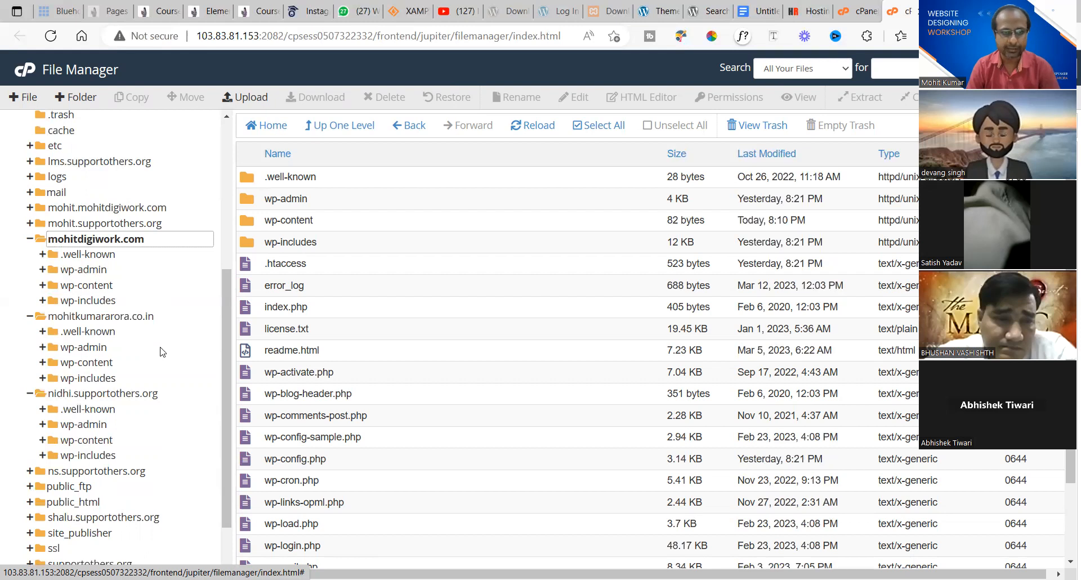
Open the wp-content folder and then its themes folder.
{"action": "left_click", "coordinate": [295, 223]}
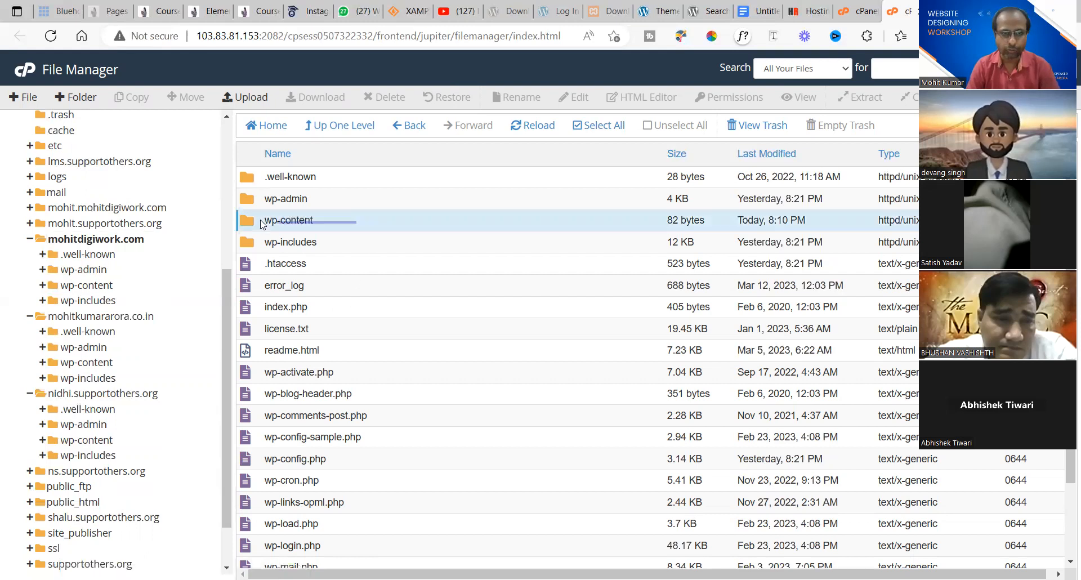
{"action": "left_click", "coordinate": [297, 222]}
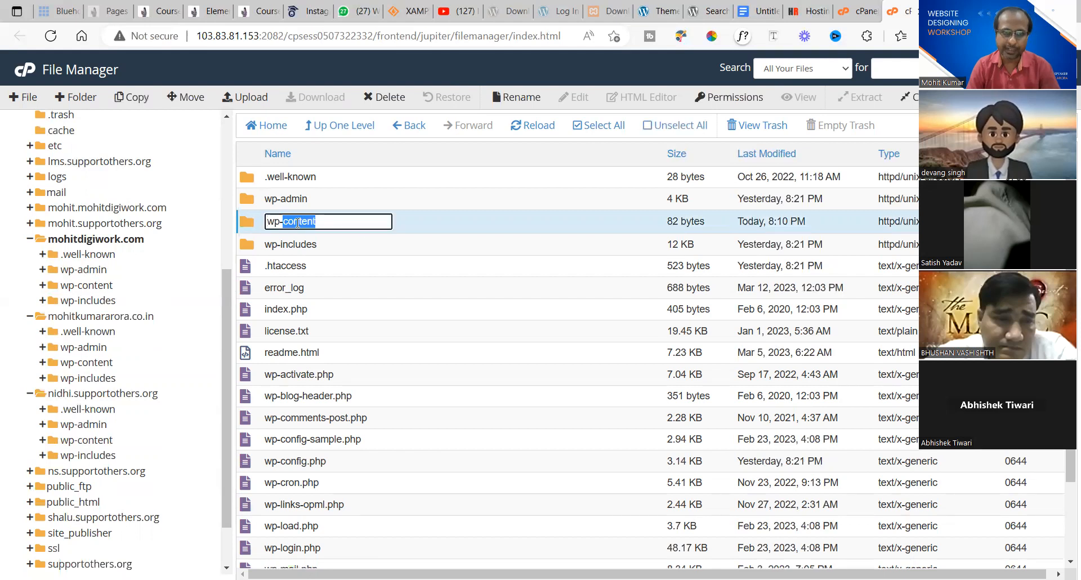
{"action": "double_click", "coordinate": [251, 225]}
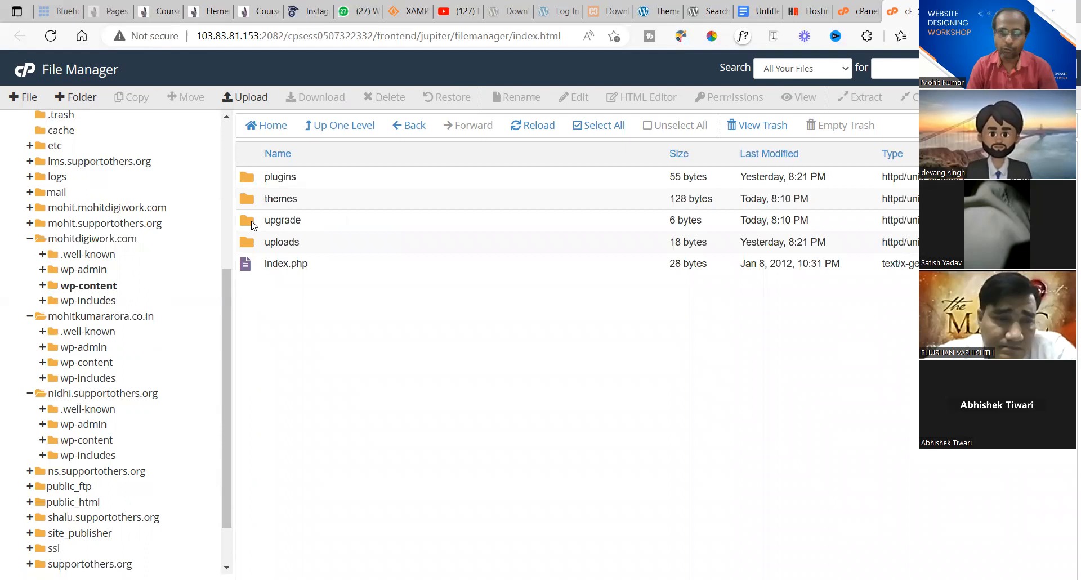
{"action": "left_click", "coordinate": [282, 200]}
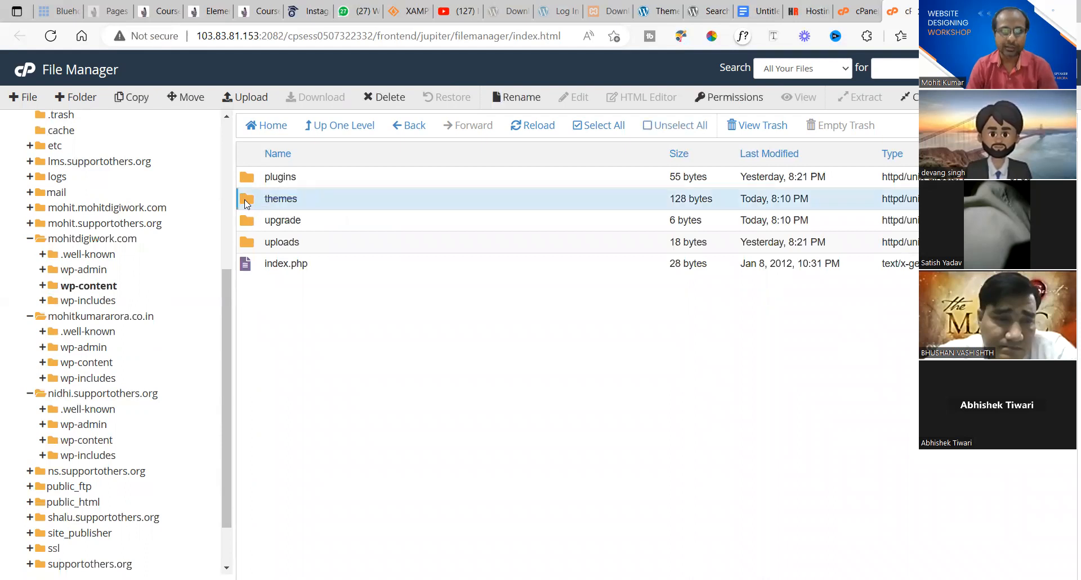
{"action": "double_click", "coordinate": [245, 200]}
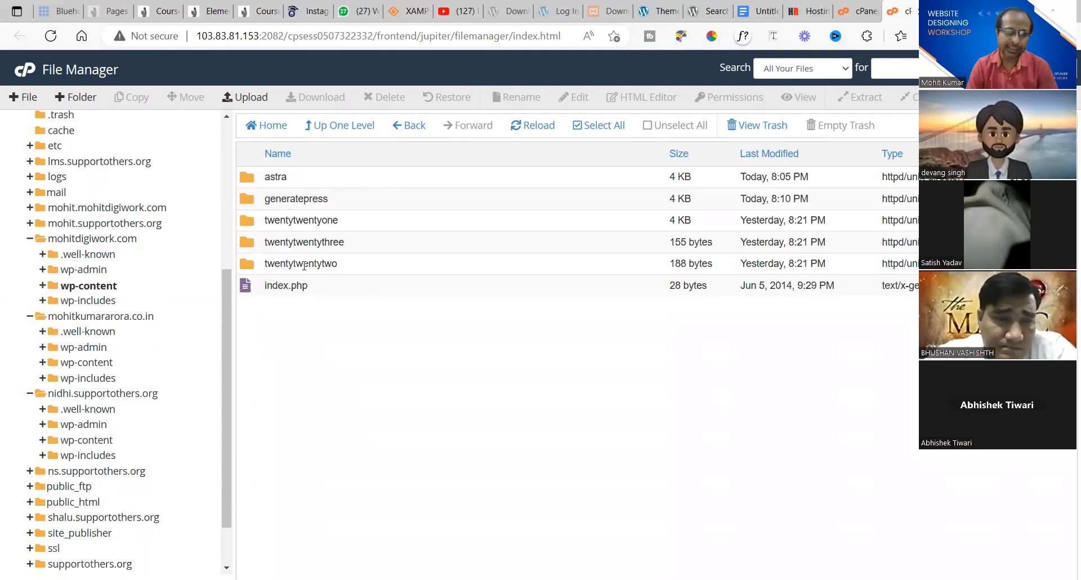
Point out the installed theme folders: twentytwentythree, twentytwentyone, generatepress and astra.
{"action": "left_click", "coordinate": [292, 242]}
{"action": "left_click", "coordinate": [285, 220]}
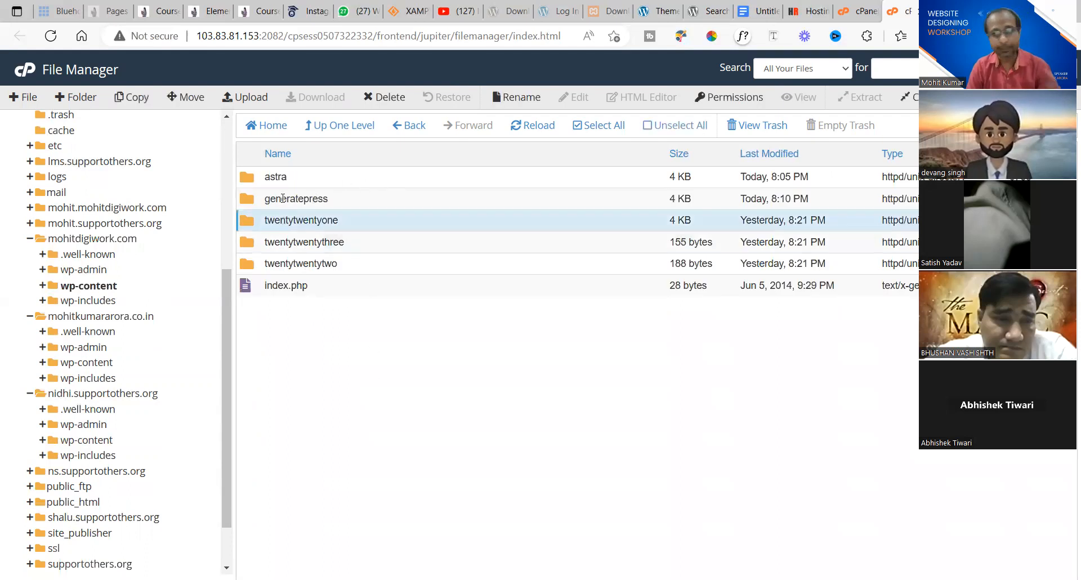
{"action": "left_click", "coordinate": [283, 198]}
{"action": "left_click", "coordinate": [282, 179]}
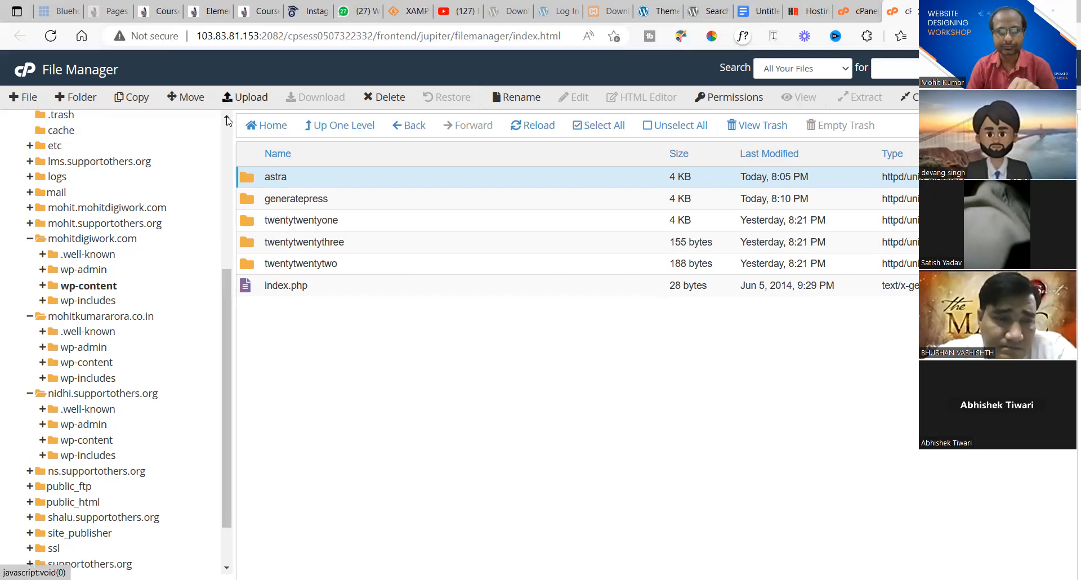
Upload elemento-startup.0.1.0.zip from Downloads into the themes folder and go back to the listing.
{"action": "left_click", "coordinate": [252, 100]}
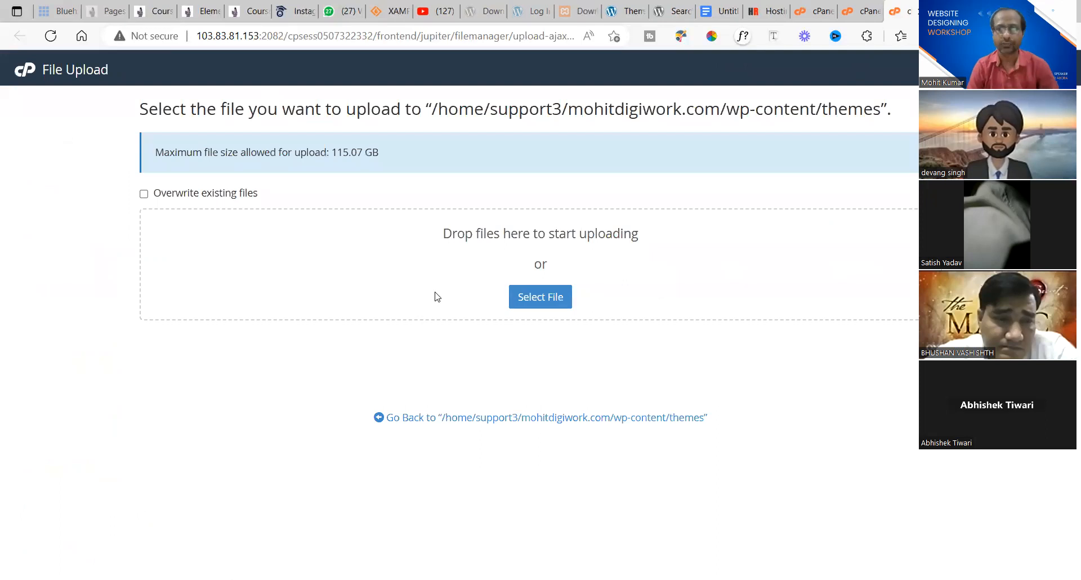
{"action": "left_click", "coordinate": [541, 298]}
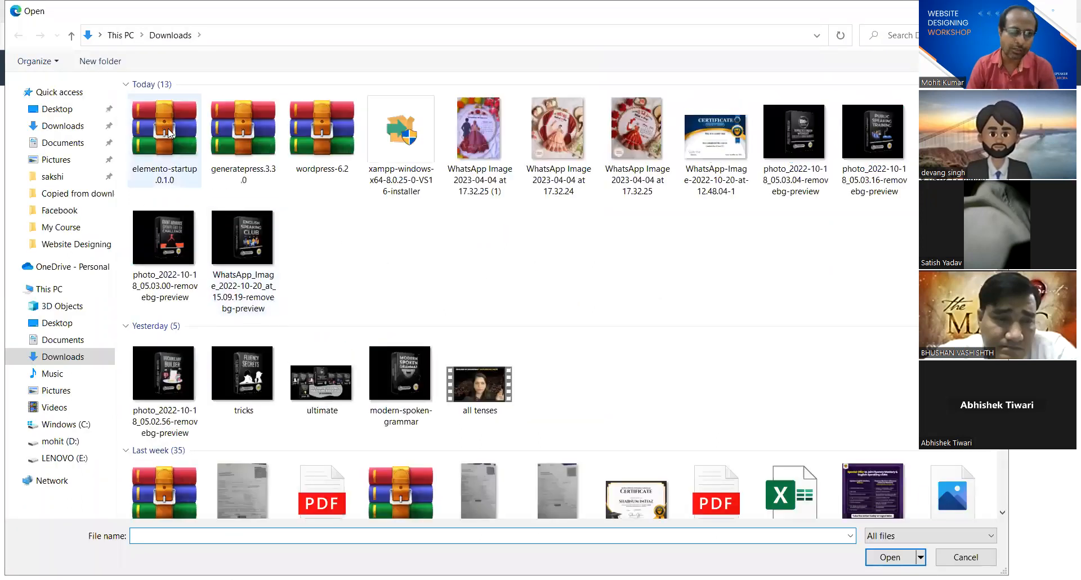
{"action": "left_click", "coordinate": [168, 131]}
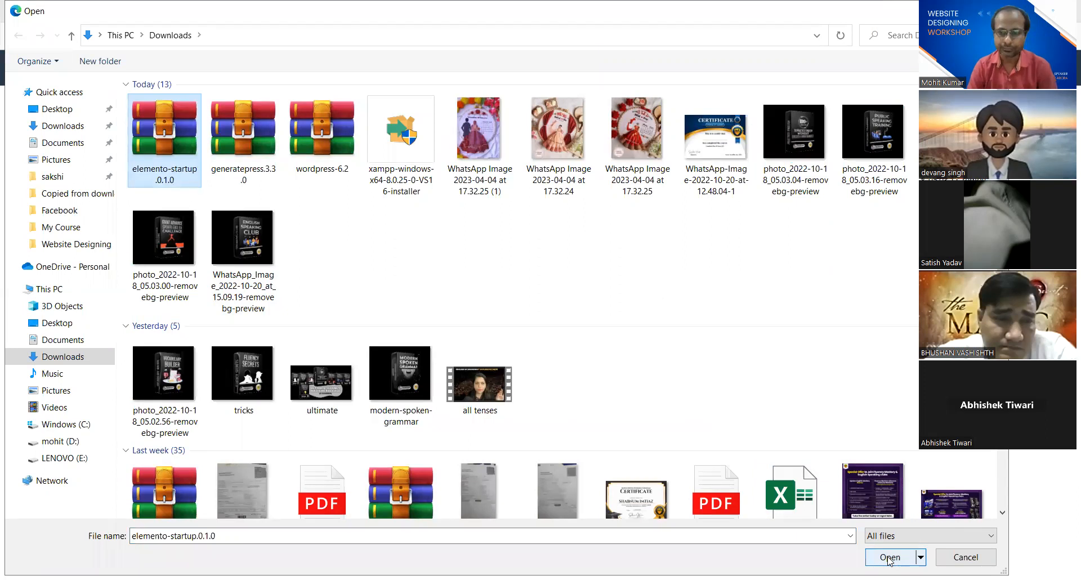
{"action": "left_click", "coordinate": [888, 557]}
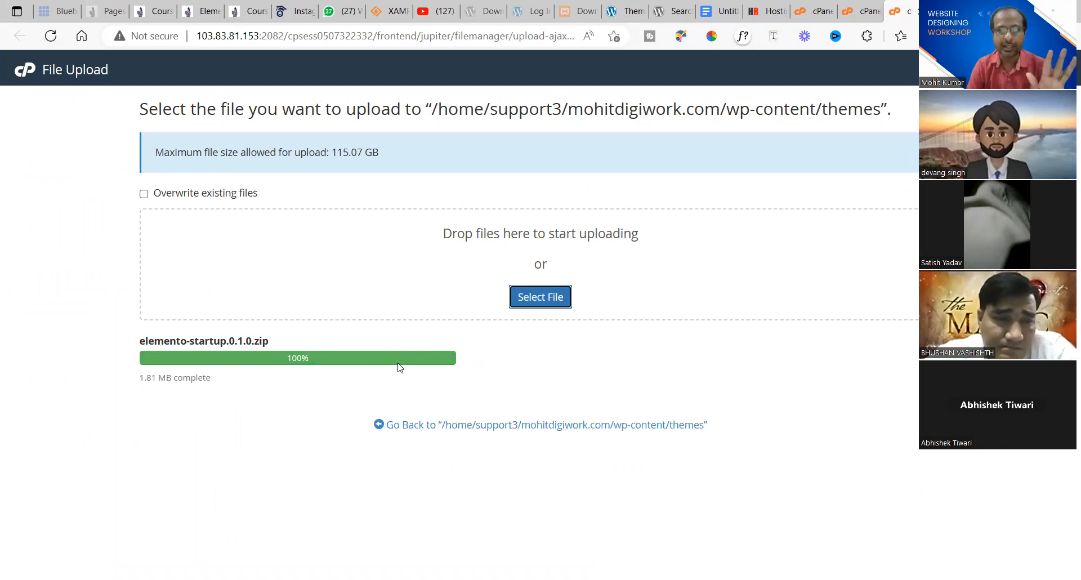
{"action": "left_click", "coordinate": [507, 428]}
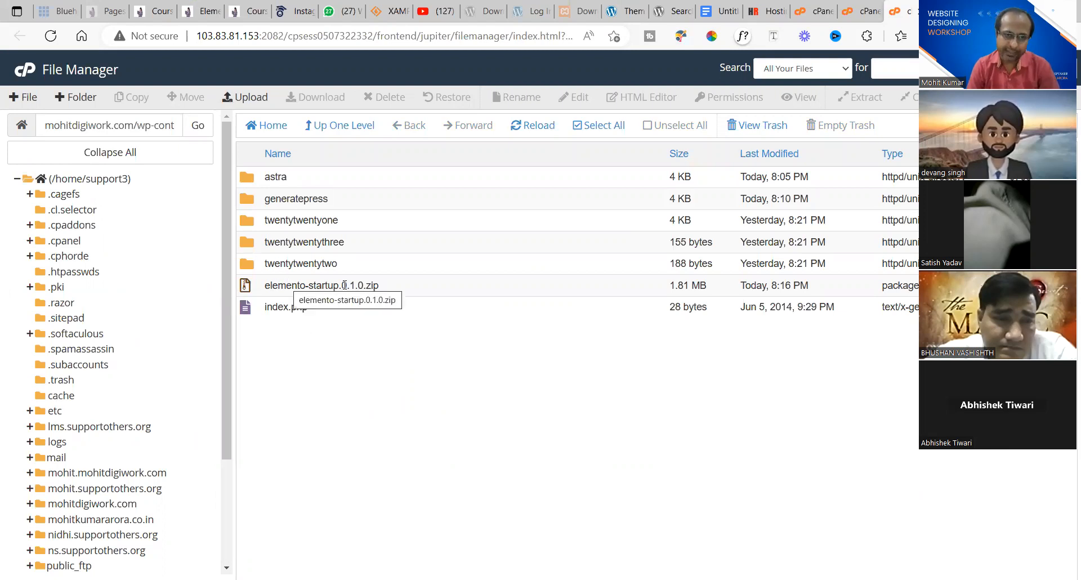
Extract elemento-startup.0.1.0.zip in place and reload to show the new elemento-startup folder.
{"action": "left_click", "coordinate": [345, 285]}
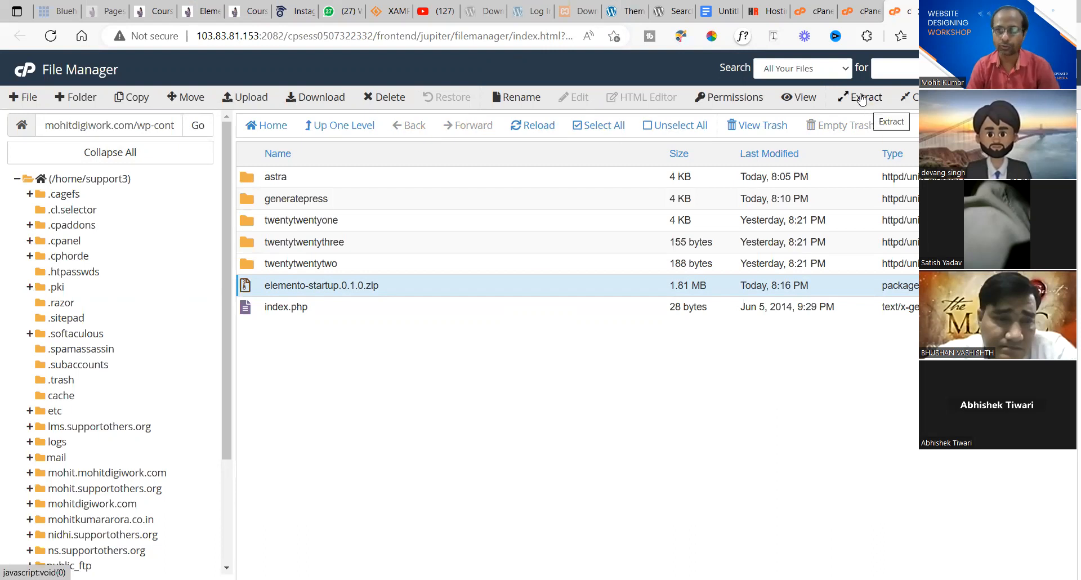
{"action": "left_click", "coordinate": [859, 100]}
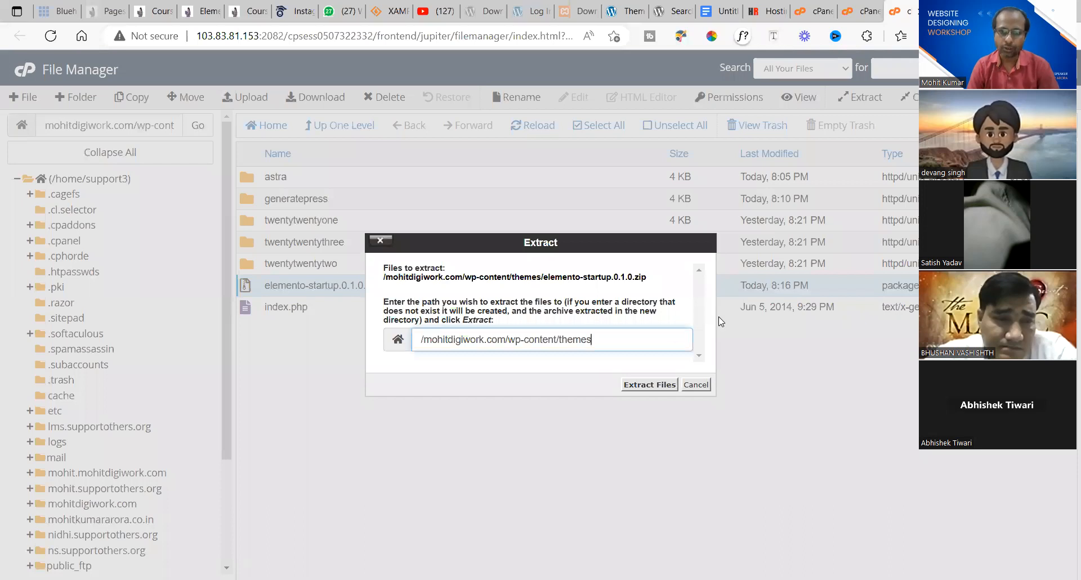
{"action": "left_click", "coordinate": [642, 386]}
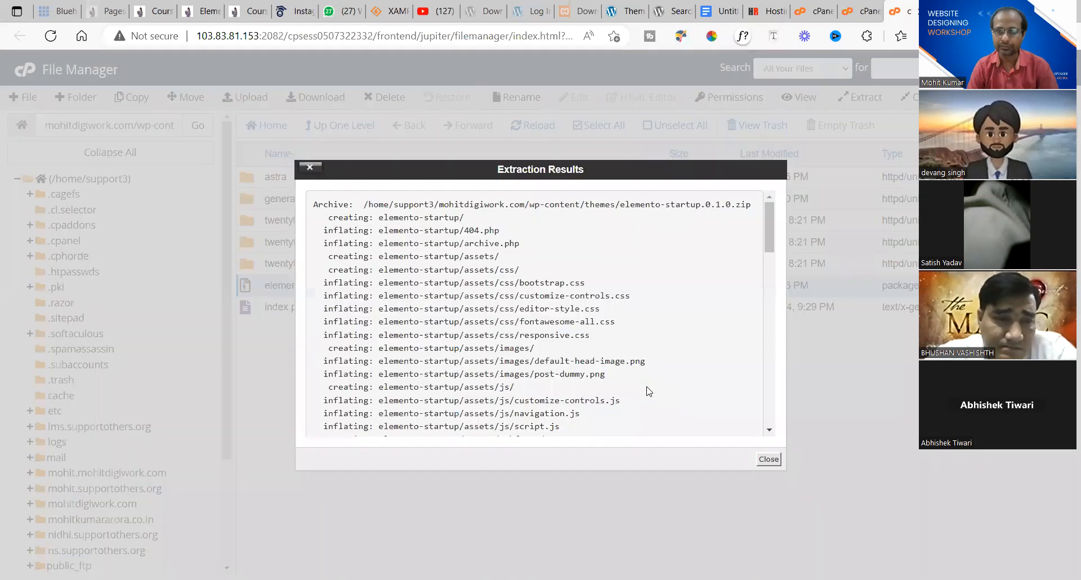
{"action": "left_click", "coordinate": [768, 459]}
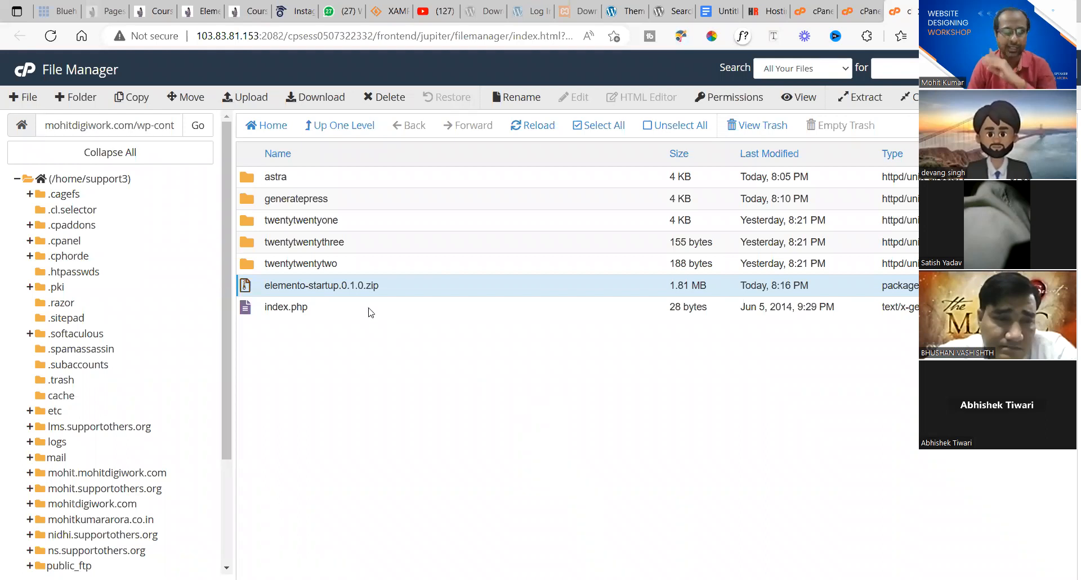
{"action": "left_click", "coordinate": [534, 131]}
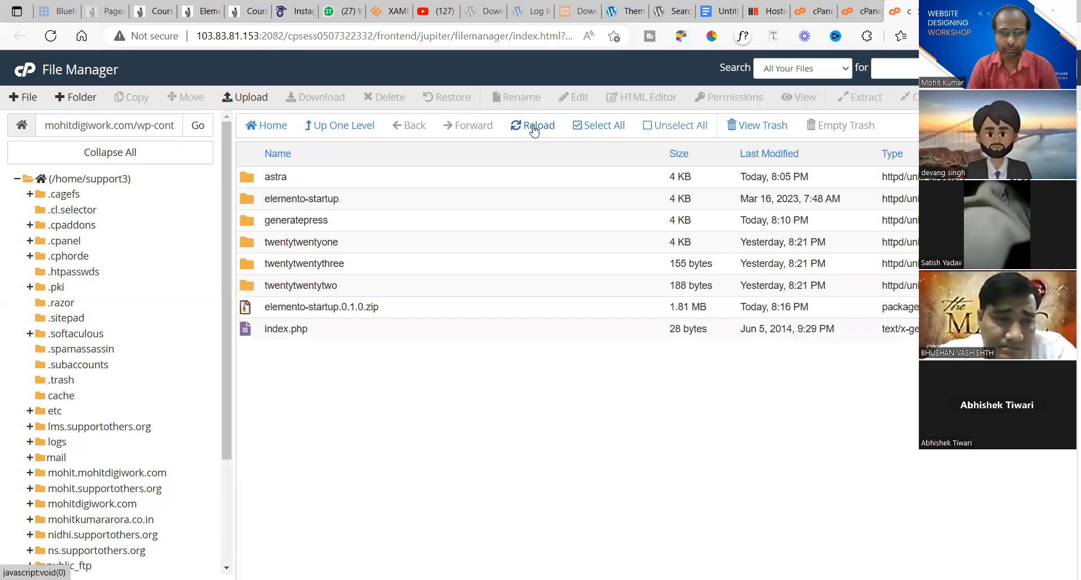
{"action": "left_click", "coordinate": [280, 194]}
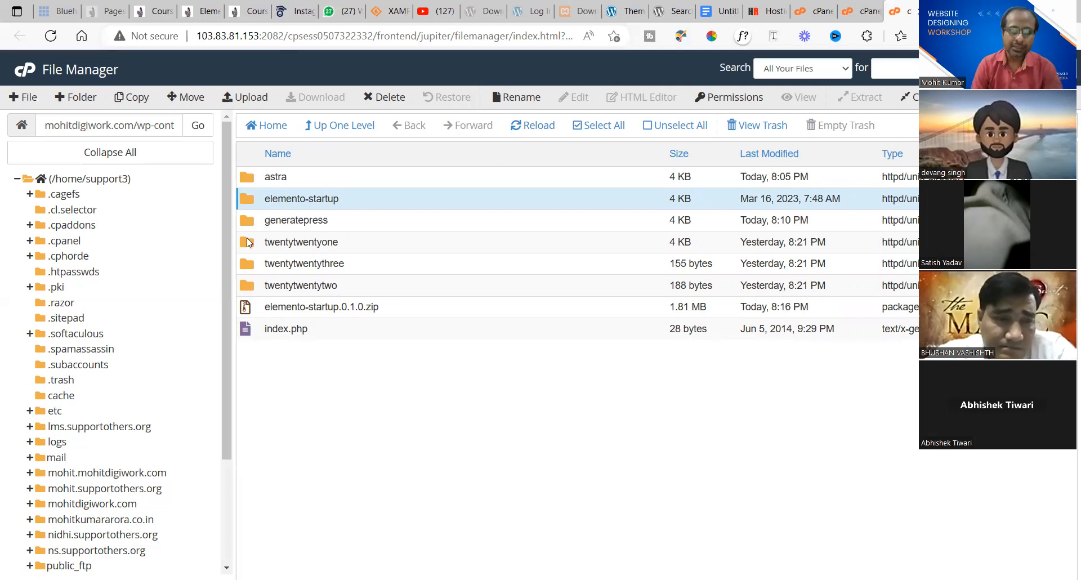
Delete the twentytwentyone, twentytwentythree and twentytwentytwo folders permanently, skipping the trash.
{"action": "left_click", "coordinate": [291, 288]}
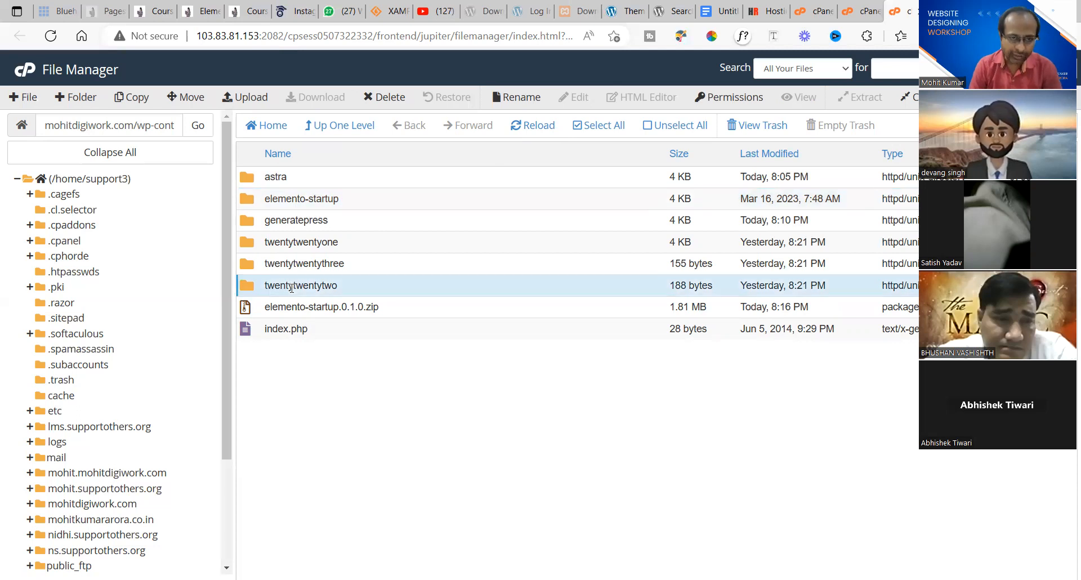
{"action": "left_click", "coordinate": [280, 240], "text": "ctrl"}
{"action": "right_click", "coordinate": [281, 253]}
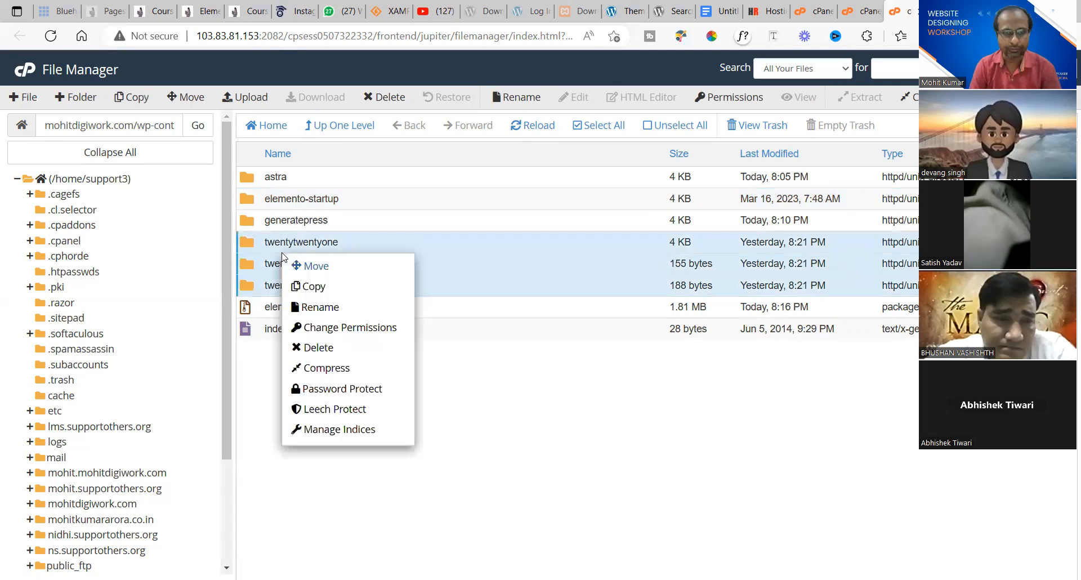
{"action": "left_click", "coordinate": [316, 349]}
{"action": "left_click", "coordinate": [513, 332]}
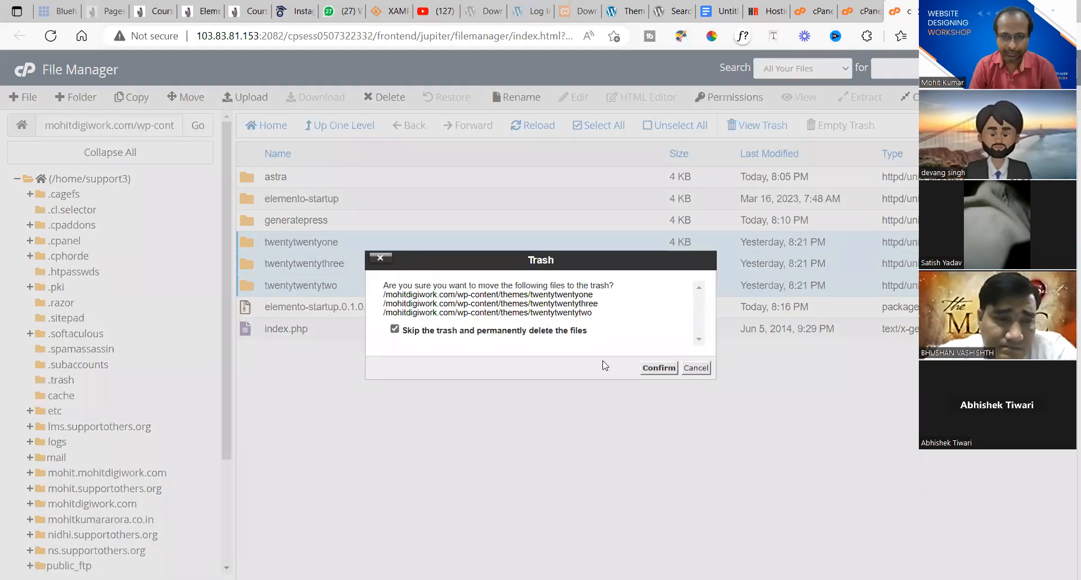
{"action": "left_click", "coordinate": [659, 369]}
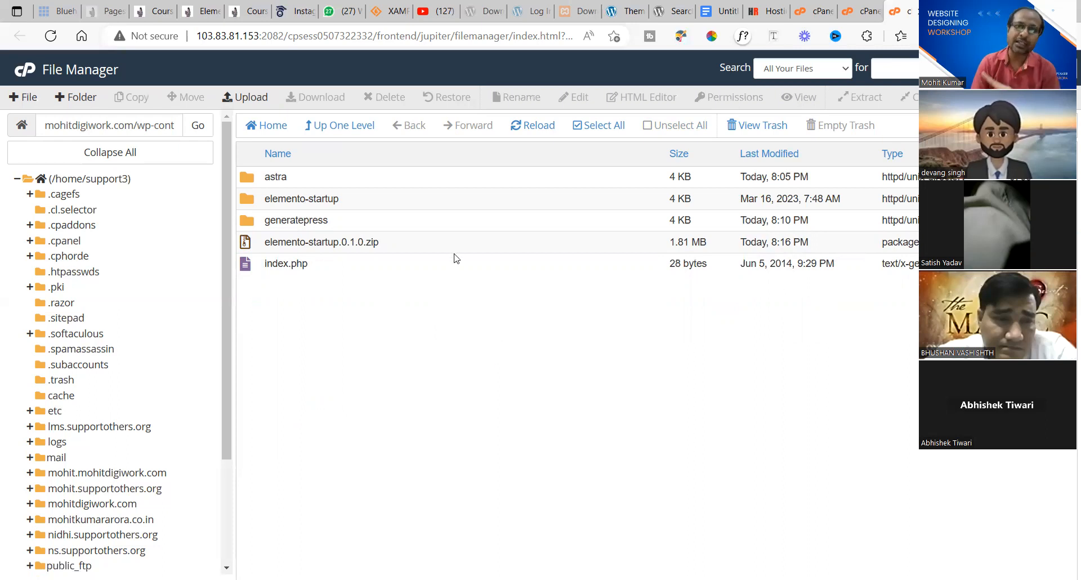
{"action": "left_click", "coordinate": [619, 10]}
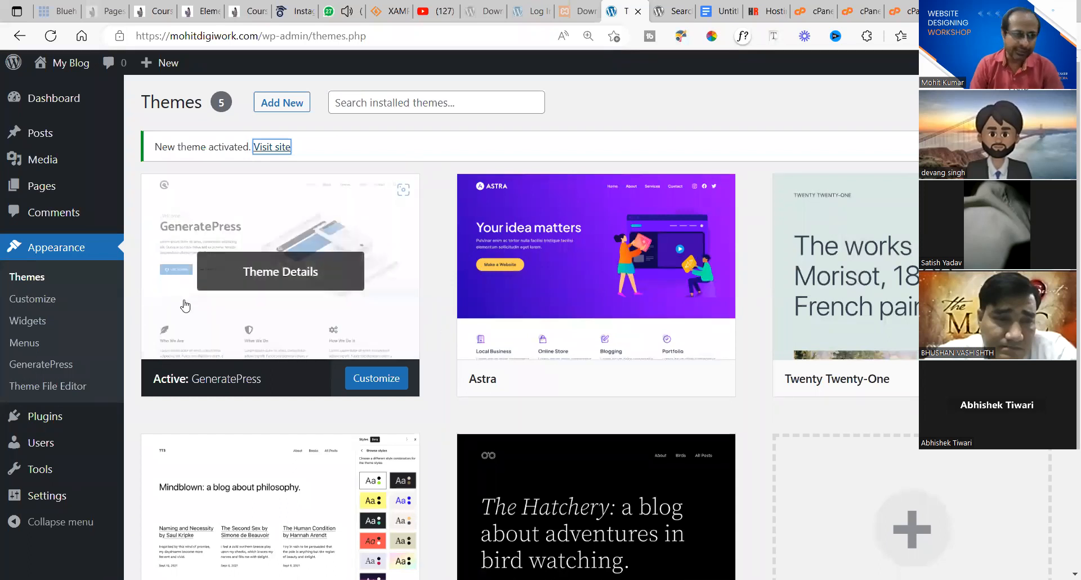
Refresh the WordPress Themes page to list Elemento Startup and make it the active theme.
{"action": "left_click", "coordinate": [31, 279]}
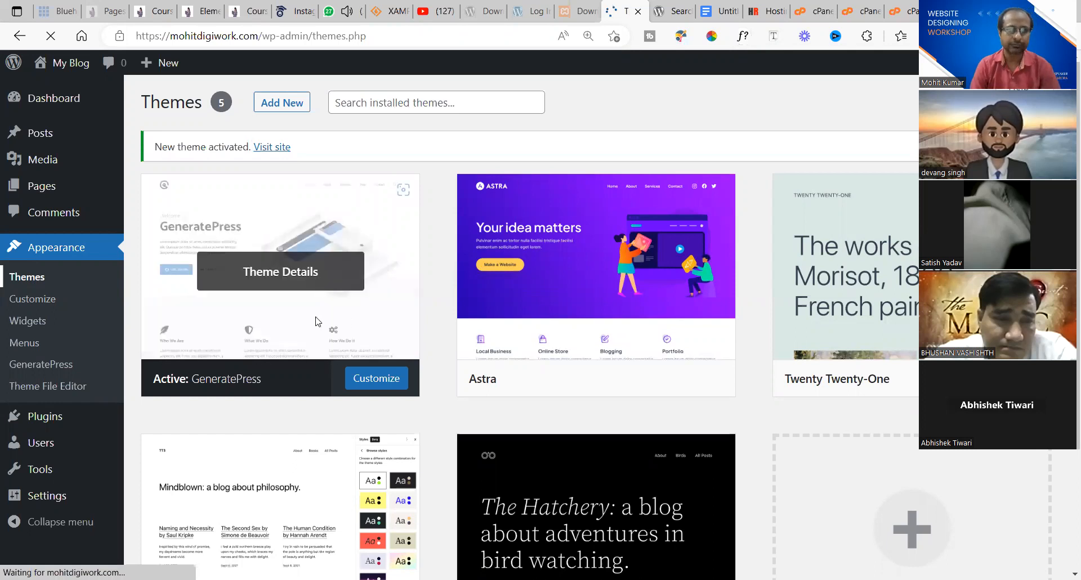
{"action": "scroll", "coordinate": [603, 440], "scroll_direction": "down", "scroll_amount": 3}
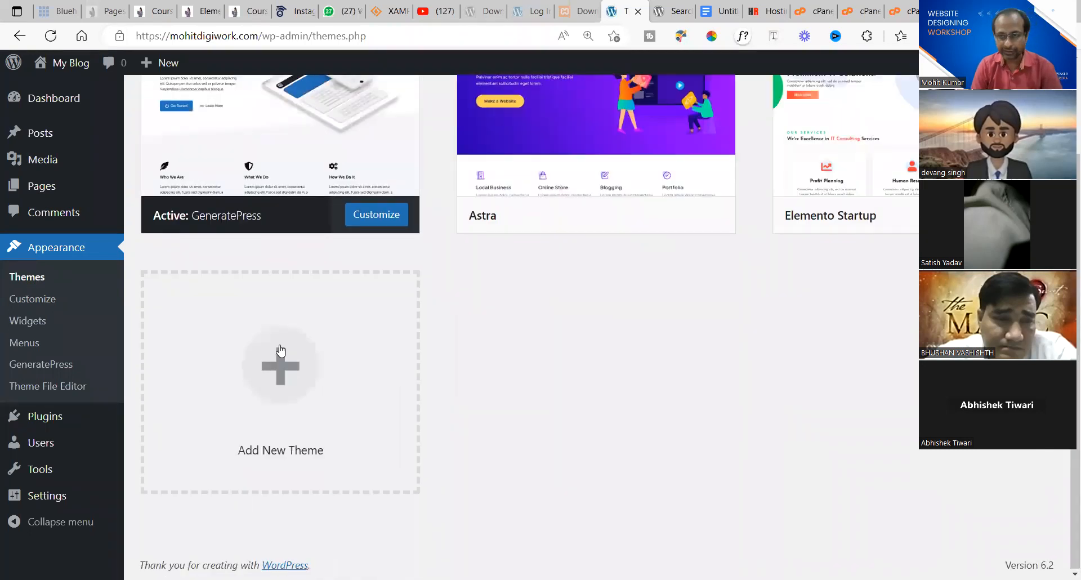
{"action": "scroll", "coordinate": [591, 363], "scroll_direction": "up", "scroll_amount": 3}
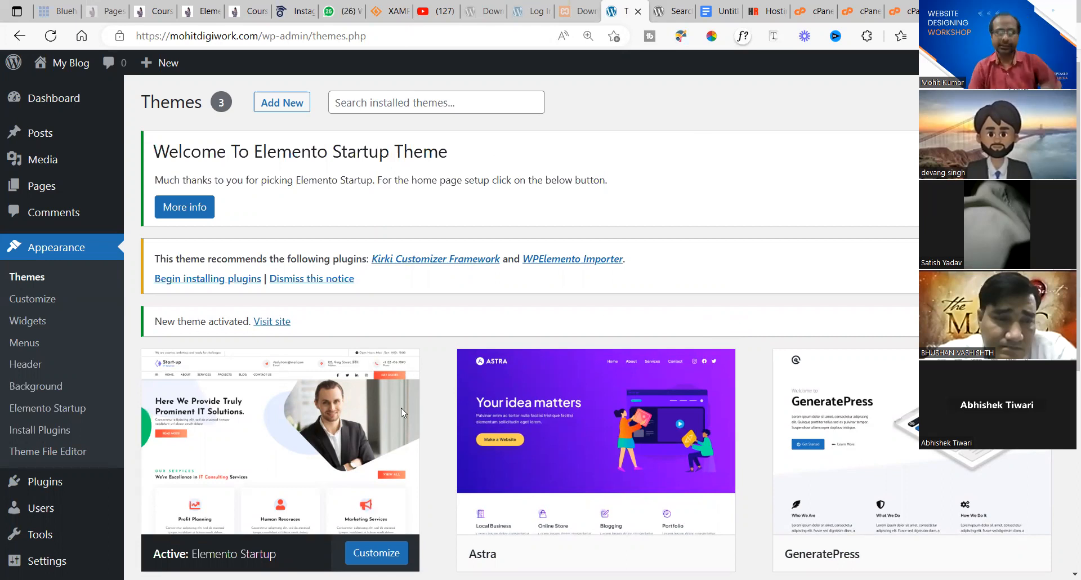
{"action": "mouse_move", "coordinate": [369, 399]}
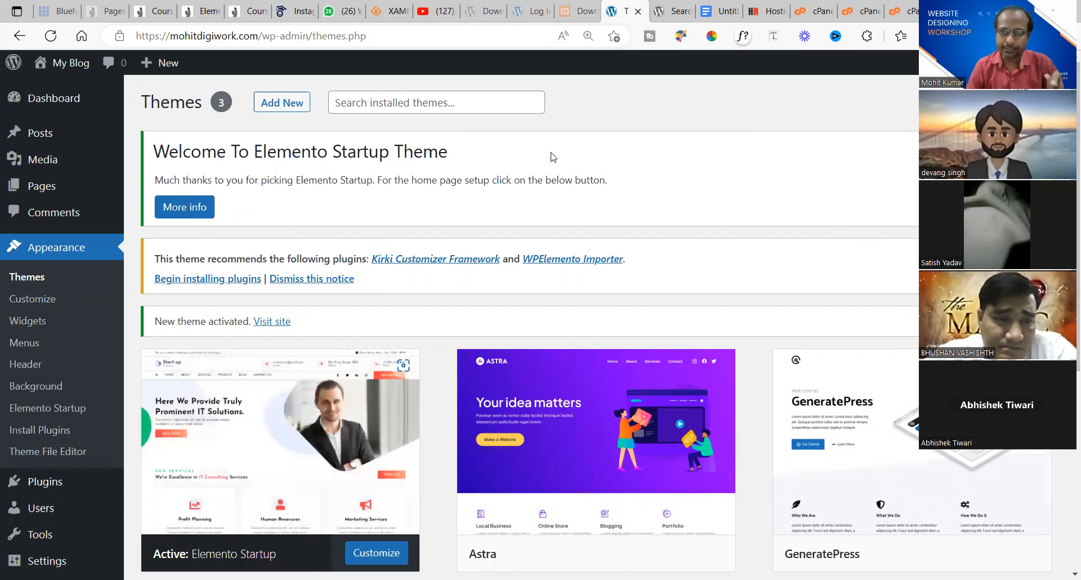
Close the wordpress.org theme search tabs and return to the WordPress Themes page.
{"action": "left_click", "coordinate": [679, 11]}
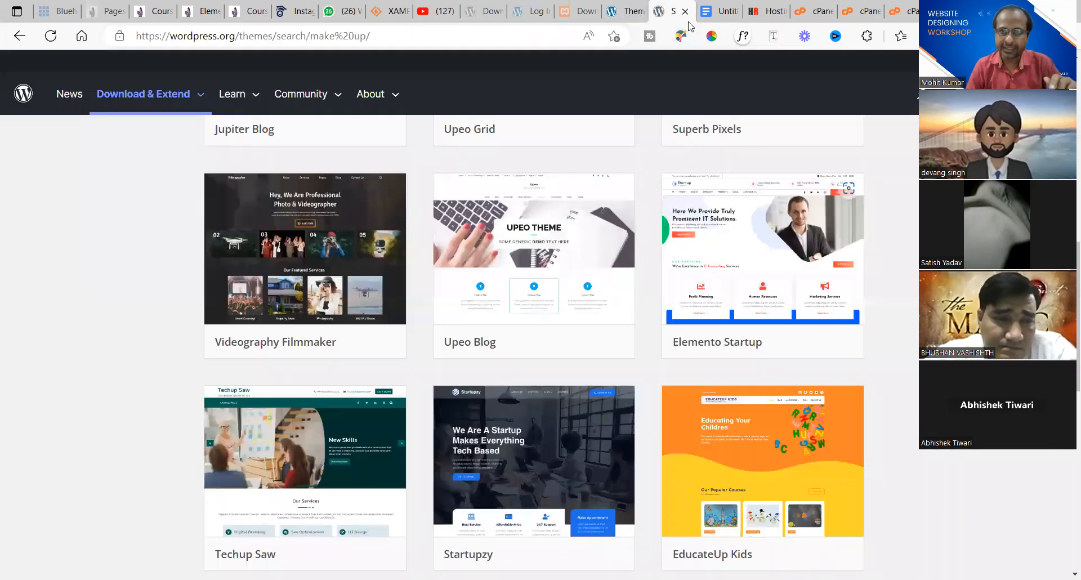
{"action": "left_click", "coordinate": [688, 13]}
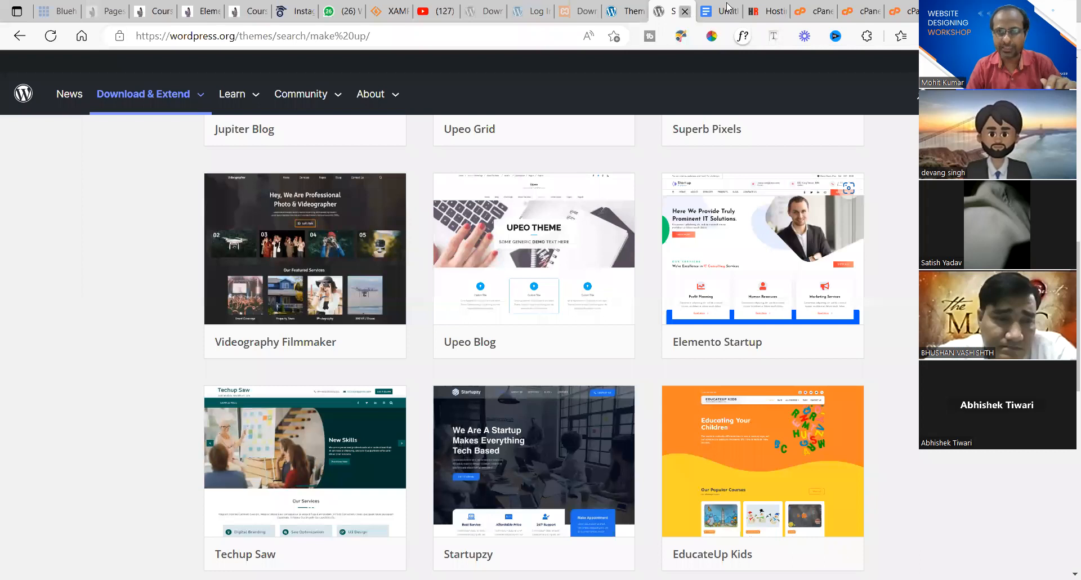
{"action": "left_click", "coordinate": [730, 10]}
{"action": "key", "text": "ctrl+Tab"}
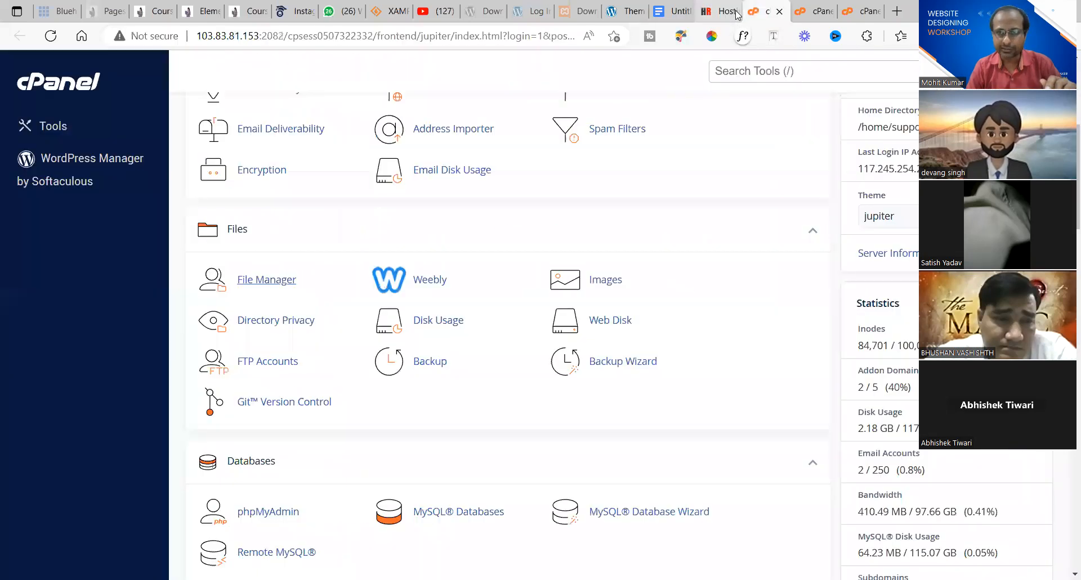
{"action": "key", "text": "ctrl+shift+Tab"}
{"action": "key", "text": "ctrl+shift+Tab"}
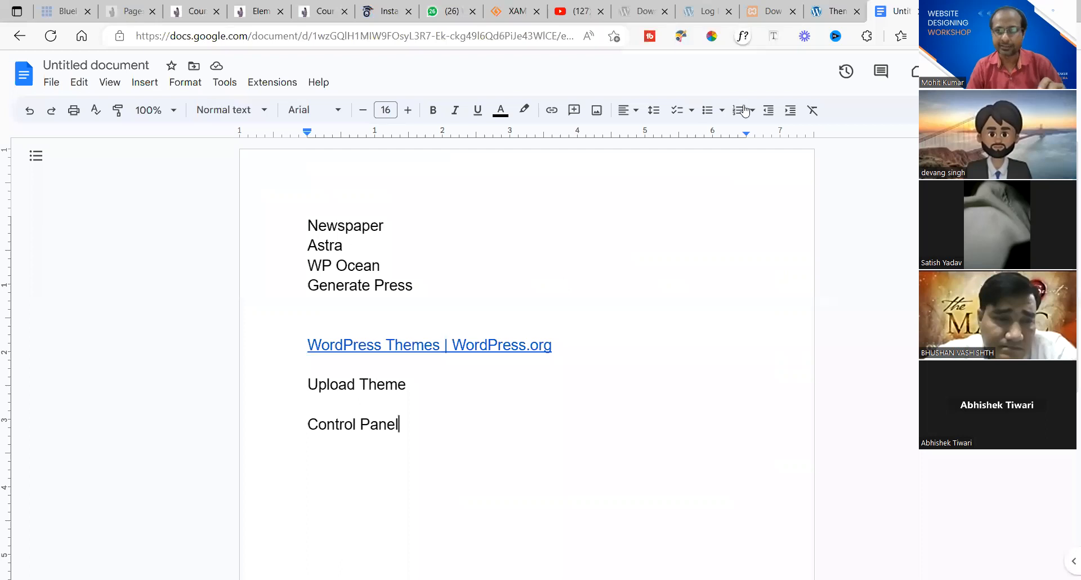
{"action": "left_click", "coordinate": [843, 9]}
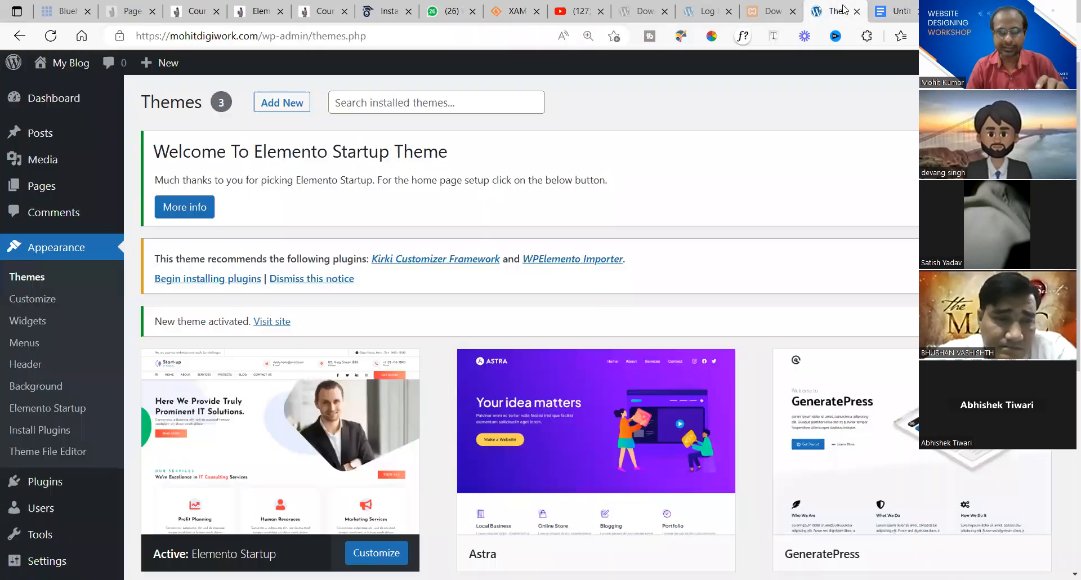
Open the live site in a new tab, scroll through the Elemento Startup design, then close it.
{"action": "right_click", "coordinate": [273, 321]}
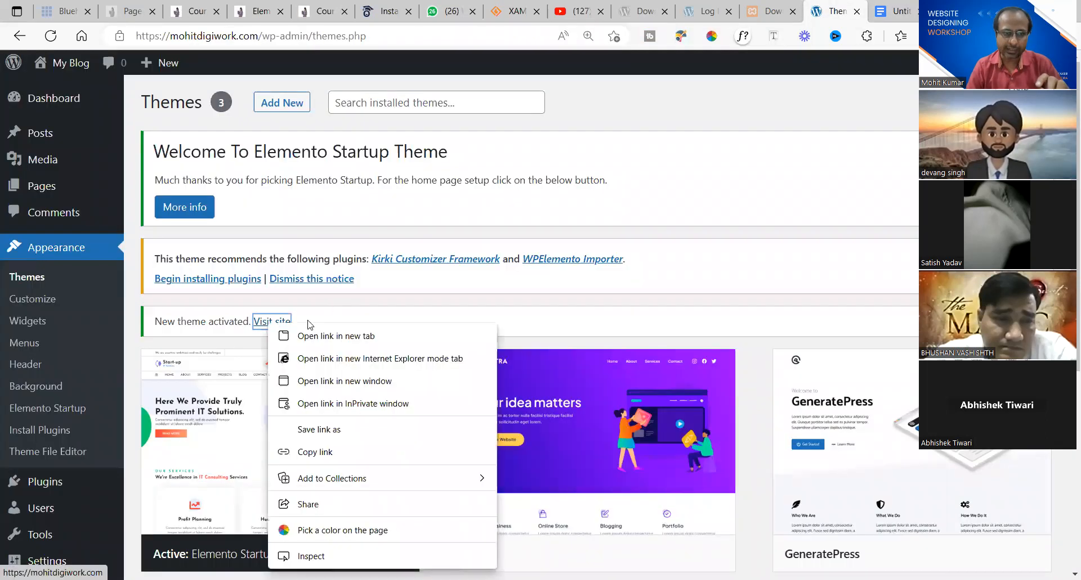
{"action": "left_click", "coordinate": [313, 336]}
{"action": "left_click", "coordinate": [845, 10]}
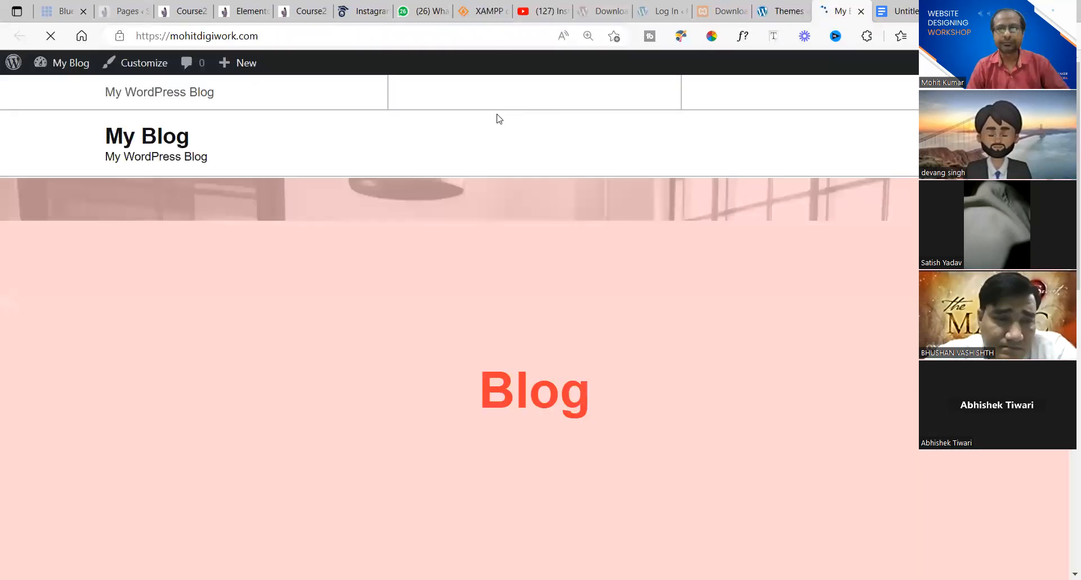
{"action": "scroll", "coordinate": [632, 242], "scroll_direction": "down", "scroll_amount": 10}
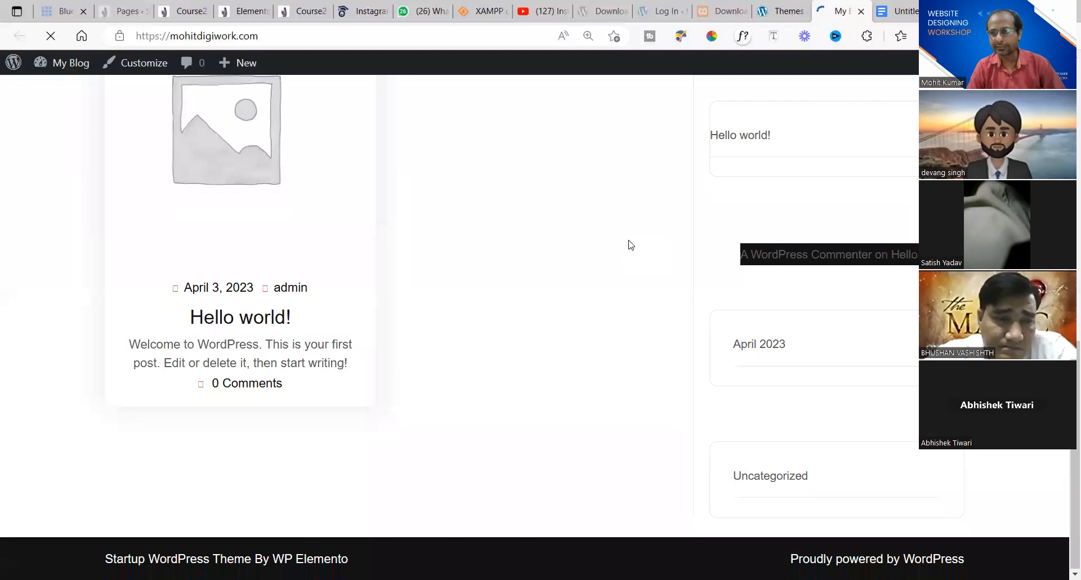
{"action": "scroll", "coordinate": [628, 239], "scroll_direction": "up", "scroll_amount": 10}
{"action": "scroll", "coordinate": [628, 240], "scroll_direction": "down", "scroll_amount": 10}
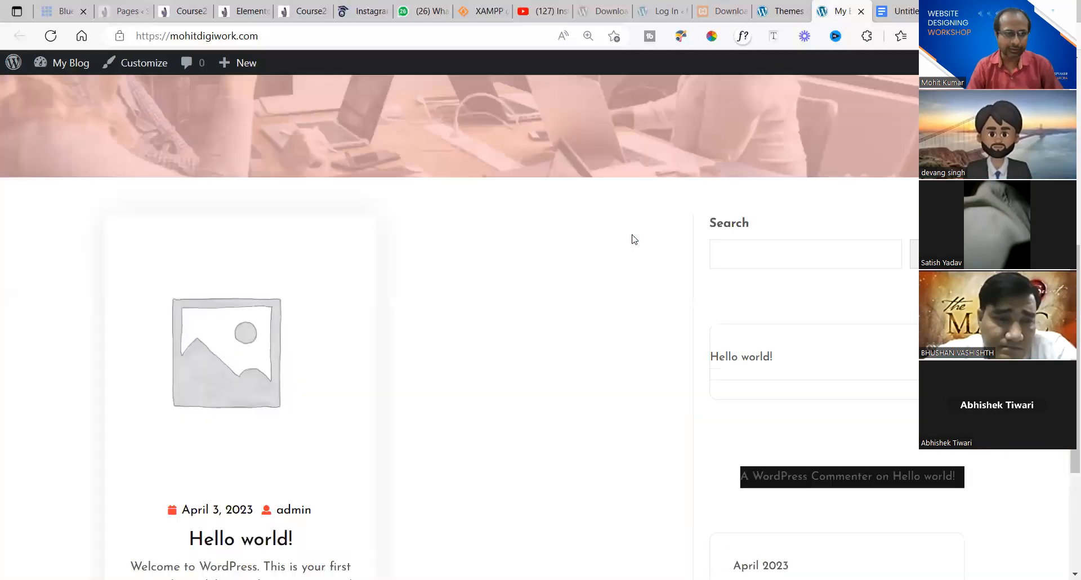
{"action": "scroll", "coordinate": [635, 241], "scroll_direction": "down", "scroll_amount": 3}
{"action": "scroll", "coordinate": [634, 242], "scroll_direction": "up", "scroll_amount": 10}
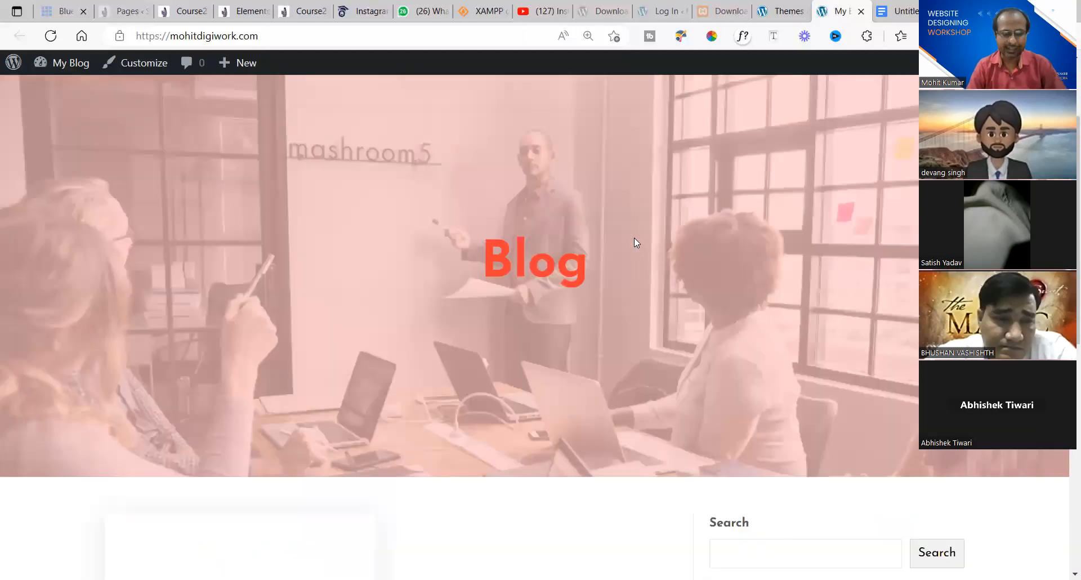
{"action": "scroll", "coordinate": [642, 236], "scroll_direction": "down", "scroll_amount": 10}
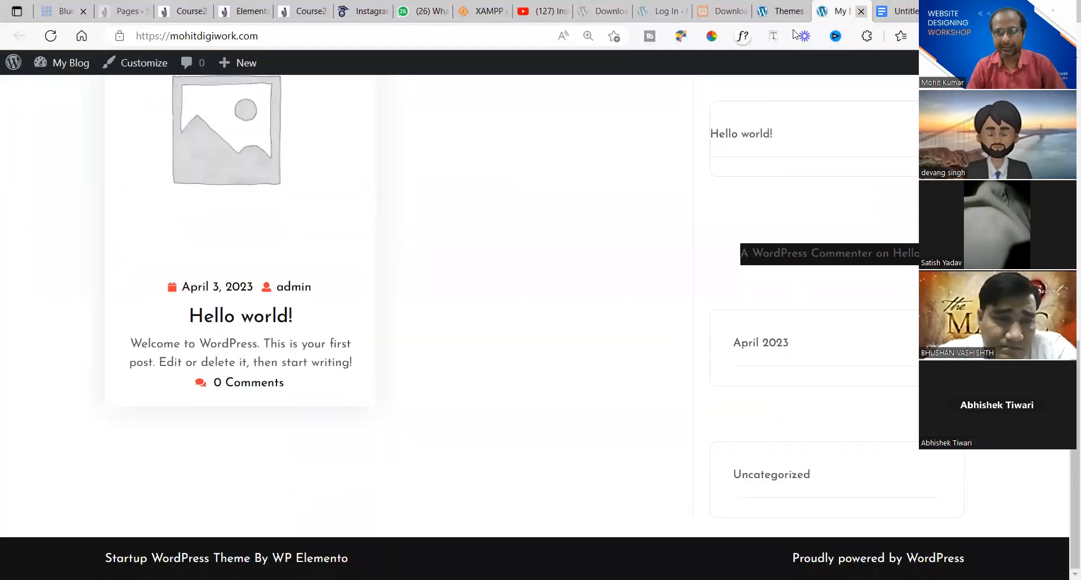
{"action": "left_click", "coordinate": [861, 12]}
{"action": "left_click", "coordinate": [684, 169]}
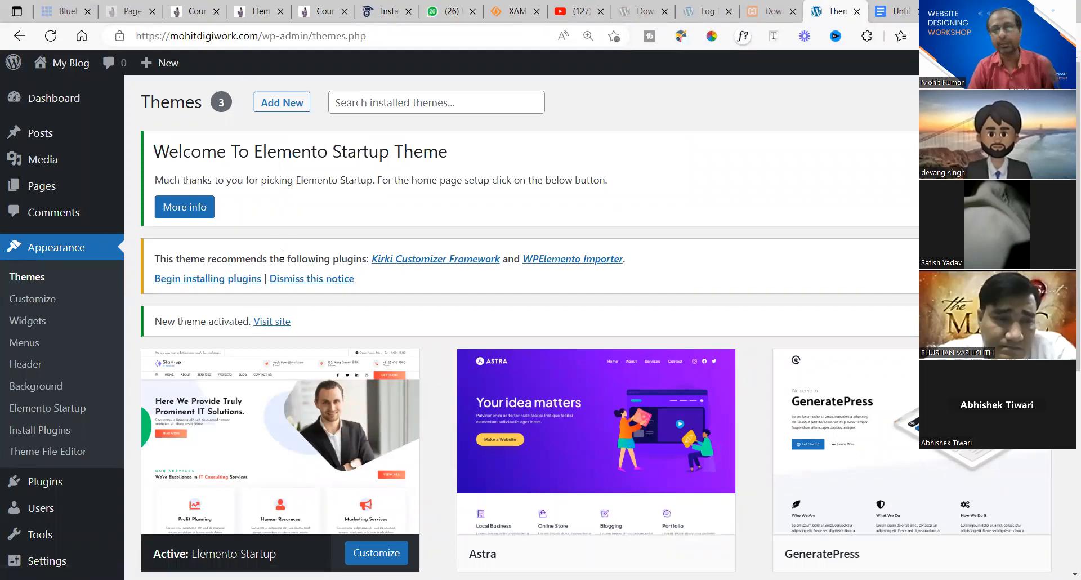
Highlight the Elemento Startup welcome notice recommending its plugins.
{"action": "left_click_drag", "start_coordinate": [156, 259], "coordinate": [278, 252]}
{"action": "left_click_drag", "start_coordinate": [232, 151], "coordinate": [471, 158]}
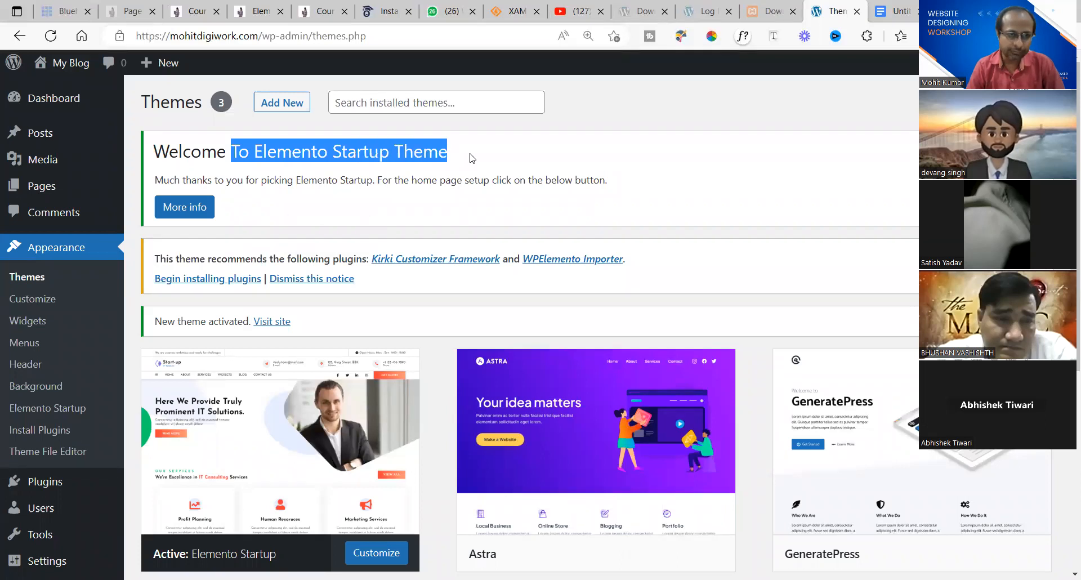
{"action": "left_click_drag", "start_coordinate": [167, 259], "coordinate": [365, 258]}
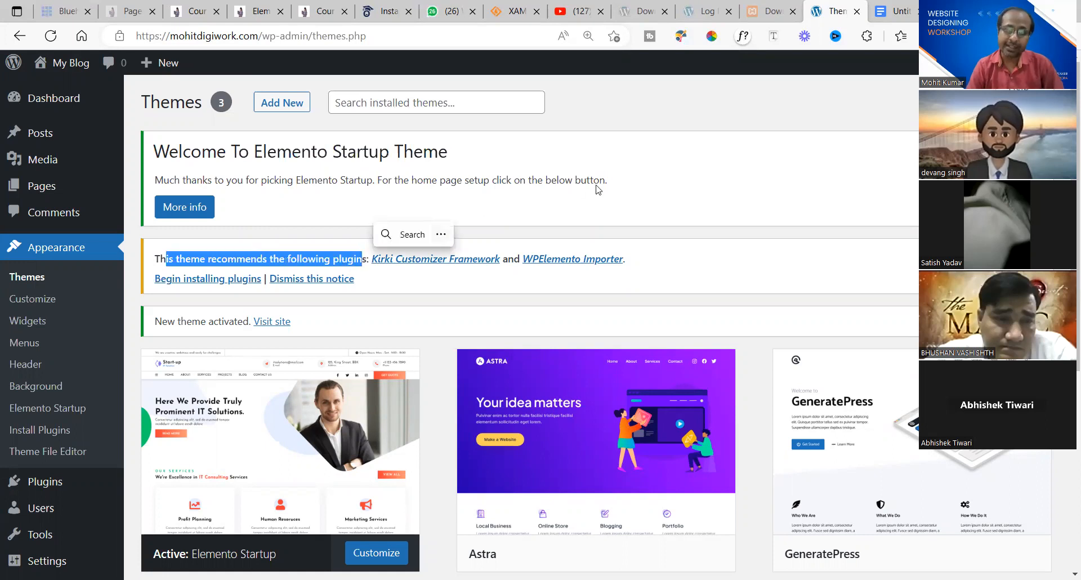
{"action": "left_click_drag", "start_coordinate": [598, 181], "coordinate": [605, 180]}
{"action": "left_click", "coordinate": [757, 174]}
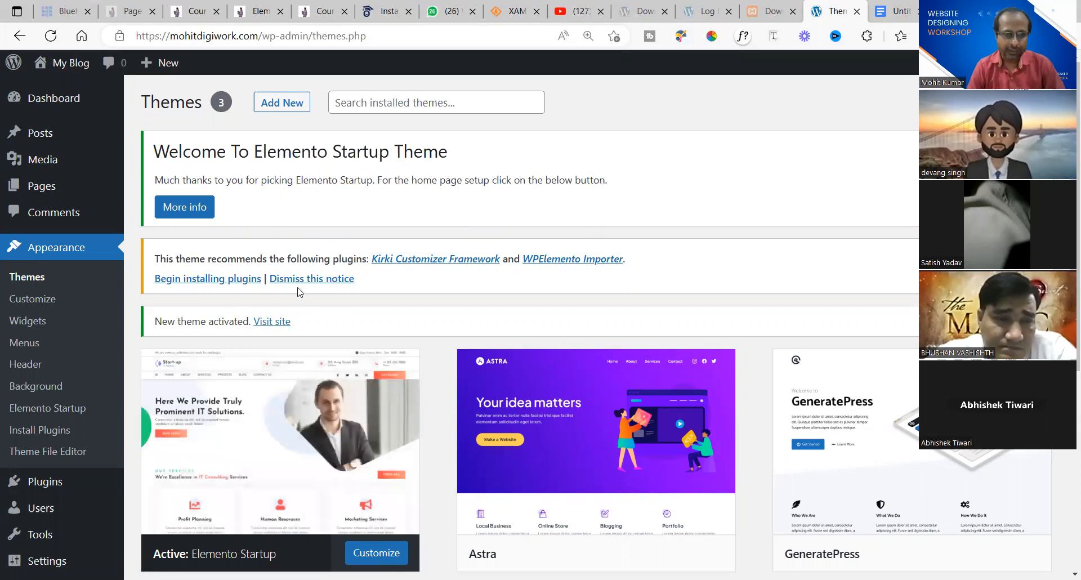
Install the recommended Kirki Customizer Framework and WPElemento Importer plugins.
{"action": "left_click", "coordinate": [200, 280]}
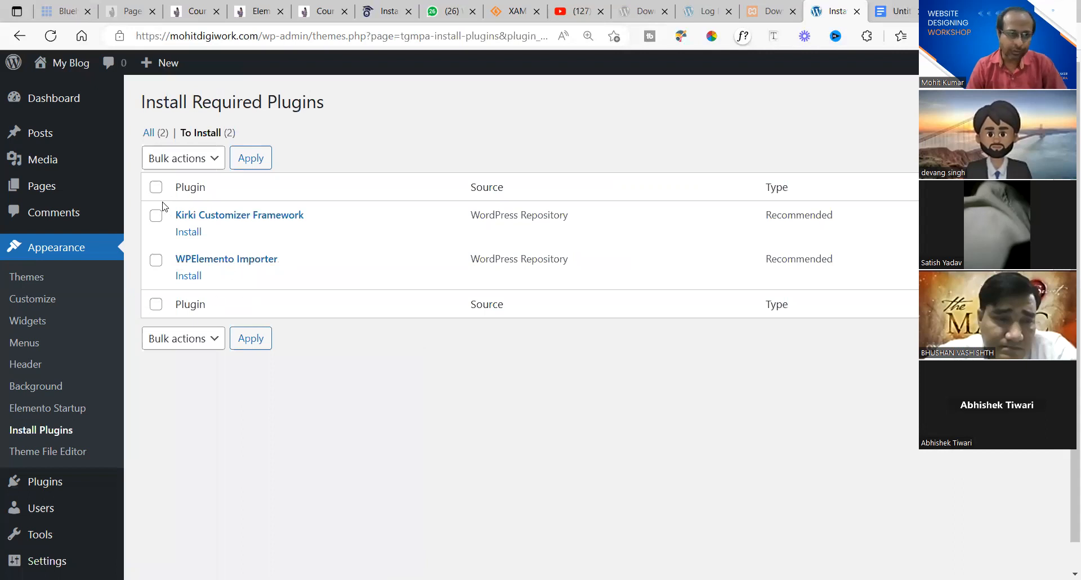
{"action": "left_click", "coordinate": [190, 234]}
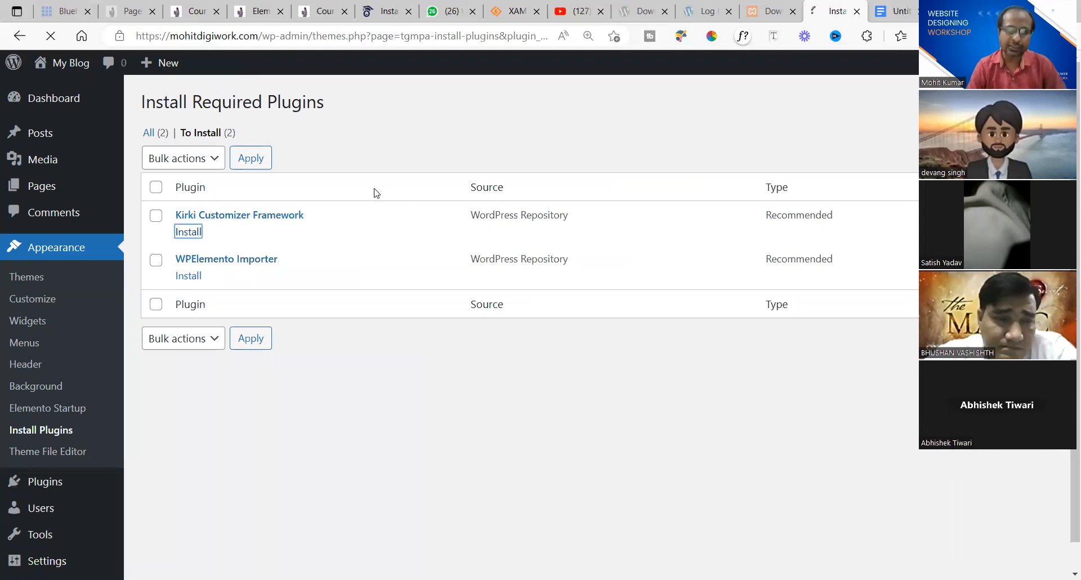
{"action": "left_click", "coordinate": [154, 187]}
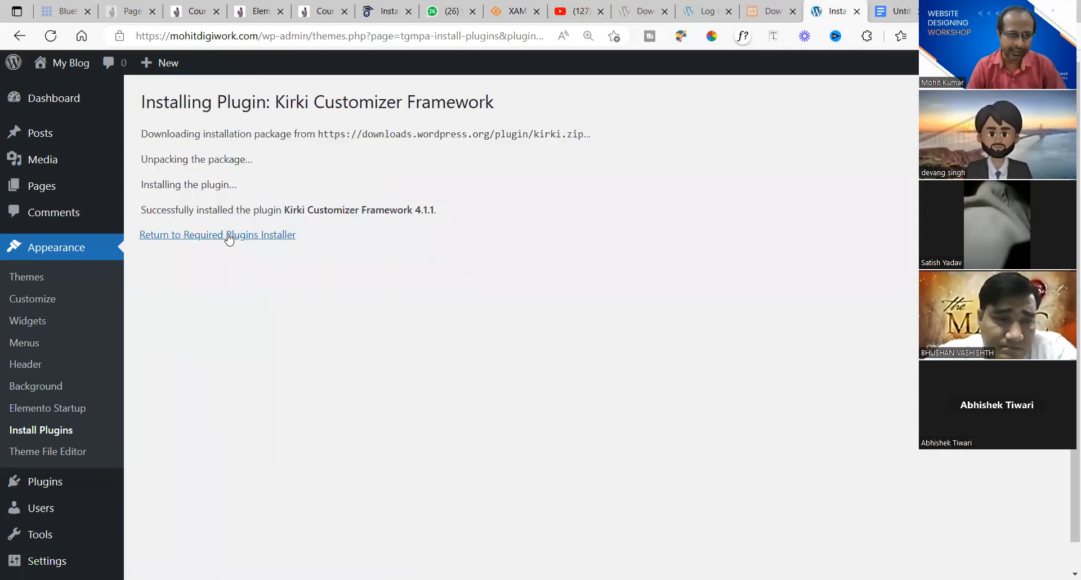
{"action": "left_click", "coordinate": [228, 235]}
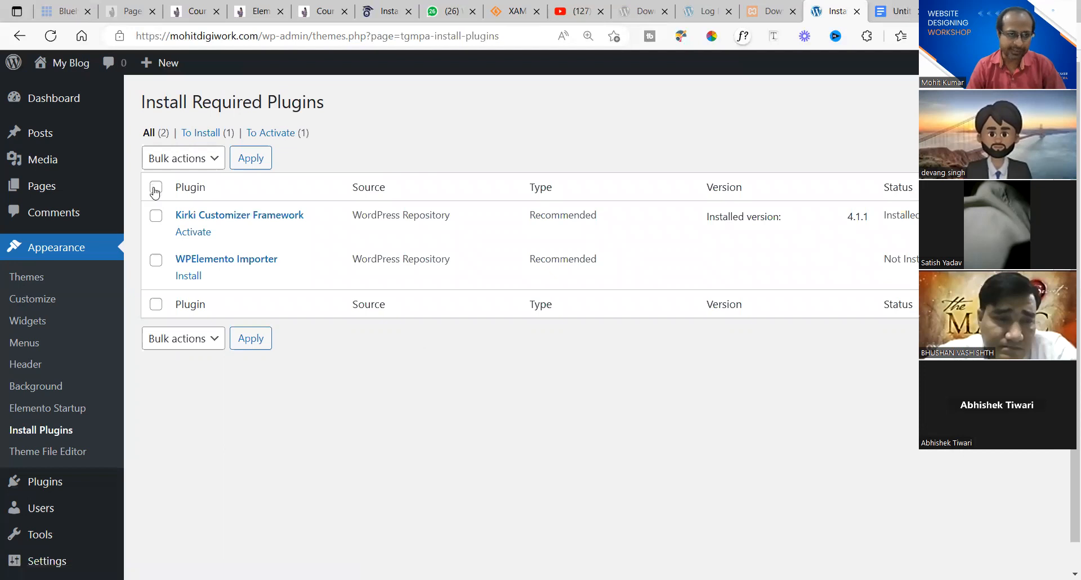
{"action": "left_click", "coordinate": [156, 188]}
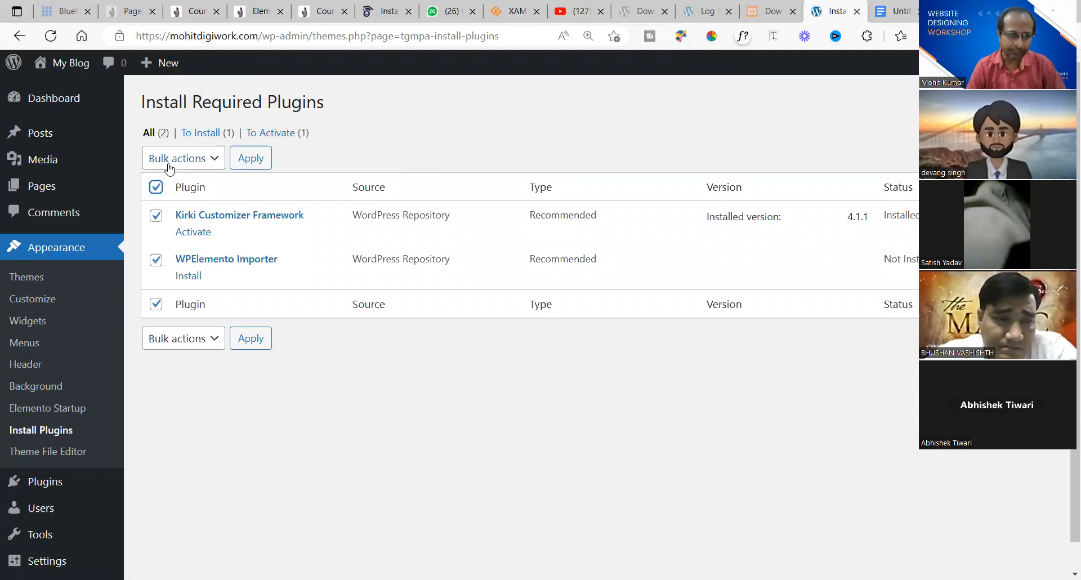
{"action": "left_click", "coordinate": [169, 165]}
{"action": "left_click", "coordinate": [174, 197]}
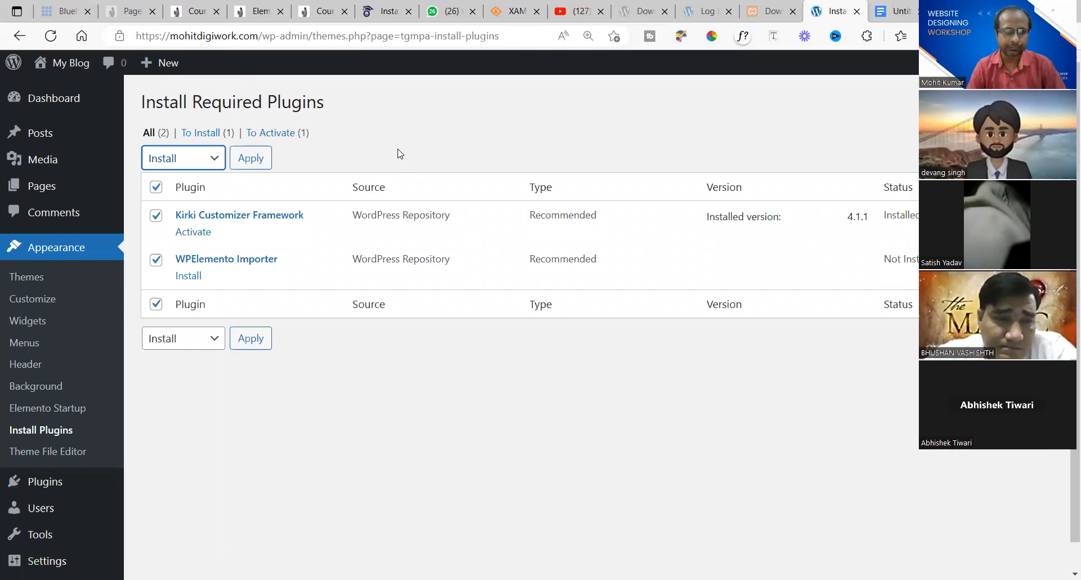
{"action": "left_click", "coordinate": [253, 160]}
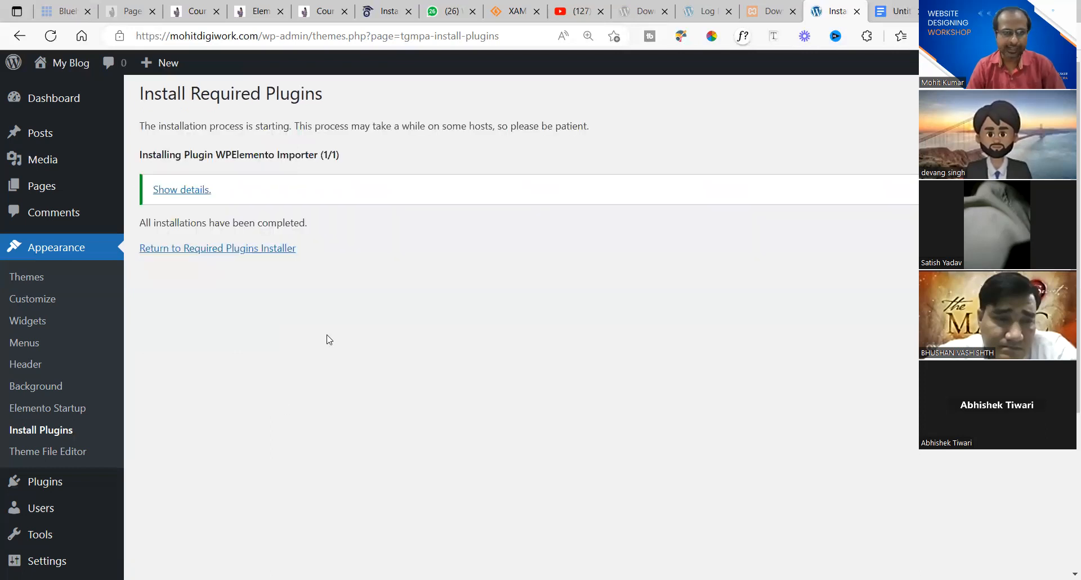
{"action": "left_click", "coordinate": [217, 249]}
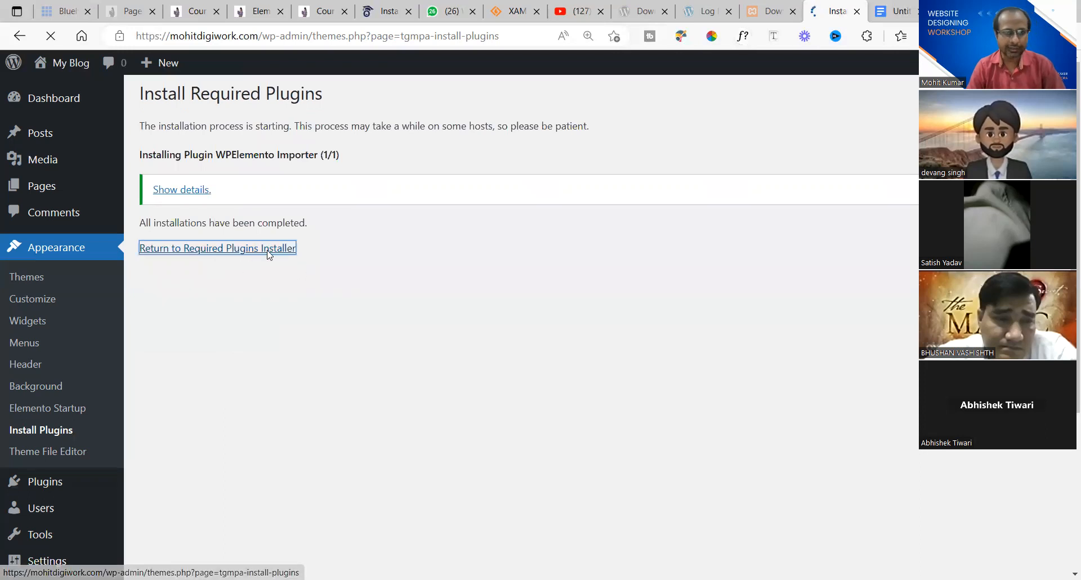
Bulk-activate both Kirki Customizer Framework and WPElemento Importer.
{"action": "left_click", "coordinate": [157, 187]}
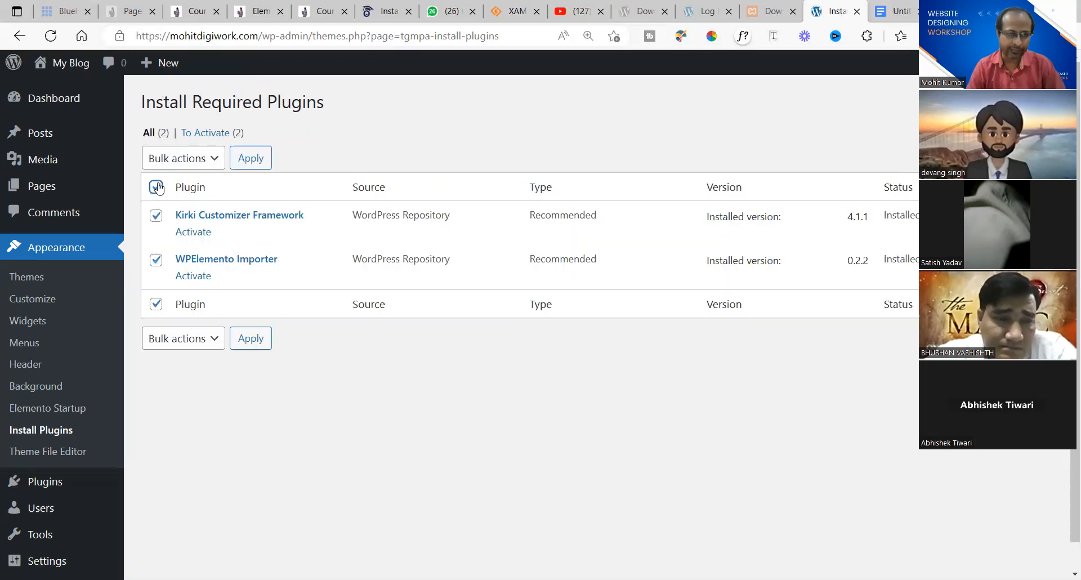
{"action": "left_click", "coordinate": [178, 160]}
{"action": "left_click", "coordinate": [175, 226]}
{"action": "left_click", "coordinate": [250, 159]}
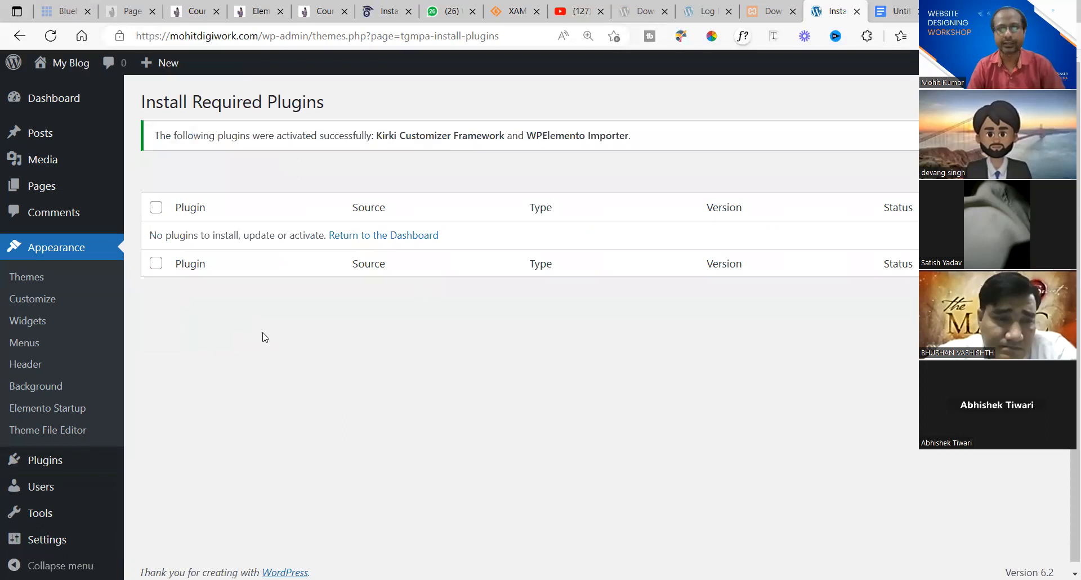
{"action": "left_click", "coordinate": [46, 287]}
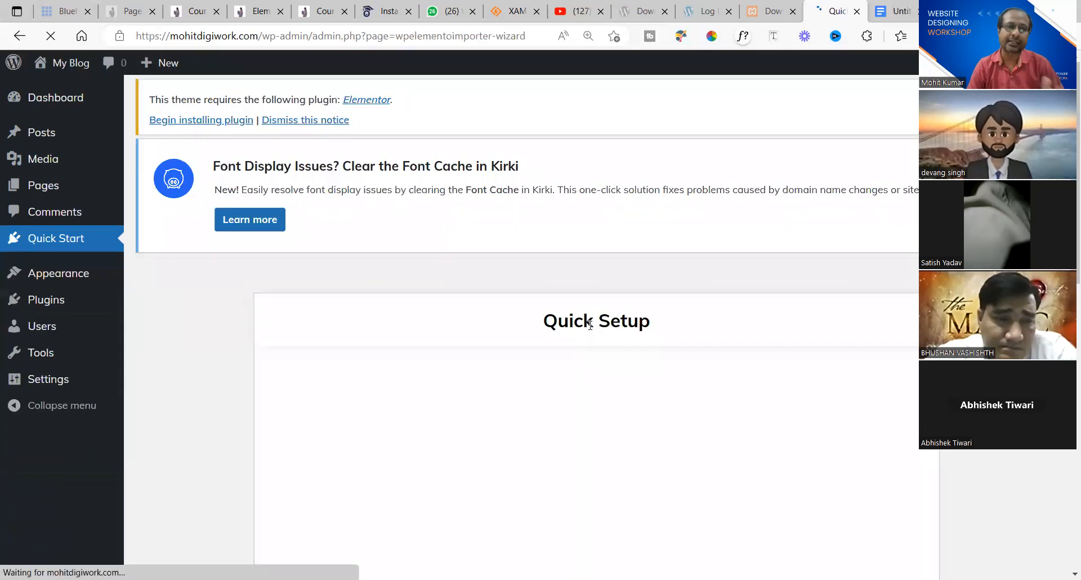
Highlight the Elementor requirement notice and start its Begin installing plugin link.
{"action": "scroll", "coordinate": [597, 282], "scroll_direction": "down", "scroll_amount": 4}
{"action": "scroll", "coordinate": [486, 225], "scroll_direction": "up", "scroll_amount": 4}
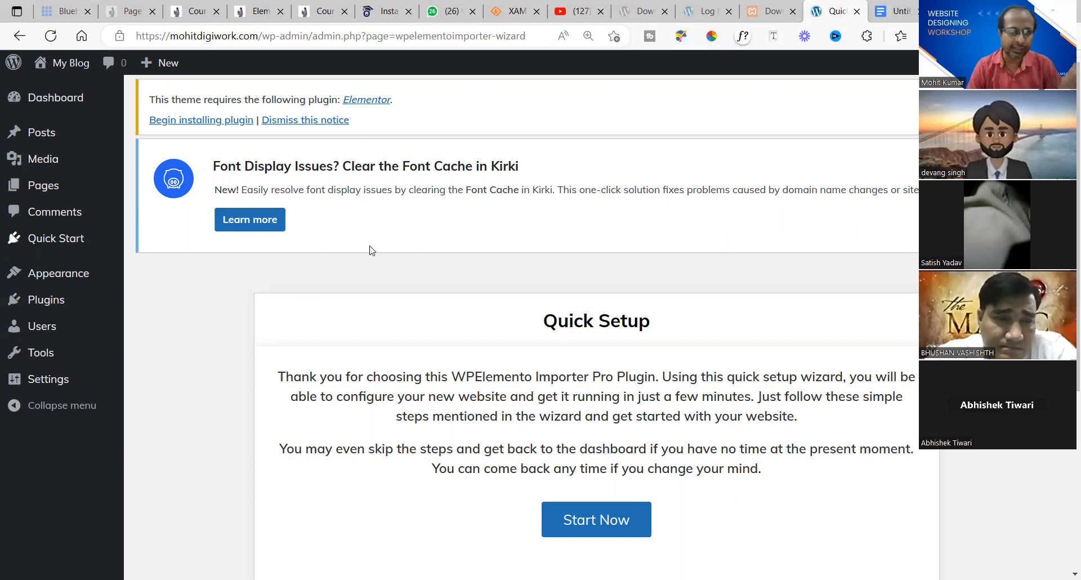
{"action": "left_click_drag", "start_coordinate": [156, 100], "coordinate": [317, 102]}
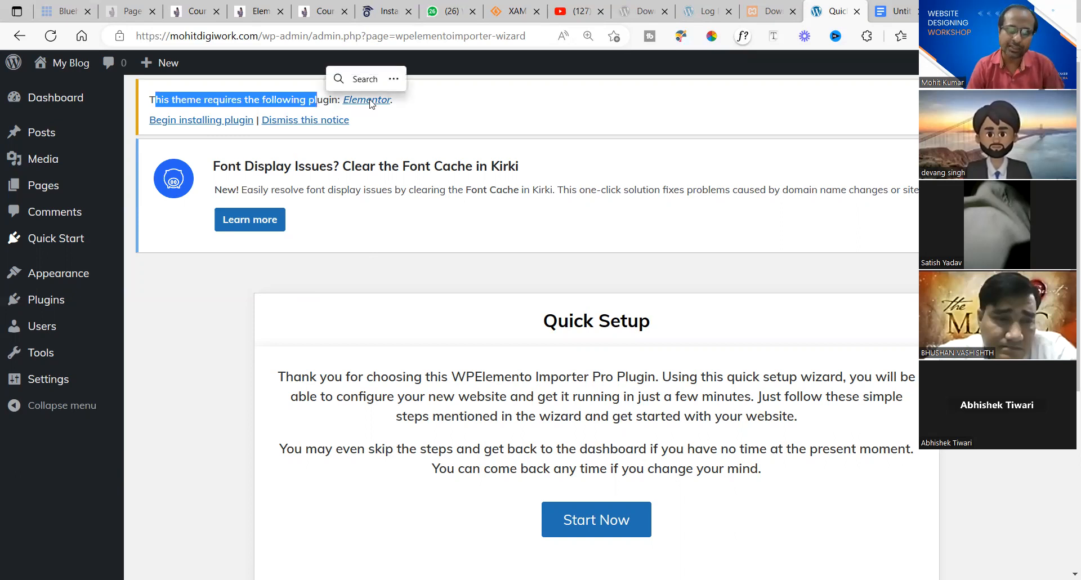
{"action": "left_click", "coordinate": [482, 130]}
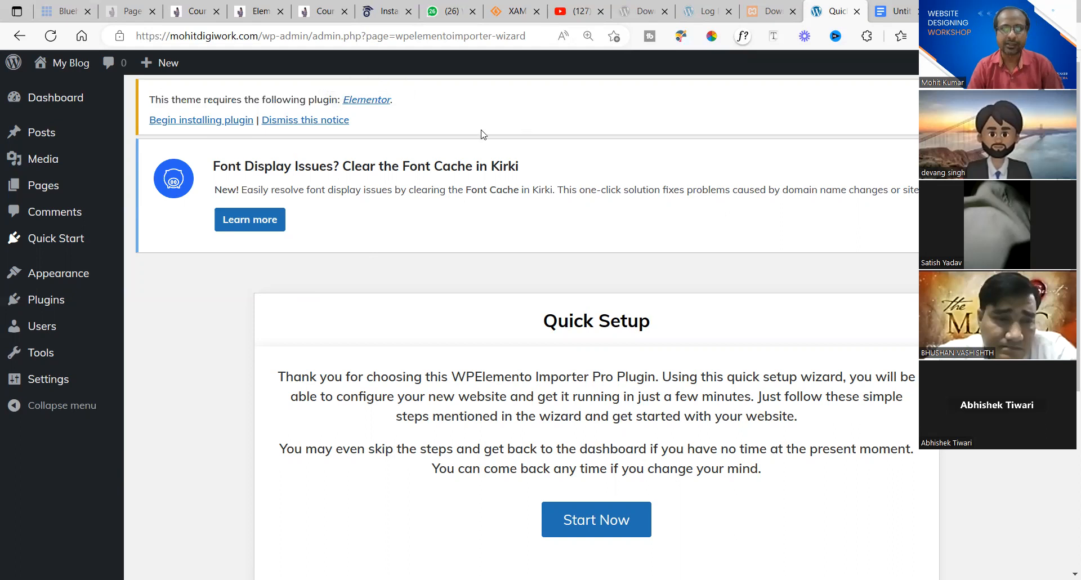
{"action": "left_click", "coordinate": [198, 125]}
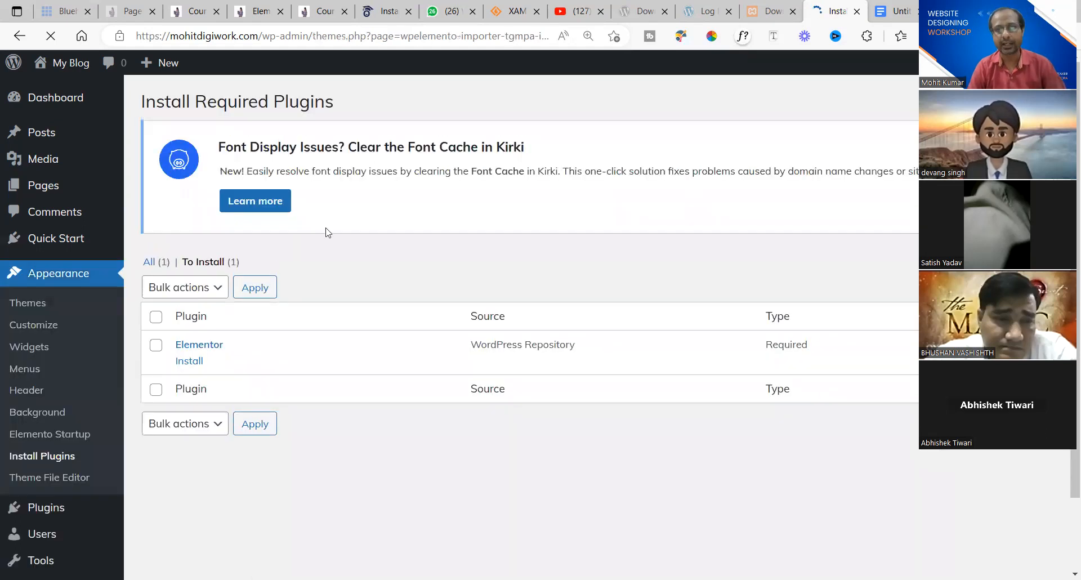
Install Elementor, return to the required plugins list, and activate it.
{"action": "left_click", "coordinate": [189, 361]}
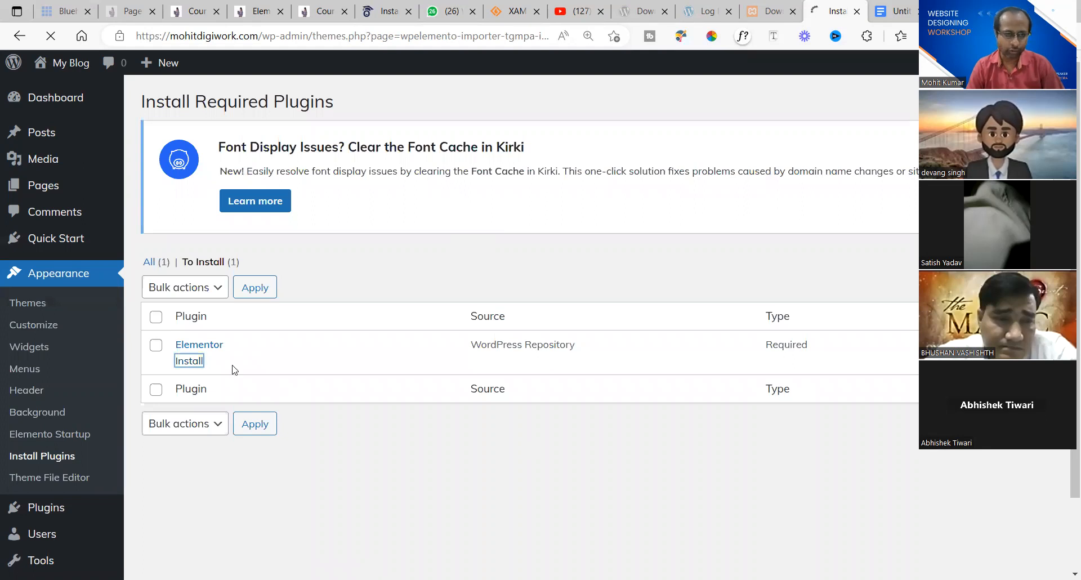
{"action": "left_click", "coordinate": [538, 214]}
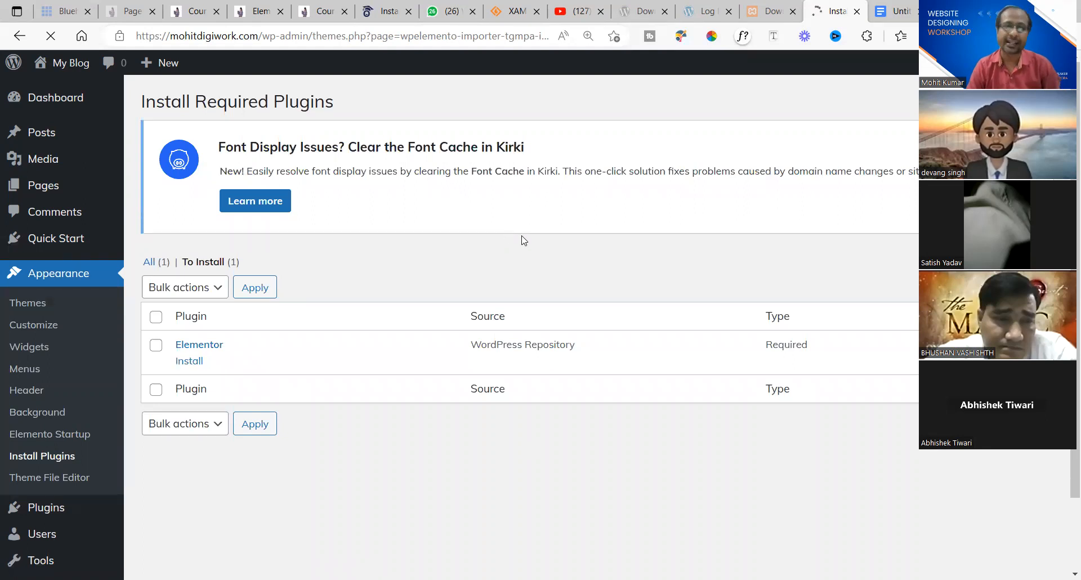
{"action": "left_click", "coordinate": [196, 358]}
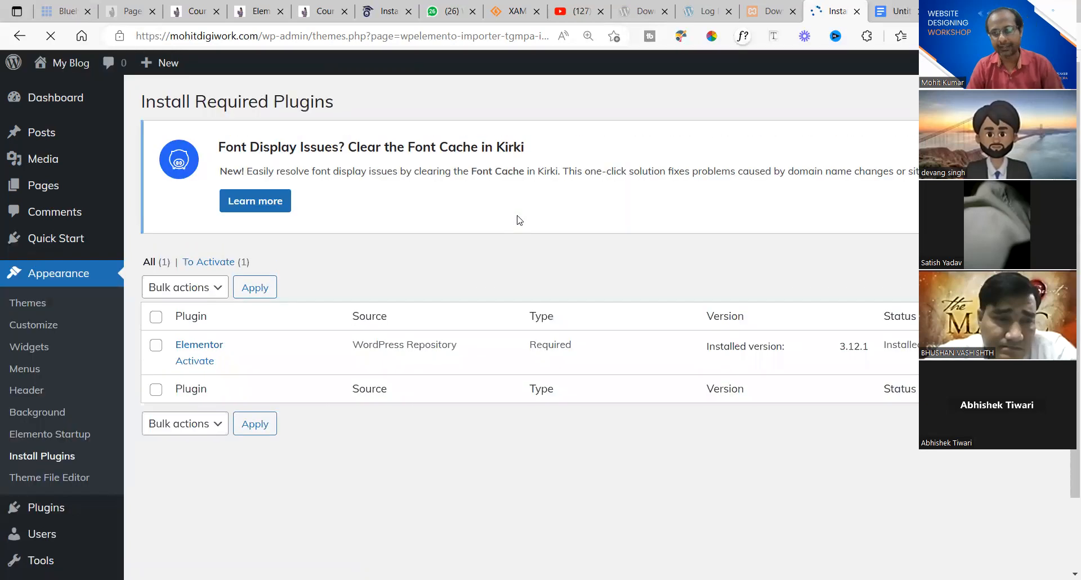
{"action": "left_click", "coordinate": [189, 362]}
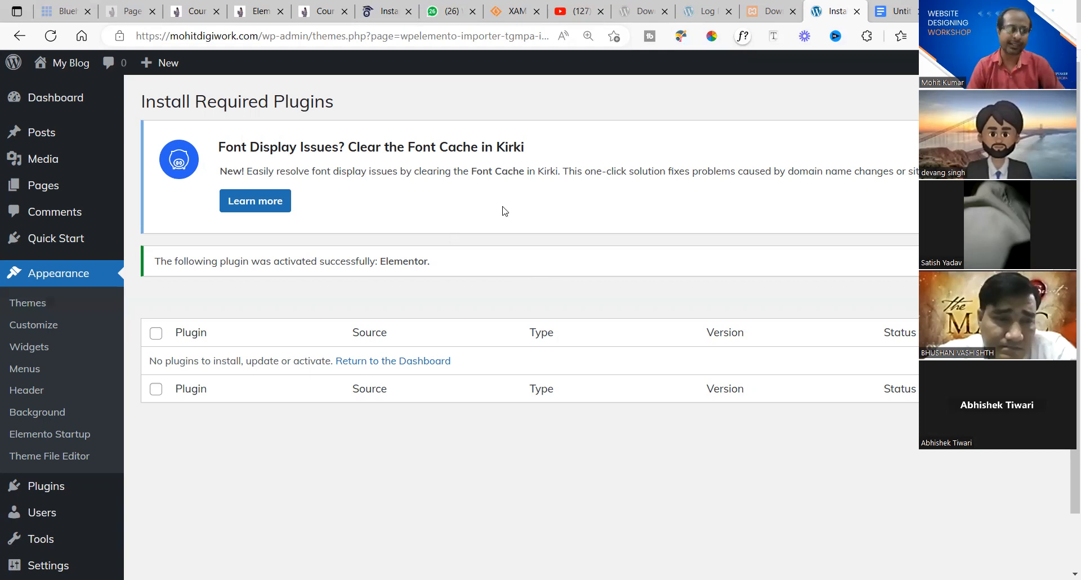
{"action": "left_click", "coordinate": [107, 302]}
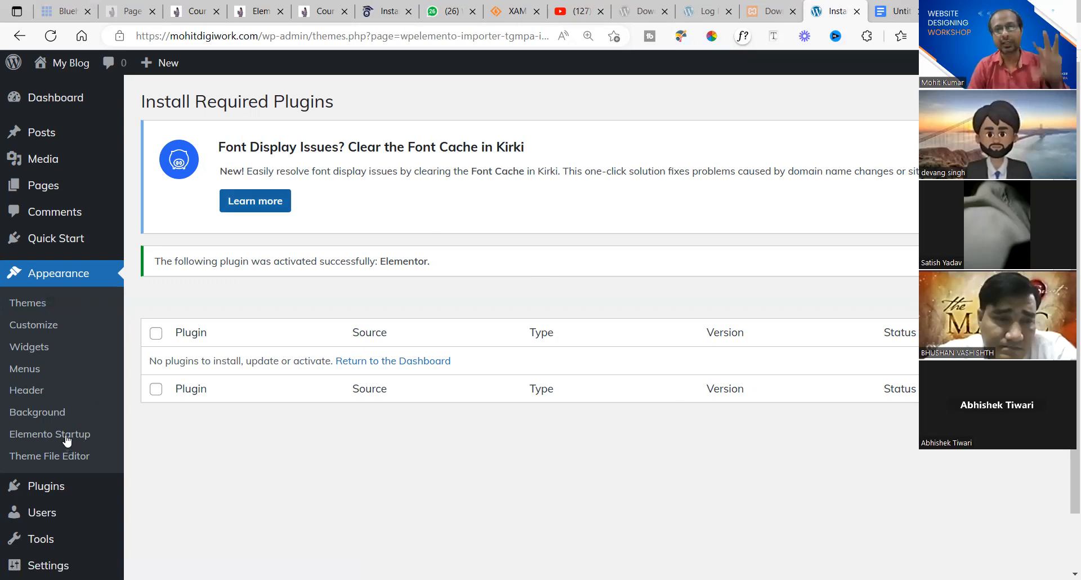
Go to Users > All Users to view the single Administrator account.
{"action": "scroll", "coordinate": [67, 440], "scroll_direction": "down", "scroll_amount": 1}
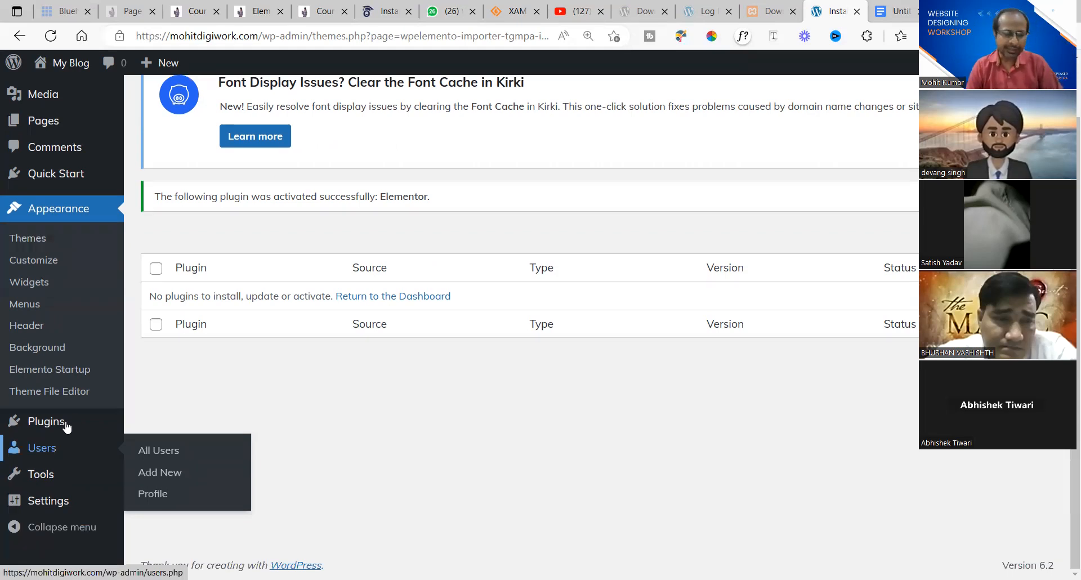
{"action": "mouse_move", "coordinate": [63, 428]}
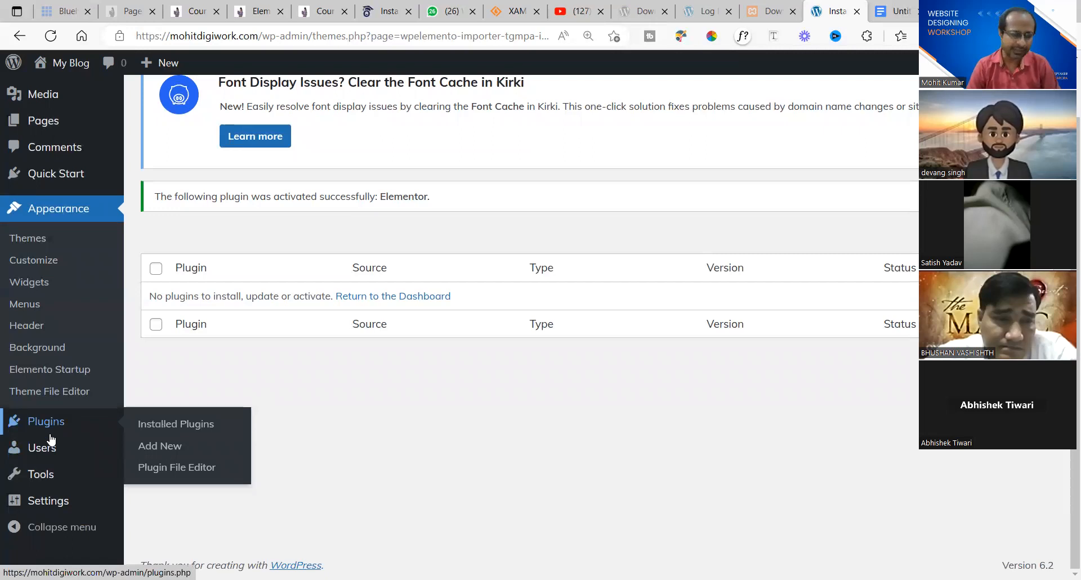
{"action": "mouse_move", "coordinate": [45, 456]}
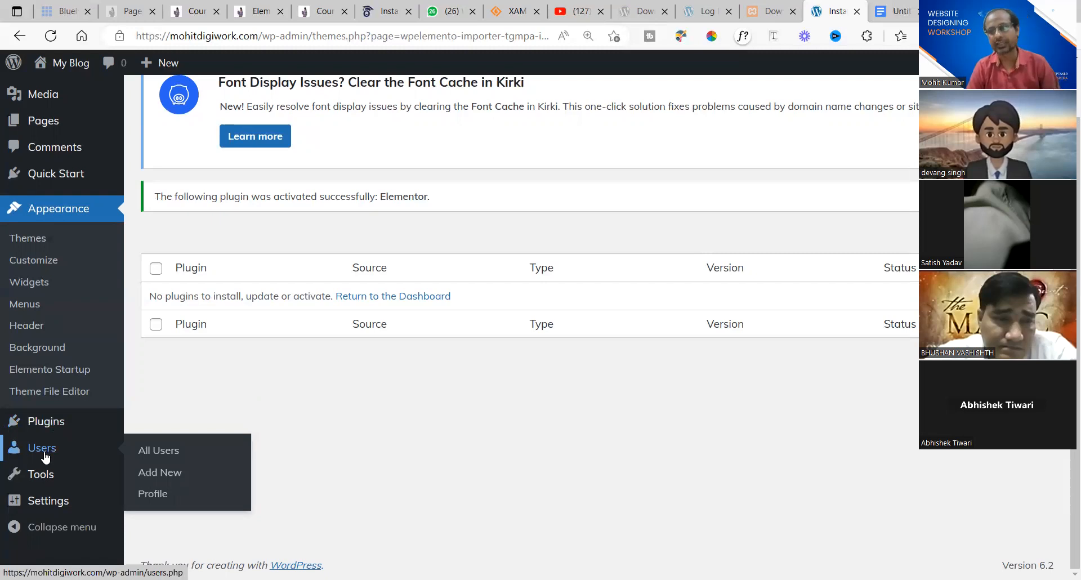
{"action": "left_click", "coordinate": [164, 455]}
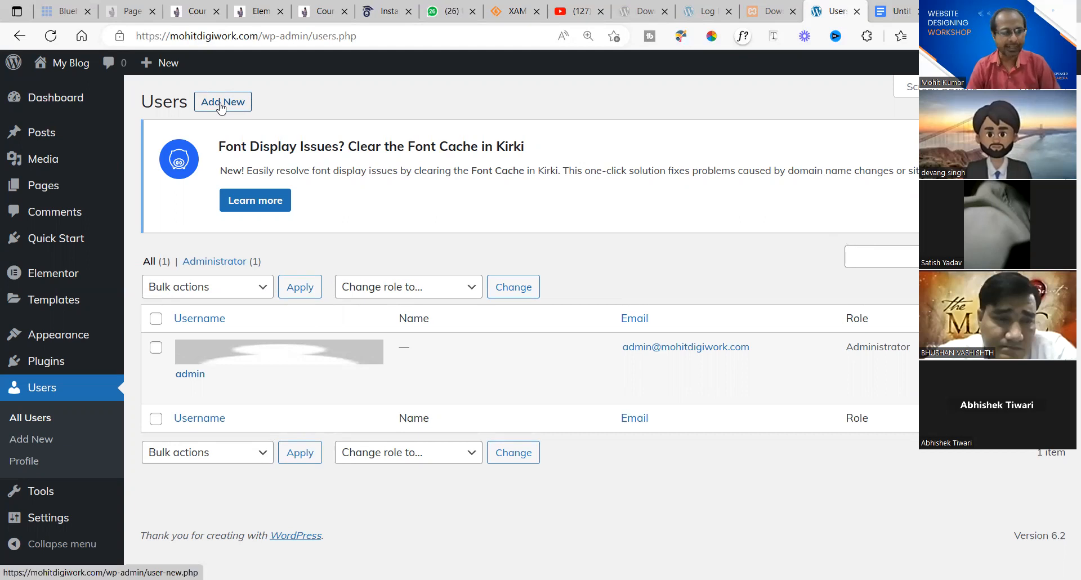
Start a new user and enter their username.
{"action": "left_click", "coordinate": [221, 105]}
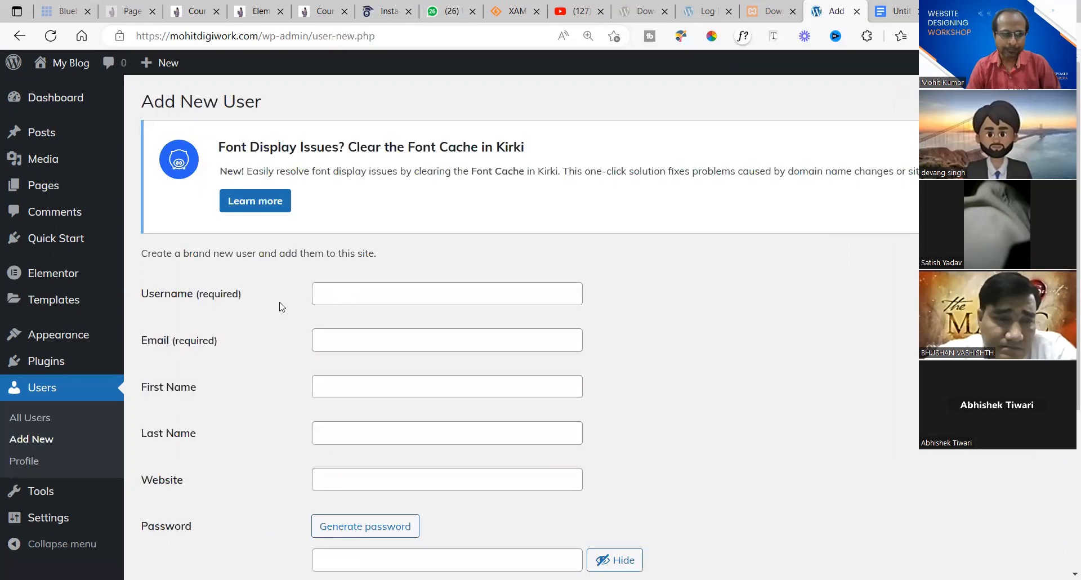
{"action": "scroll", "coordinate": [276, 296], "scroll_direction": "down", "scroll_amount": 3}
{"action": "left_click", "coordinate": [358, 135]}
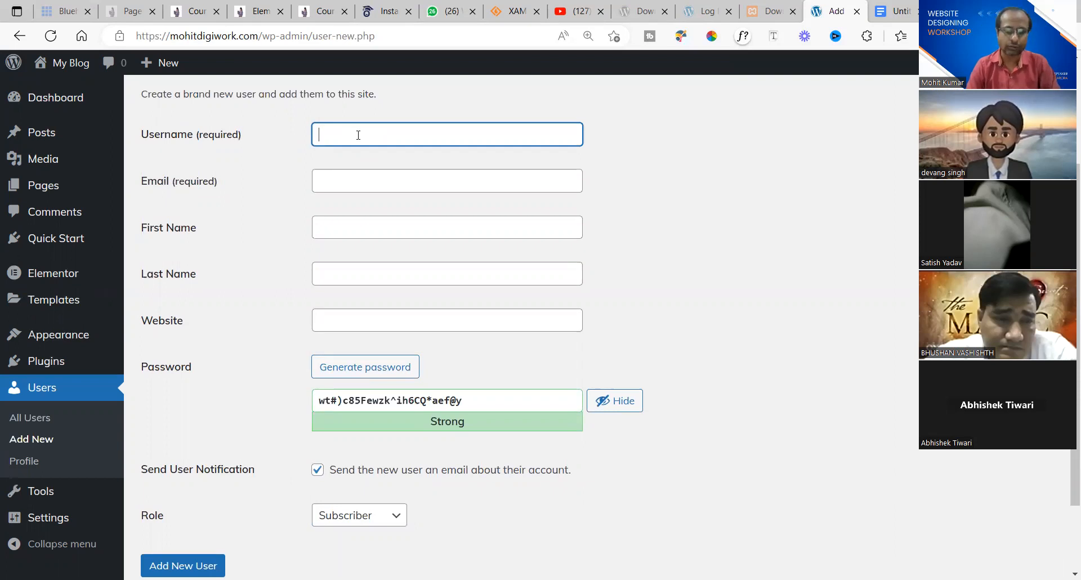
{"action": "type", "text": "yitmoh"}
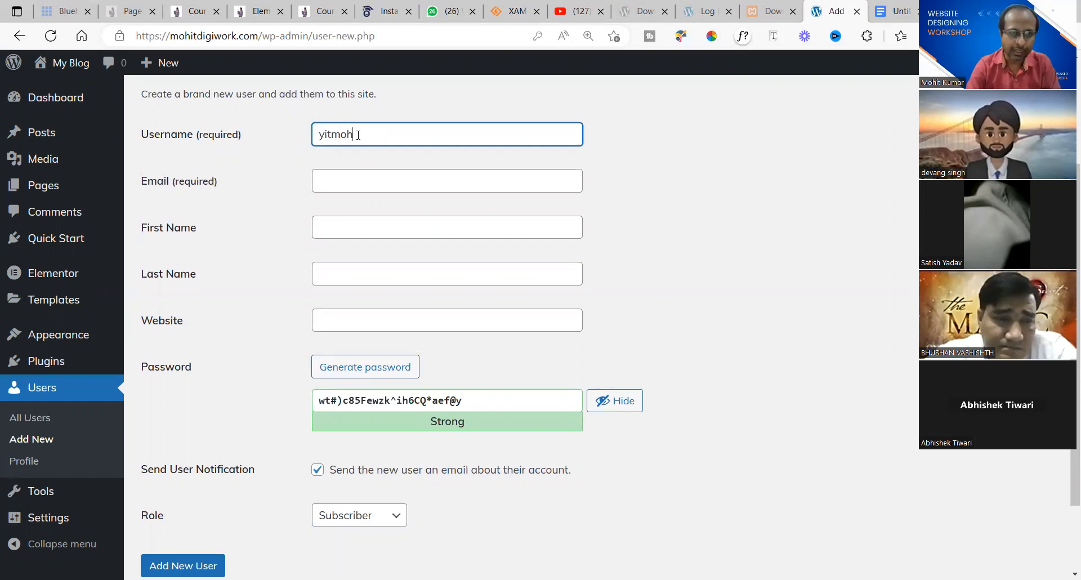
{"action": "type", "text": "it23"}
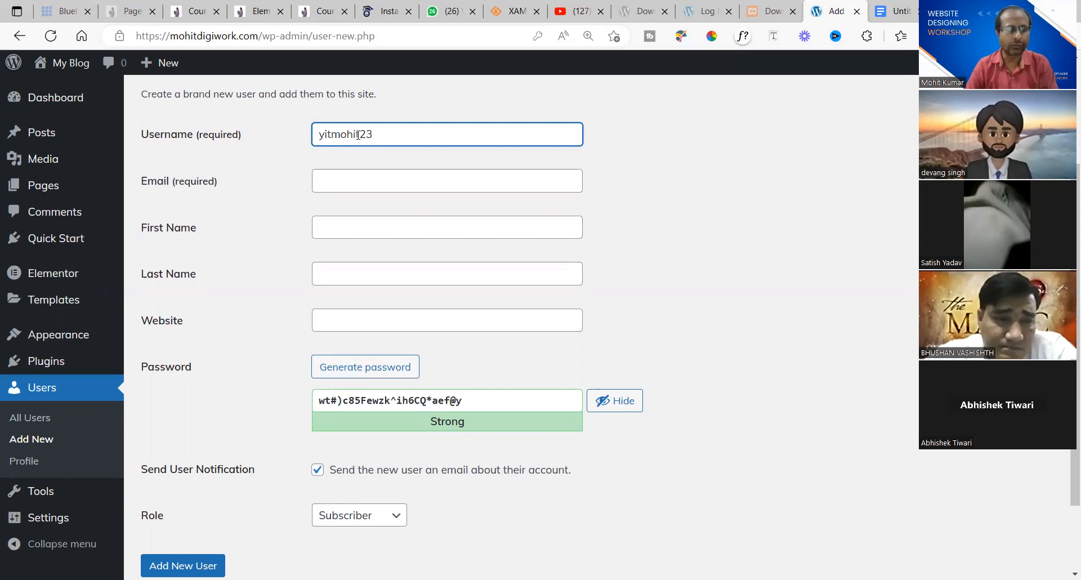
Fill in the new user's e-mail and name from a saved contact suggestion.
{"action": "left_click", "coordinate": [343, 180]}
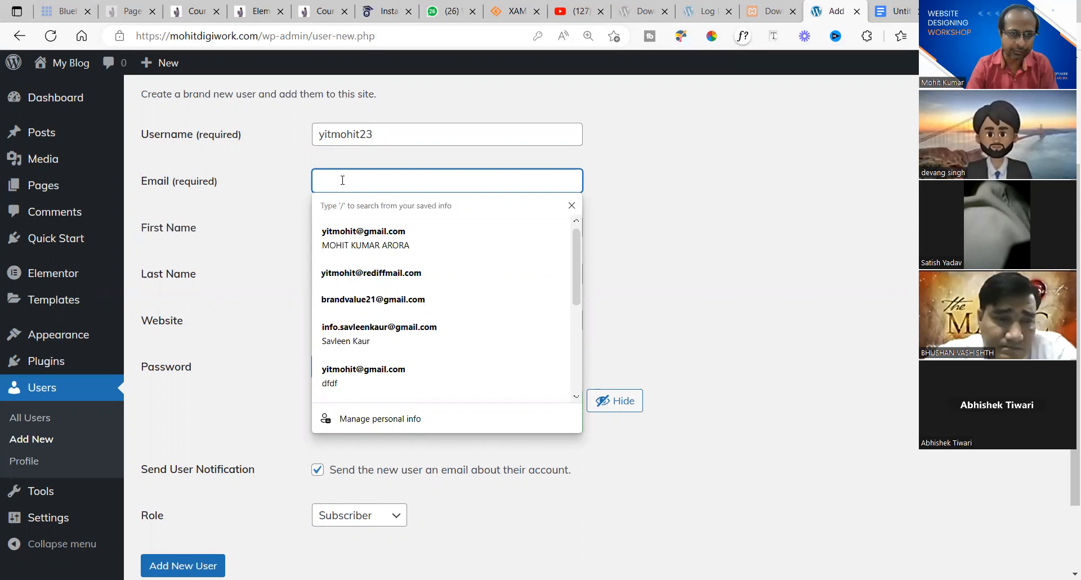
{"action": "type", "text": "himchi"}
{"action": "key", "text": "BackSpace"}
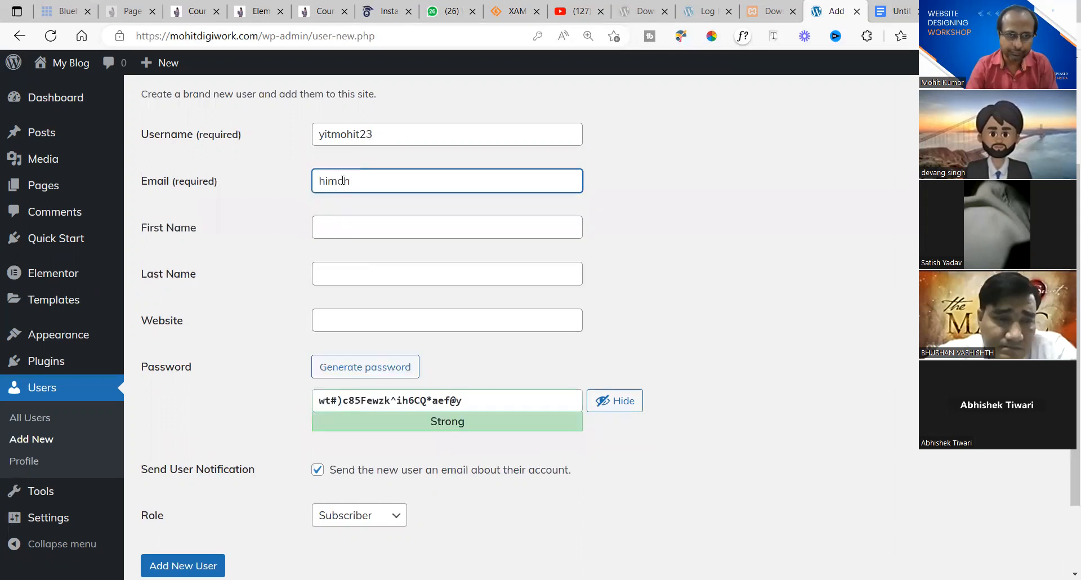
{"action": "key", "text": "BackSpace"}
{"action": "type", "text": "h"}
{"action": "key", "text": "BackSpace"}
{"action": "key", "text": "BackSpace"}
{"action": "key", "text": "BackSpace"}
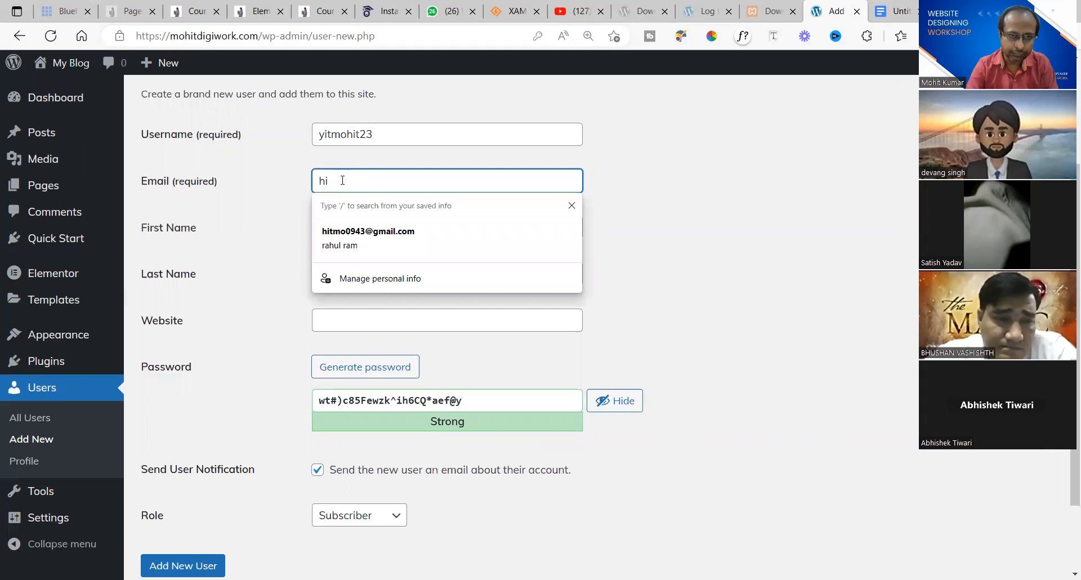
{"action": "left_click", "coordinate": [359, 241]}
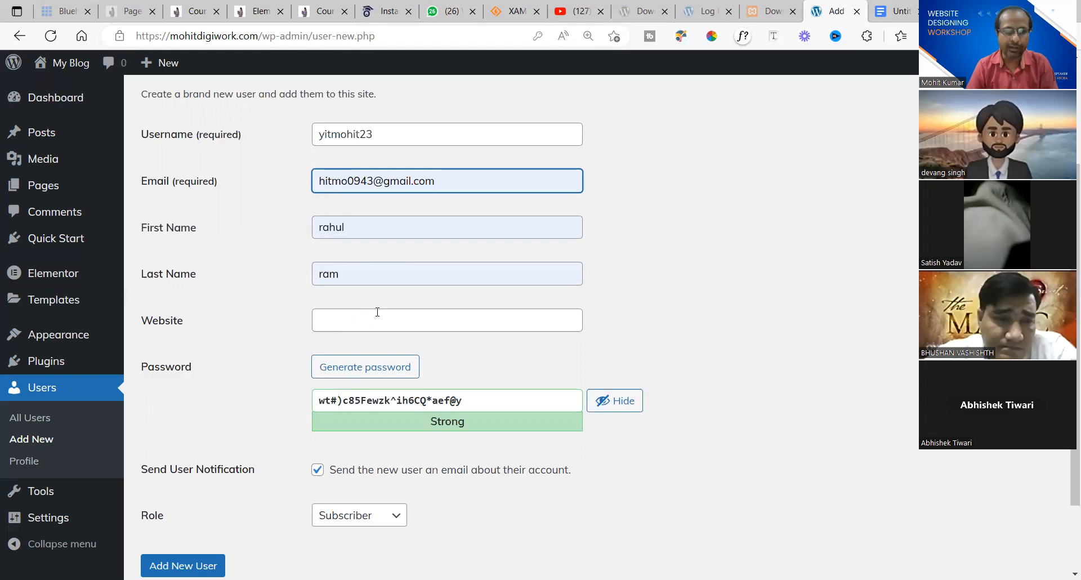
{"action": "scroll", "coordinate": [376, 309], "scroll_direction": "down", "scroll_amount": 2}
{"action": "left_click", "coordinate": [262, 237]}
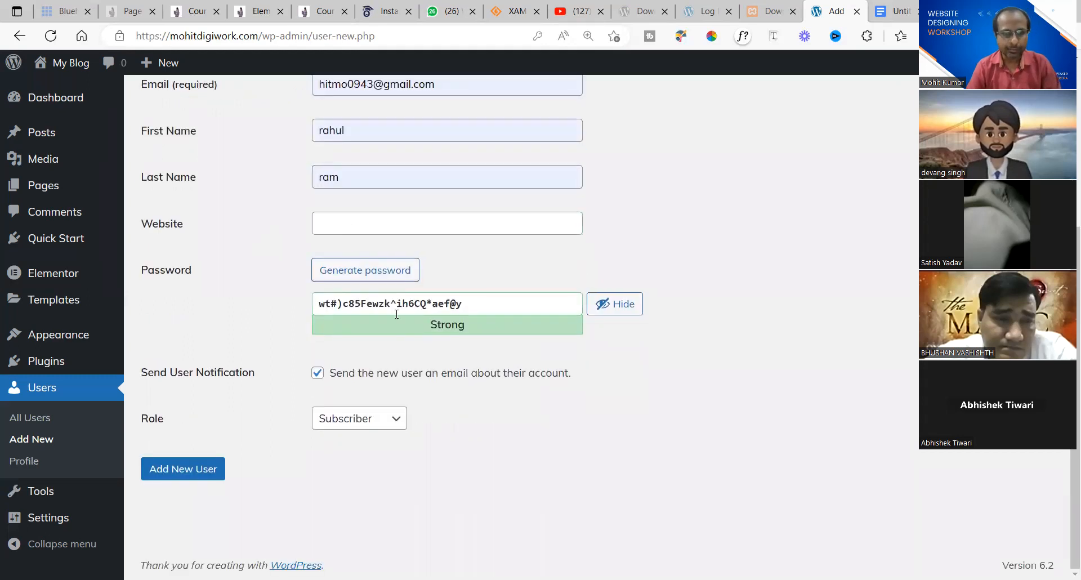
Replace the generated password with a custom medium-strength password.
{"action": "left_click_drag", "start_coordinate": [462, 304], "coordinate": [315, 305]}
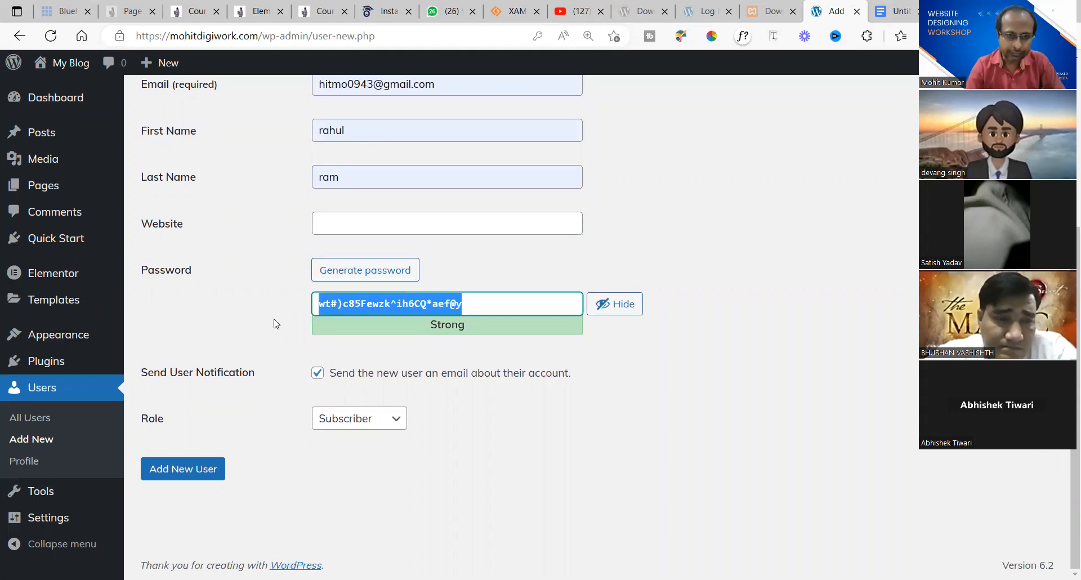
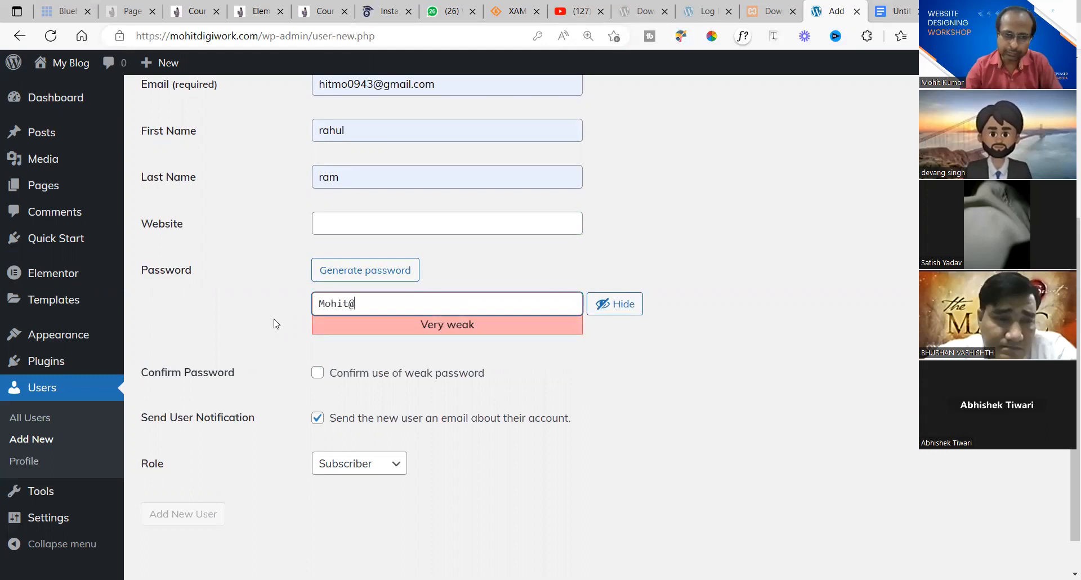
{"action": "left_click", "coordinate": [250, 245]}
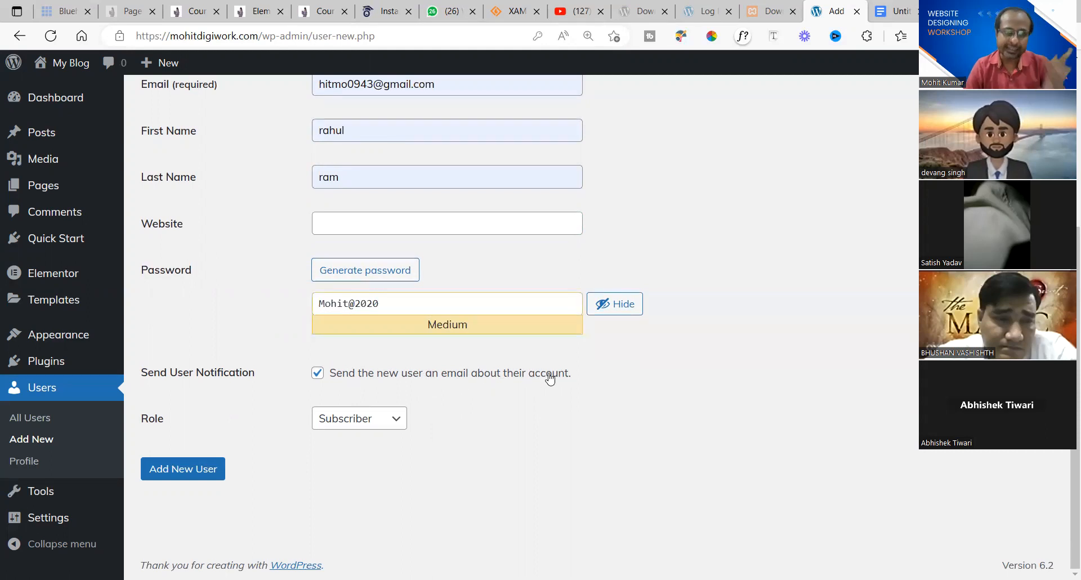
{"action": "scroll", "coordinate": [550, 379], "scroll_direction": "up", "scroll_amount": 3}
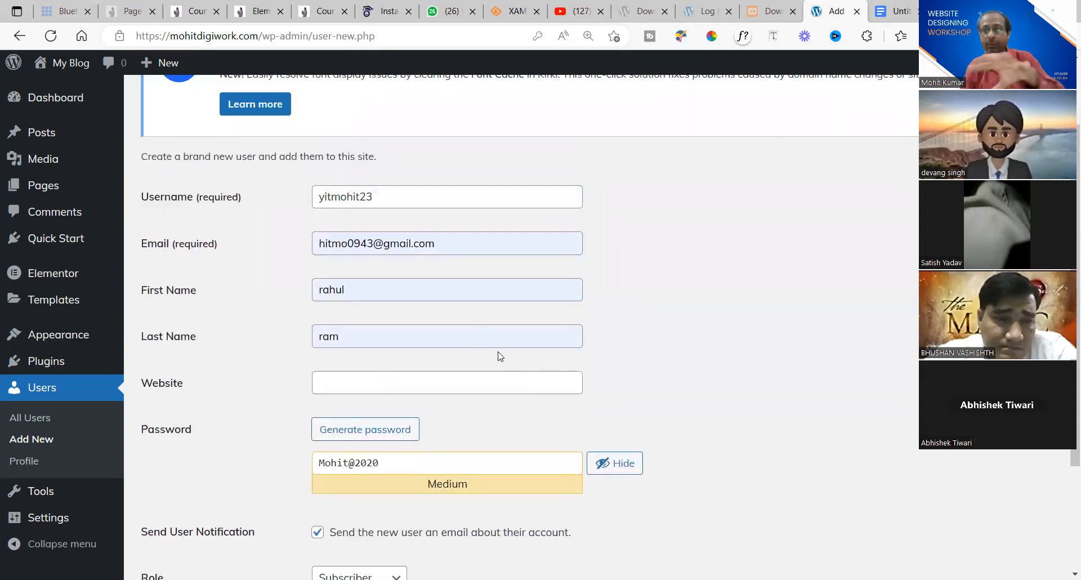
{"action": "scroll", "coordinate": [498, 356], "scroll_direction": "down", "scroll_amount": 3}
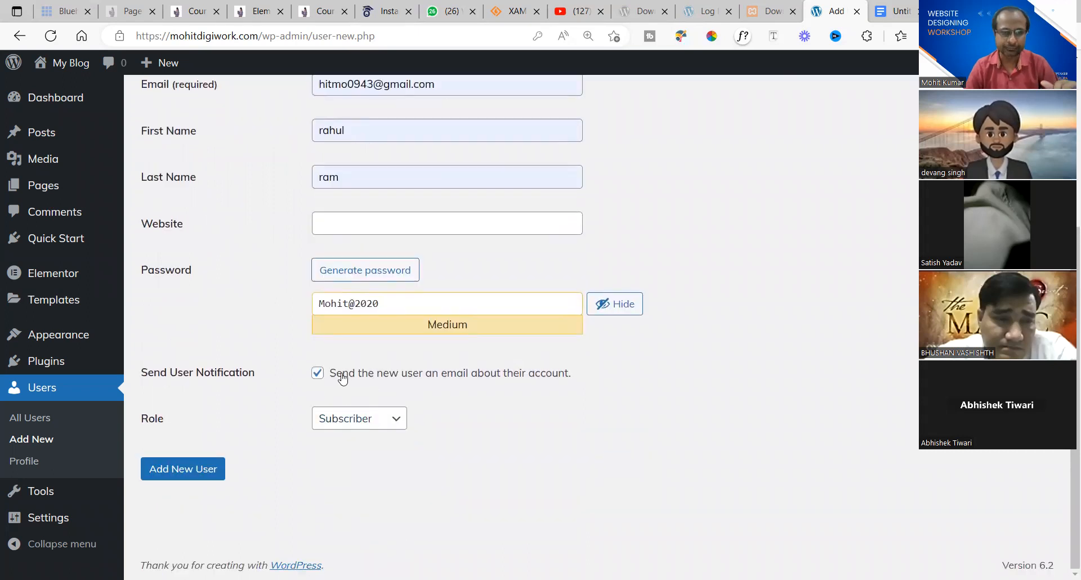
{"action": "left_click_drag", "start_coordinate": [150, 421], "coordinate": [233, 428]}
{"action": "left_click", "coordinate": [514, 429]}
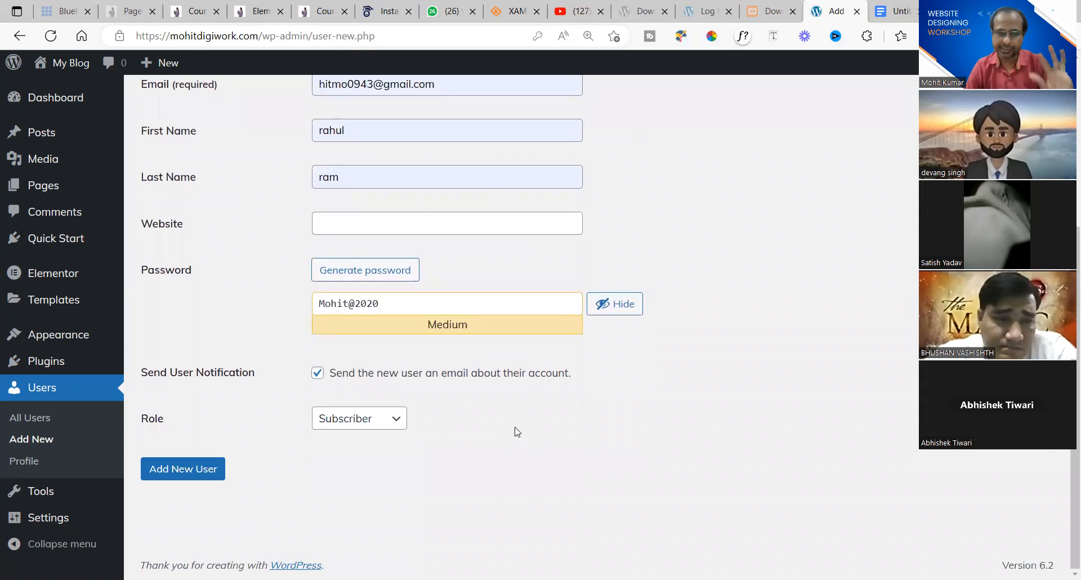
{"action": "scroll", "coordinate": [514, 430], "scroll_direction": "up", "scroll_amount": 3}
{"action": "scroll", "coordinate": [397, 346], "scroll_direction": "down", "scroll_amount": 3}
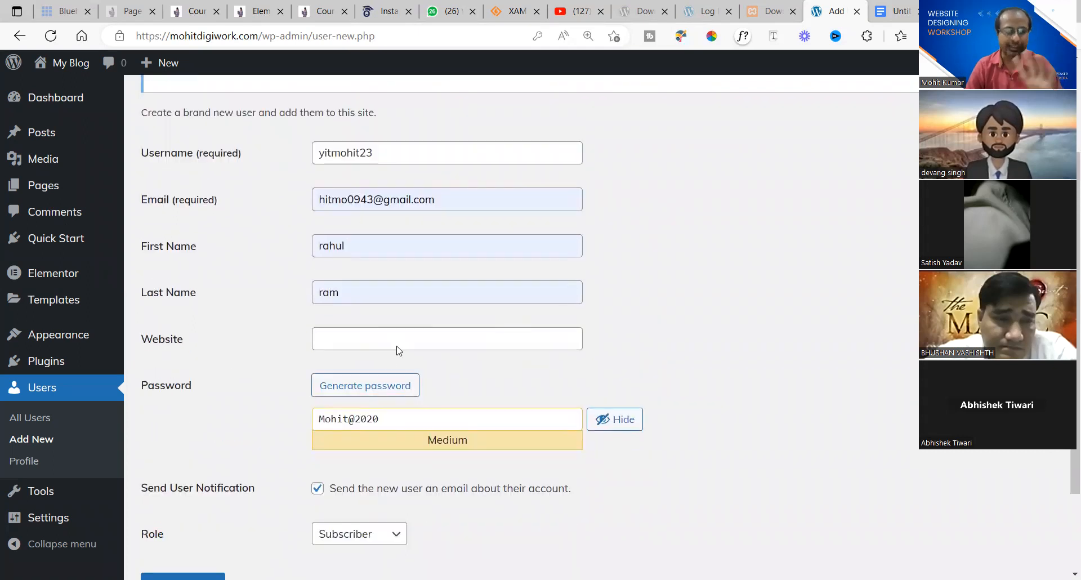
{"action": "scroll", "coordinate": [292, 258], "scroll_direction": "up", "scroll_amount": 2}
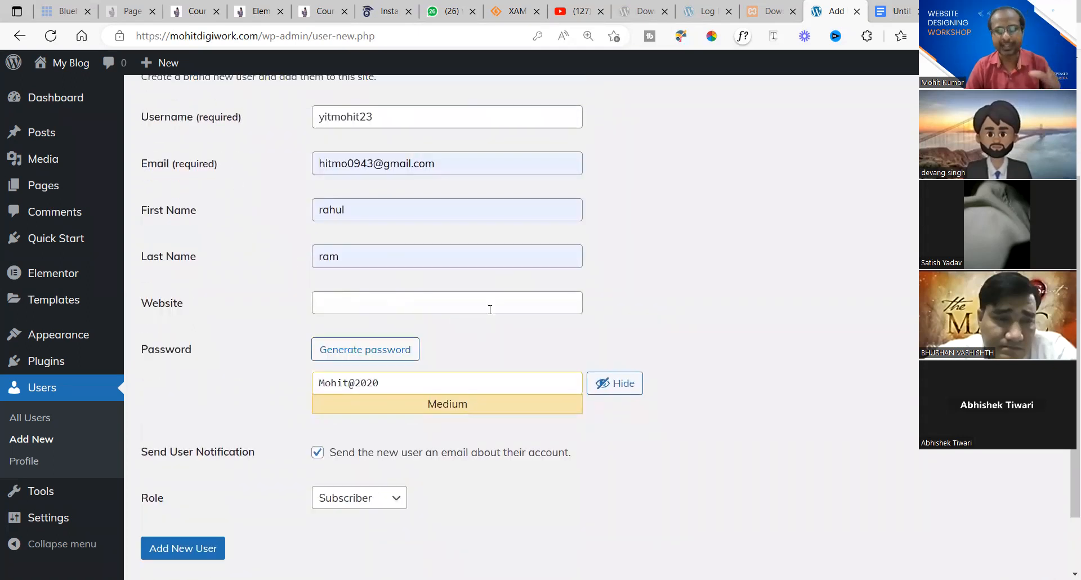
{"action": "scroll", "coordinate": [491, 309], "scroll_direction": "down", "scroll_amount": 2}
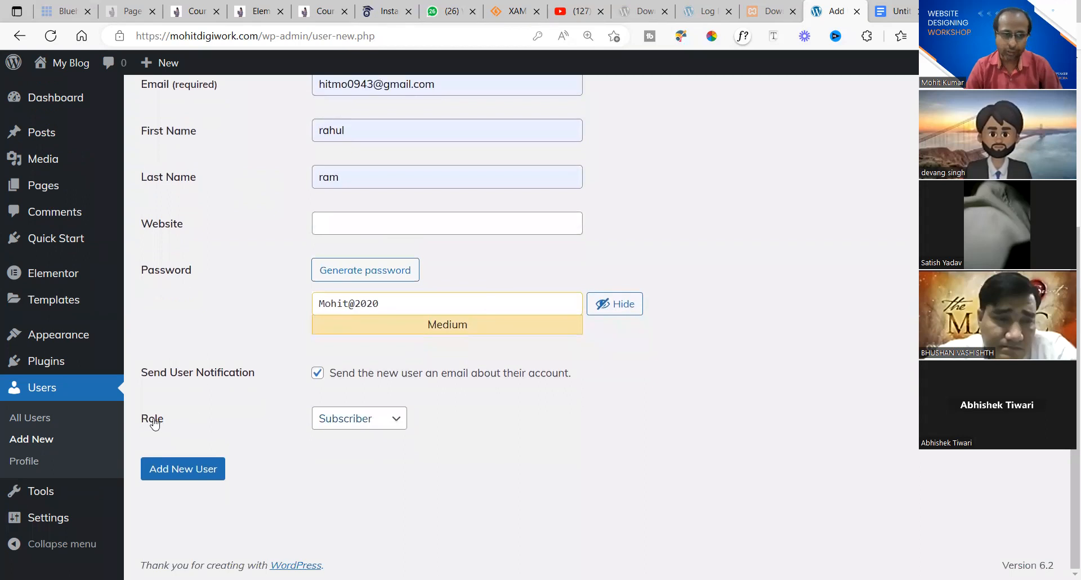
Choose Author from the Role list and add the new user.
{"action": "left_click", "coordinate": [358, 422]}
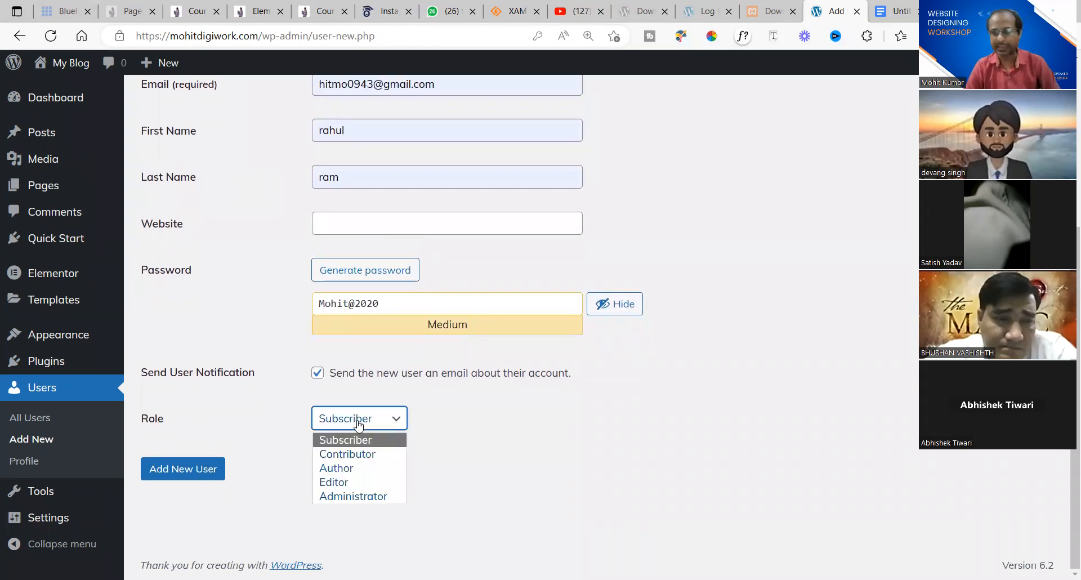
{"action": "key", "text": "Down"}
{"action": "key", "text": "Down"}
{"action": "key", "text": "Down"}
{"action": "key", "text": "Down"}
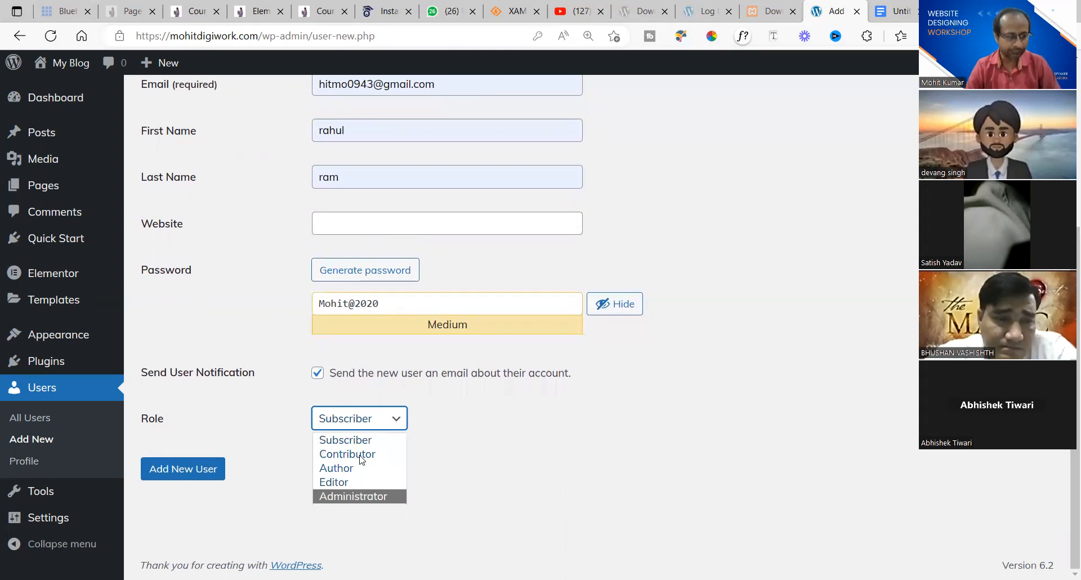
{"action": "key", "text": "Up"}
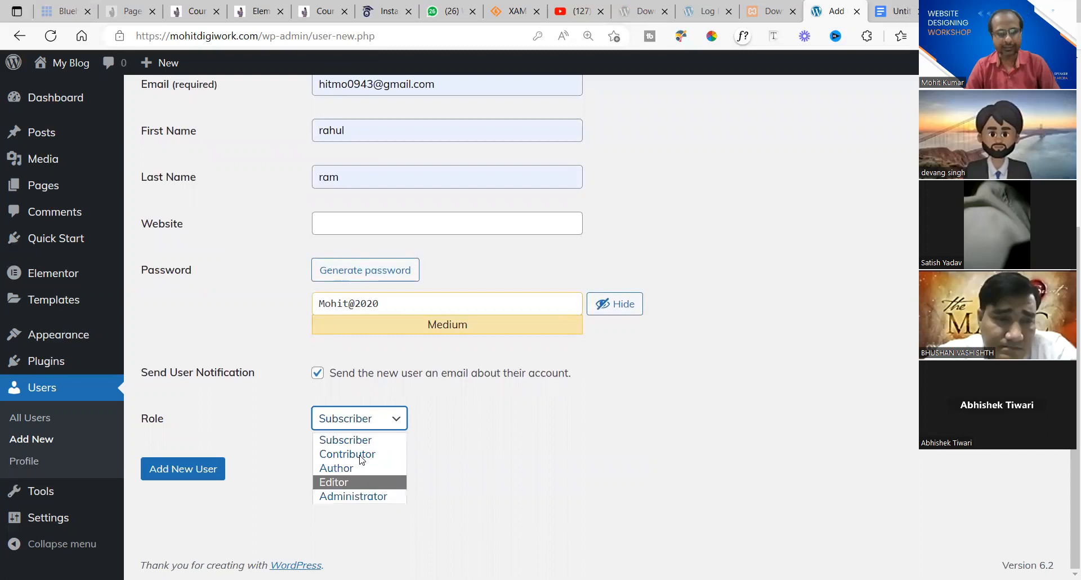
{"action": "key", "text": "Up"}
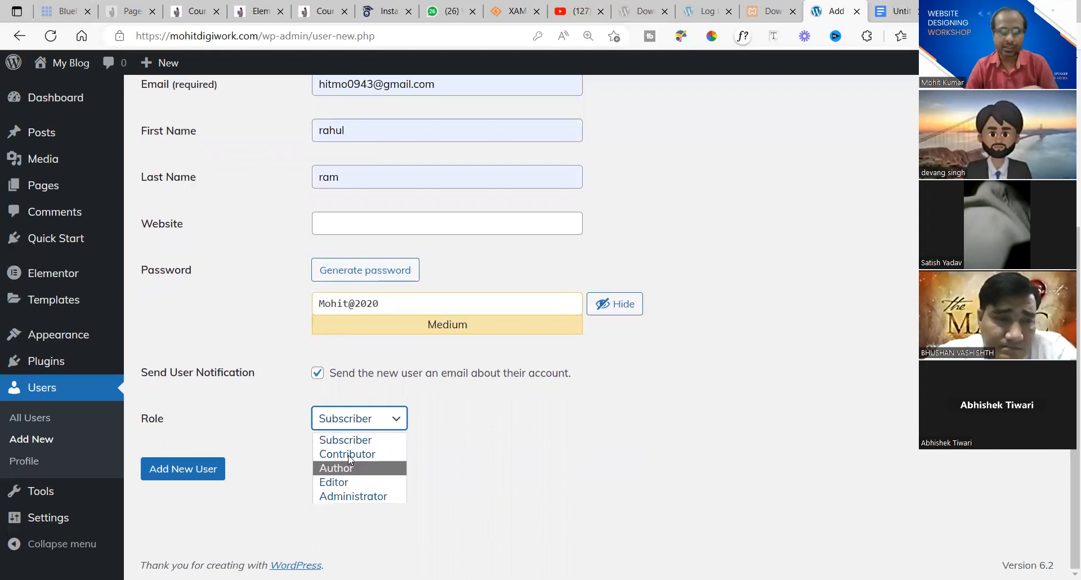
{"action": "key", "text": "Up"}
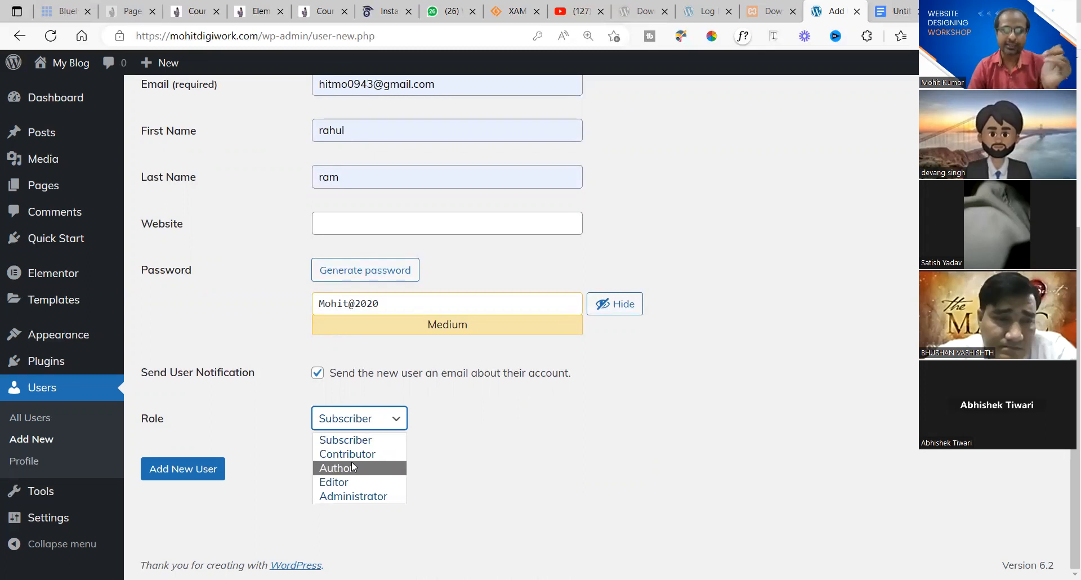
{"action": "left_click", "coordinate": [351, 467]}
{"action": "left_click", "coordinate": [220, 466]}
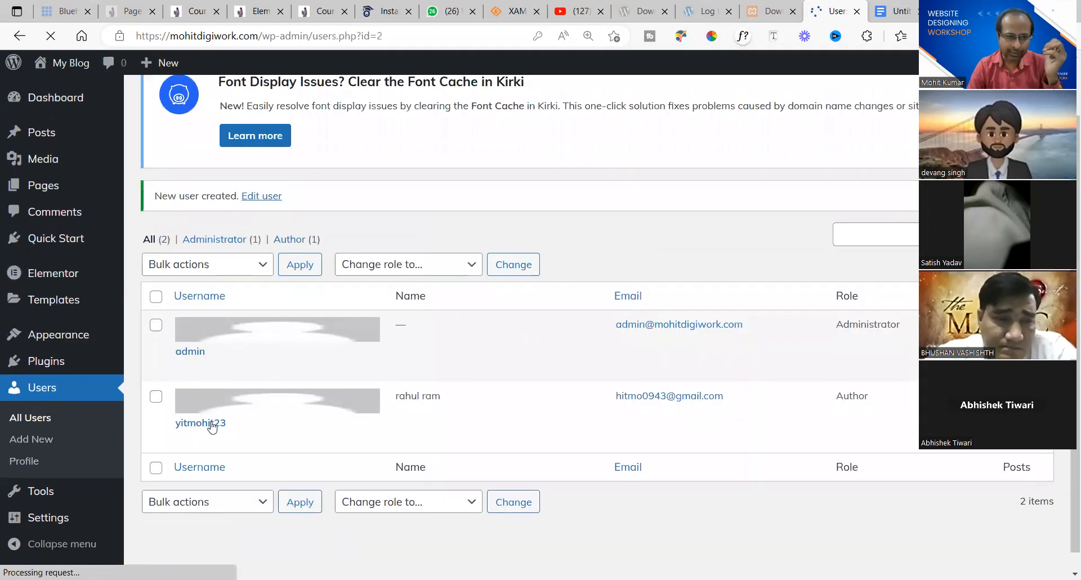
Confirm the new Author is in the Users list, then open a blank browser tab.
{"action": "mouse_move", "coordinate": [212, 426]}
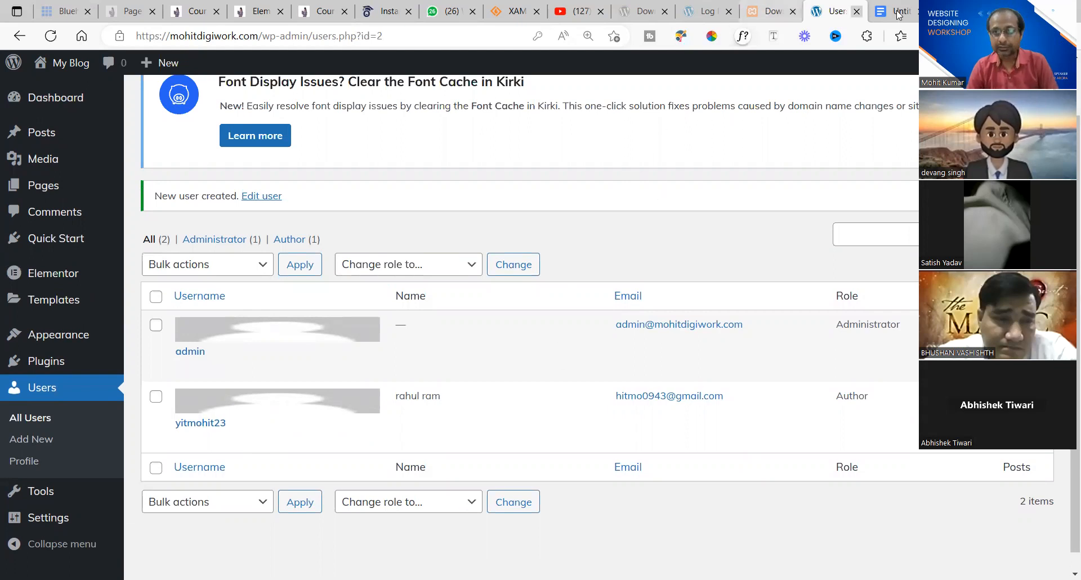
{"action": "key", "text": "ctrl+t"}
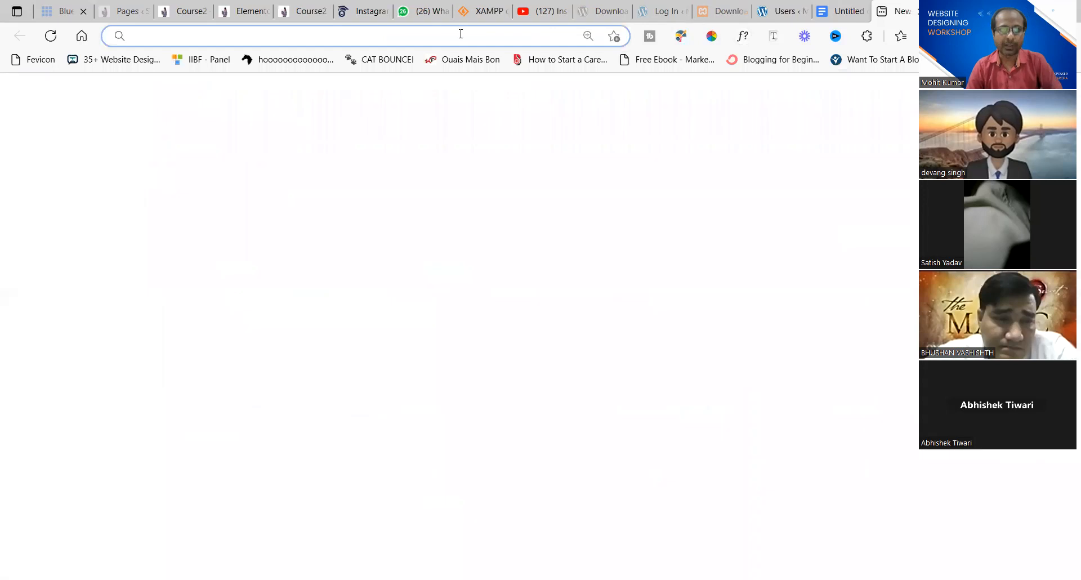
Go to gmail.com from the address bar to load the inbox.
{"action": "type", "text": "gmail"}
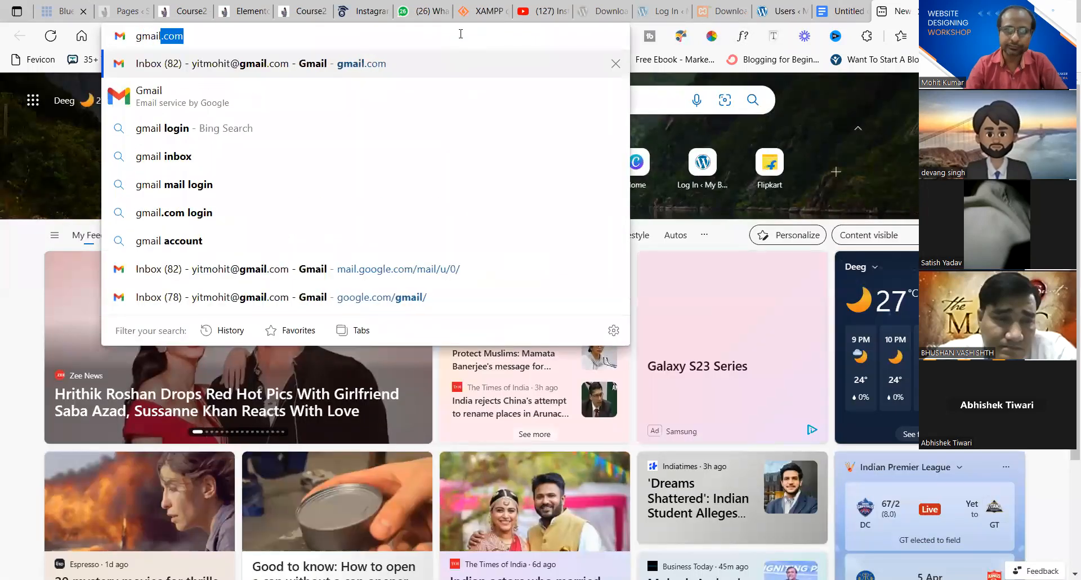
{"action": "key", "text": "Return"}
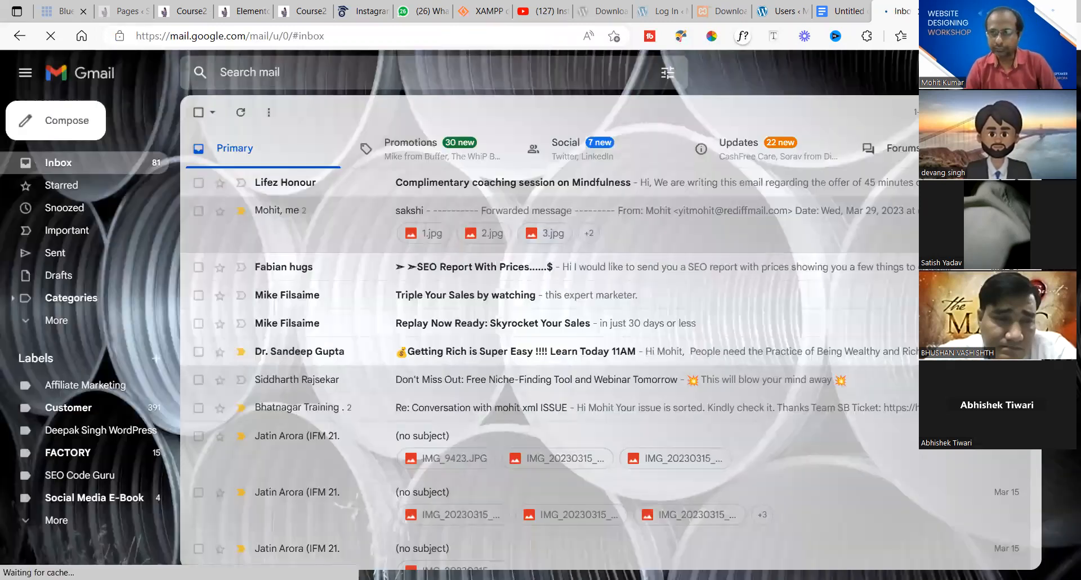
Switch to the second Google account and refresh its Primary inbox.
{"action": "left_click", "coordinate": [1057, 73]}
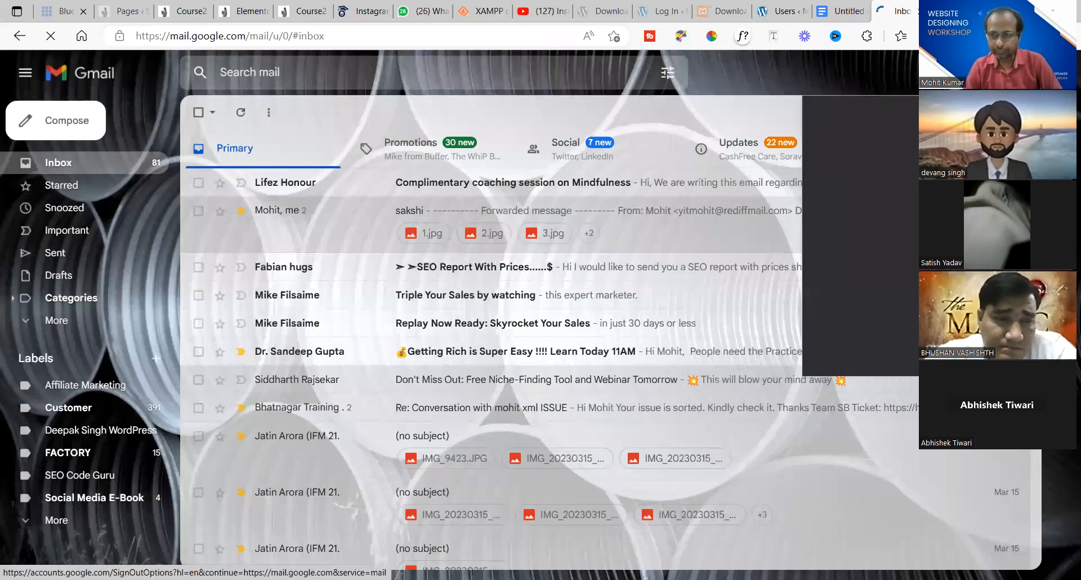
{"action": "left_click", "coordinate": [901, 290]}
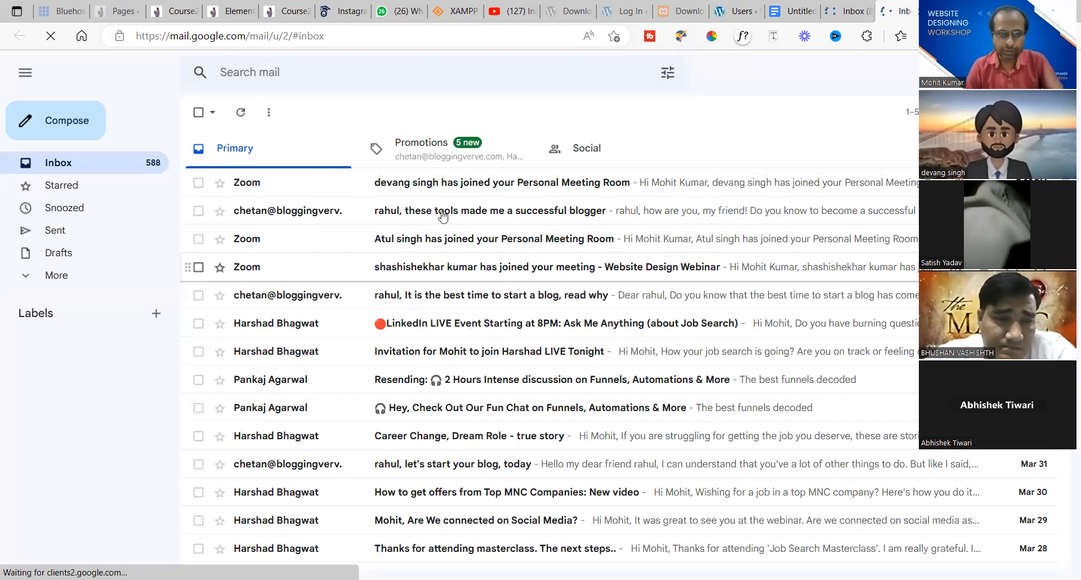
{"action": "left_click", "coordinate": [428, 149]}
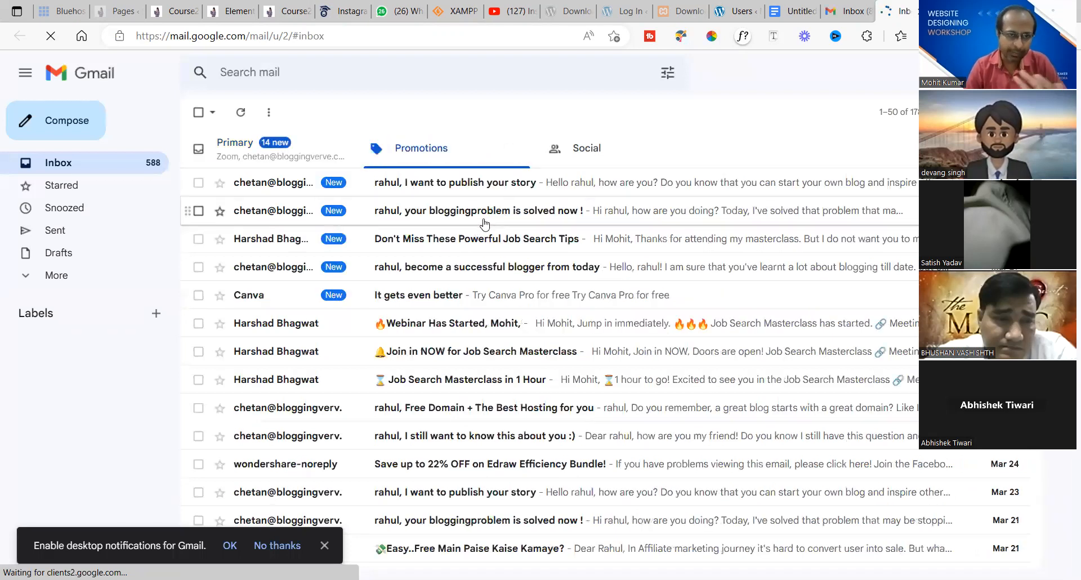
{"action": "left_click", "coordinate": [290, 152]}
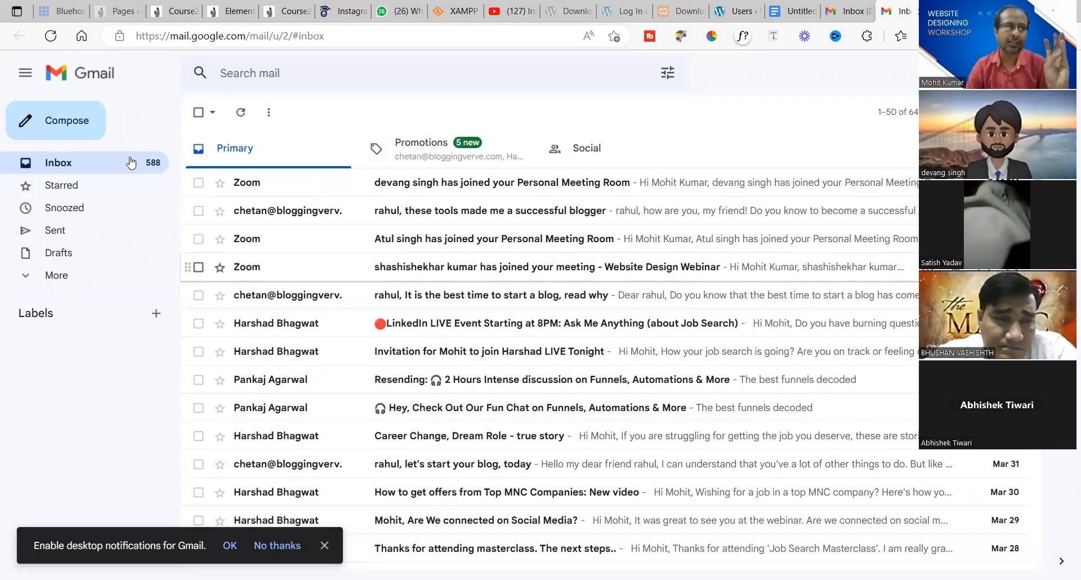
{"action": "left_click", "coordinate": [241, 115]}
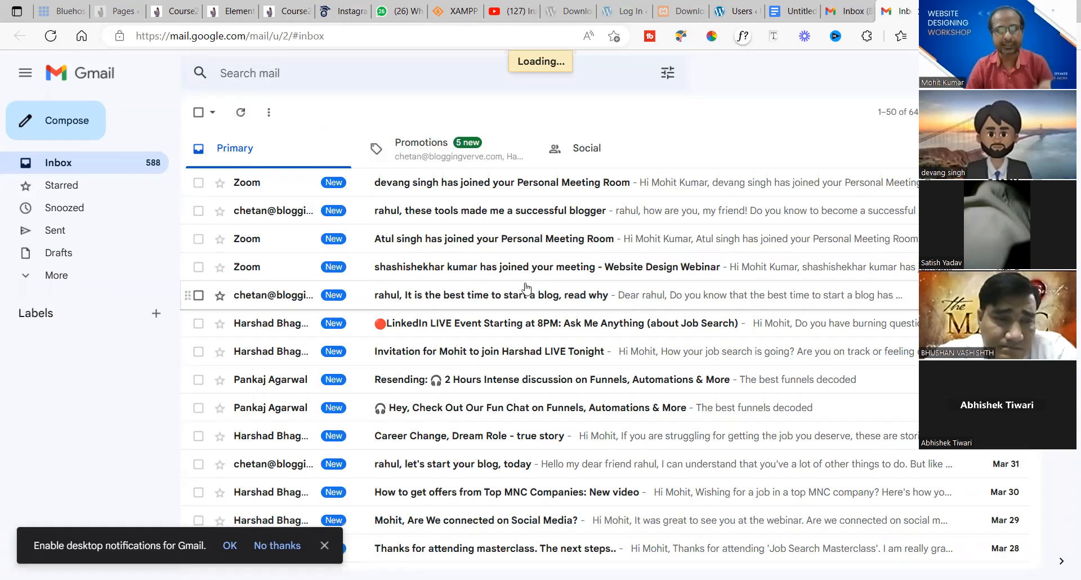
{"action": "left_click", "coordinate": [442, 148]}
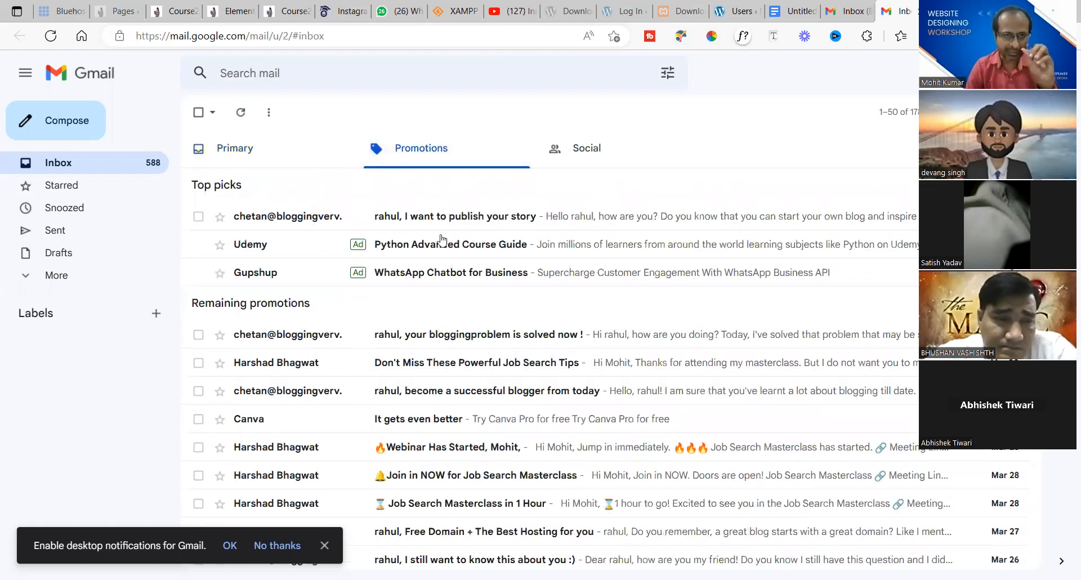
{"action": "left_click", "coordinate": [273, 159]}
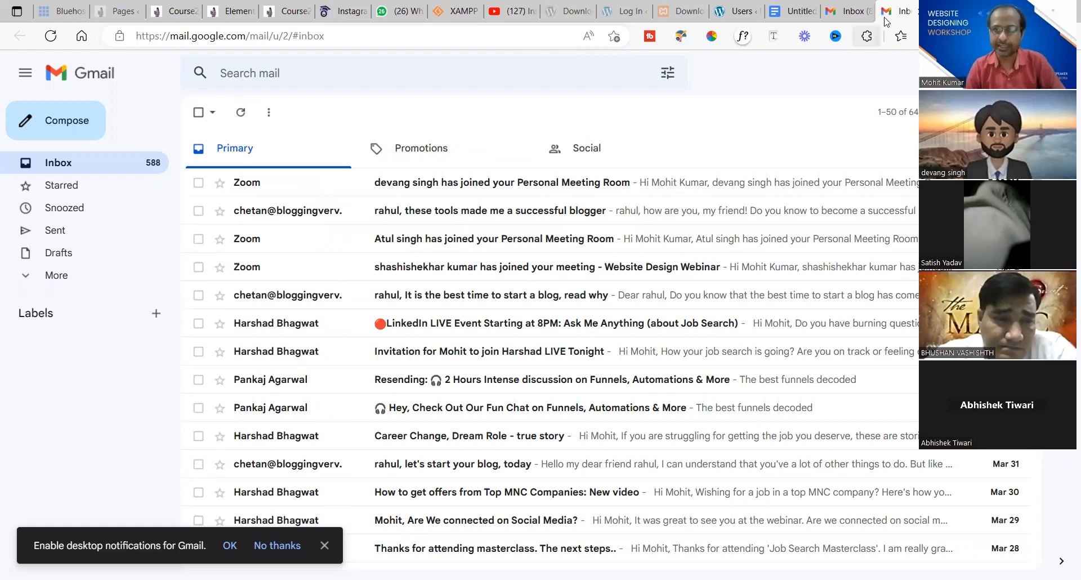
Load mohitdigiwork.com/wp-admin in a new browser tab.
{"action": "key", "text": "ctrl+t"}
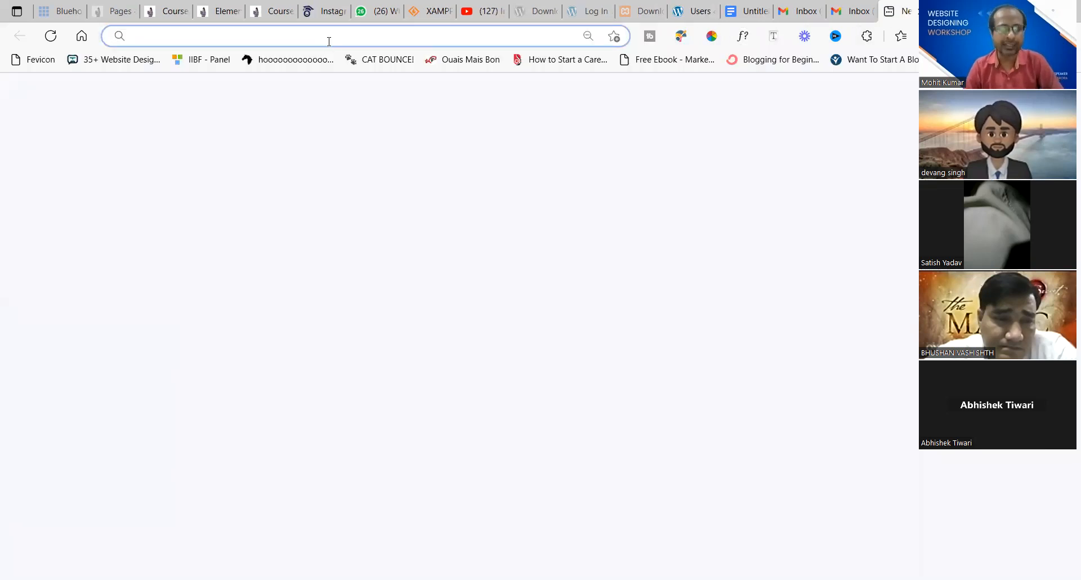
{"action": "type", "text": "s"}
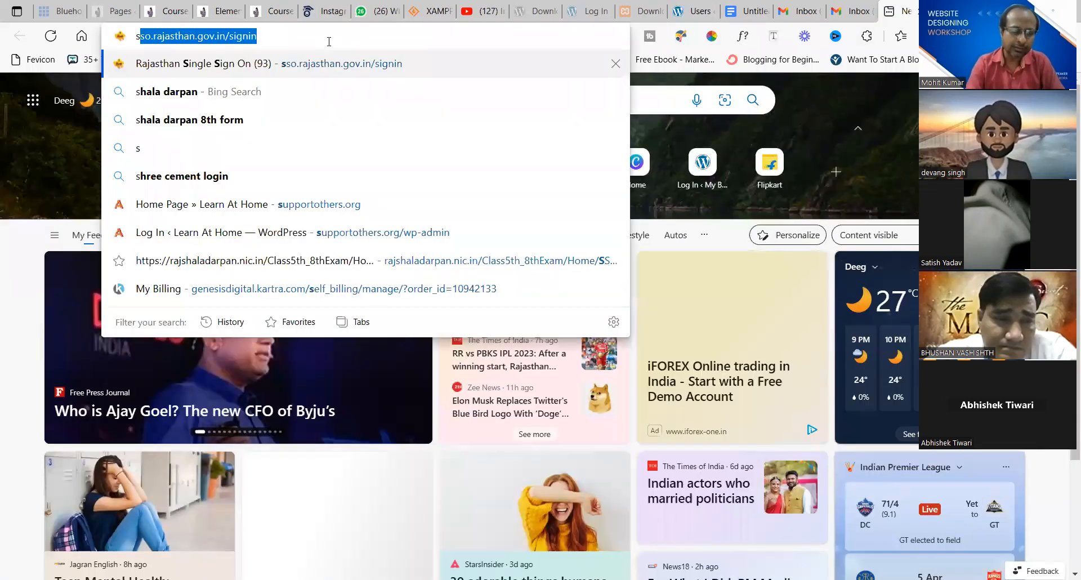
{"action": "key", "text": "BackSpace"}
{"action": "key", "text": "BackSpace"}
{"action": "type", "text": "mohitdigiwork.com"}
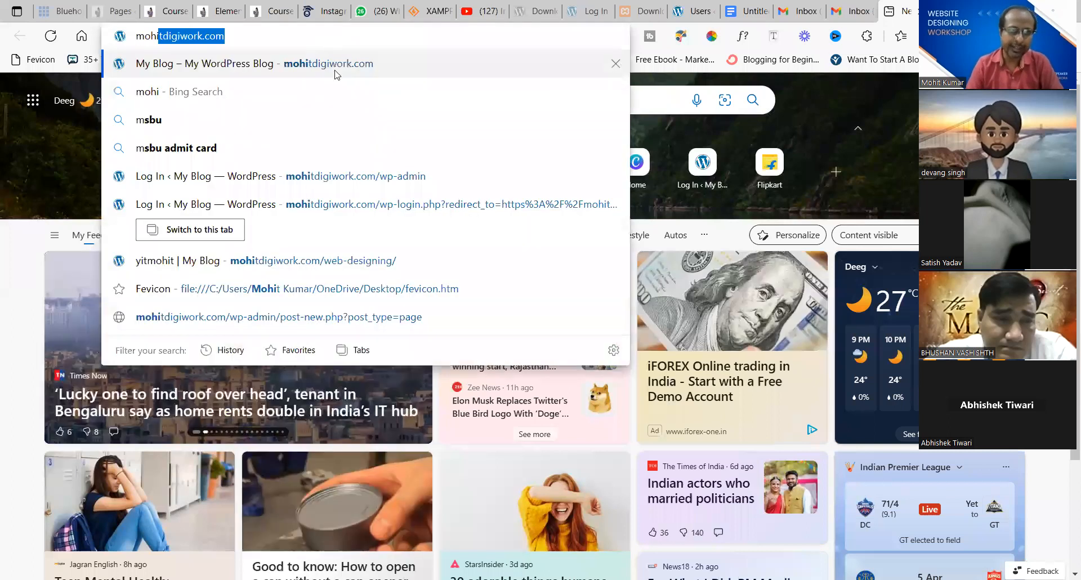
{"action": "key", "text": "Right"}
{"action": "type", "text": "/"}
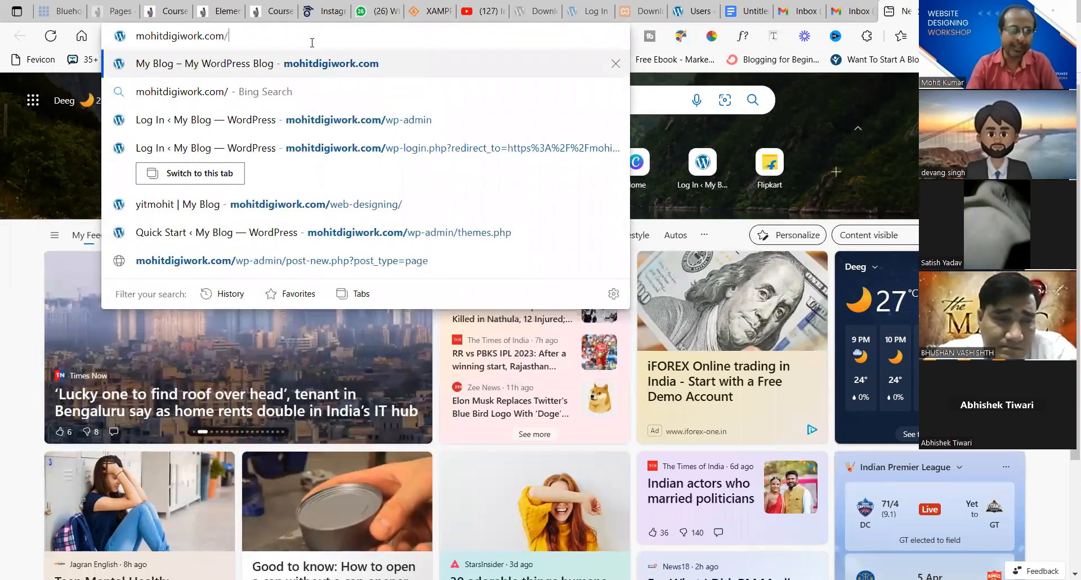
{"action": "type", "text": "wp"}
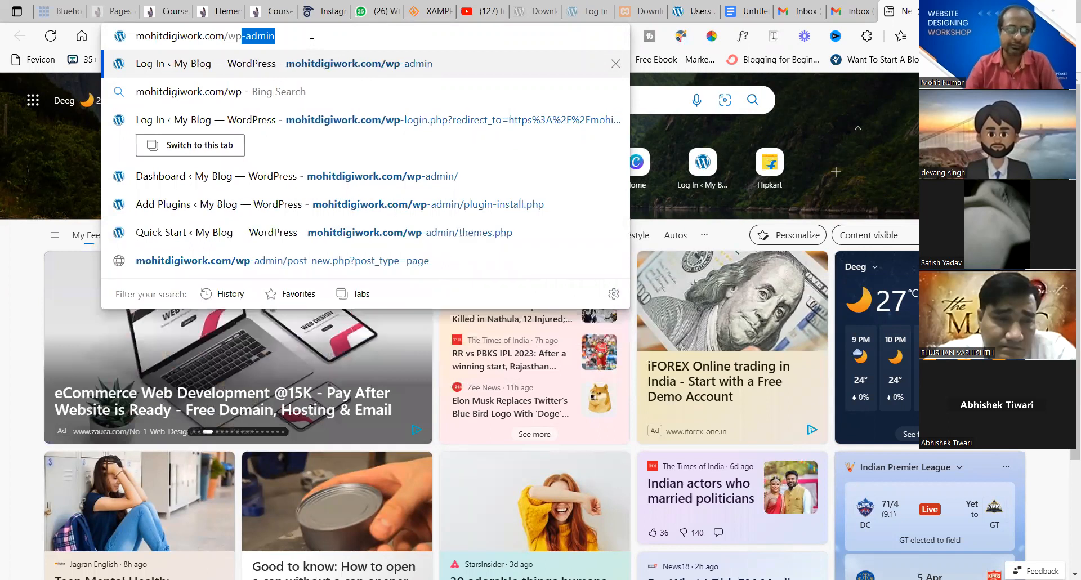
{"action": "key", "text": "Return"}
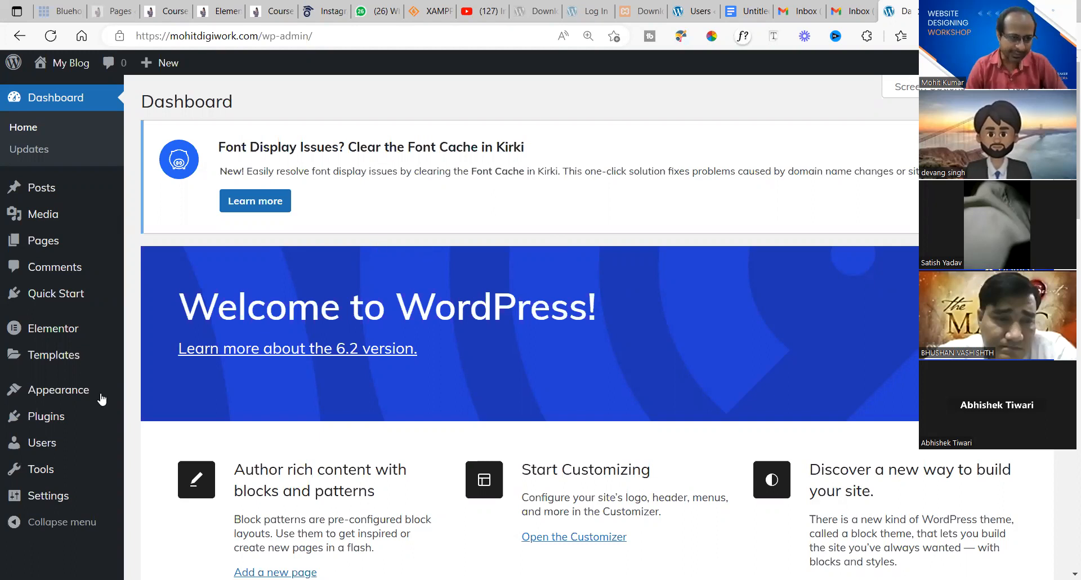
Go to Settings from the WordPress admin sidebar.
{"action": "mouse_move", "coordinate": [50, 450]}
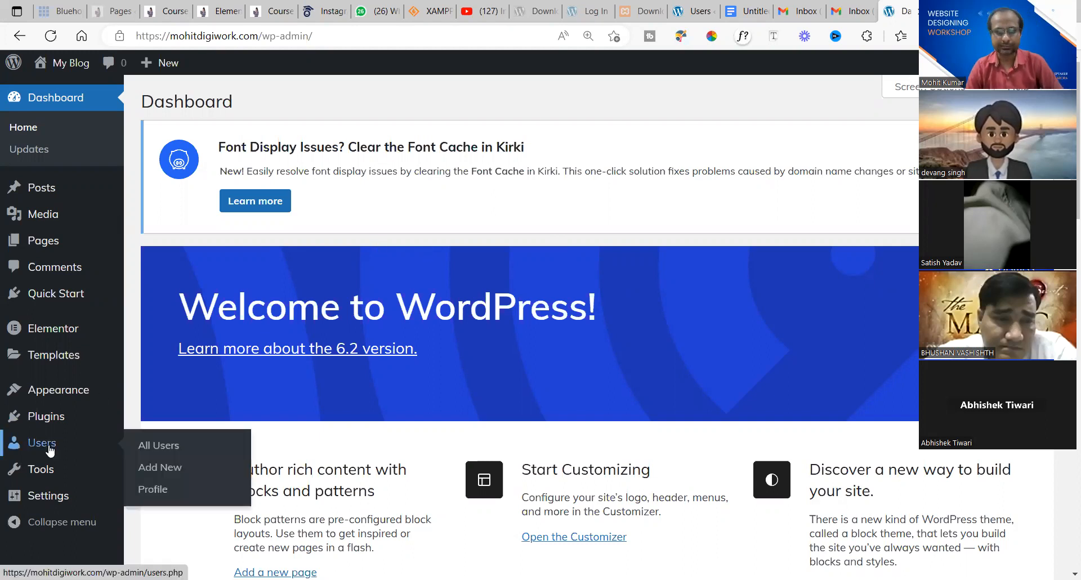
{"action": "mouse_move", "coordinate": [45, 473]}
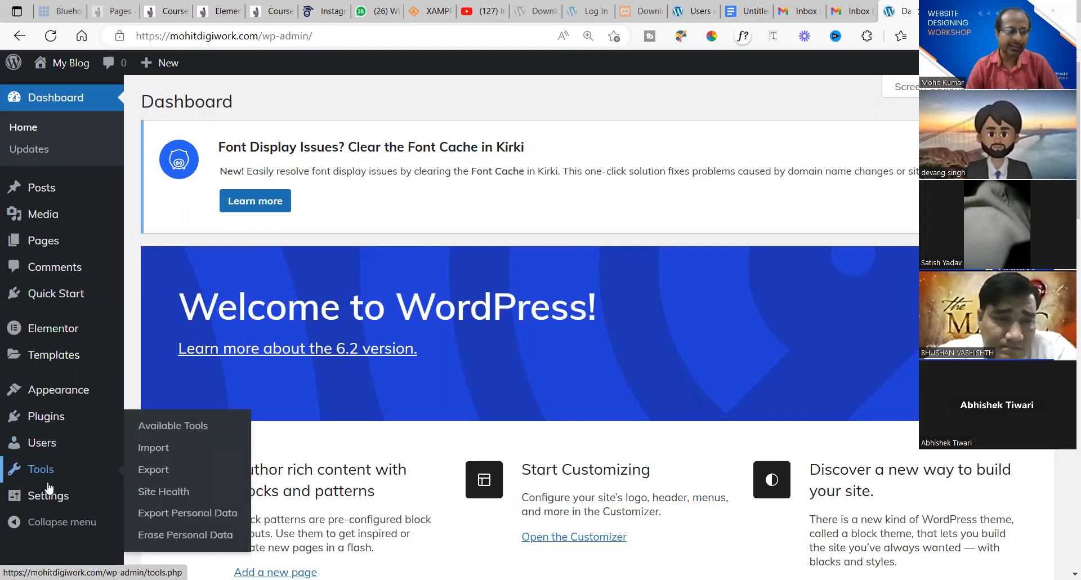
{"action": "mouse_move", "coordinate": [53, 501]}
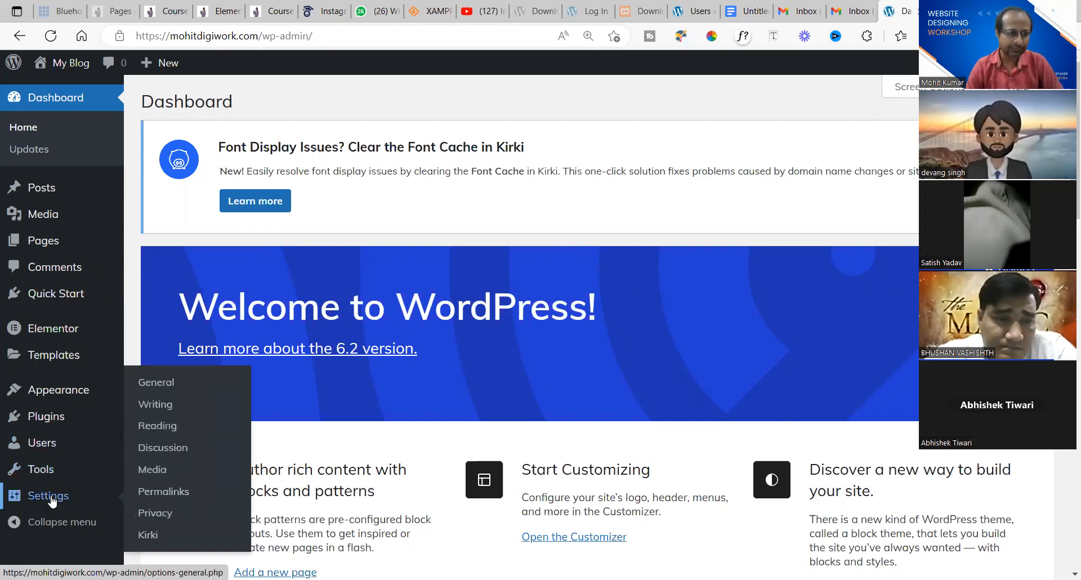
{"action": "left_click", "coordinate": [53, 501]}
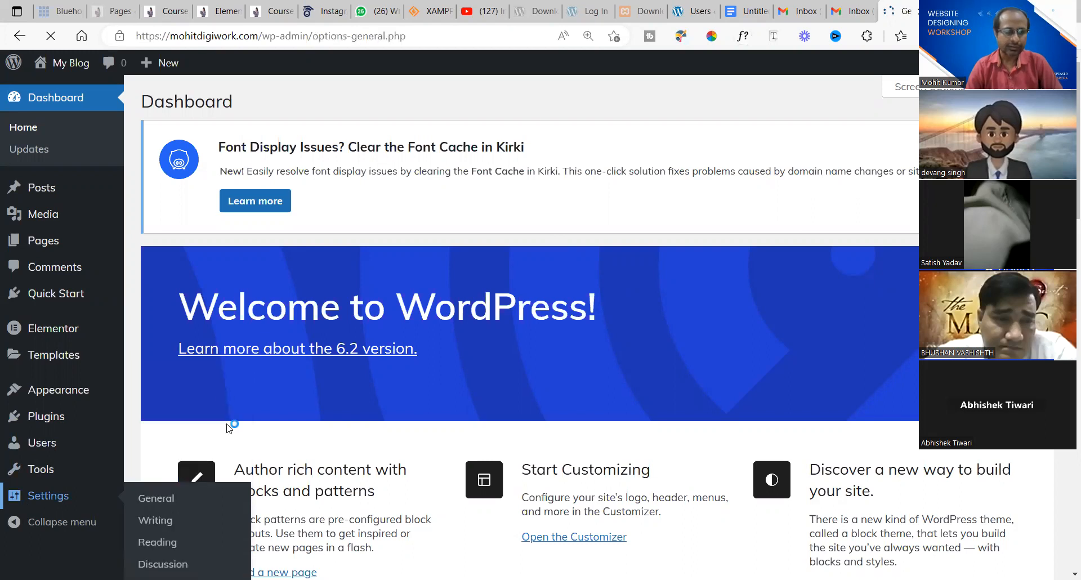
Open General Settings and look over the Site Title, Tagline and remaining options.
{"action": "scroll", "coordinate": [181, 362], "scroll_direction": "down", "scroll_amount": 2}
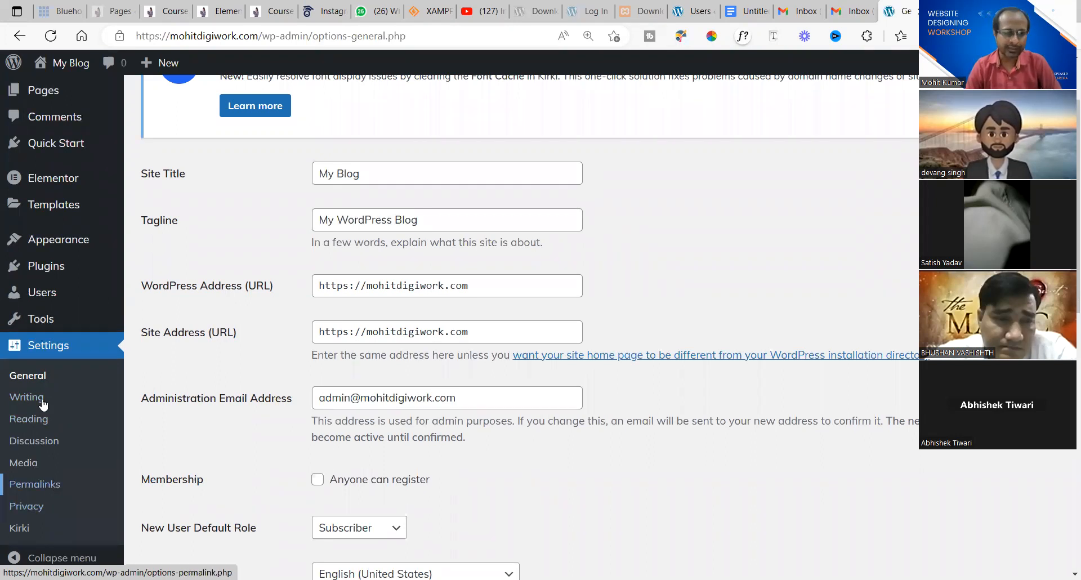
{"action": "left_click", "coordinate": [33, 379]}
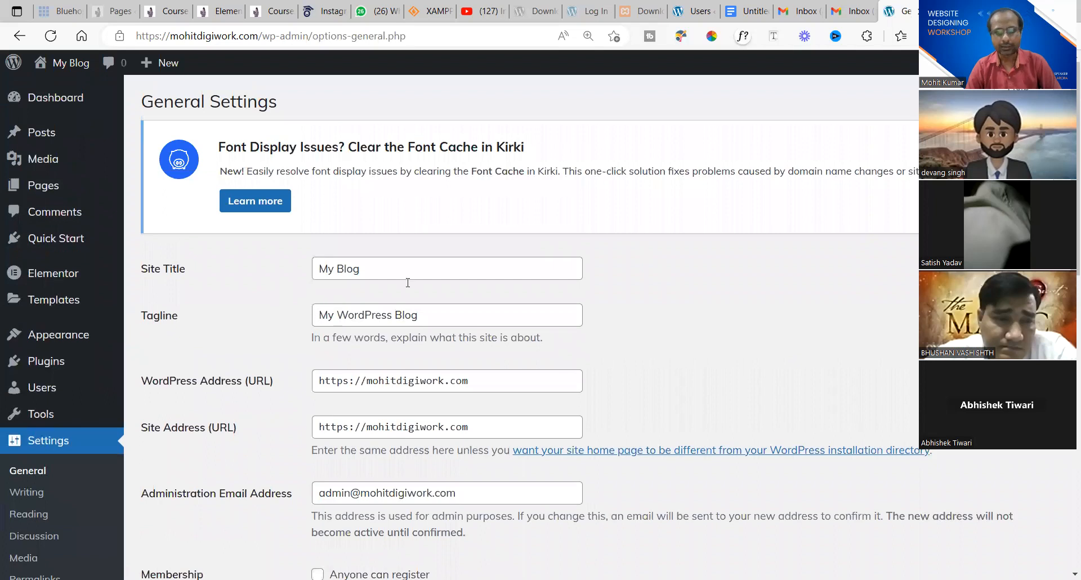
{"action": "scroll", "coordinate": [675, 286], "scroll_direction": "down", "scroll_amount": 3}
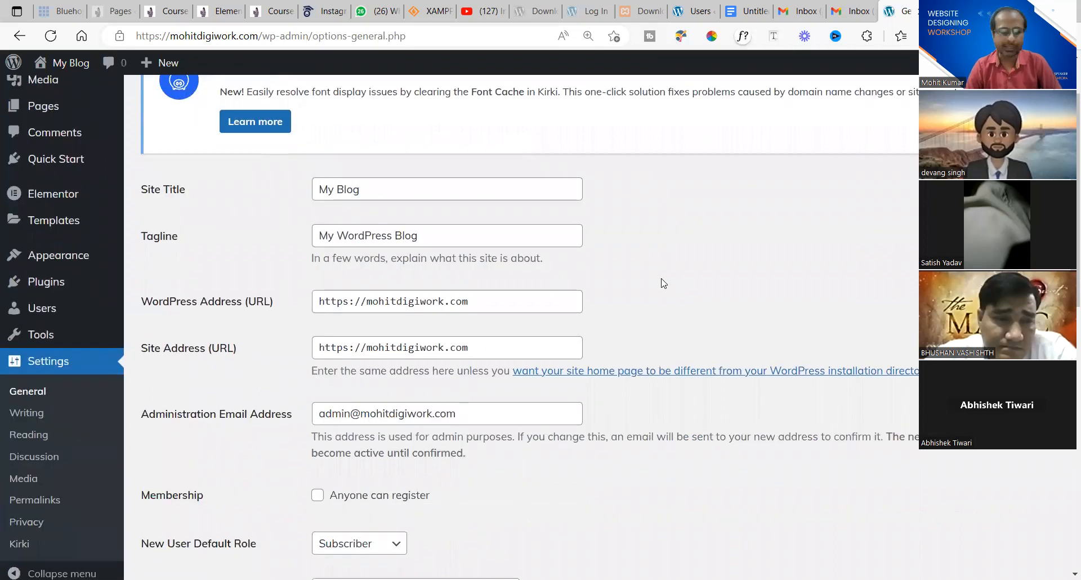
{"action": "double_click", "coordinate": [178, 188]}
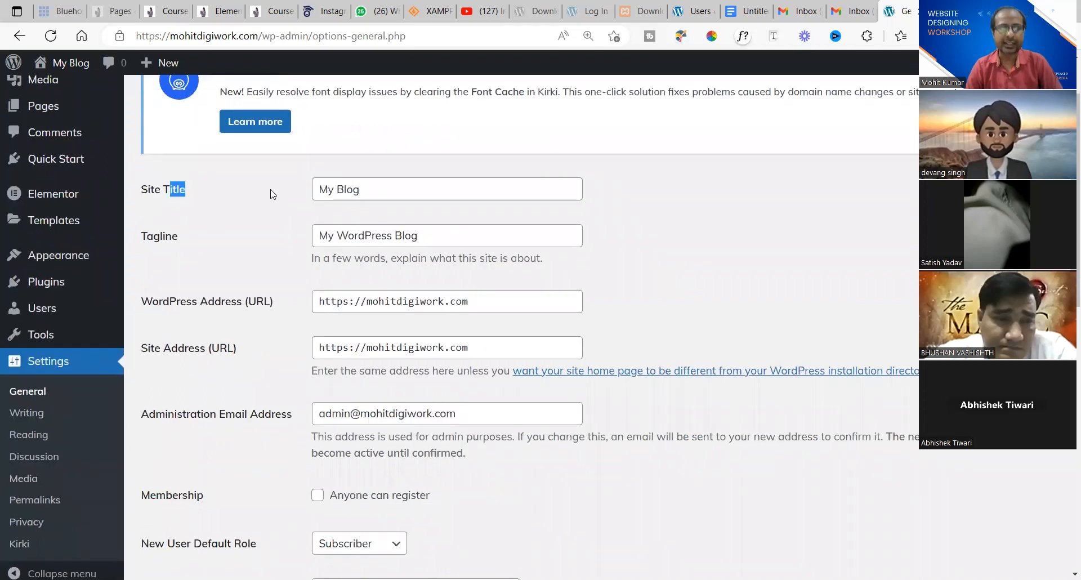
{"action": "left_click", "coordinate": [423, 193]}
{"action": "key", "text": "ctrl+a"}
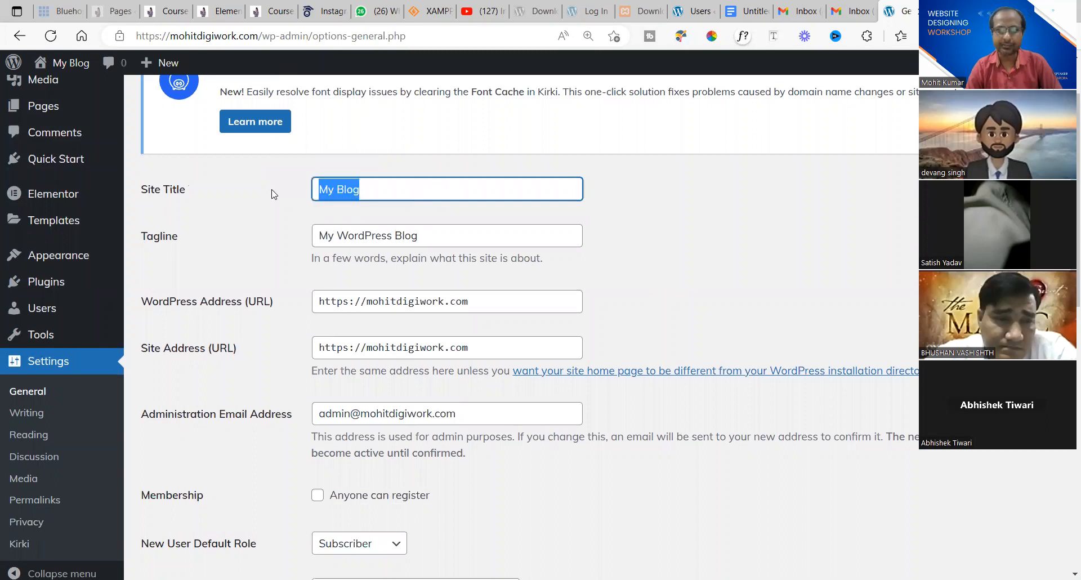
{"action": "triple_click", "coordinate": [436, 241]}
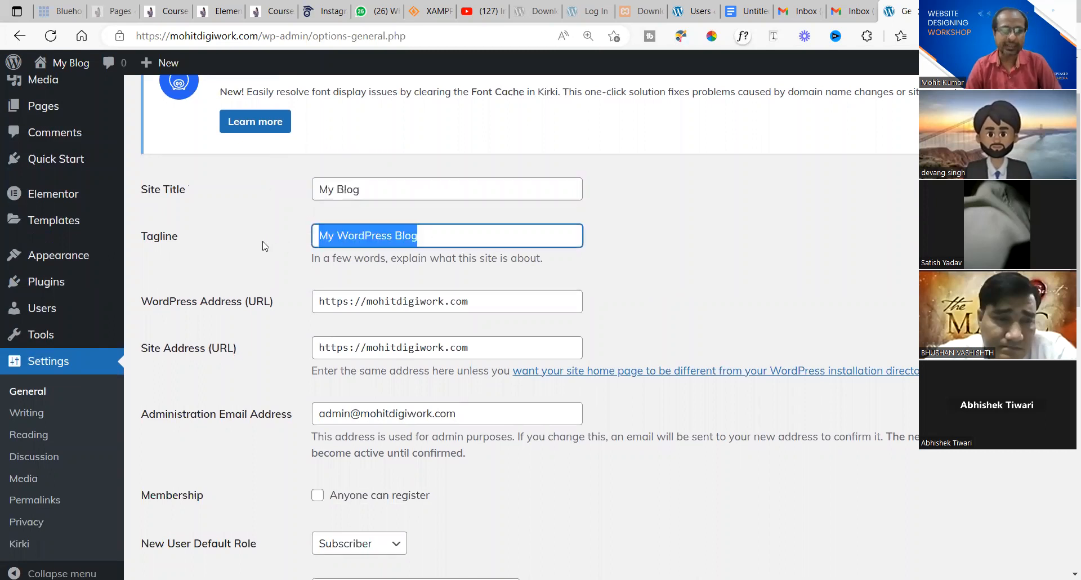
{"action": "scroll", "coordinate": [248, 270], "scroll_direction": "down", "scroll_amount": 3}
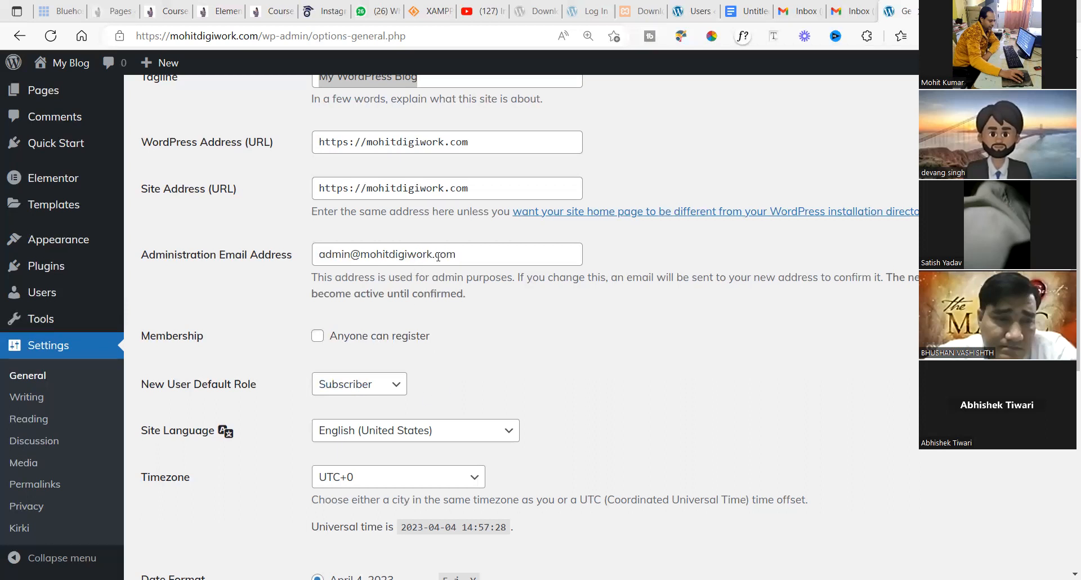
{"action": "left_click", "coordinate": [469, 253]}
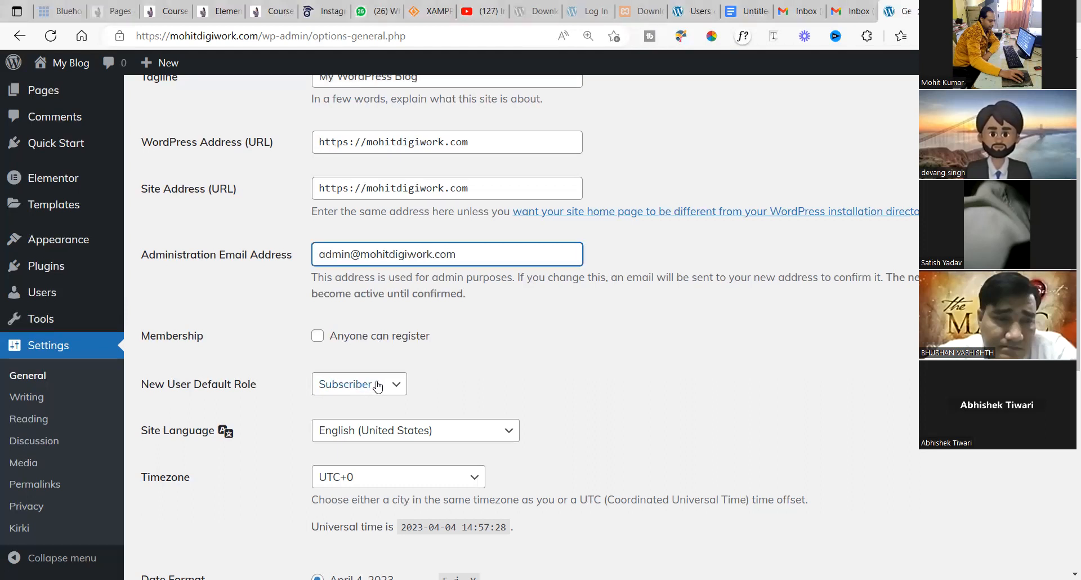
{"action": "scroll", "coordinate": [375, 387], "scroll_direction": "down", "scroll_amount": 3}
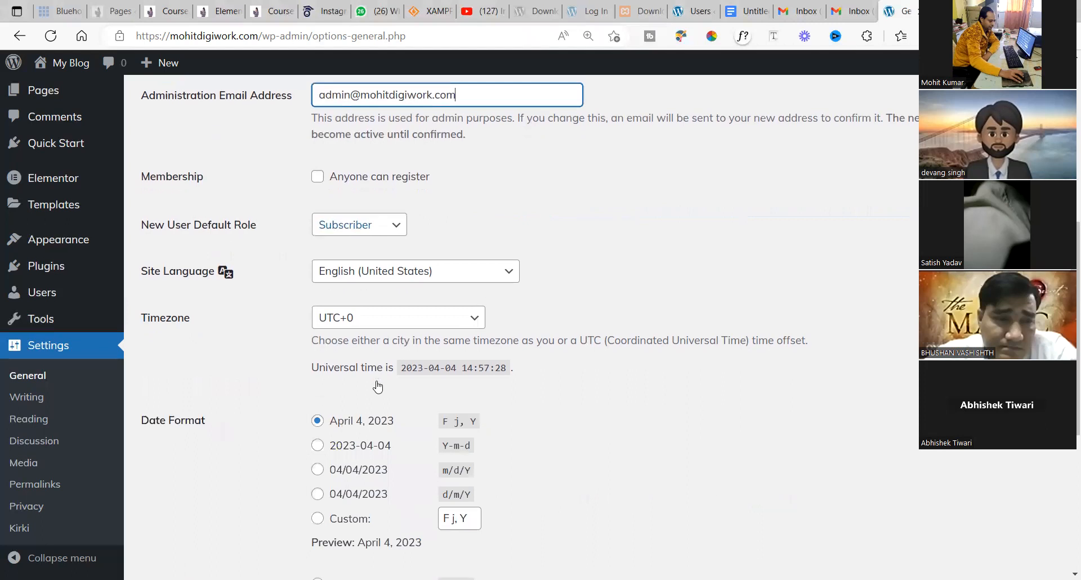
{"action": "left_click", "coordinate": [349, 228]}
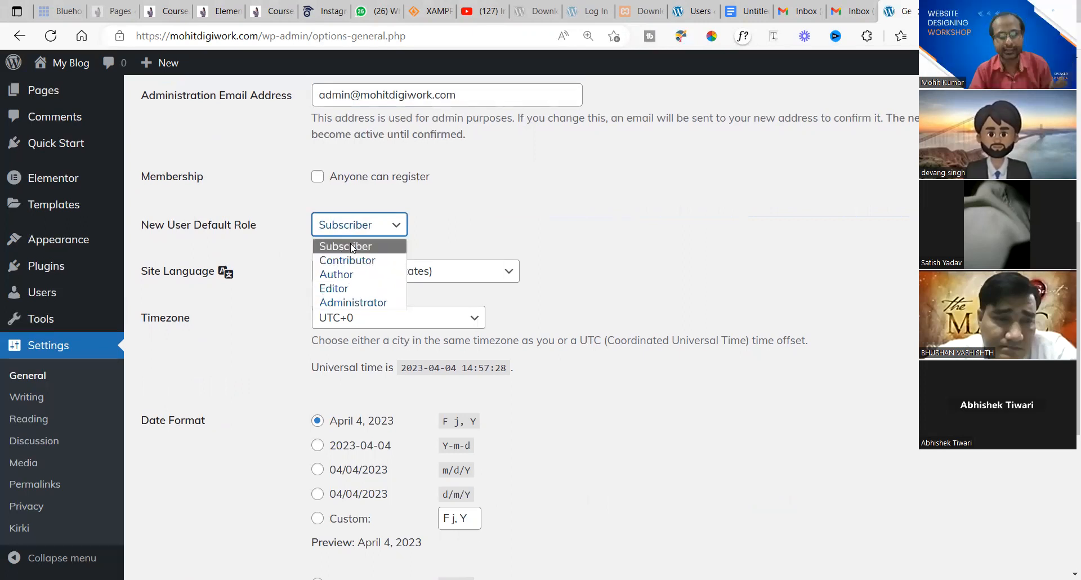
{"action": "left_click", "coordinate": [513, 218]}
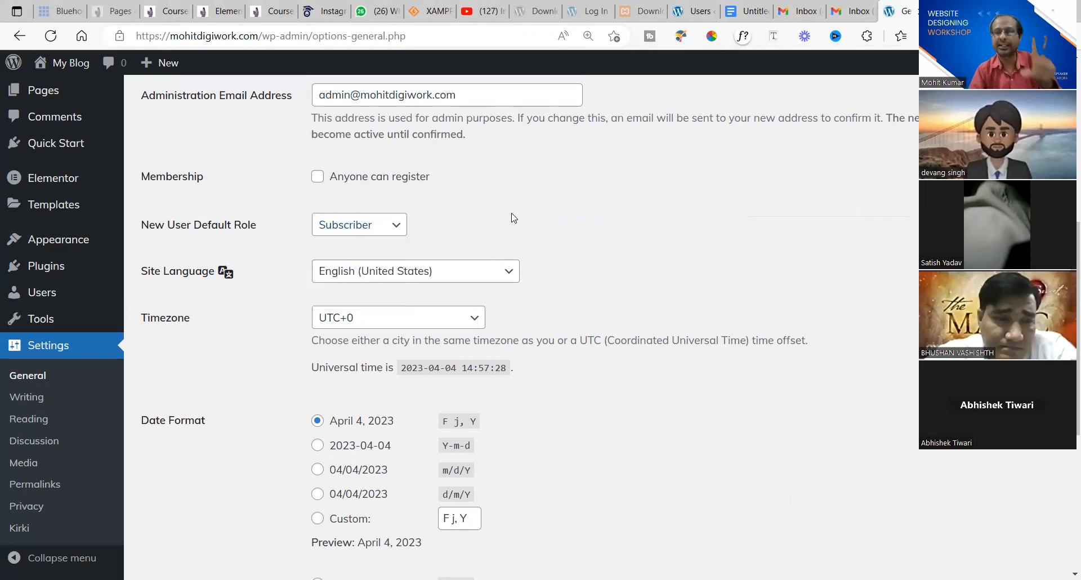
{"action": "scroll", "coordinate": [567, 265], "scroll_direction": "up", "scroll_amount": 3}
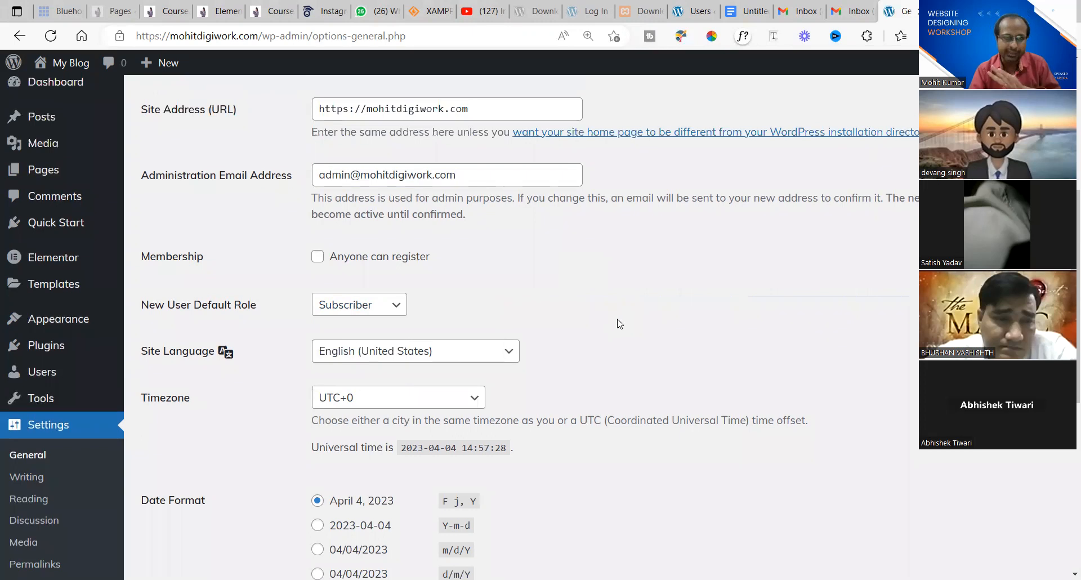
{"action": "scroll", "coordinate": [619, 323], "scroll_direction": "down", "scroll_amount": 2}
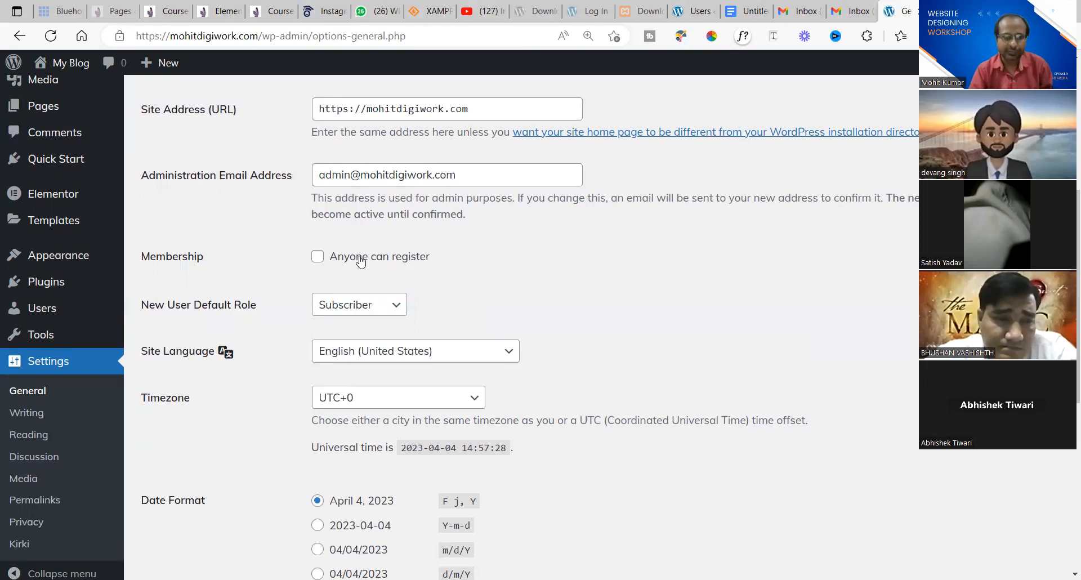
{"action": "scroll", "coordinate": [529, 305], "scroll_direction": "down", "scroll_amount": 3}
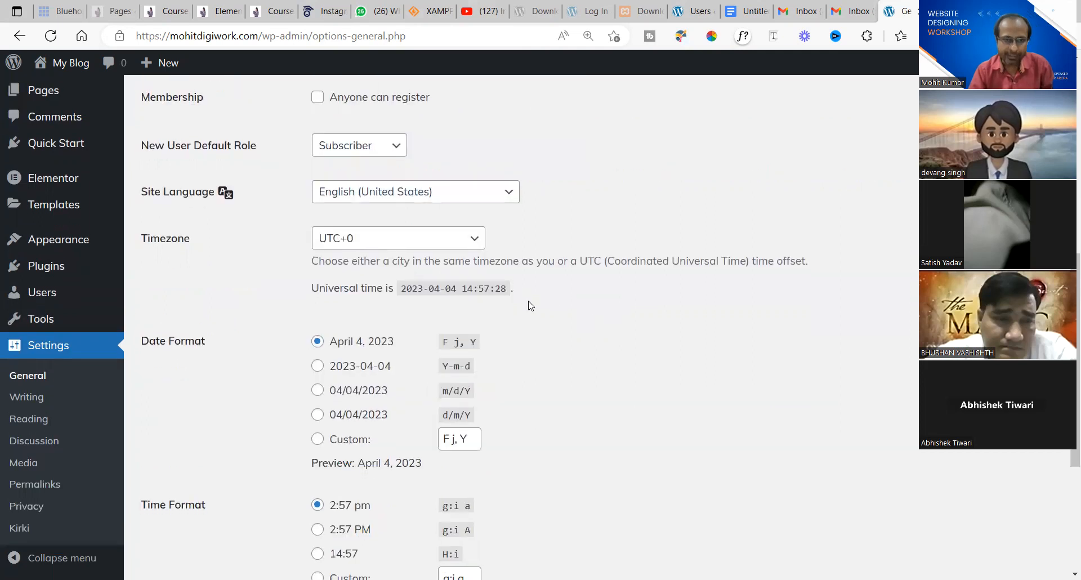
{"action": "scroll", "coordinate": [577, 326], "scroll_direction": "down", "scroll_amount": 3}
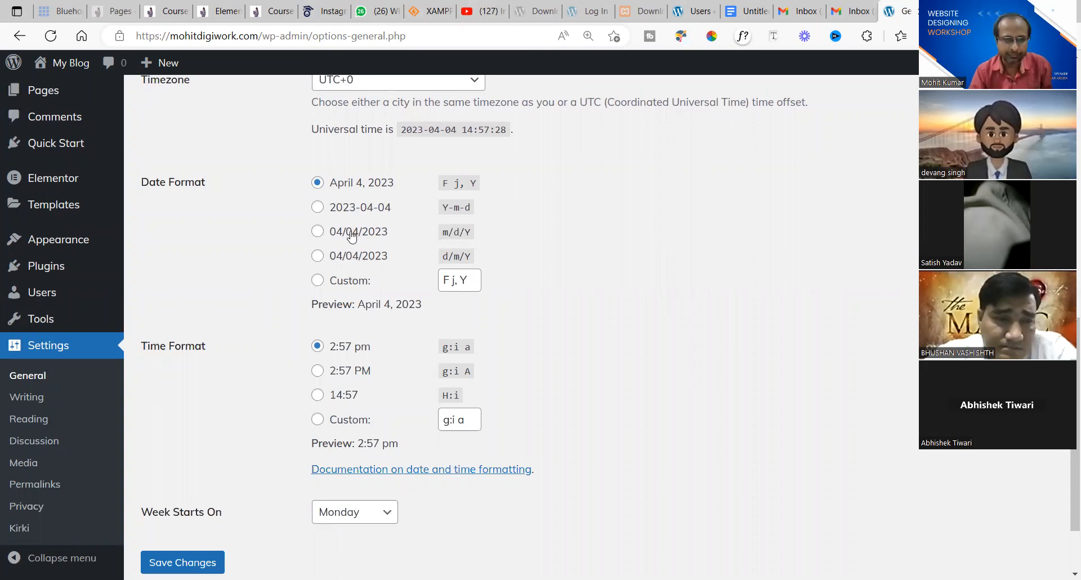
{"action": "scroll", "coordinate": [354, 237], "scroll_direction": "down", "scroll_amount": 2}
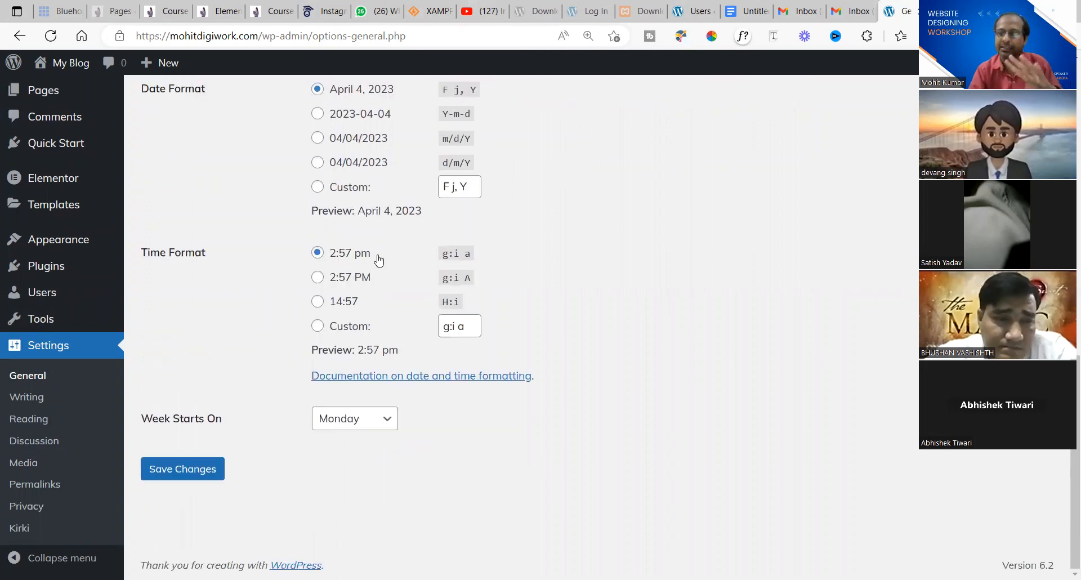
Use the g:i A (2:57 PM) time format with Monday as week start, and save.
{"action": "left_click", "coordinate": [346, 282]}
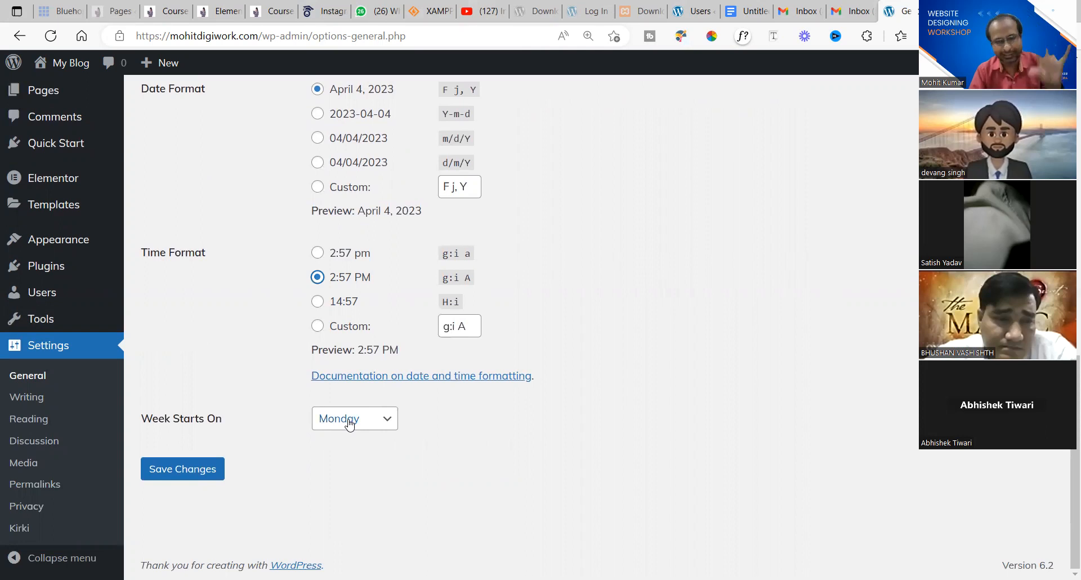
{"action": "left_click", "coordinate": [359, 420]}
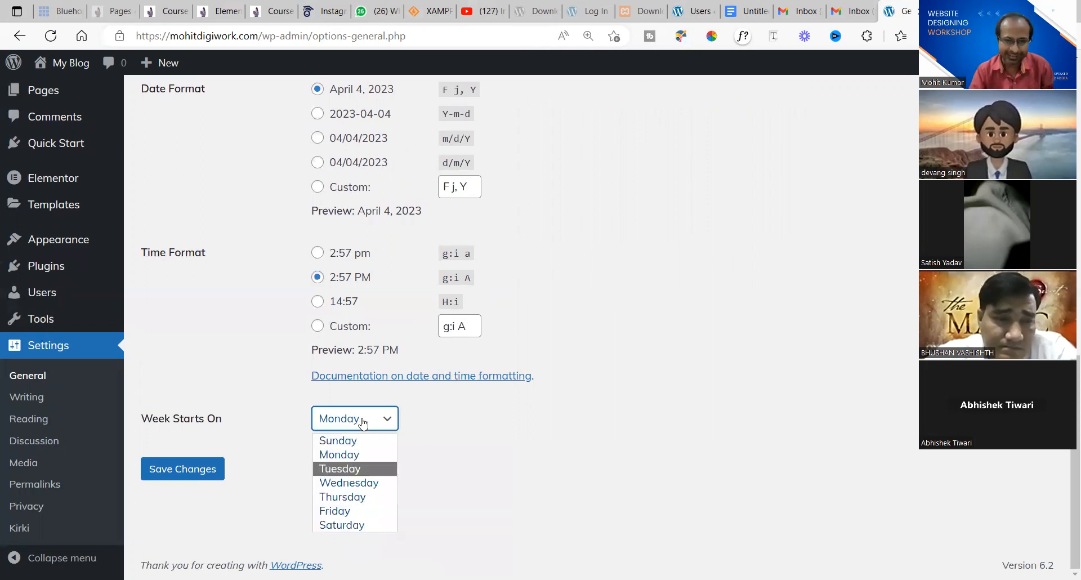
{"action": "left_click", "coordinate": [347, 461]}
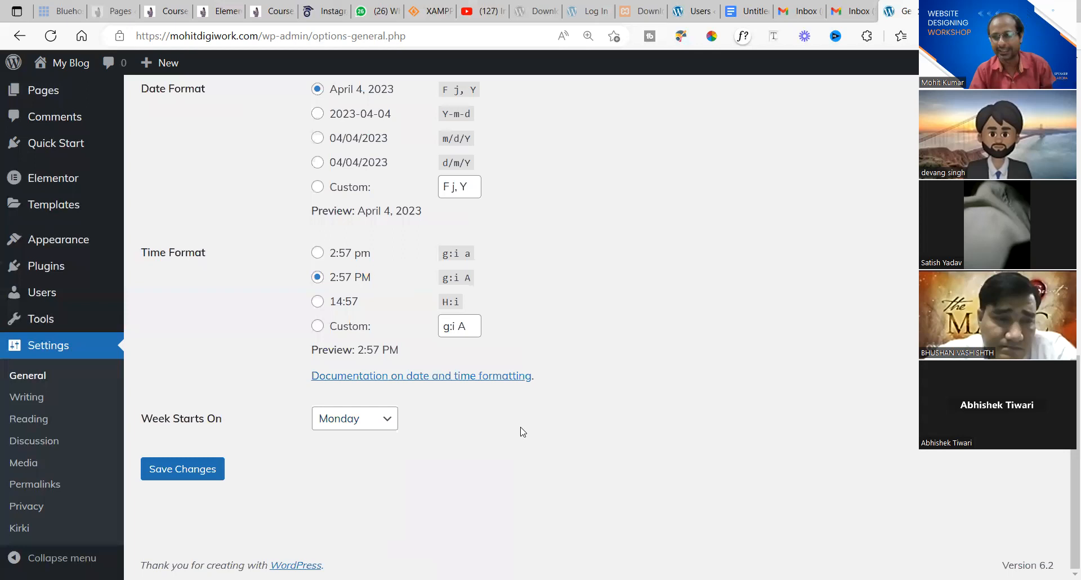
{"action": "left_click", "coordinate": [196, 467]}
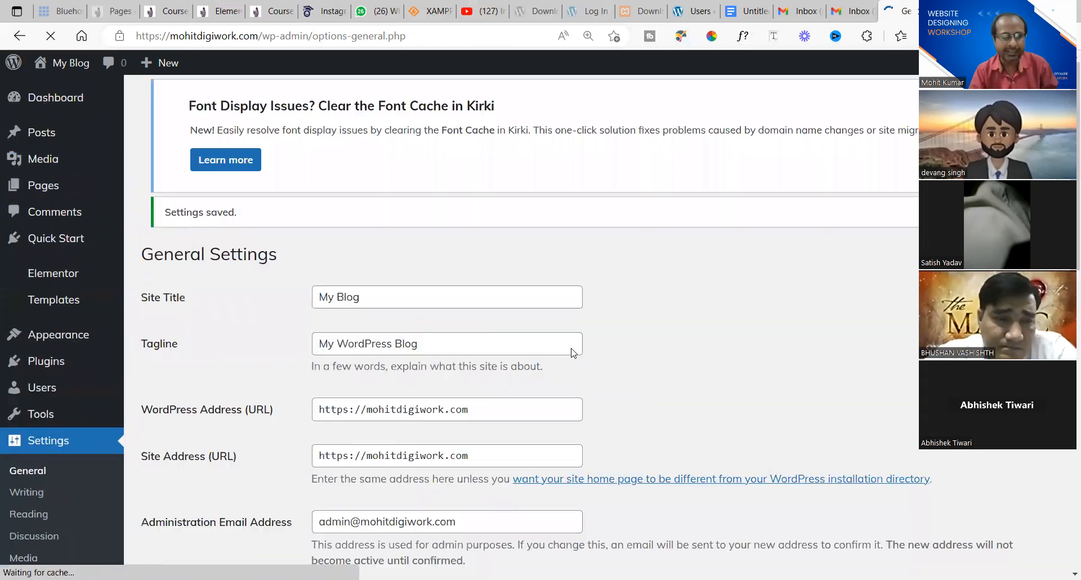
{"action": "scroll", "coordinate": [349, 287], "scroll_direction": "down", "scroll_amount": 1}
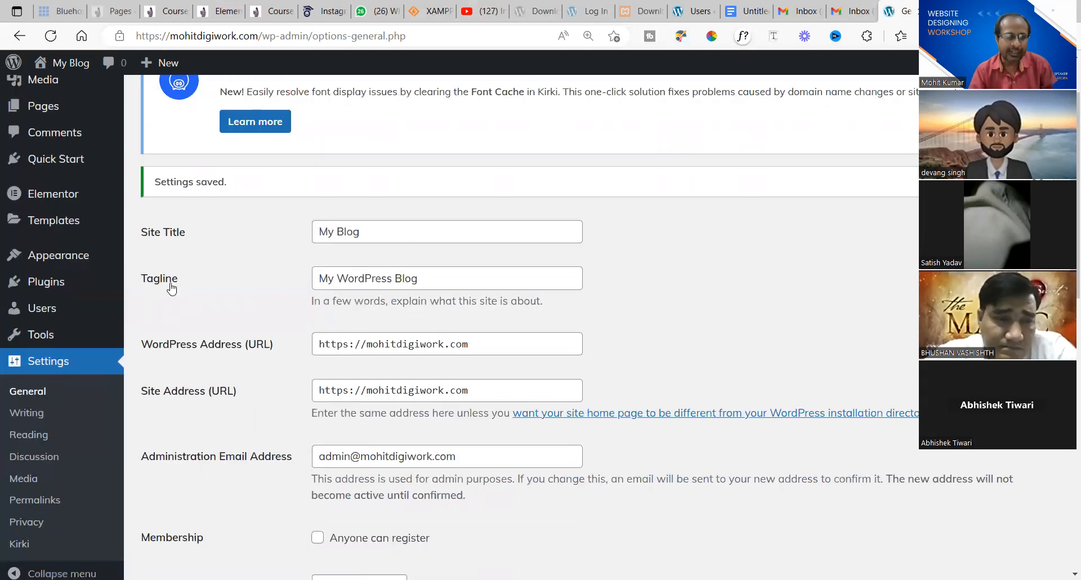
{"action": "scroll", "coordinate": [497, 169], "scroll_direction": "down", "scroll_amount": 5}
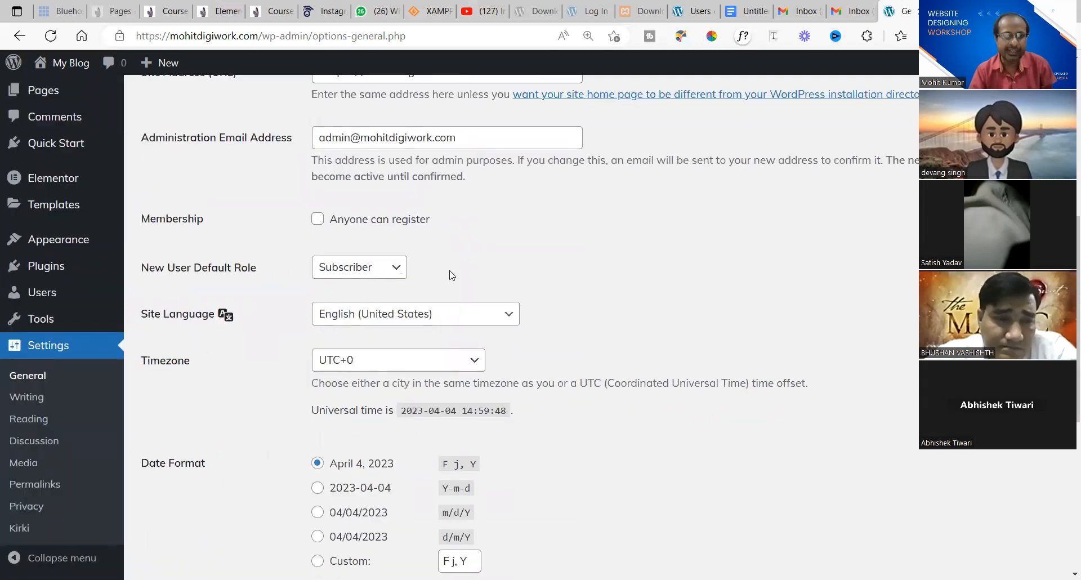
{"action": "scroll", "coordinate": [400, 350], "scroll_direction": "down", "scroll_amount": 3}
{"action": "scroll", "coordinate": [369, 408], "scroll_direction": "down", "scroll_amount": 4}
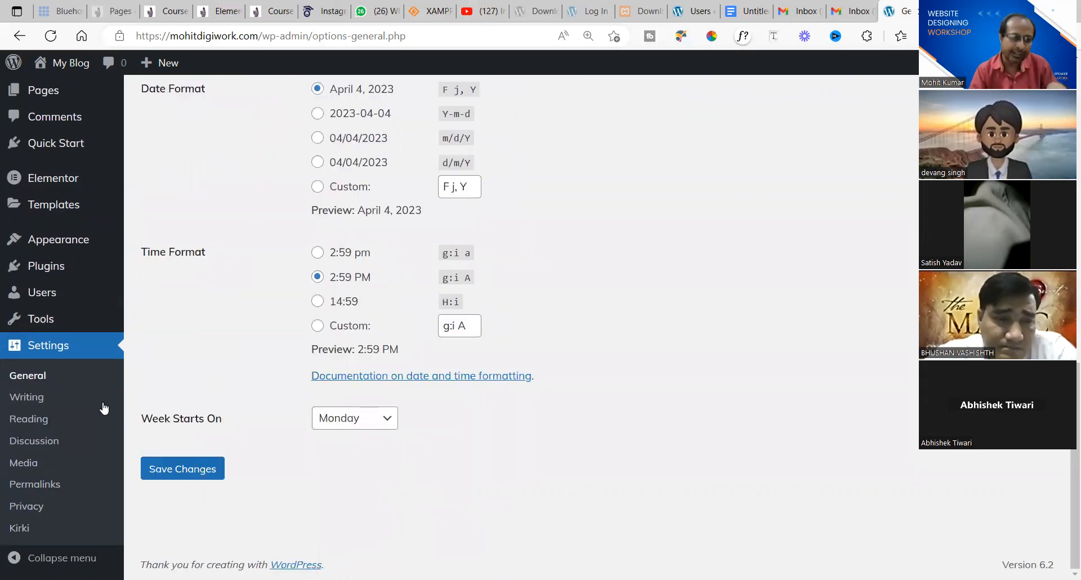
Save Writing settings with Uncategorized as default post category, then go to Reading settings.
{"action": "left_click", "coordinate": [29, 399]}
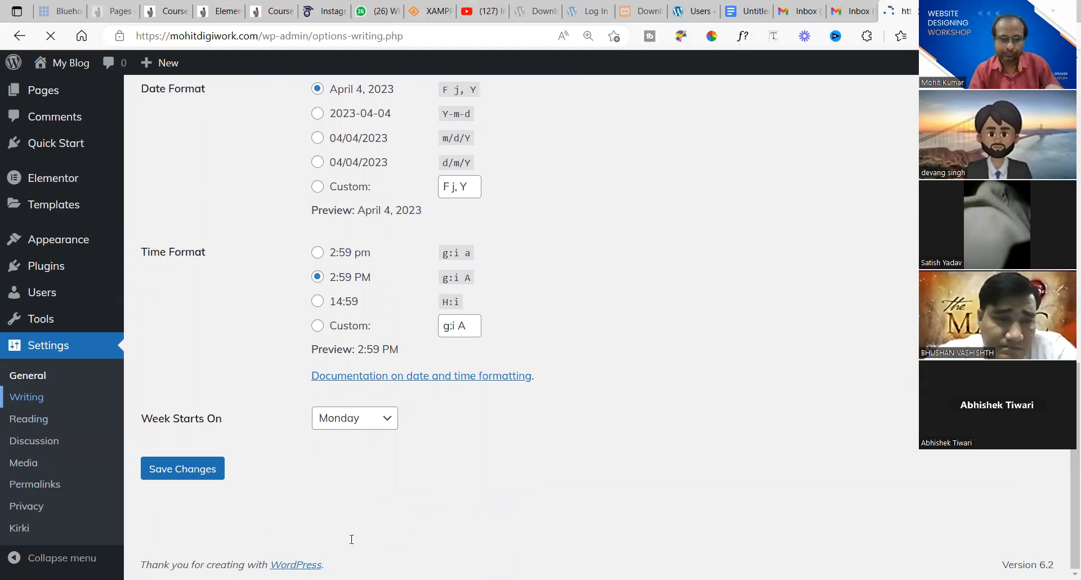
{"action": "scroll", "coordinate": [478, 335], "scroll_direction": "down", "scroll_amount": 2}
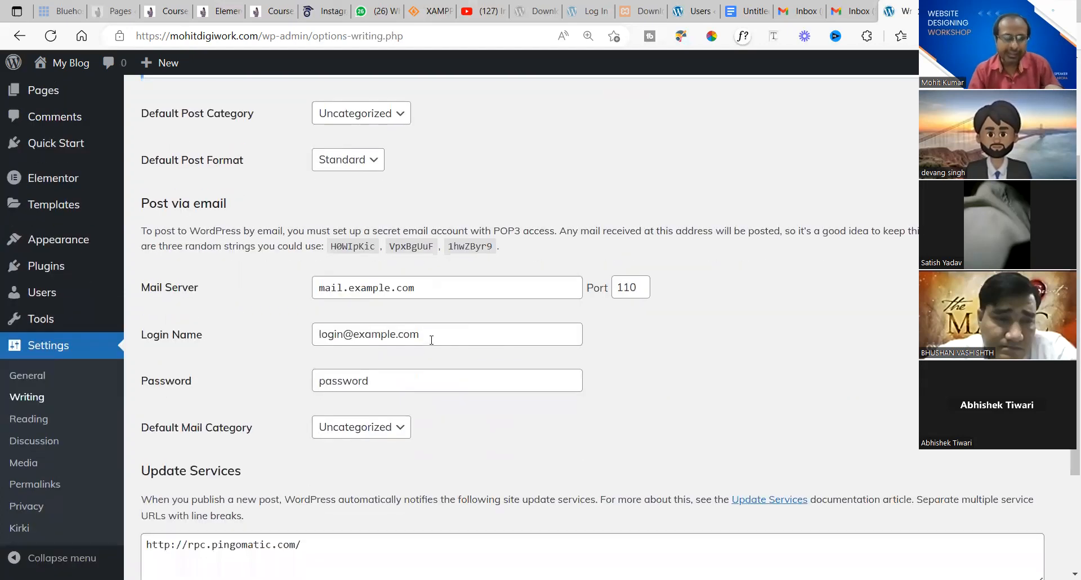
{"action": "scroll", "coordinate": [479, 318], "scroll_direction": "down", "scroll_amount": 3}
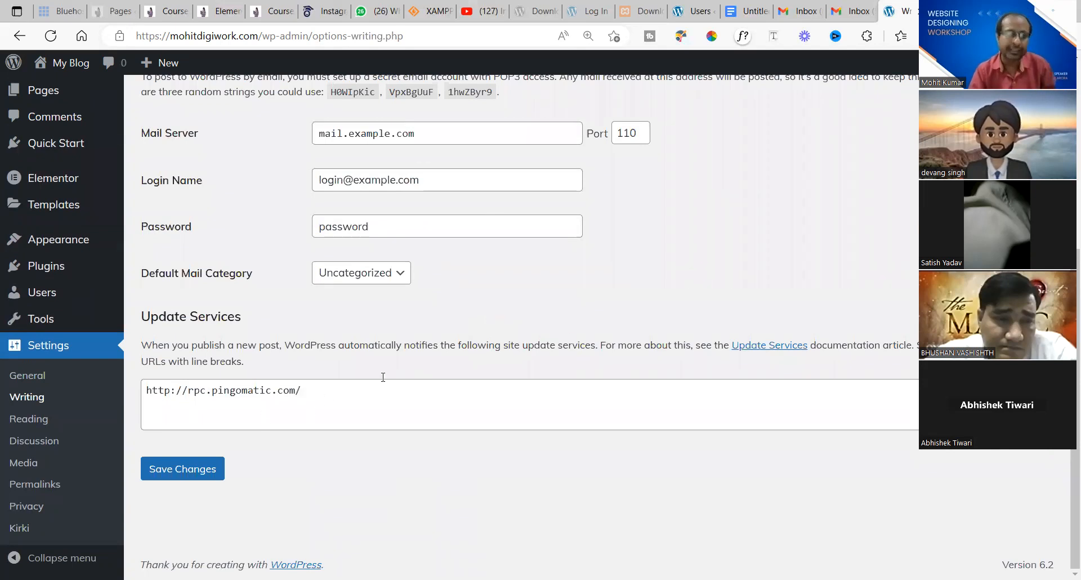
{"action": "scroll", "coordinate": [383, 377], "scroll_direction": "up", "scroll_amount": 5}
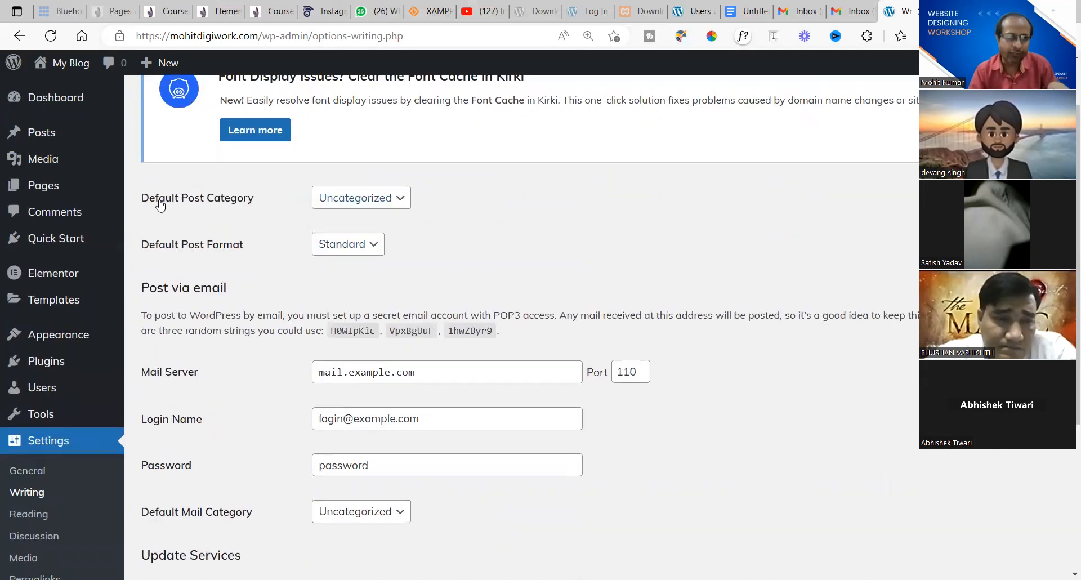
{"action": "left_click_drag", "start_coordinate": [159, 201], "coordinate": [248, 200]}
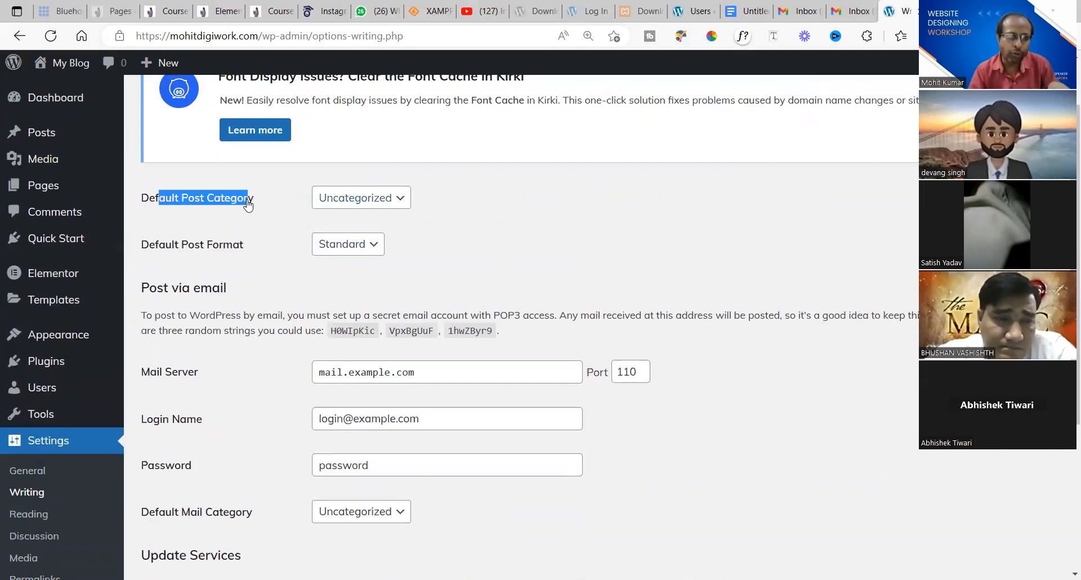
{"action": "left_click", "coordinate": [374, 203]}
{"action": "left_click", "coordinate": [380, 202]}
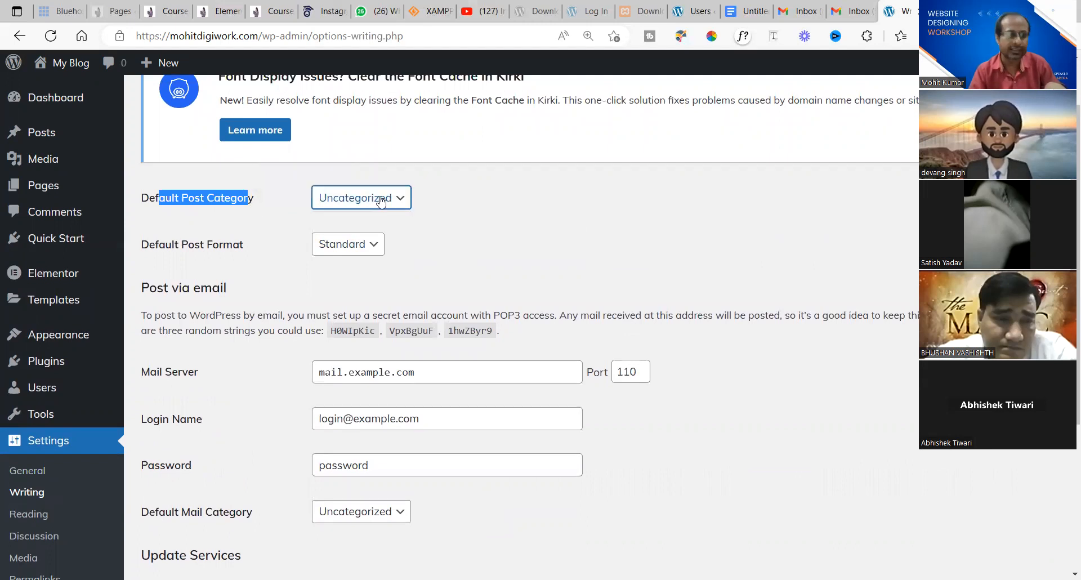
{"action": "left_click", "coordinate": [551, 212]}
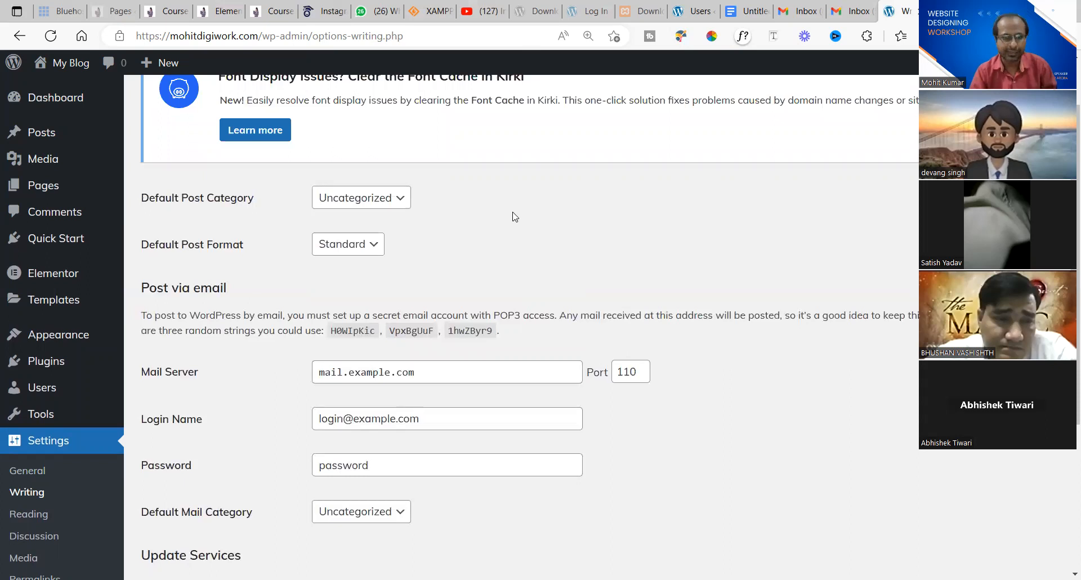
{"action": "scroll", "coordinate": [267, 349], "scroll_direction": "down", "scroll_amount": 4}
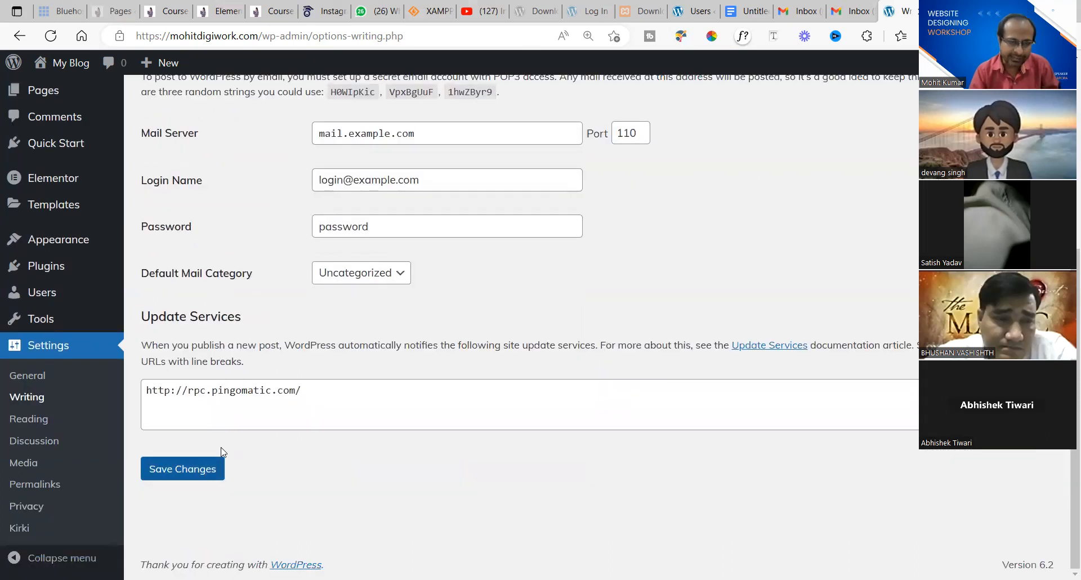
{"action": "left_click", "coordinate": [220, 461]}
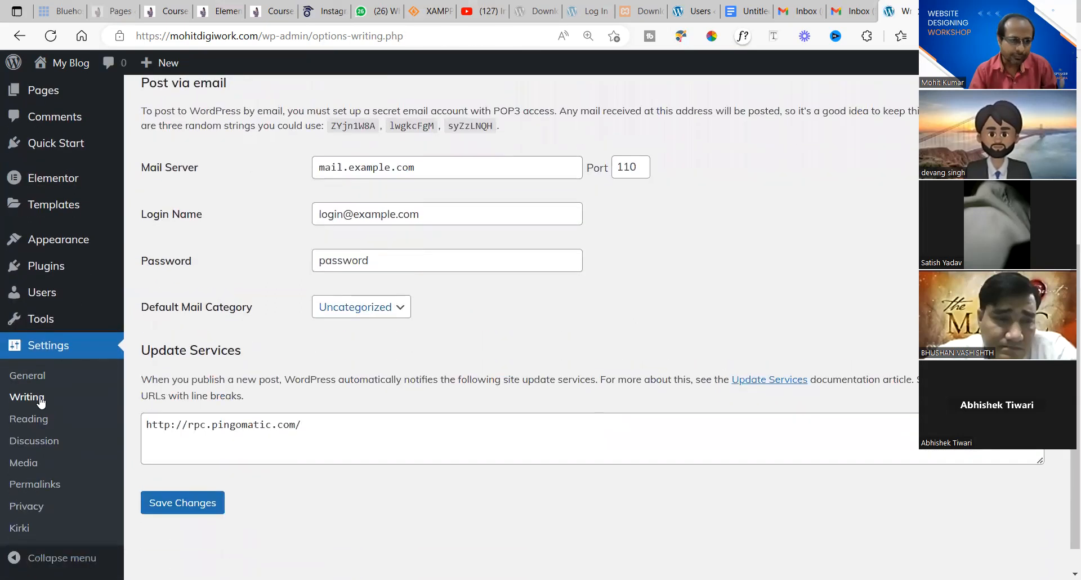
{"action": "left_click", "coordinate": [26, 419]}
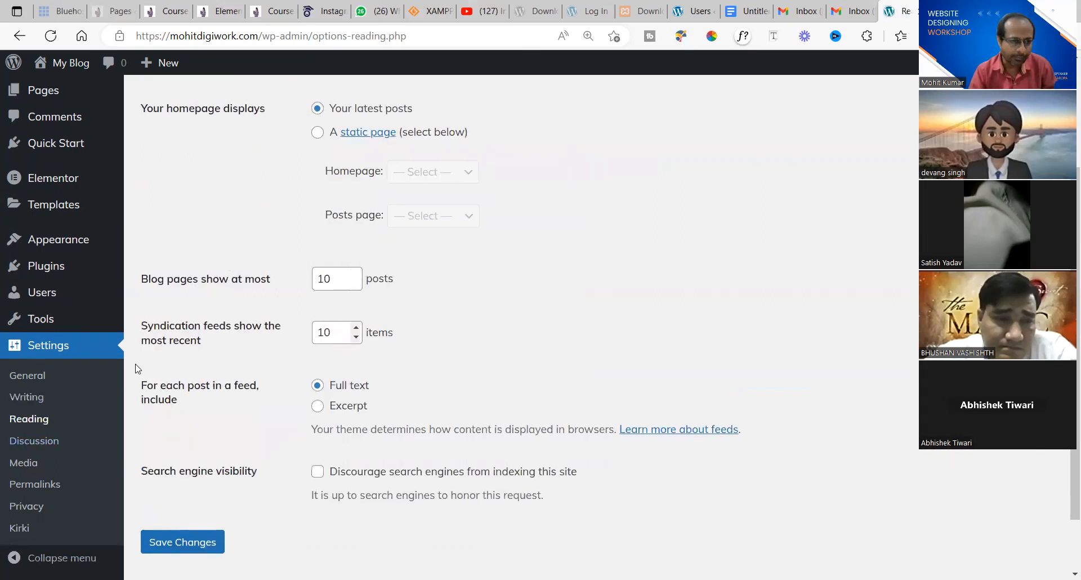
{"action": "scroll", "coordinate": [32, 352], "scroll_direction": "down", "scroll_amount": 1}
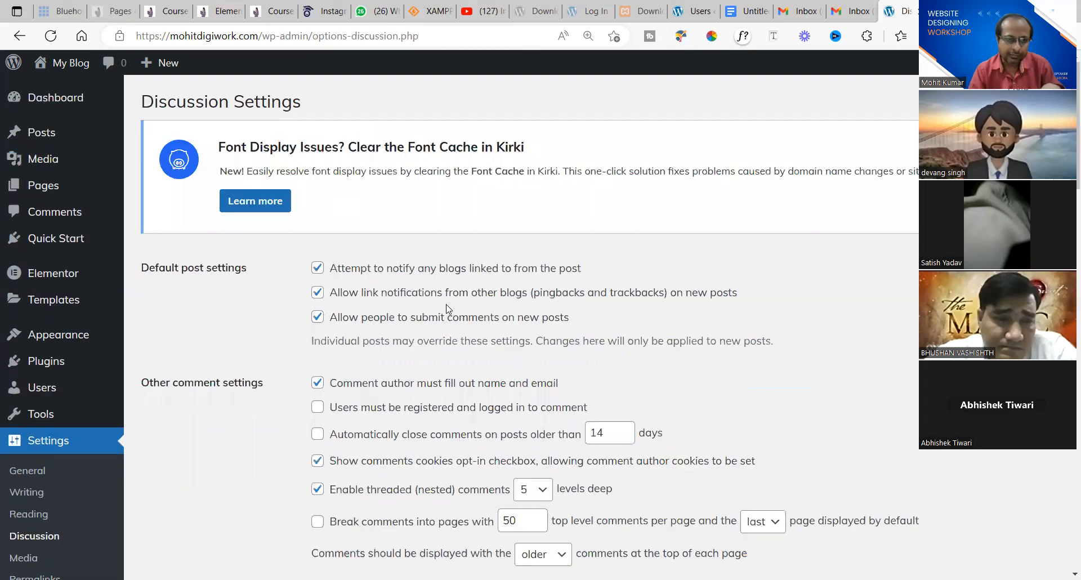
Keep 'Comment author must fill out name and email' ticked under Other comment settings.
{"action": "scroll", "coordinate": [442, 307], "scroll_direction": "down", "scroll_amount": 1}
{"action": "scroll", "coordinate": [286, 281], "scroll_direction": "down", "scroll_amount": 5}
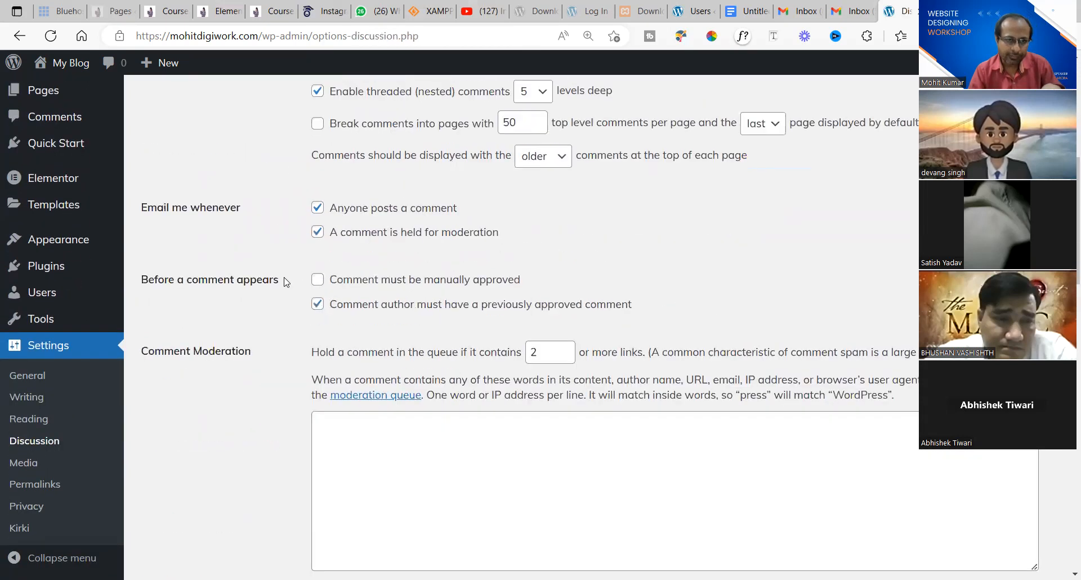
{"action": "scroll", "coordinate": [267, 291], "scroll_direction": "down", "scroll_amount": 3}
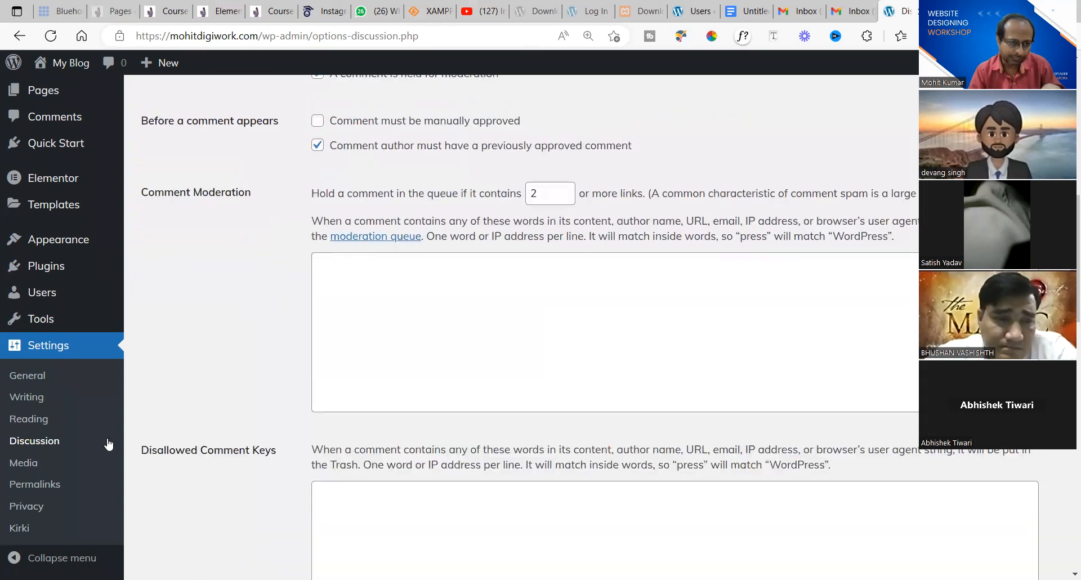
{"action": "scroll", "coordinate": [243, 331], "scroll_direction": "up", "scroll_amount": 10}
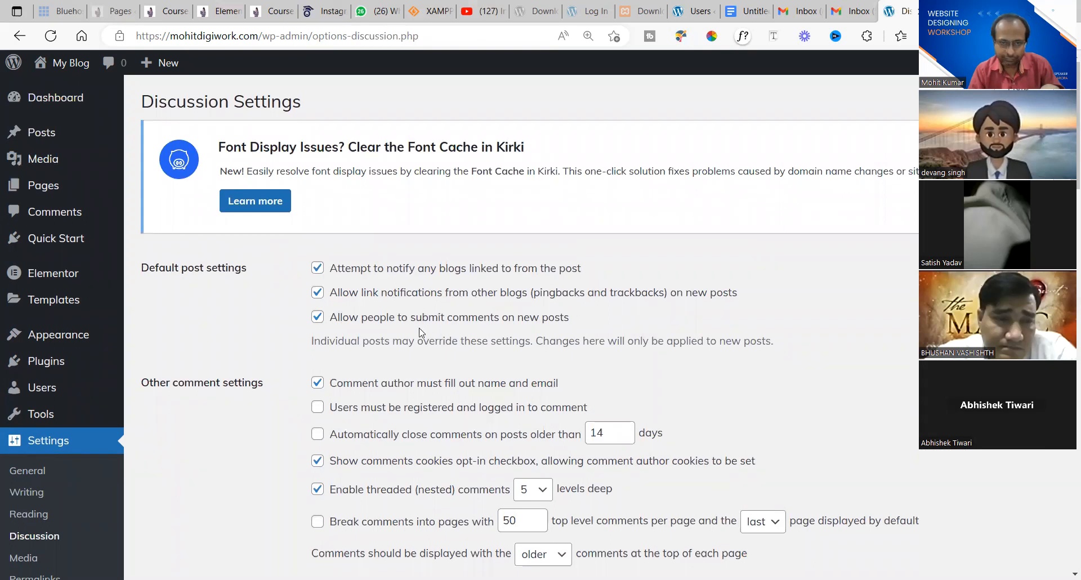
{"action": "scroll", "coordinate": [456, 329], "scroll_direction": "down", "scroll_amount": 1}
{"action": "left_click_drag", "start_coordinate": [162, 300], "coordinate": [239, 302]}
{"action": "left_click", "coordinate": [404, 311]}
{"action": "left_click", "coordinate": [404, 311]}
{"action": "left_click", "coordinate": [353, 311]}
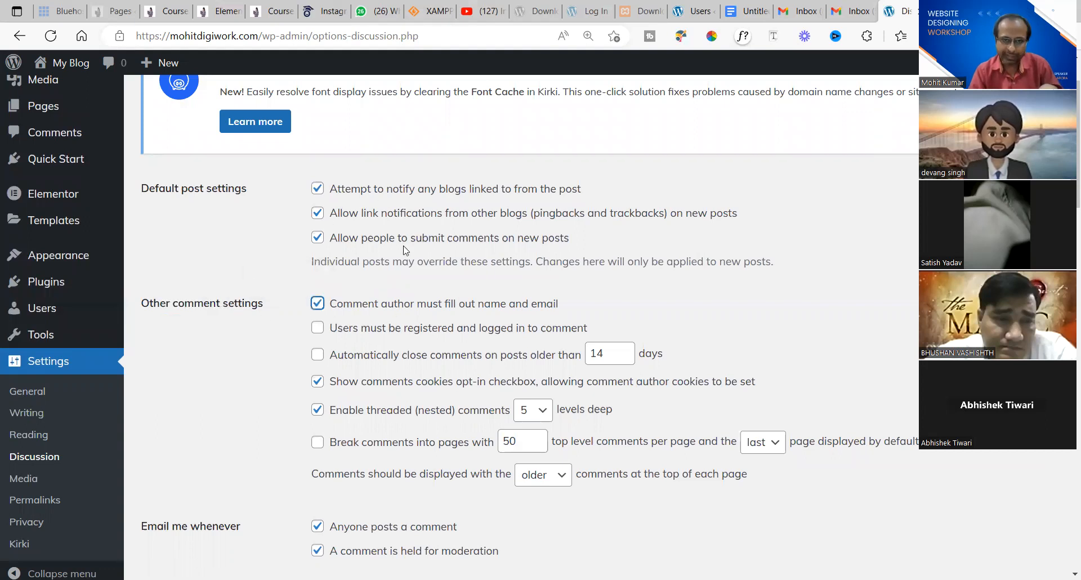
Leave 'Users must be registered and logged in to comment' unchecked, with name and email still required.
{"action": "scroll", "coordinate": [442, 275], "scroll_direction": "down", "scroll_amount": 1}
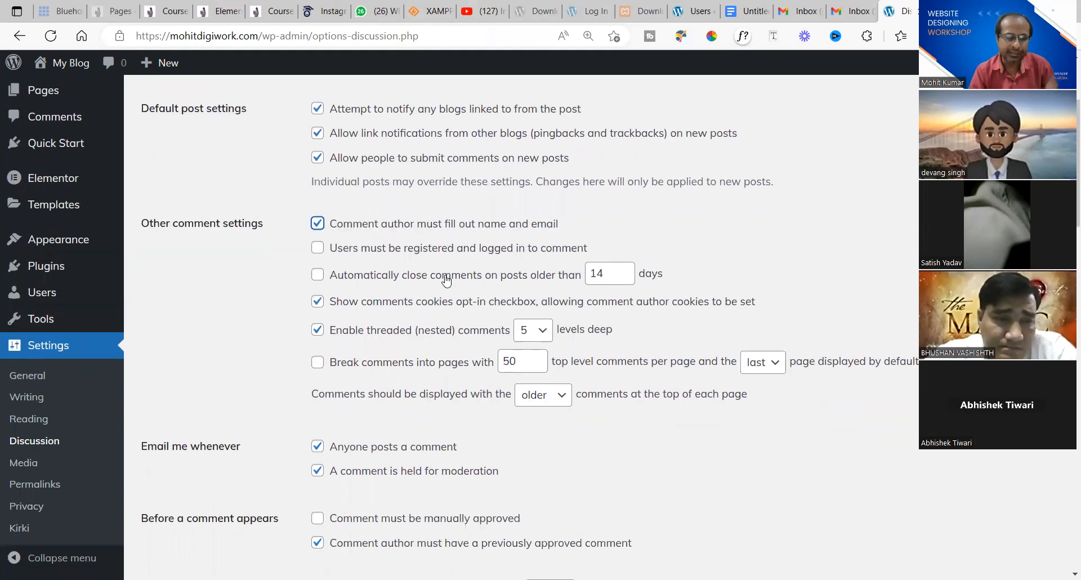
{"action": "left_click_drag", "start_coordinate": [173, 224], "coordinate": [272, 229]}
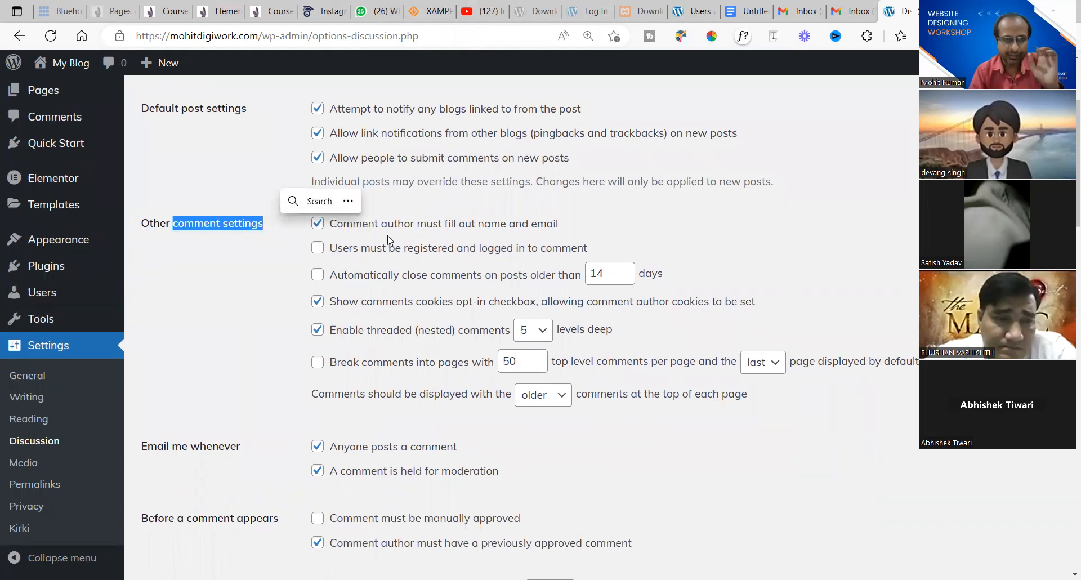
{"action": "left_click_drag", "start_coordinate": [432, 225], "coordinate": [441, 226]}
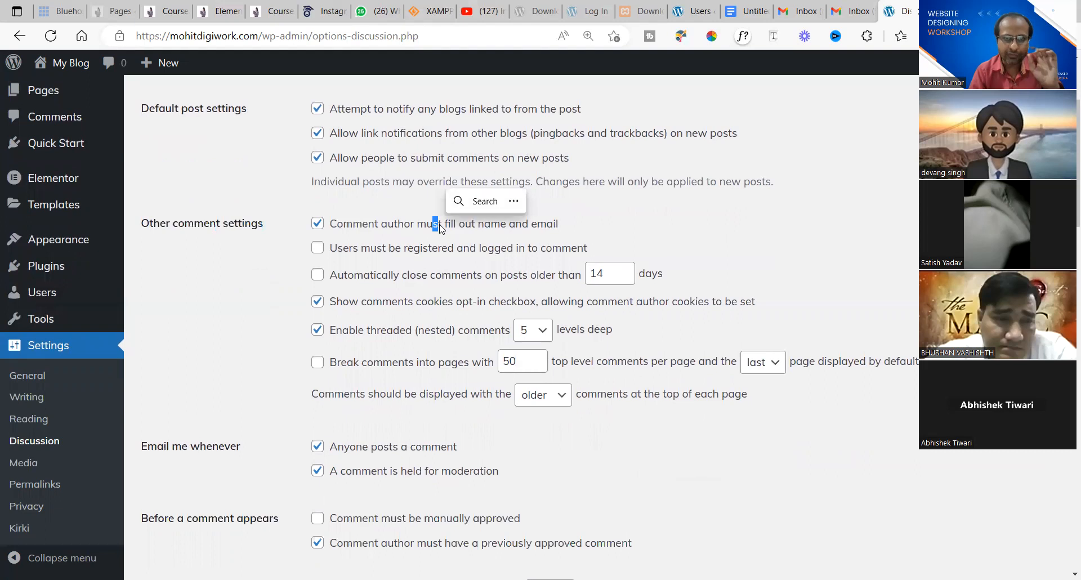
{"action": "left_click", "coordinate": [595, 230]}
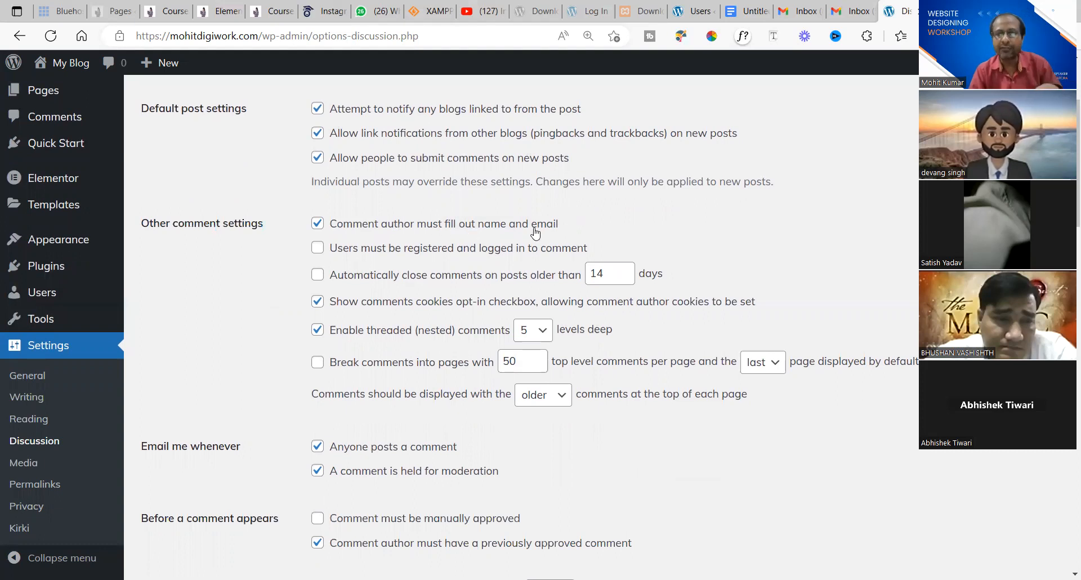
{"action": "left_click", "coordinate": [318, 224]}
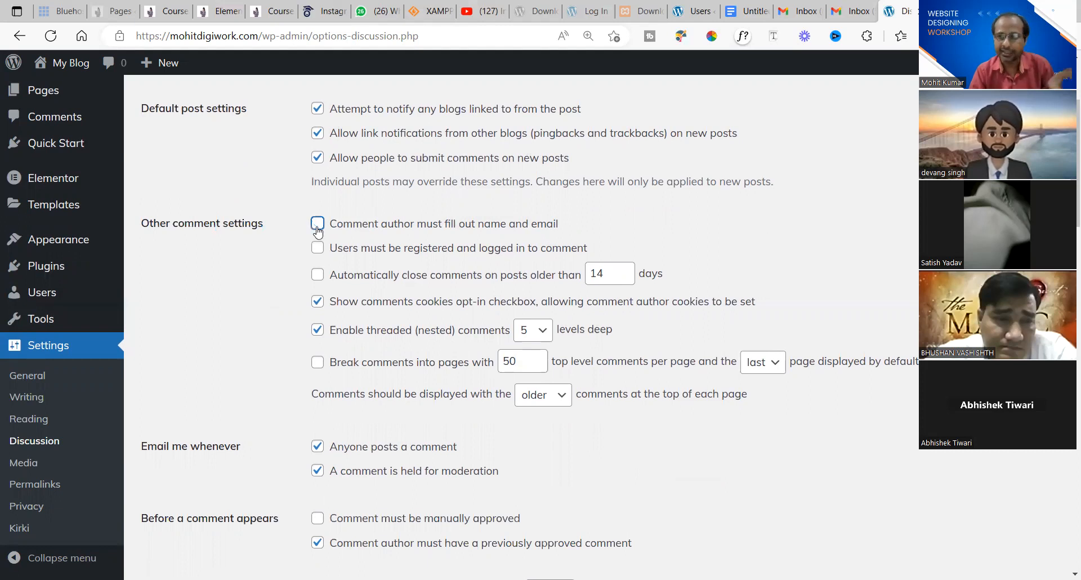
{"action": "left_click", "coordinate": [318, 225]}
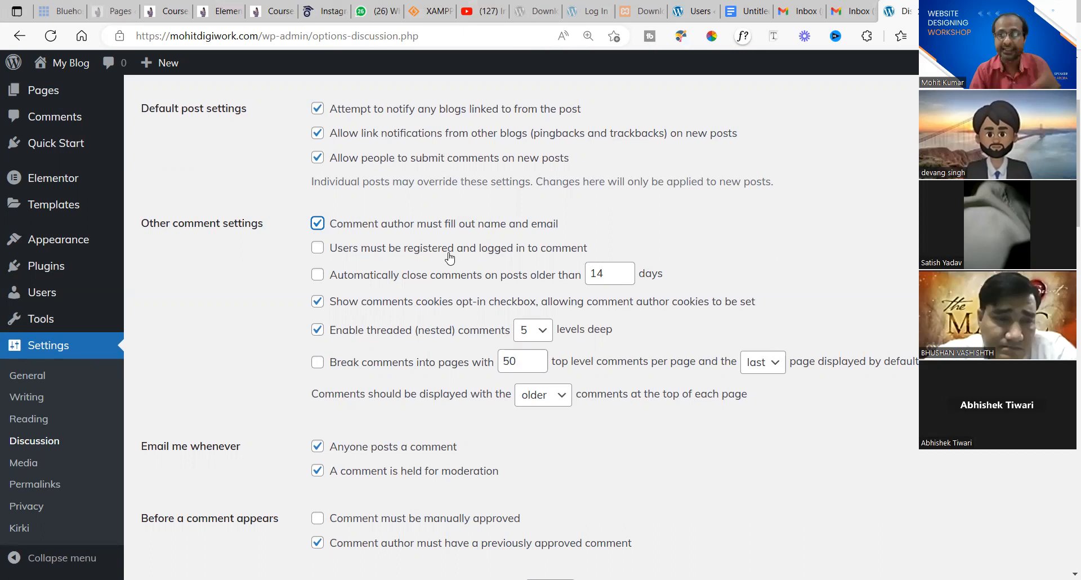
{"action": "left_click", "coordinate": [319, 248]}
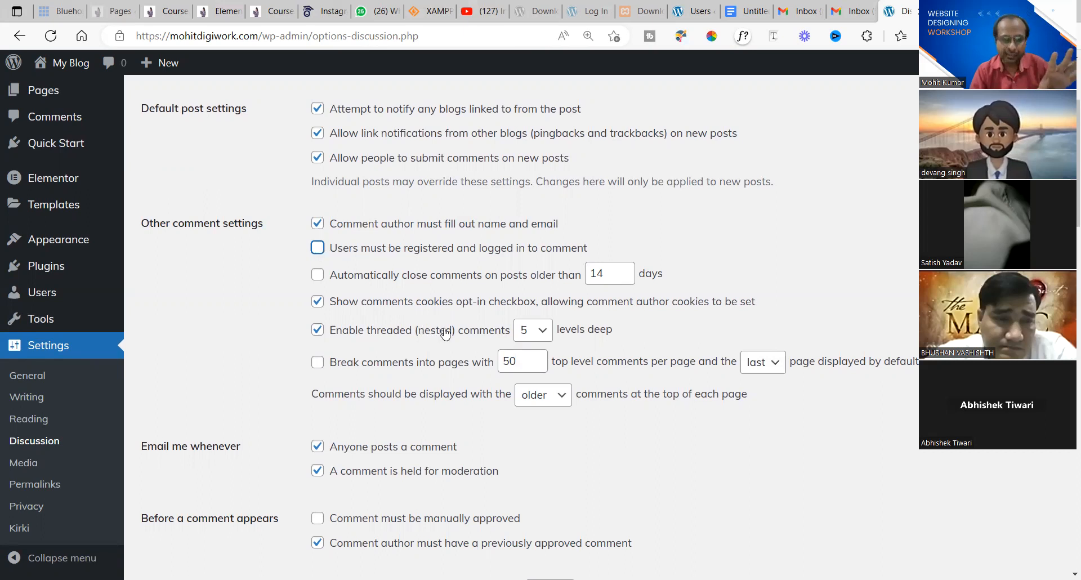
{"action": "scroll", "coordinate": [451, 335], "scroll_direction": "down", "scroll_amount": 5}
{"action": "scroll", "coordinate": [450, 335], "scroll_direction": "up", "scroll_amount": 8}
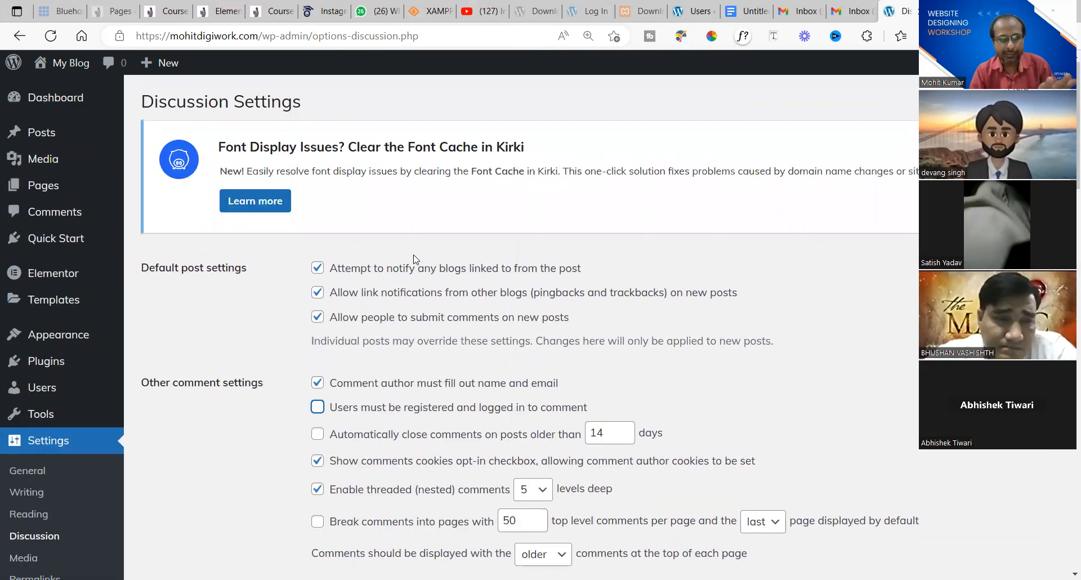
{"action": "scroll", "coordinate": [431, 316], "scroll_direction": "down", "scroll_amount": 3}
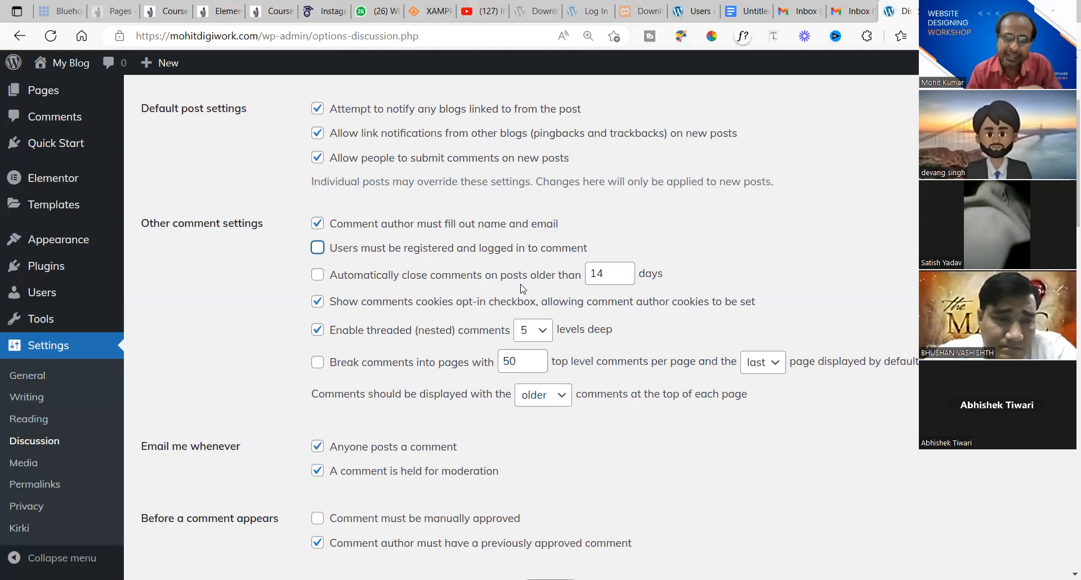
{"action": "left_click", "coordinate": [257, 306]}
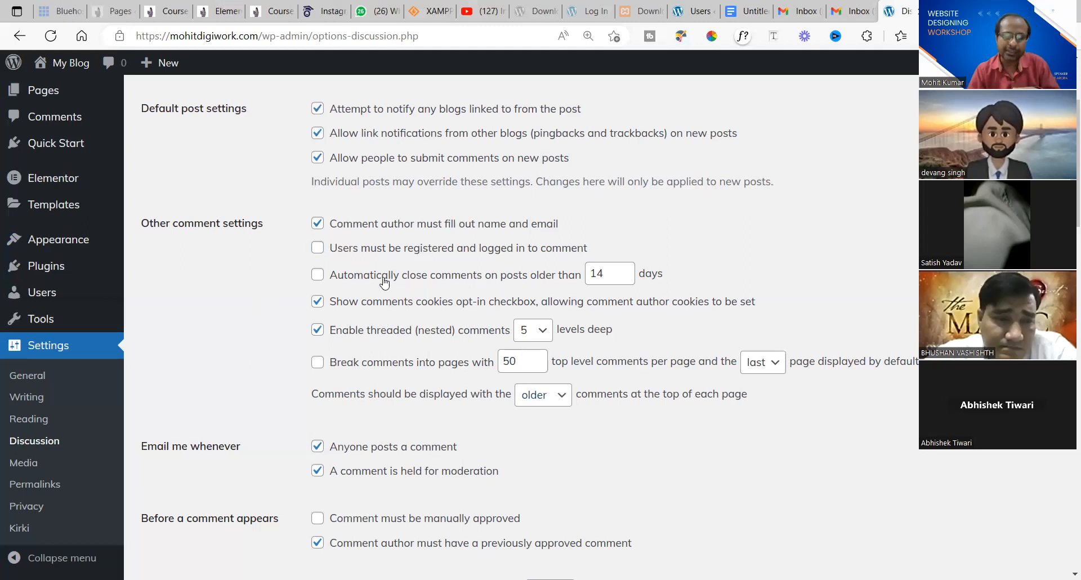
{"action": "left_click", "coordinate": [321, 278]}
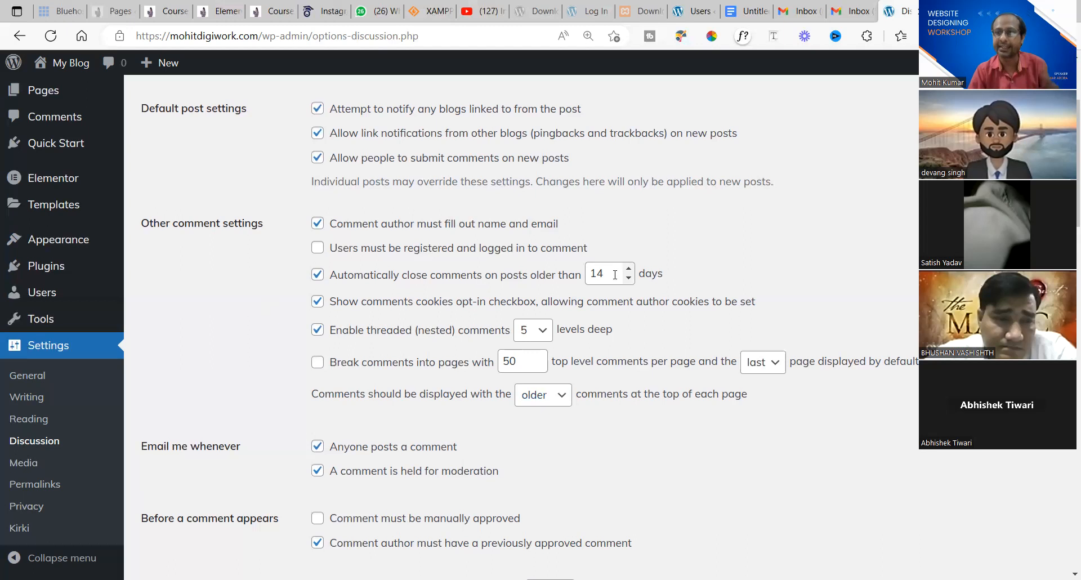
{"action": "left_click", "coordinate": [355, 282]}
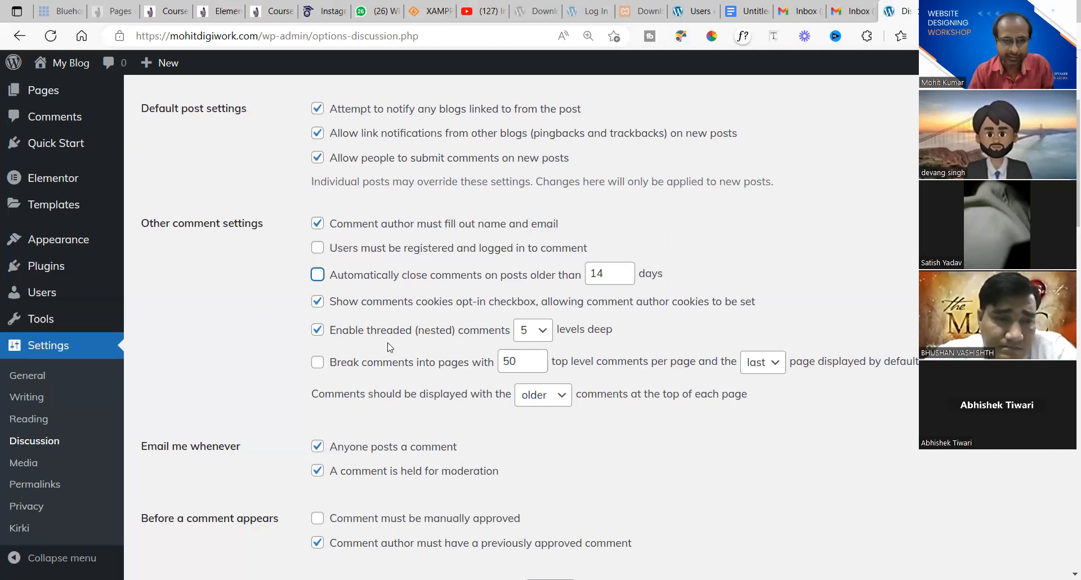
{"action": "scroll", "coordinate": [443, 345], "scroll_direction": "down", "scroll_amount": 1}
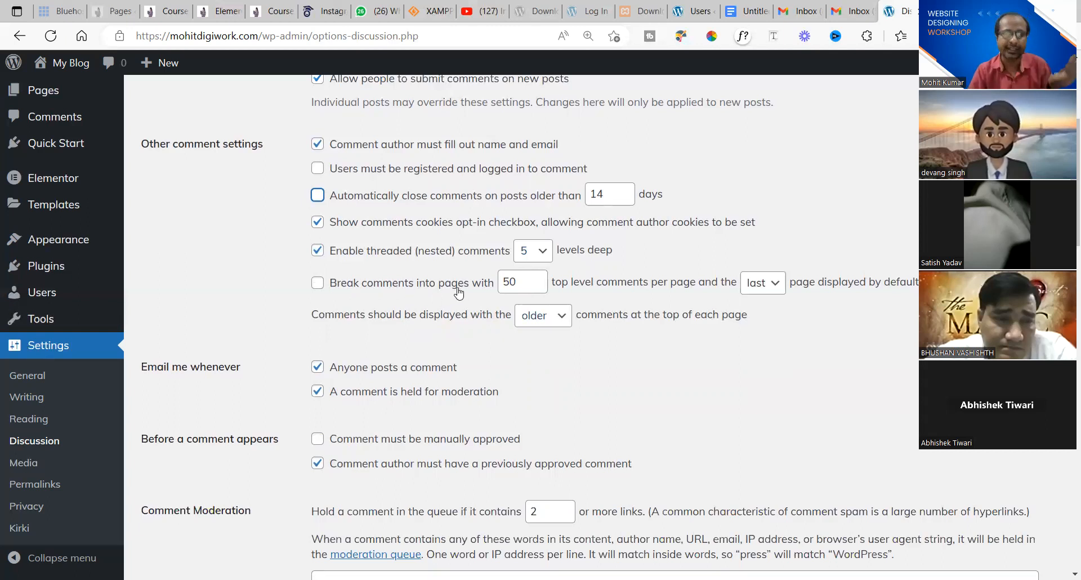
{"action": "left_click", "coordinate": [217, 273]}
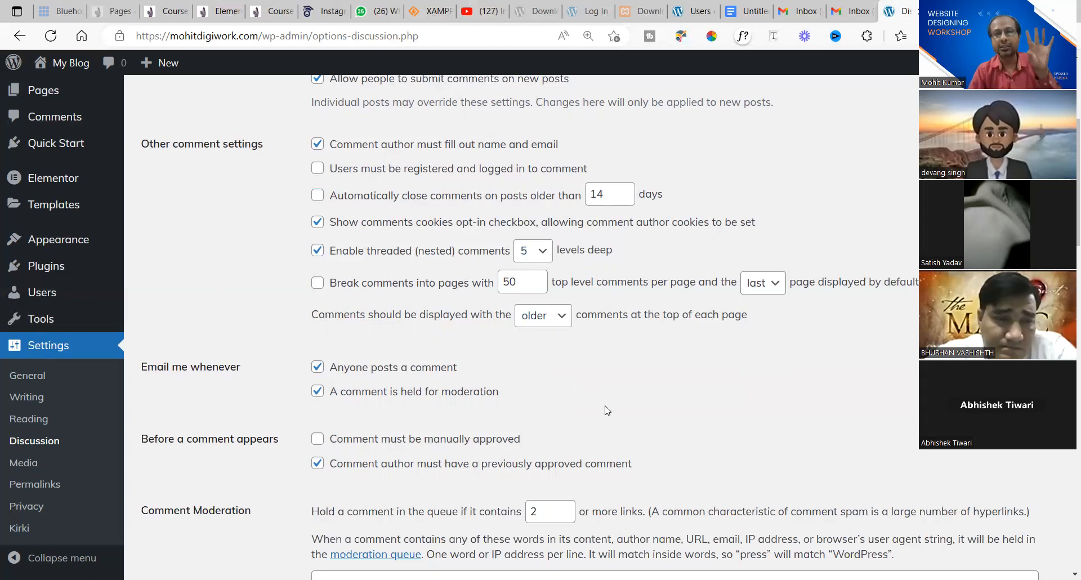
{"action": "scroll", "coordinate": [607, 409], "scroll_direction": "up", "scroll_amount": 1}
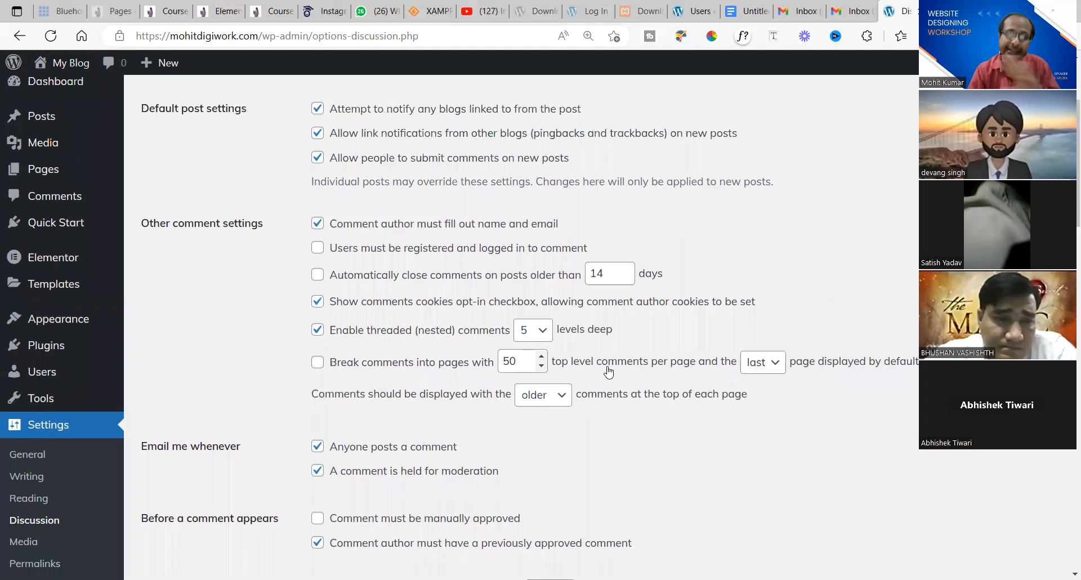
{"action": "scroll", "coordinate": [614, 338], "scroll_direction": "down", "scroll_amount": 2}
{"action": "scroll", "coordinate": [608, 316], "scroll_direction": "down", "scroll_amount": 1}
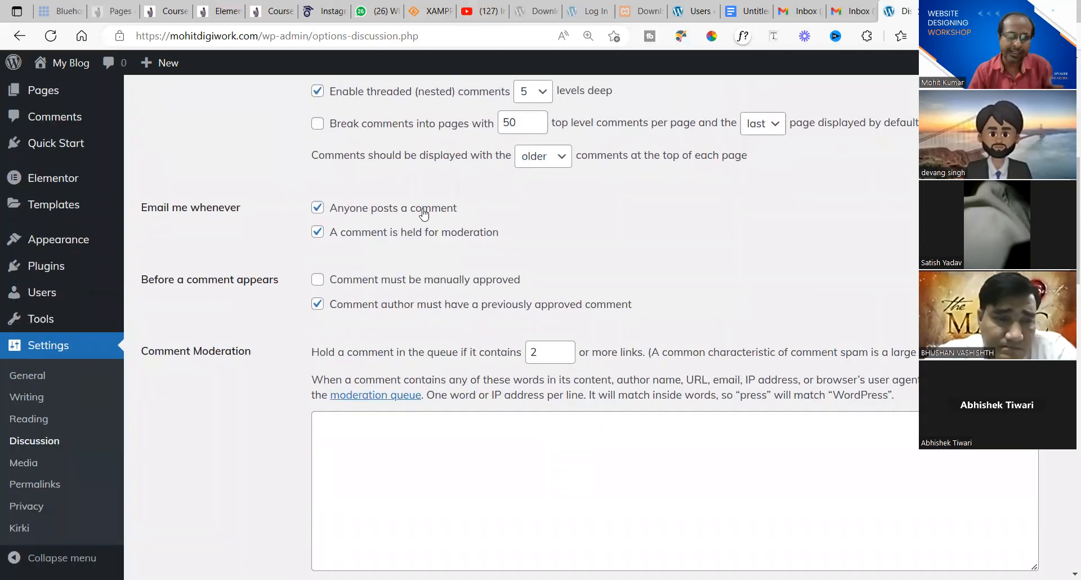
{"action": "left_click", "coordinate": [378, 239]}
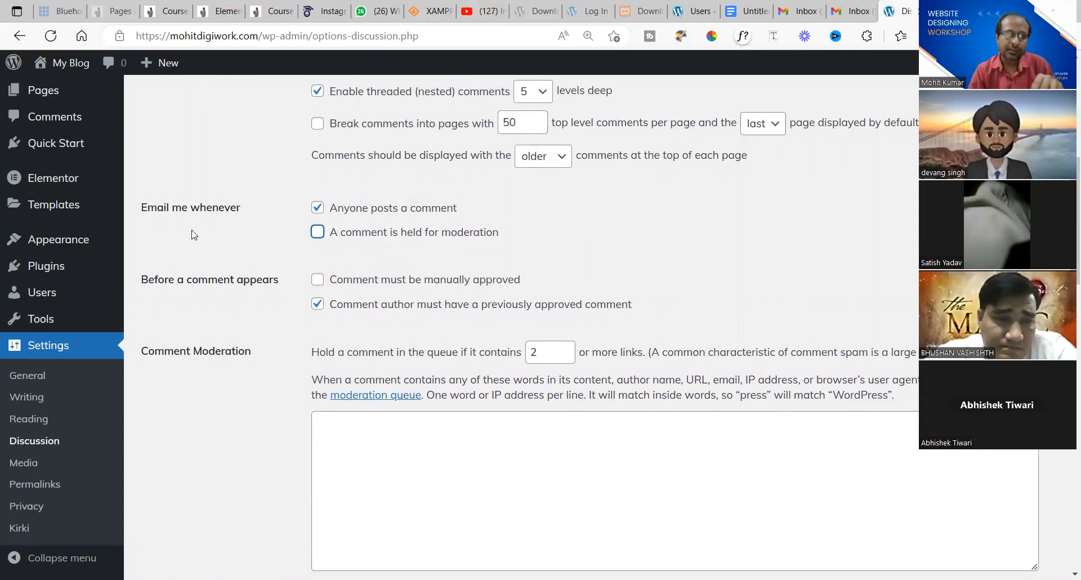
{"action": "left_click_drag", "start_coordinate": [158, 207], "coordinate": [254, 215]}
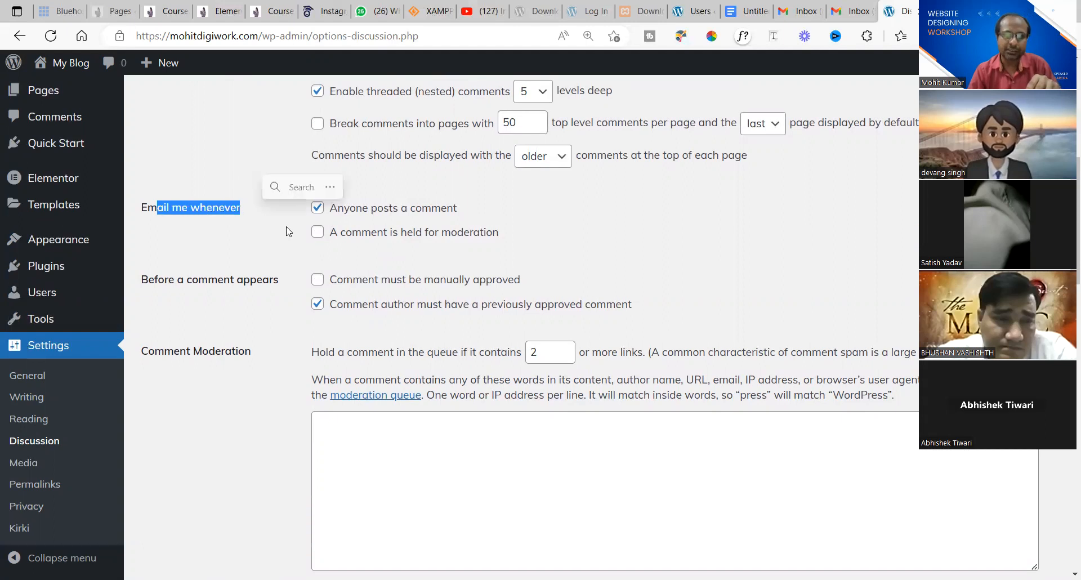
{"action": "left_click", "coordinate": [645, 235]}
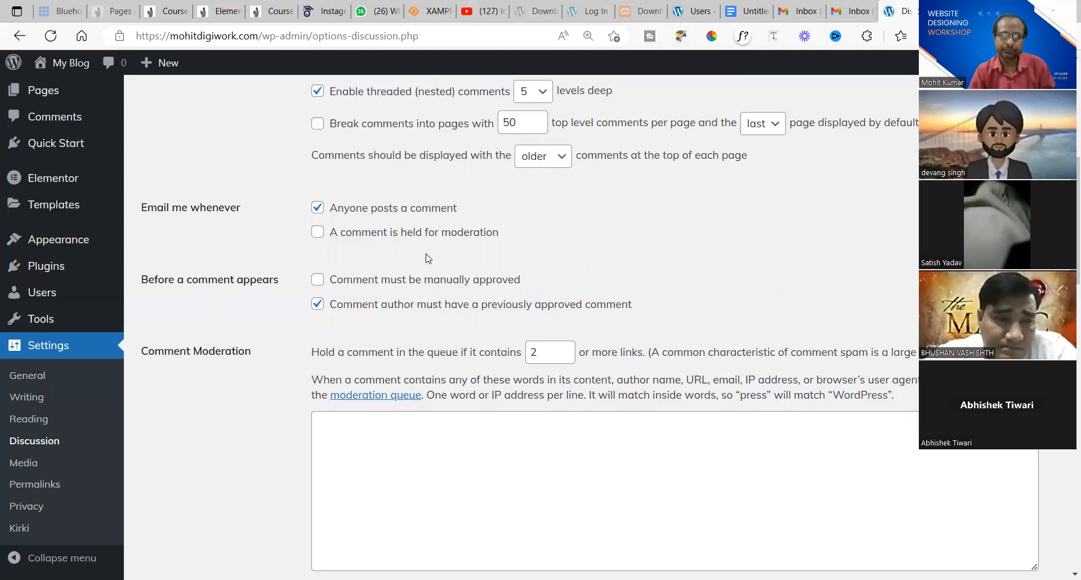
{"action": "left_click", "coordinate": [381, 239]}
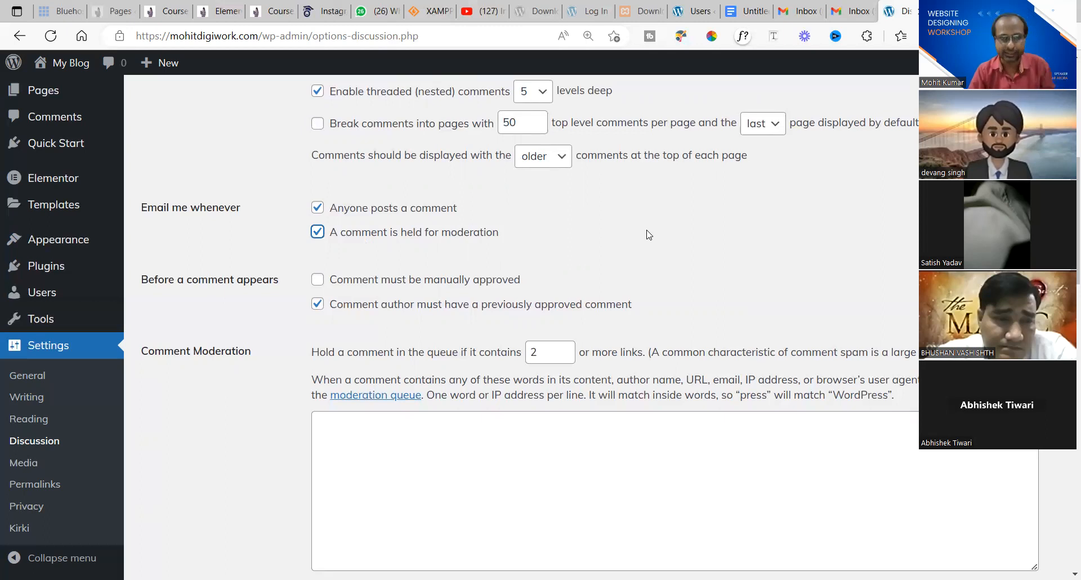
{"action": "scroll", "coordinate": [649, 235], "scroll_direction": "down", "scroll_amount": 2}
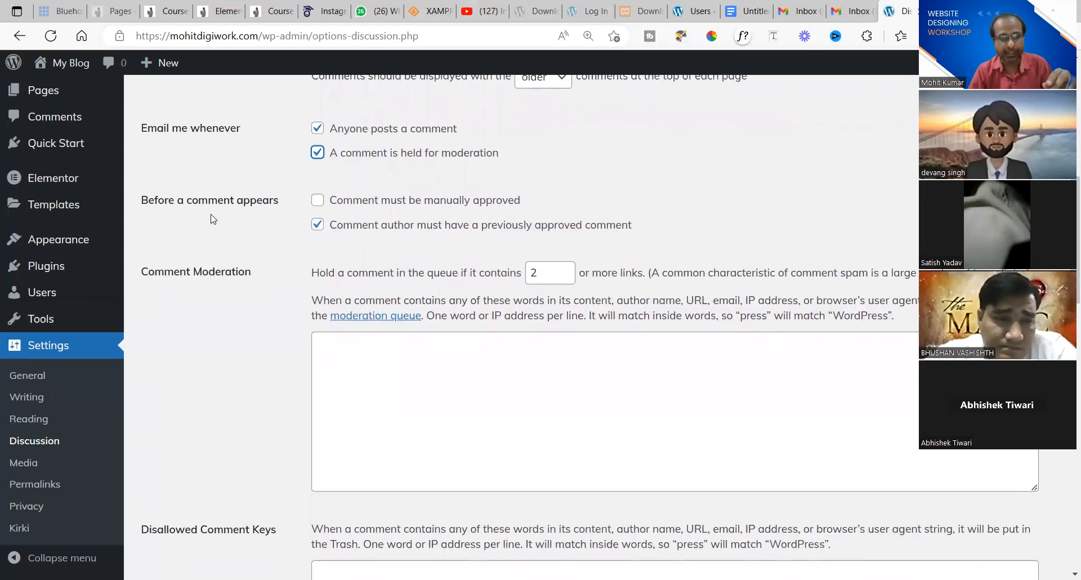
Try toggling manual approval and the previously-approved-author rule under 'Before a comment appears'.
{"action": "left_click_drag", "start_coordinate": [154, 201], "coordinate": [260, 201]}
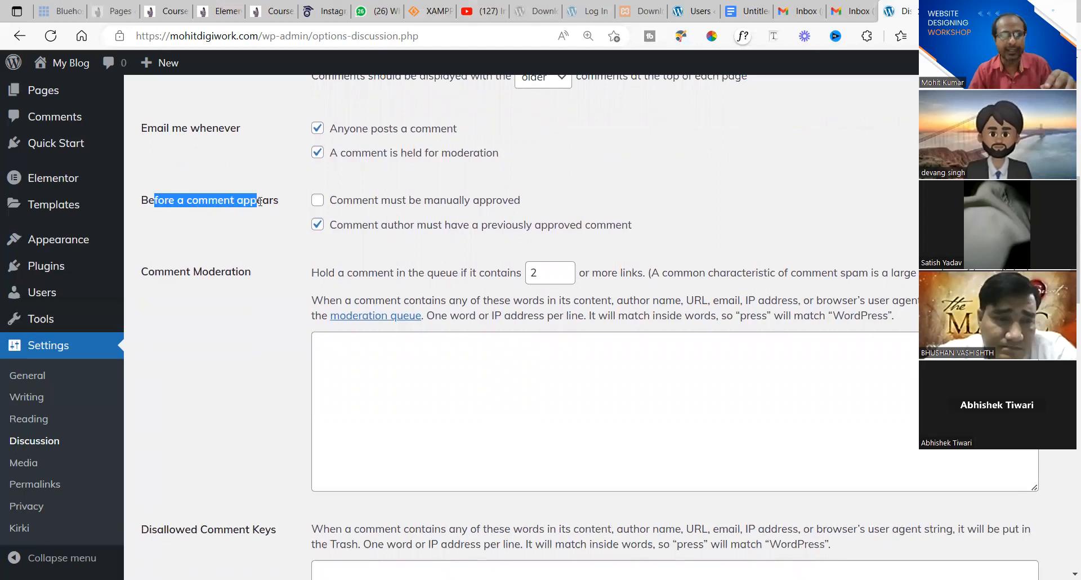
{"action": "left_click", "coordinate": [233, 257]}
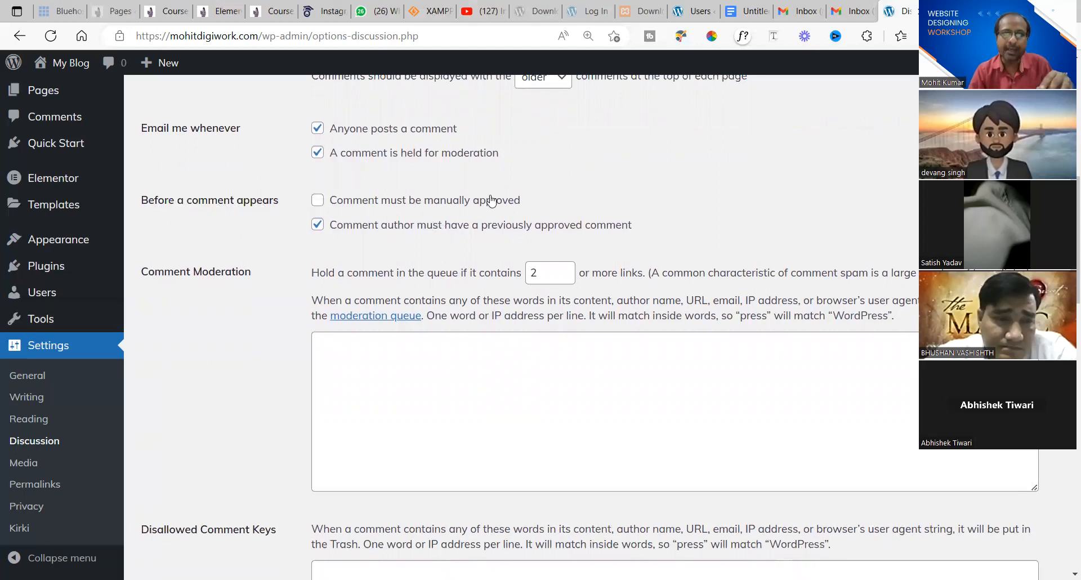
{"action": "left_click", "coordinate": [394, 202]}
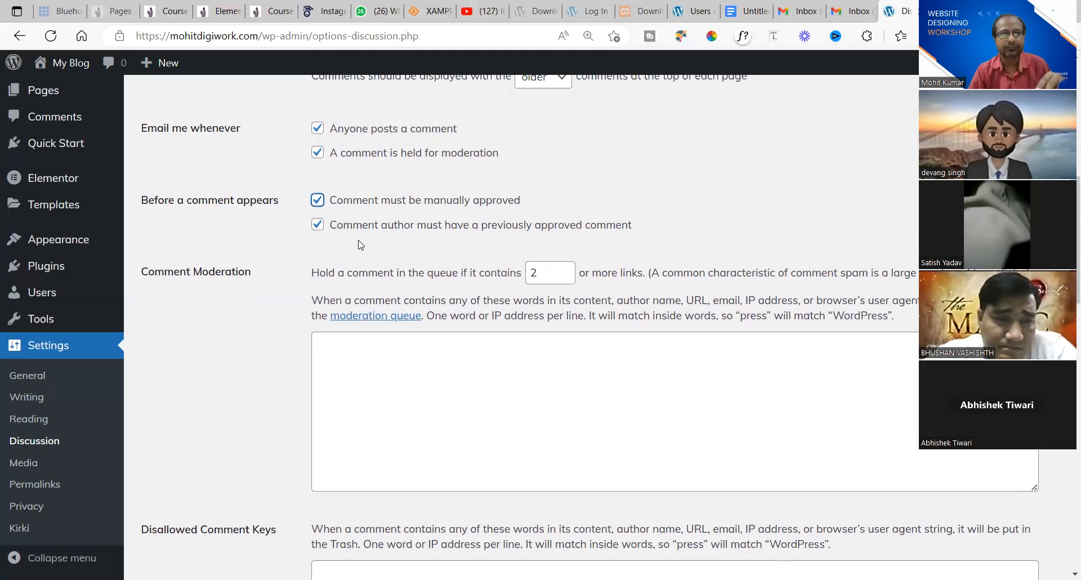
{"action": "left_click_drag", "start_coordinate": [368, 202], "coordinate": [526, 202]}
{"action": "left_click", "coordinate": [632, 199]}
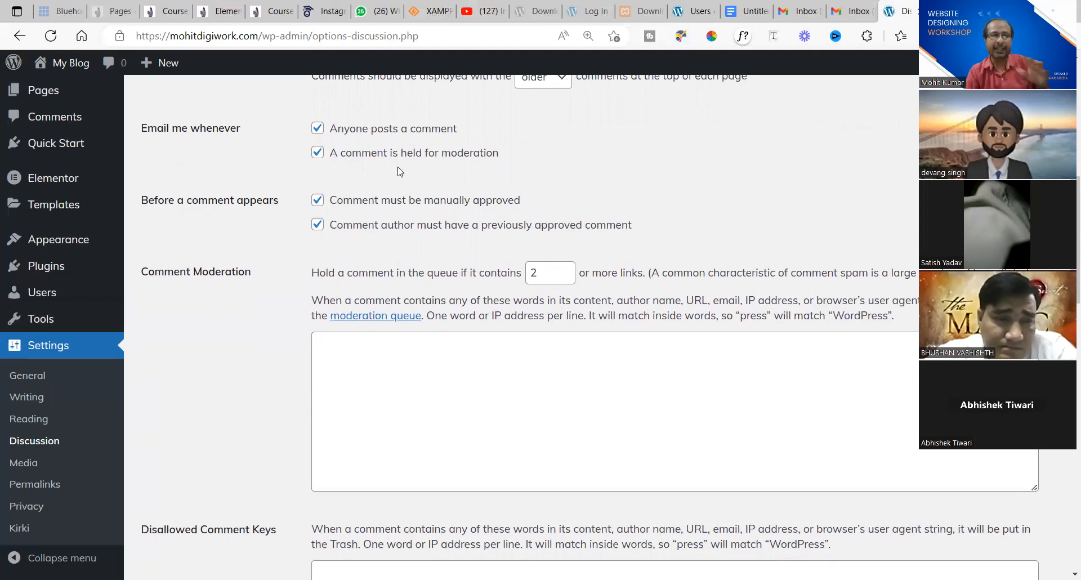
{"action": "left_click", "coordinate": [387, 201]}
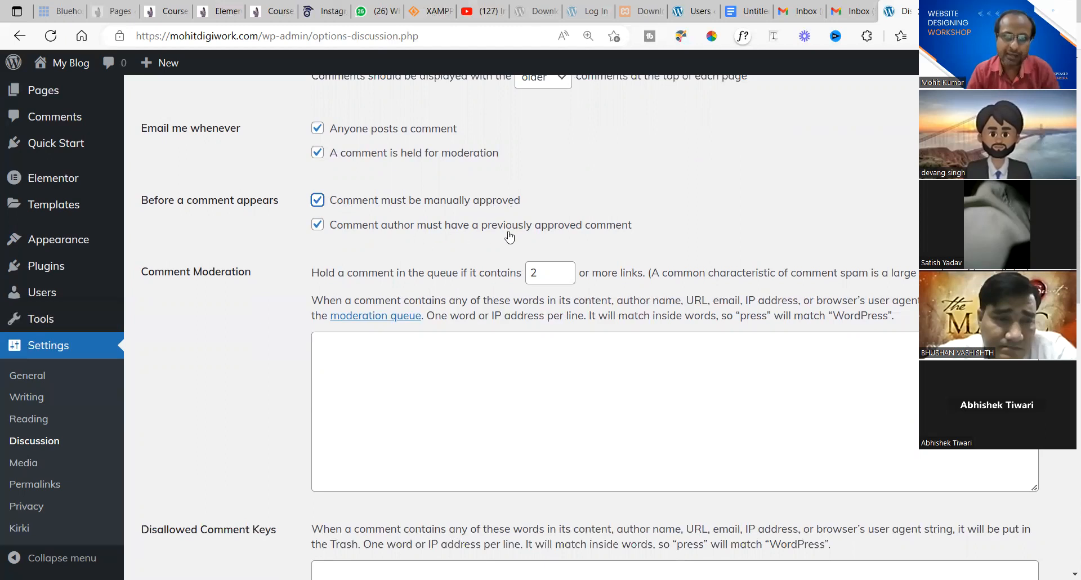
{"action": "left_click", "coordinate": [375, 228]}
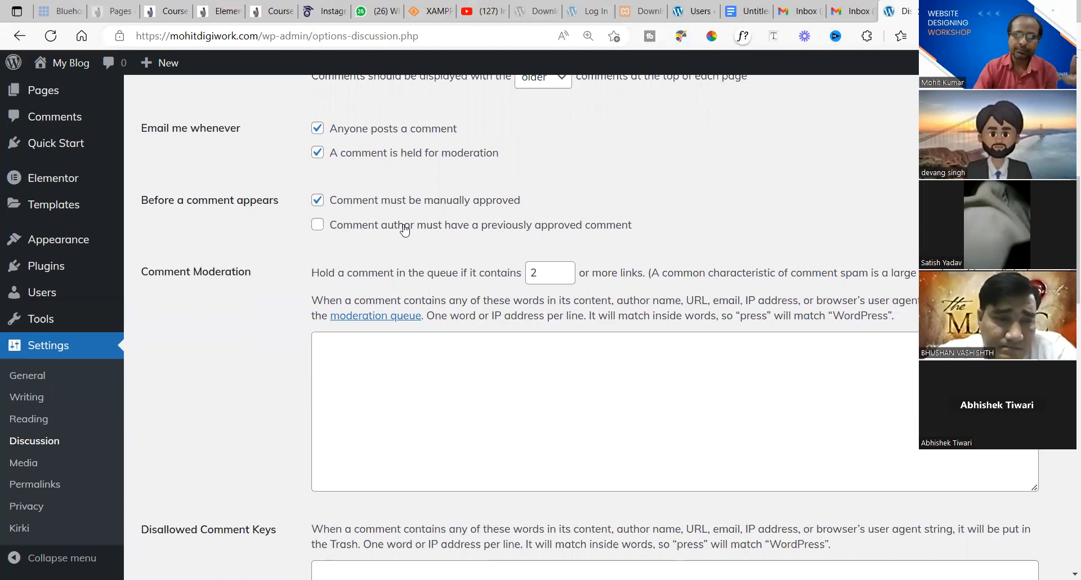
{"action": "left_click", "coordinate": [404, 230]}
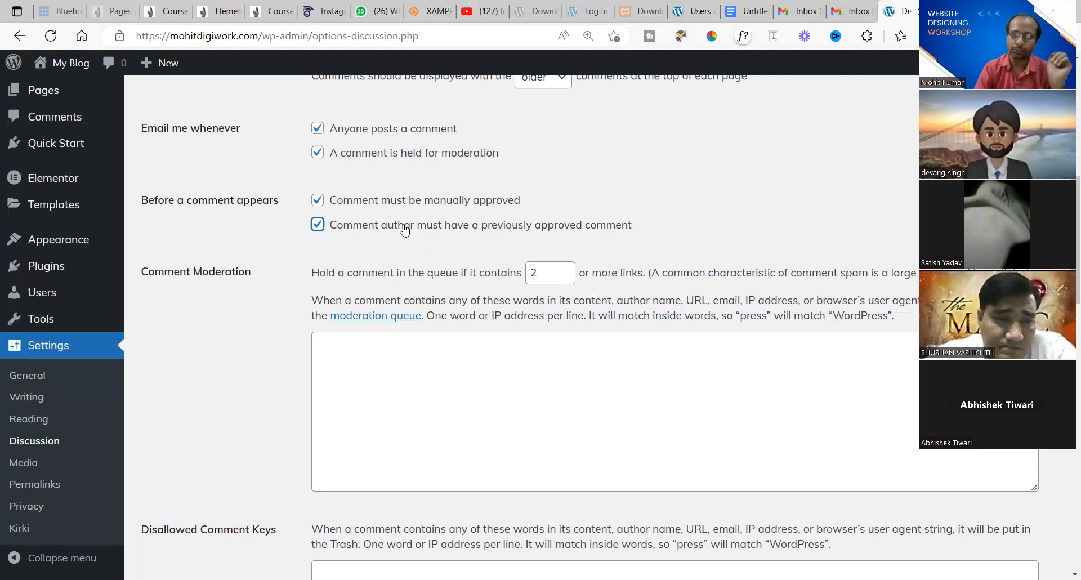
Check 'Comment must be manually approved' and uncheck 'Comment author must have a previously approved comment'.
{"action": "left_click", "coordinate": [381, 202]}
{"action": "left_click", "coordinate": [380, 233]}
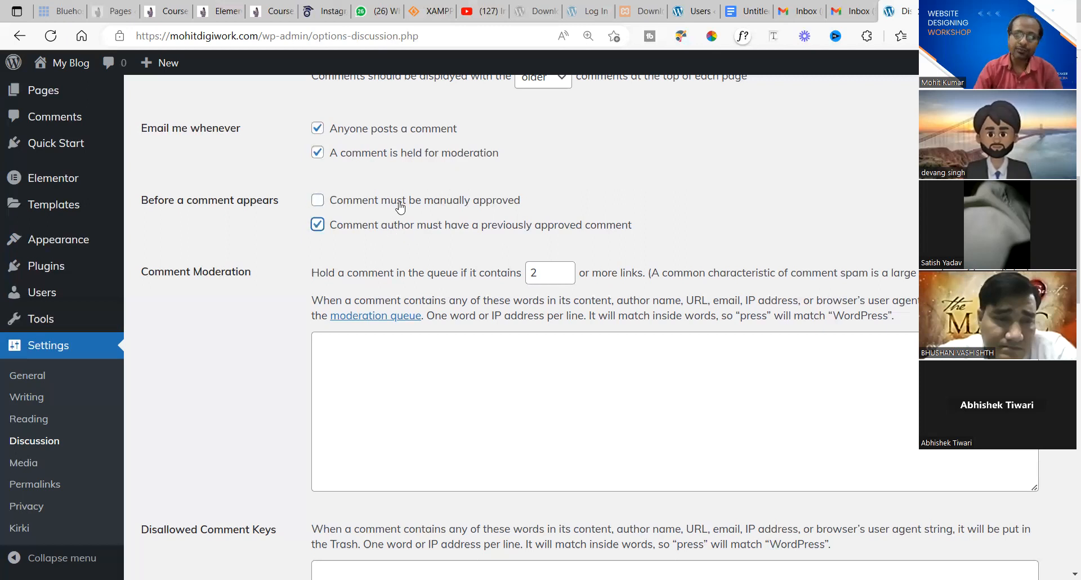
{"action": "left_click", "coordinate": [814, 212]}
{"action": "left_click", "coordinate": [416, 202]}
{"action": "left_click", "coordinate": [396, 228]}
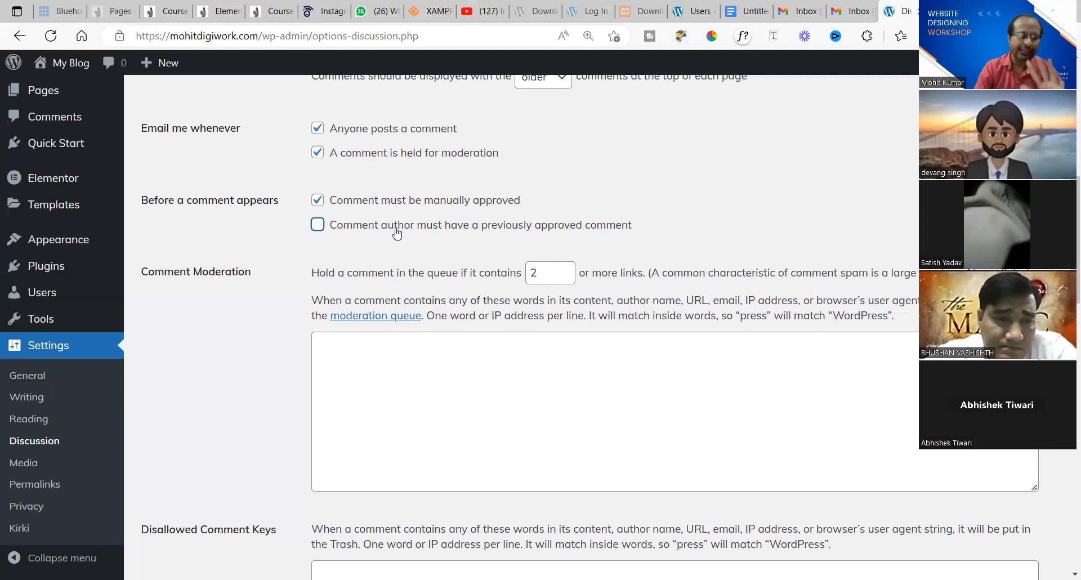
{"action": "left_click", "coordinate": [225, 233]}
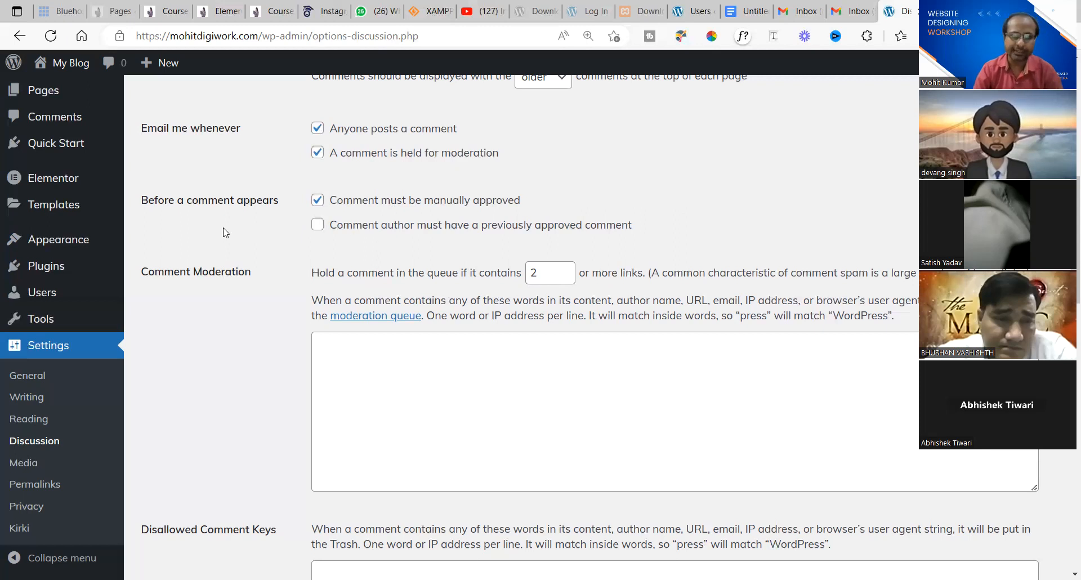
{"action": "scroll", "coordinate": [489, 369], "scroll_direction": "down", "scroll_amount": 5}
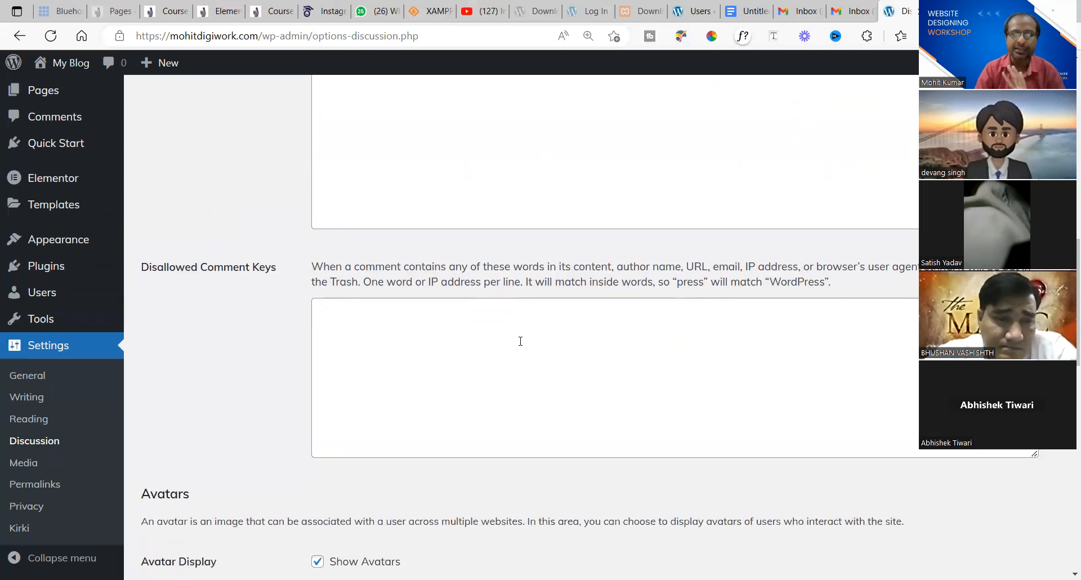
{"action": "scroll", "coordinate": [520, 343], "scroll_direction": "down", "scroll_amount": 3}
{"action": "scroll", "coordinate": [519, 341], "scroll_direction": "up", "scroll_amount": 8}
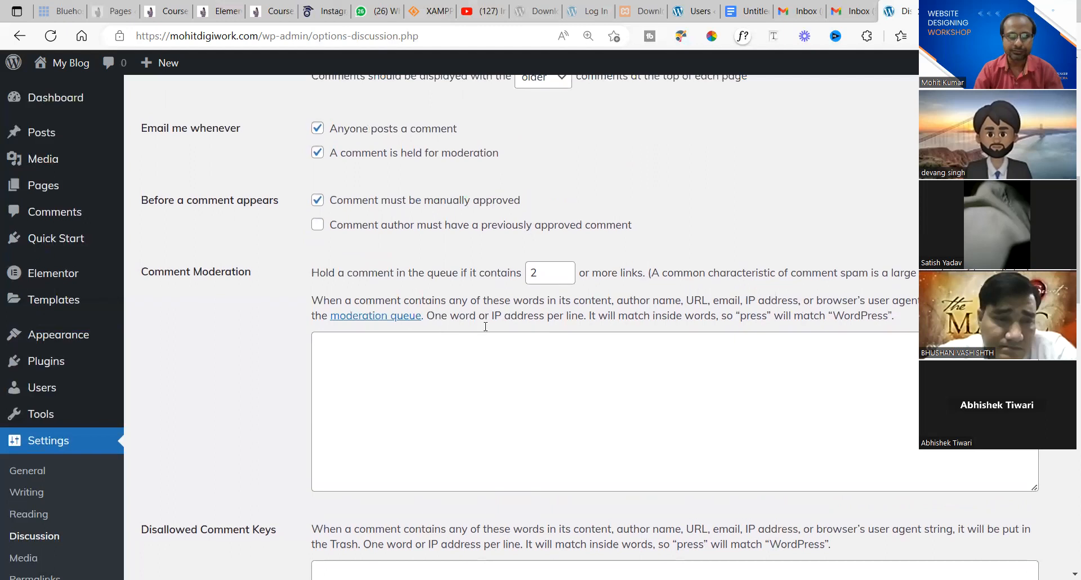
{"action": "scroll", "coordinate": [490, 318], "scroll_direction": "down", "scroll_amount": 4}
{"action": "scroll", "coordinate": [498, 311], "scroll_direction": "up", "scroll_amount": 3}
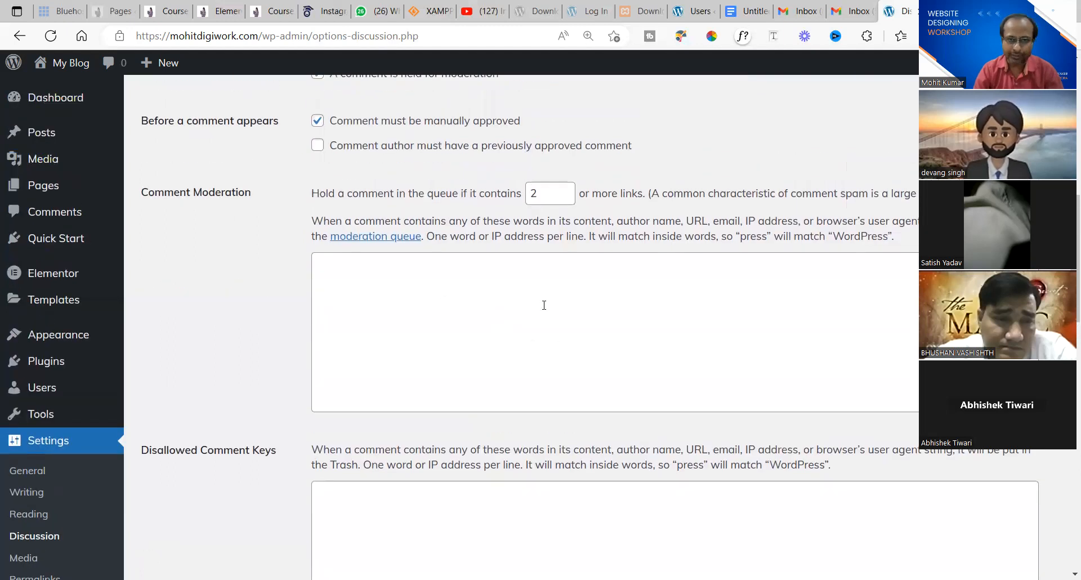
{"action": "scroll", "coordinate": [544, 305], "scroll_direction": "down", "scroll_amount": 10}
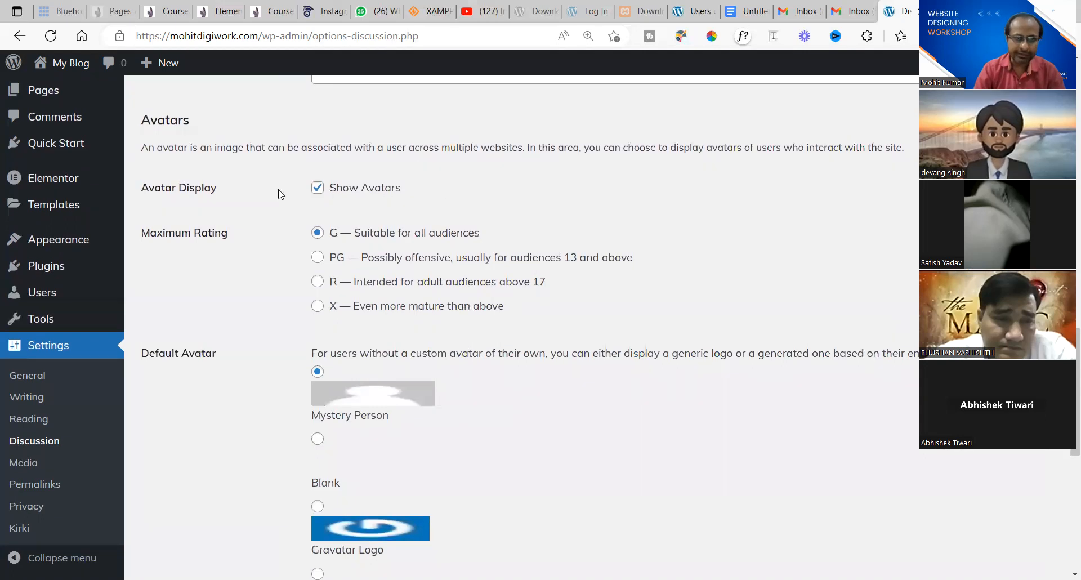
{"action": "left_click_drag", "start_coordinate": [154, 188], "coordinate": [213, 188]}
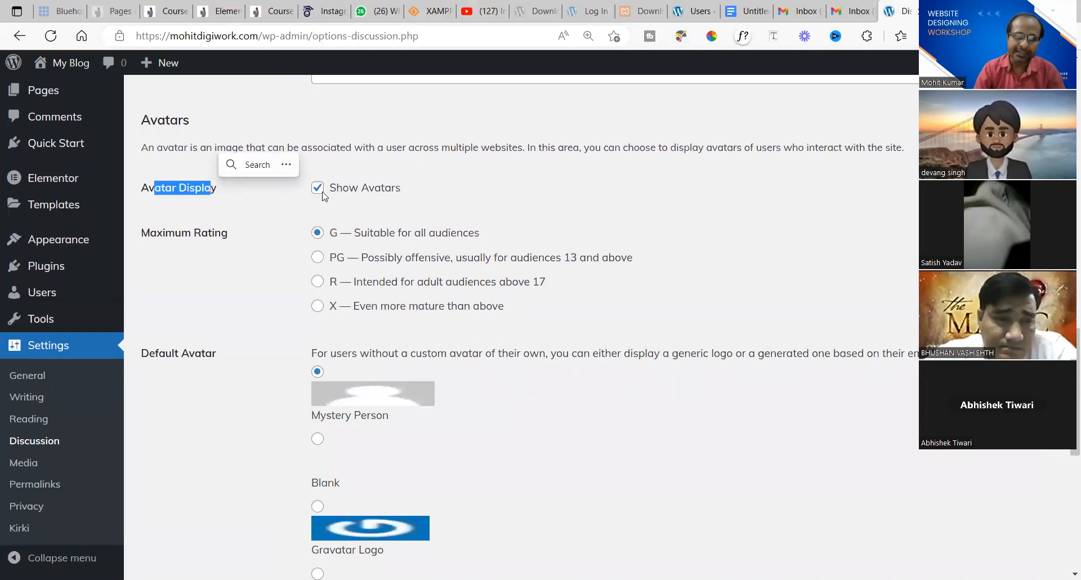
{"action": "left_click_drag", "start_coordinate": [157, 233], "coordinate": [217, 233]}
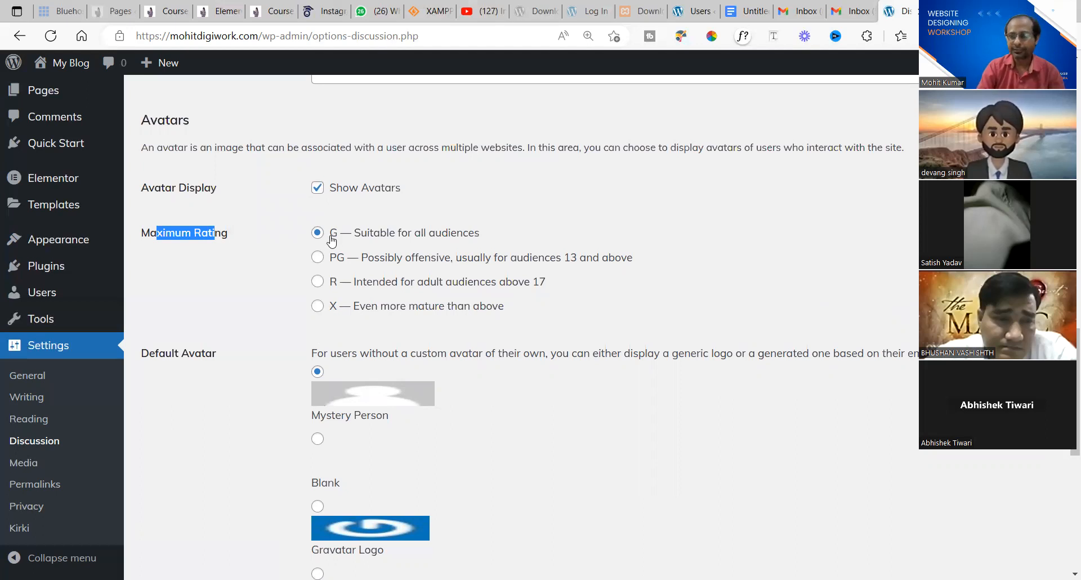
{"action": "scroll", "coordinate": [372, 292], "scroll_direction": "down", "scroll_amount": 3}
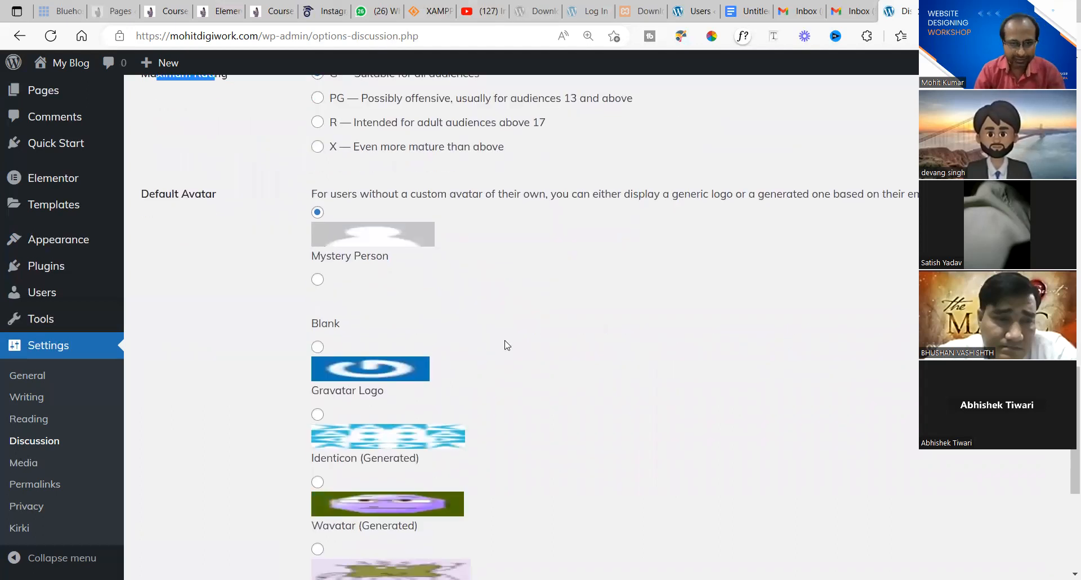
{"action": "scroll", "coordinate": [496, 323], "scroll_direction": "up", "scroll_amount": 2}
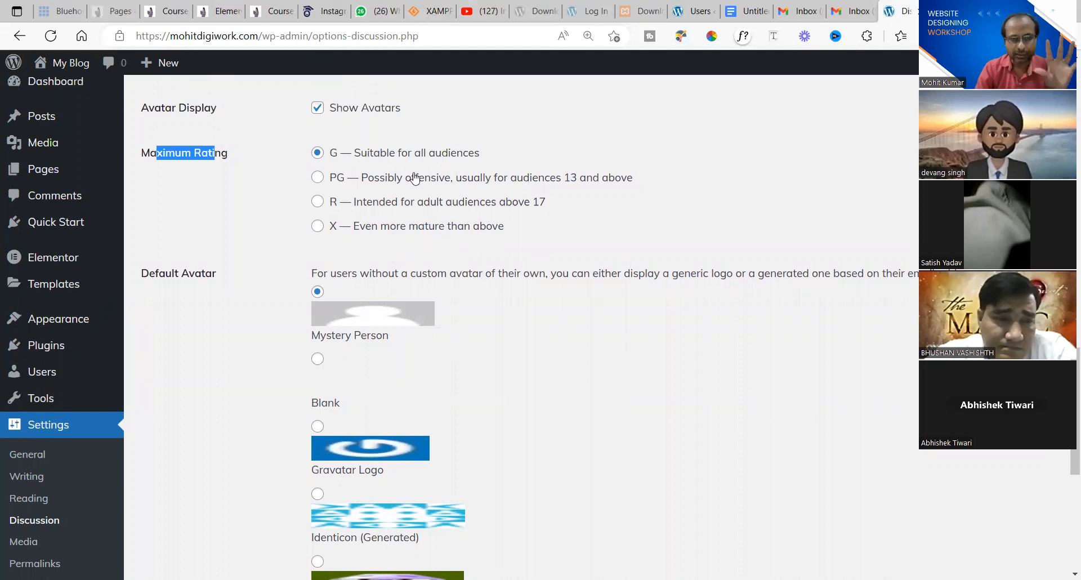
{"action": "left_click_drag", "start_coordinate": [367, 157], "coordinate": [487, 155]}
{"action": "left_click", "coordinate": [650, 158]}
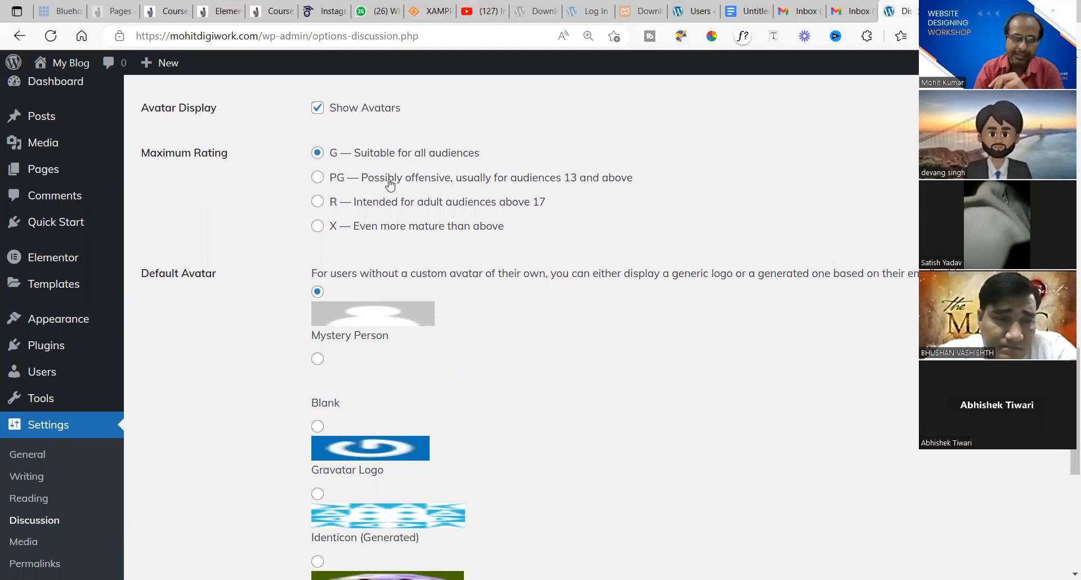
{"action": "left_click", "coordinate": [405, 182]}
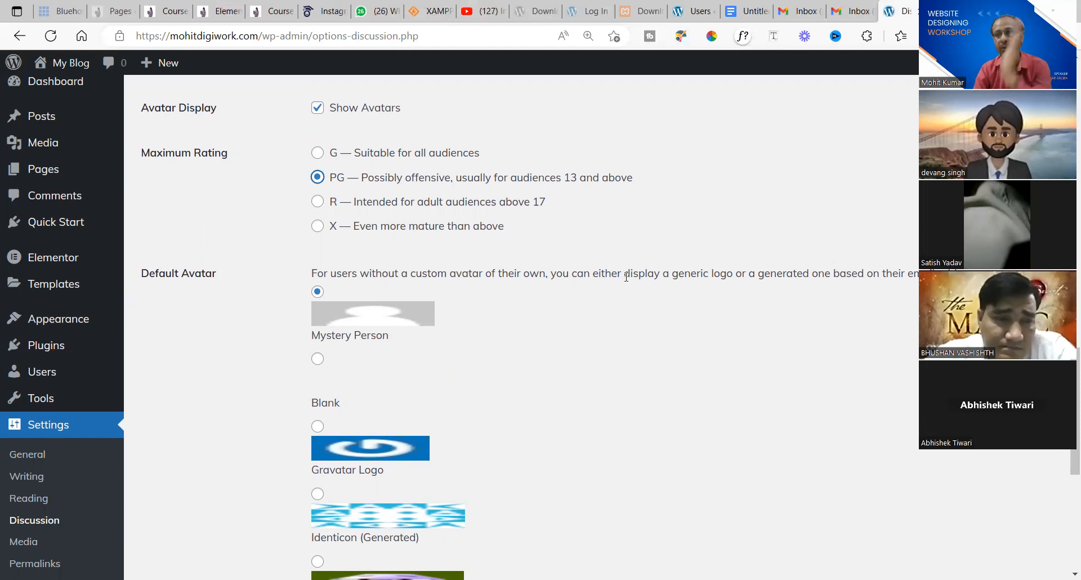
{"action": "left_click", "coordinate": [394, 204]}
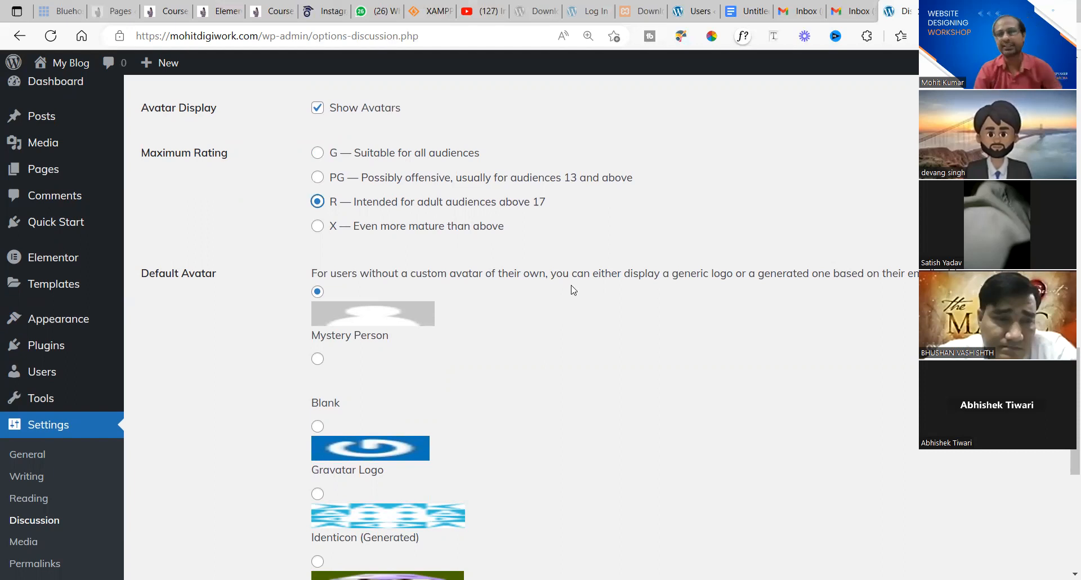
{"action": "left_click", "coordinate": [393, 228]}
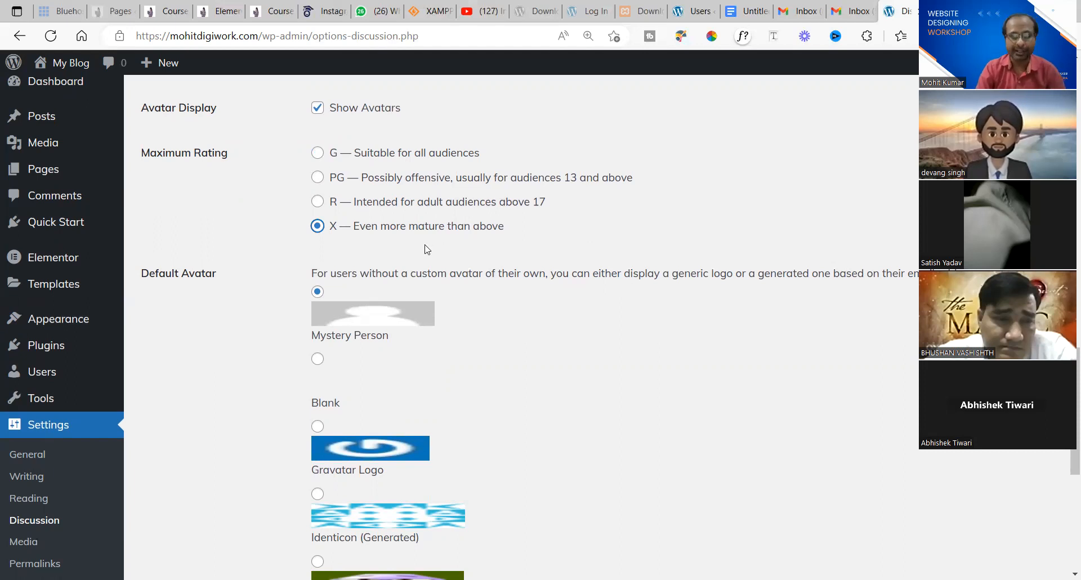
{"action": "left_click", "coordinate": [389, 153]}
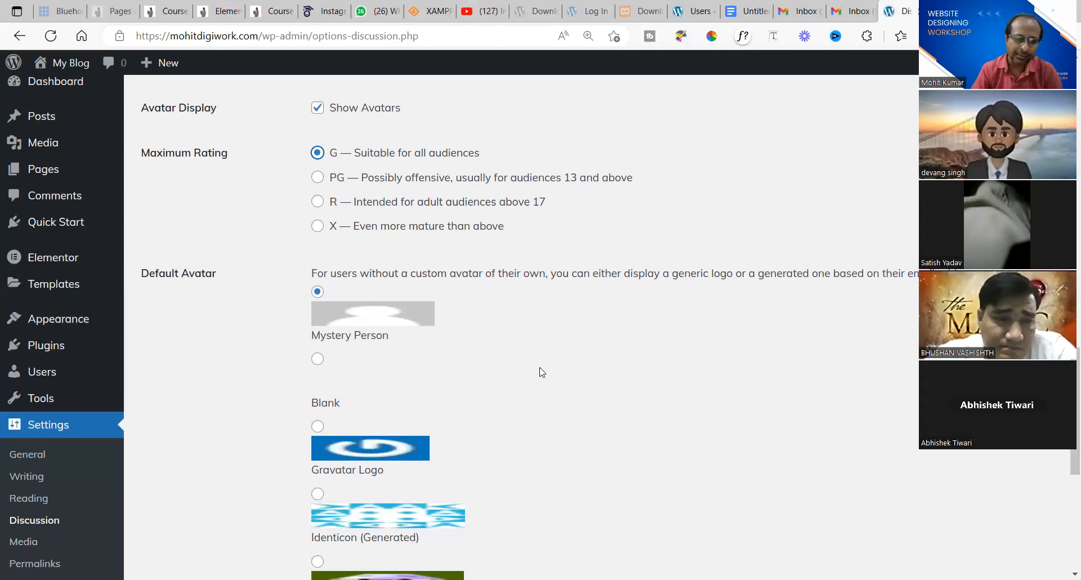
Choose RoboHash (Generated) as the default avatar instead of Mystery Person and save.
{"action": "scroll", "coordinate": [540, 370], "scroll_direction": "down", "scroll_amount": 5}
{"action": "scroll", "coordinate": [351, 403], "scroll_direction": "down", "scroll_amount": 2}
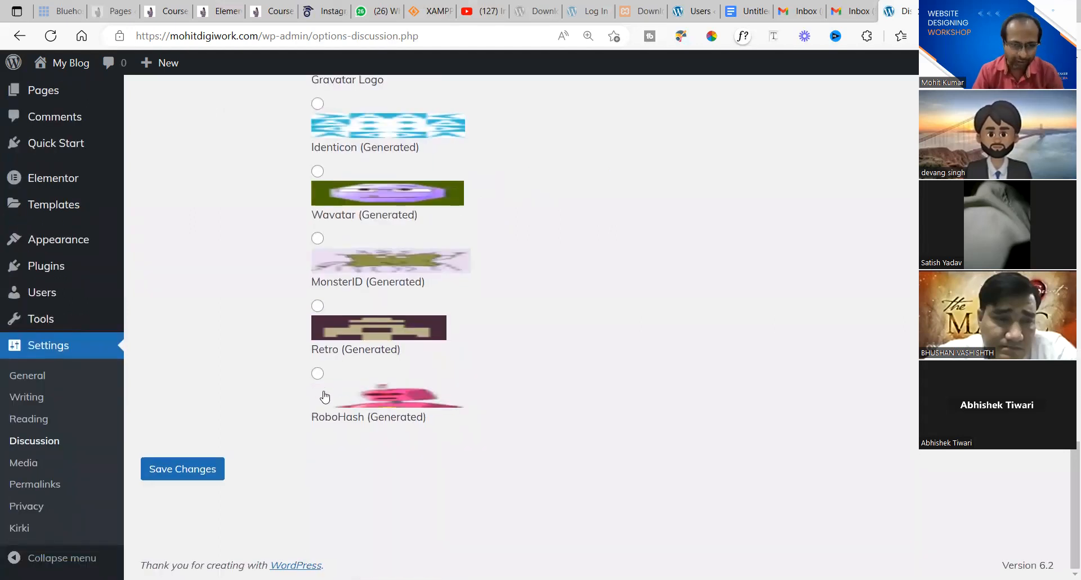
{"action": "left_click", "coordinate": [318, 373]}
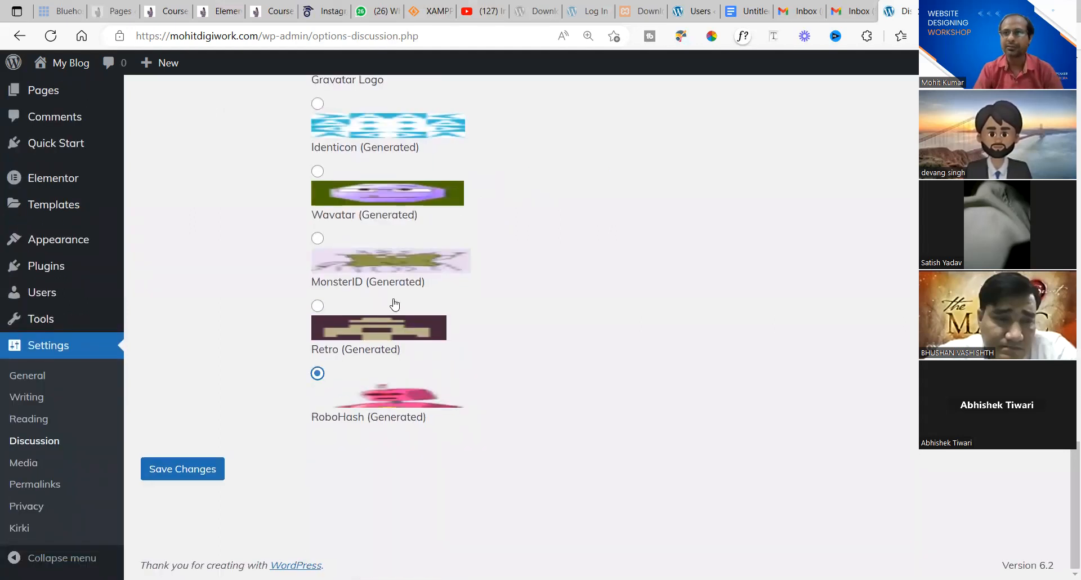
{"action": "key", "text": "Tab"}
{"action": "key", "text": "Return"}
{"action": "scroll", "coordinate": [228, 340], "scroll_direction": "up", "scroll_amount": 10}
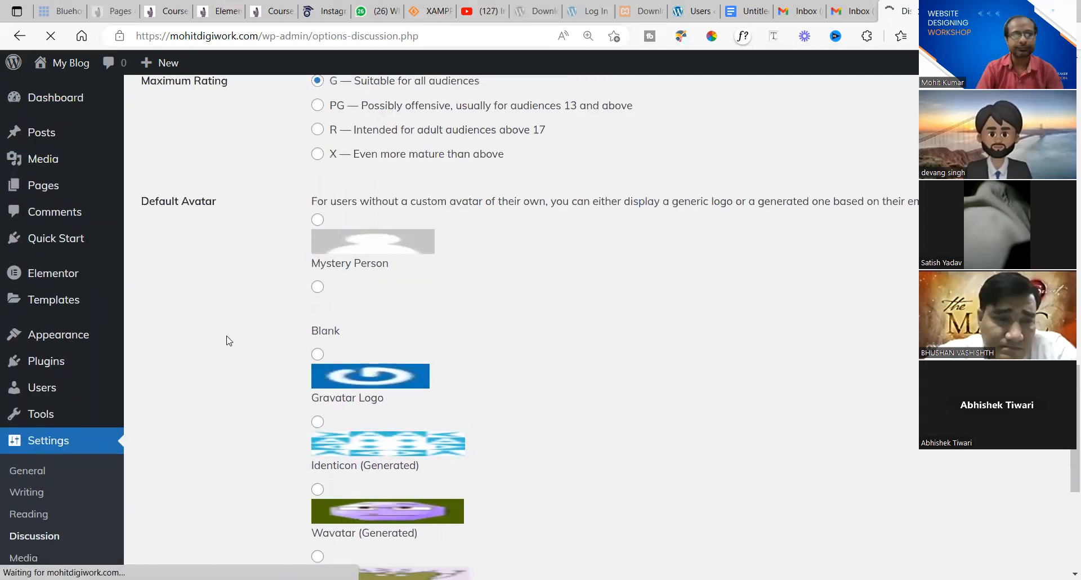
{"action": "scroll", "coordinate": [313, 309], "scroll_direction": "down", "scroll_amount": 5}
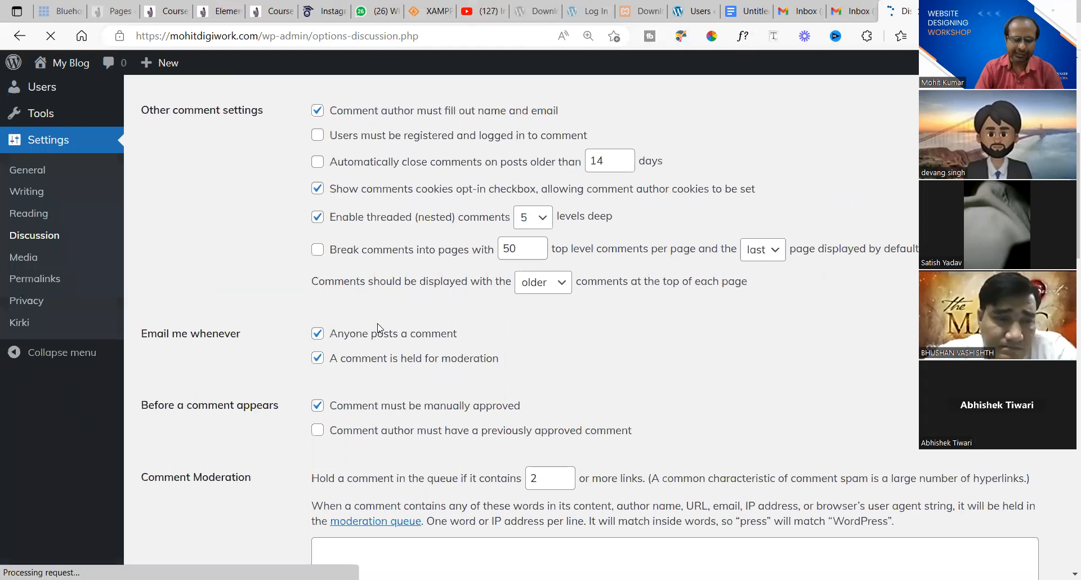
{"action": "scroll", "coordinate": [482, 317], "scroll_direction": "down", "scroll_amount": 4}
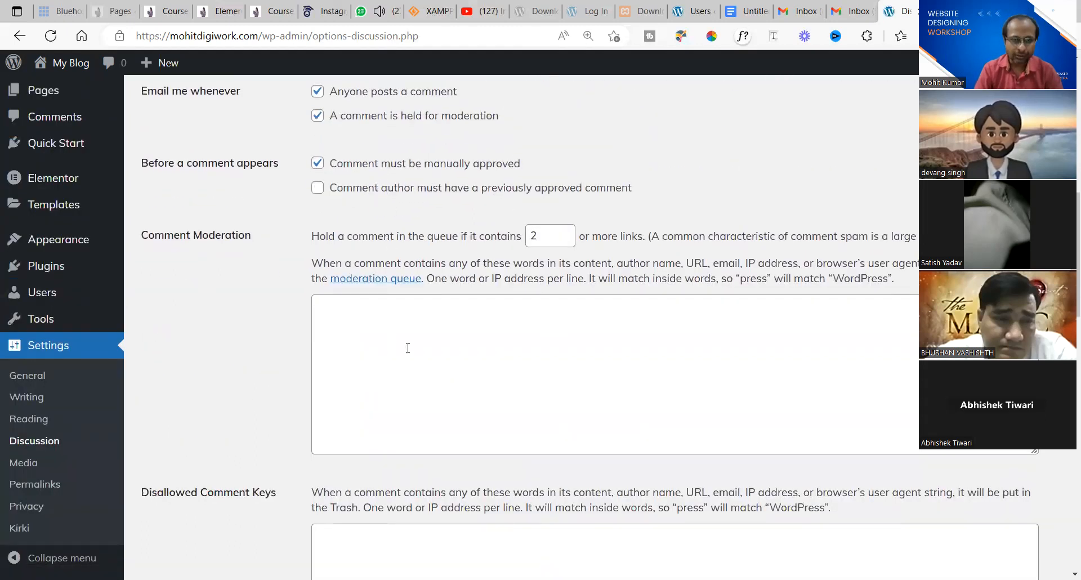
{"action": "scroll", "coordinate": [413, 324], "scroll_direction": "down", "scroll_amount": 7}
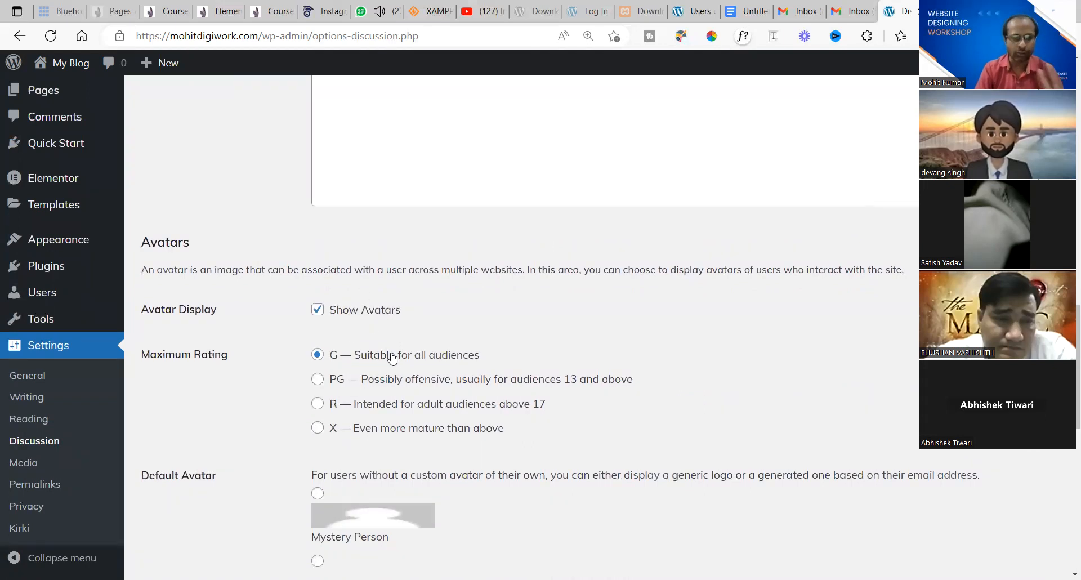
{"action": "scroll", "coordinate": [394, 366], "scroll_direction": "down", "scroll_amount": 7}
{"action": "scroll", "coordinate": [377, 394], "scroll_direction": "down", "scroll_amount": 3}
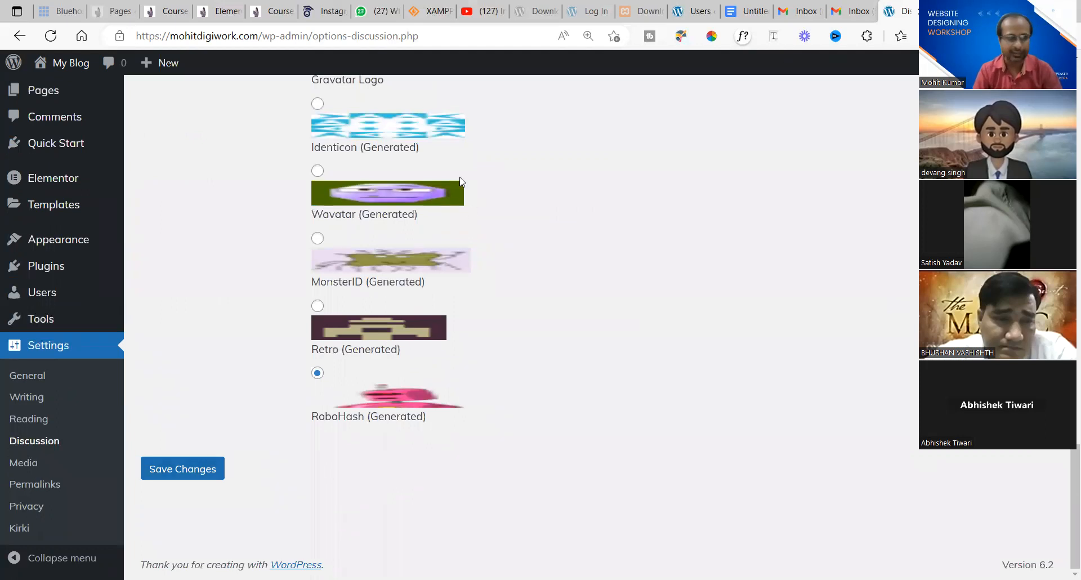
Save the Media settings unchanged: 150×150 thumbnails, 300 medium and 1024 large.
{"action": "left_click", "coordinate": [16, 457]}
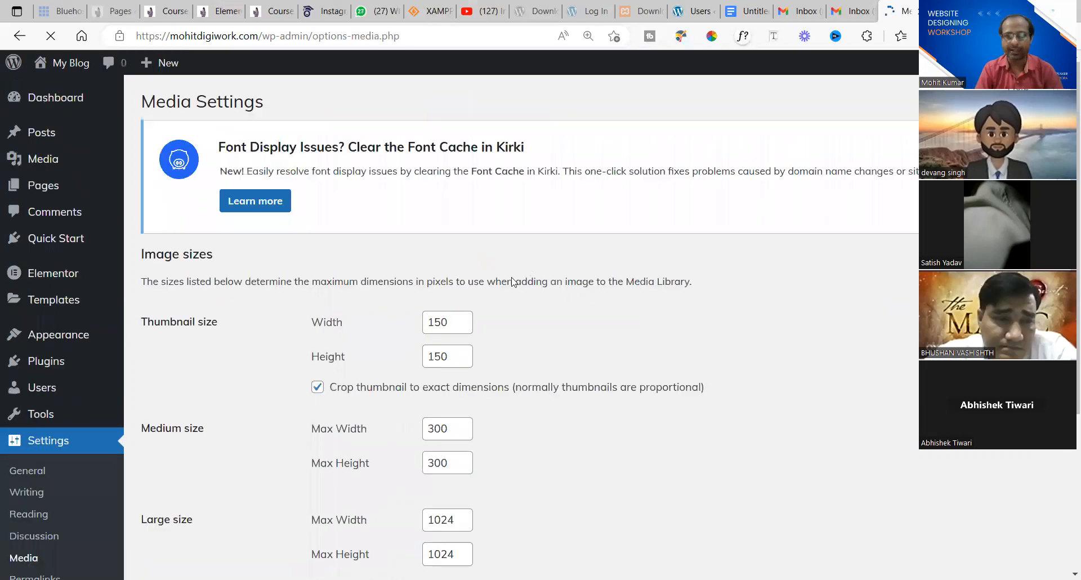
{"action": "scroll", "coordinate": [246, 195], "scroll_direction": "down", "scroll_amount": 4}
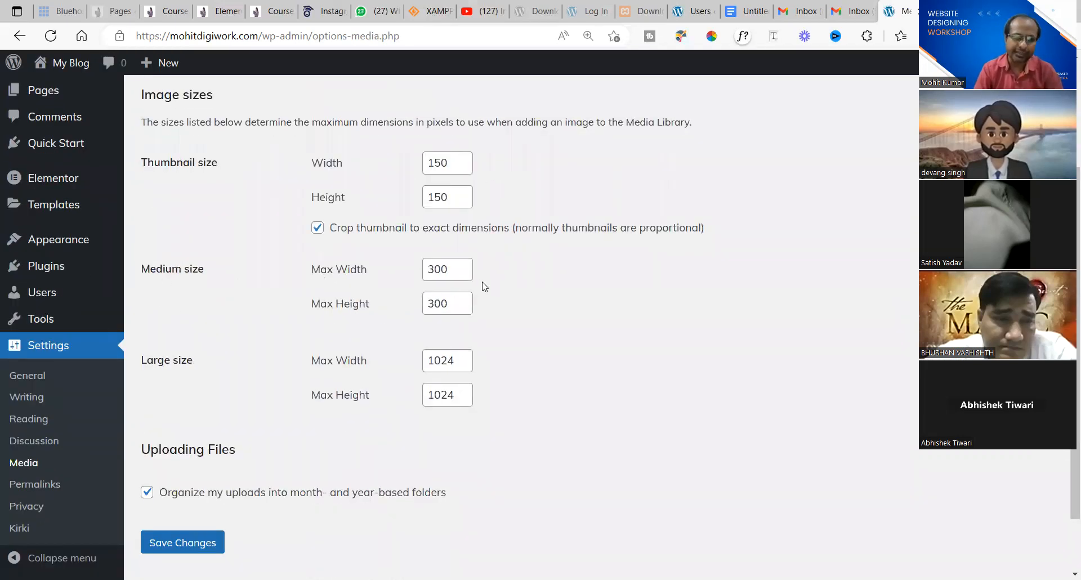
{"action": "scroll", "coordinate": [632, 361], "scroll_direction": "down", "scroll_amount": 1}
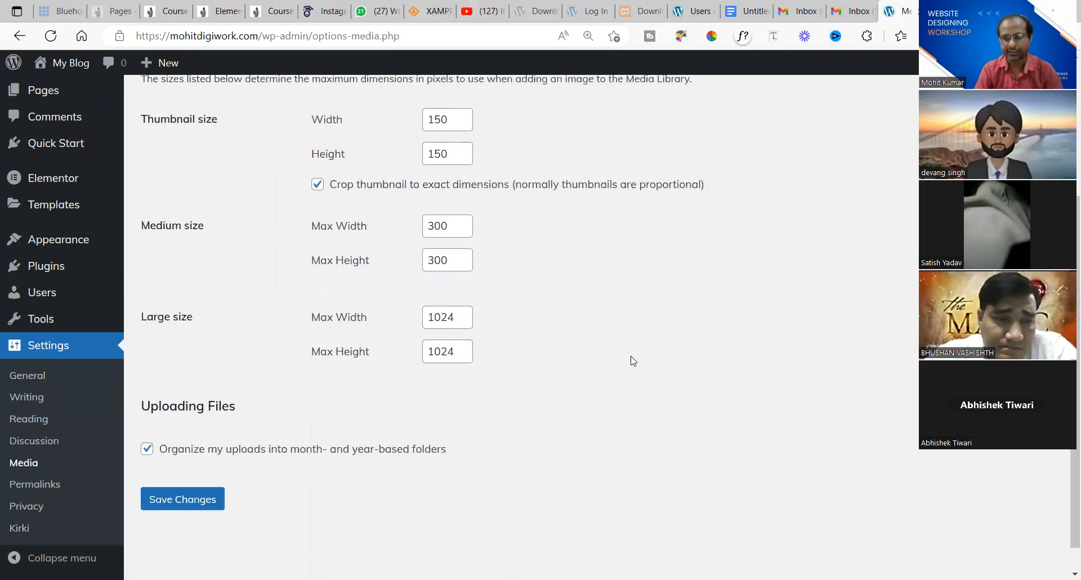
{"action": "scroll", "coordinate": [633, 361], "scroll_direction": "down", "scroll_amount": 1}
{"action": "left_click", "coordinate": [179, 467]}
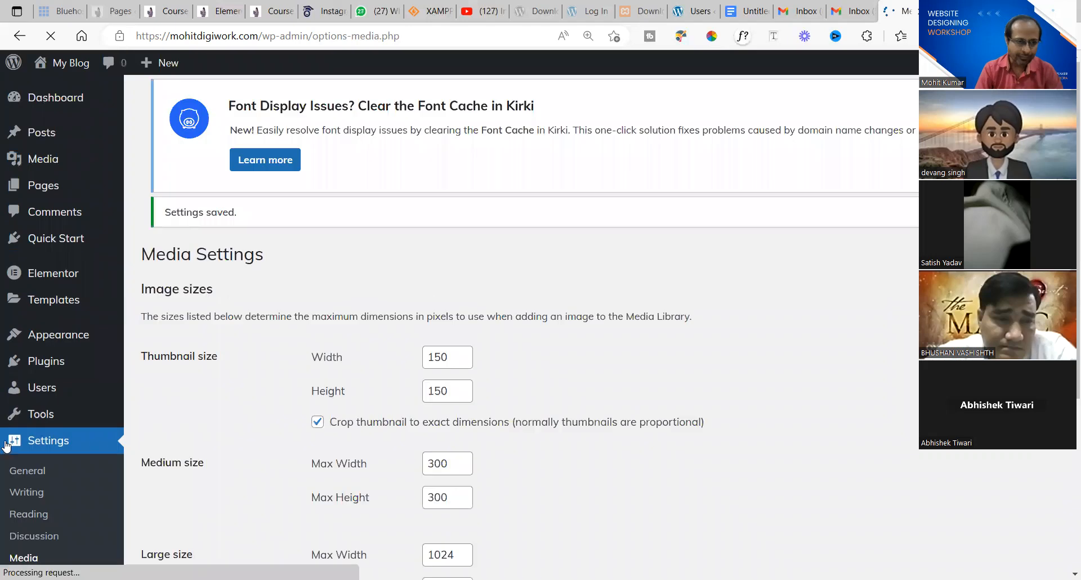
{"action": "scroll", "coordinate": [99, 439], "scroll_direction": "down", "scroll_amount": 5}
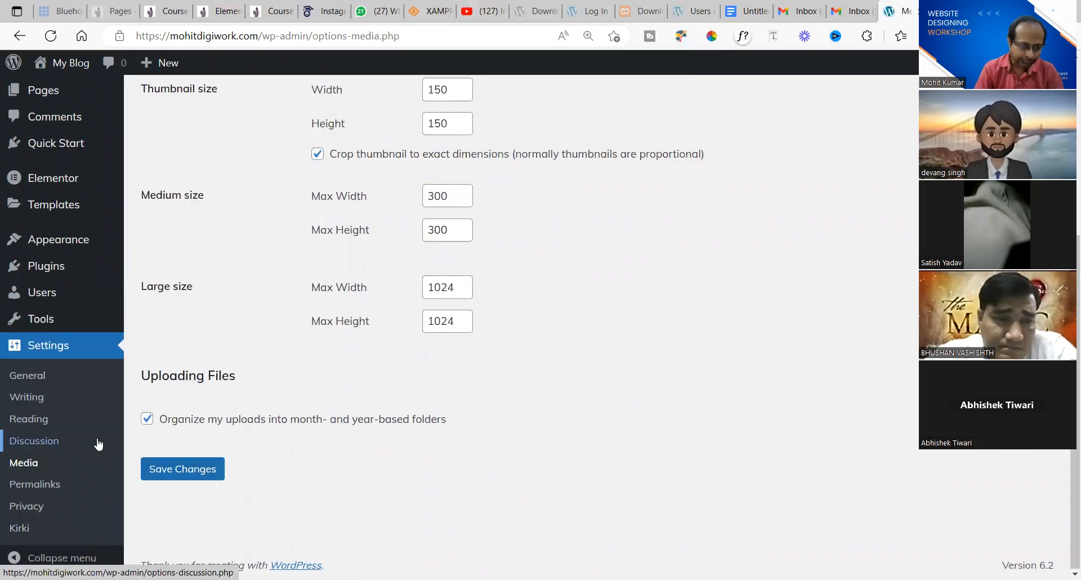
Select the Post name (/%postname%/) permalink structure and save it.
{"action": "left_click", "coordinate": [34, 489]}
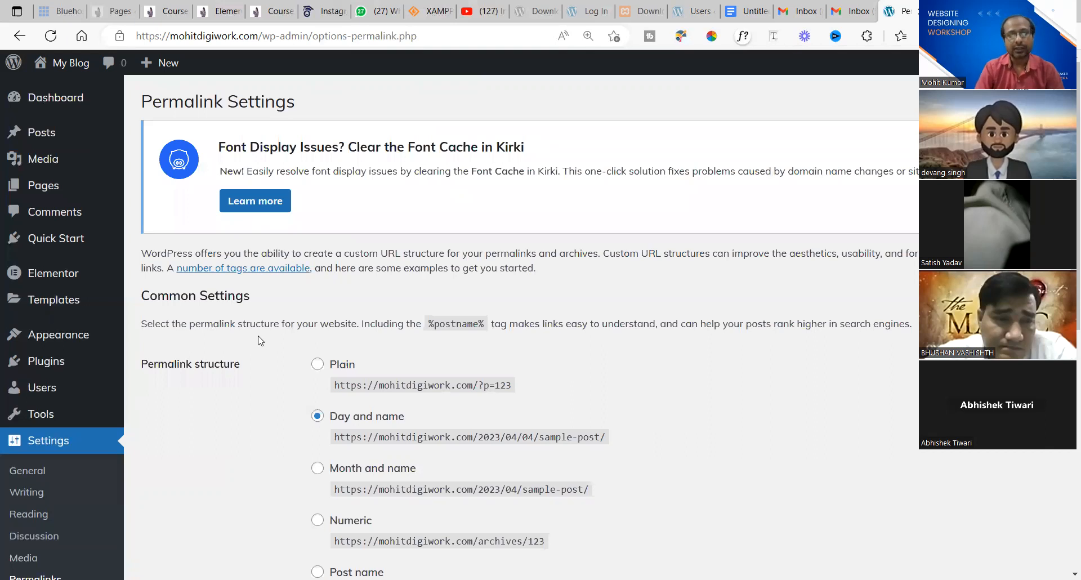
{"action": "scroll", "coordinate": [260, 340], "scroll_direction": "down", "scroll_amount": 3}
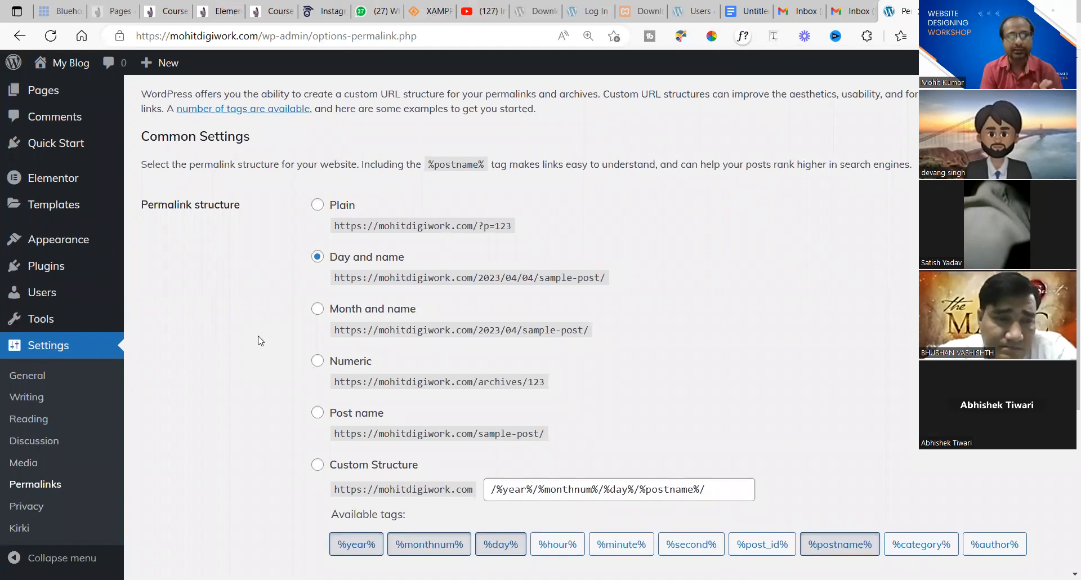
{"action": "scroll", "coordinate": [325, 349], "scroll_direction": "down", "scroll_amount": 1}
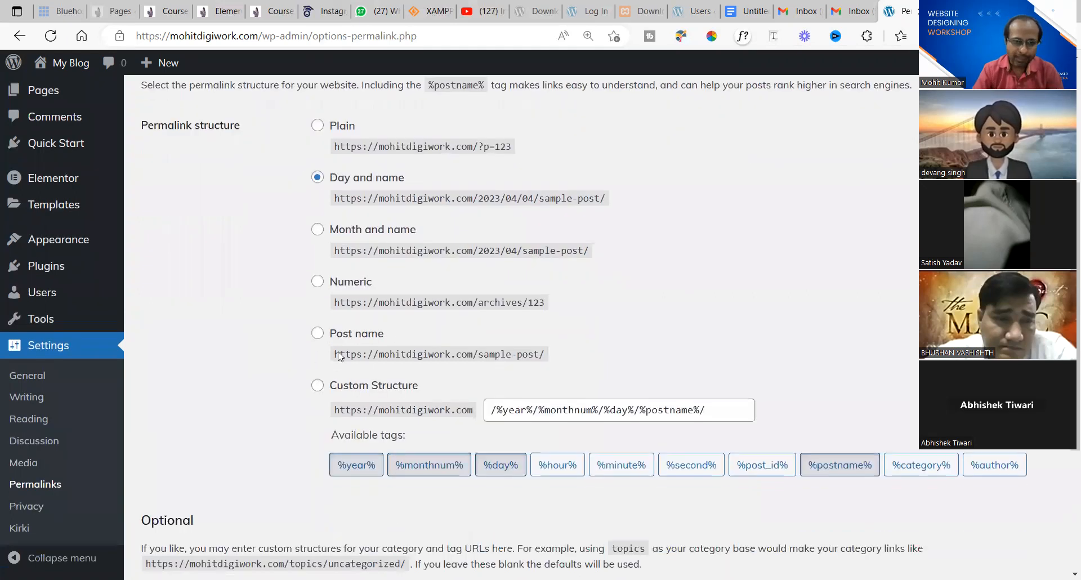
{"action": "left_click", "coordinate": [356, 336]}
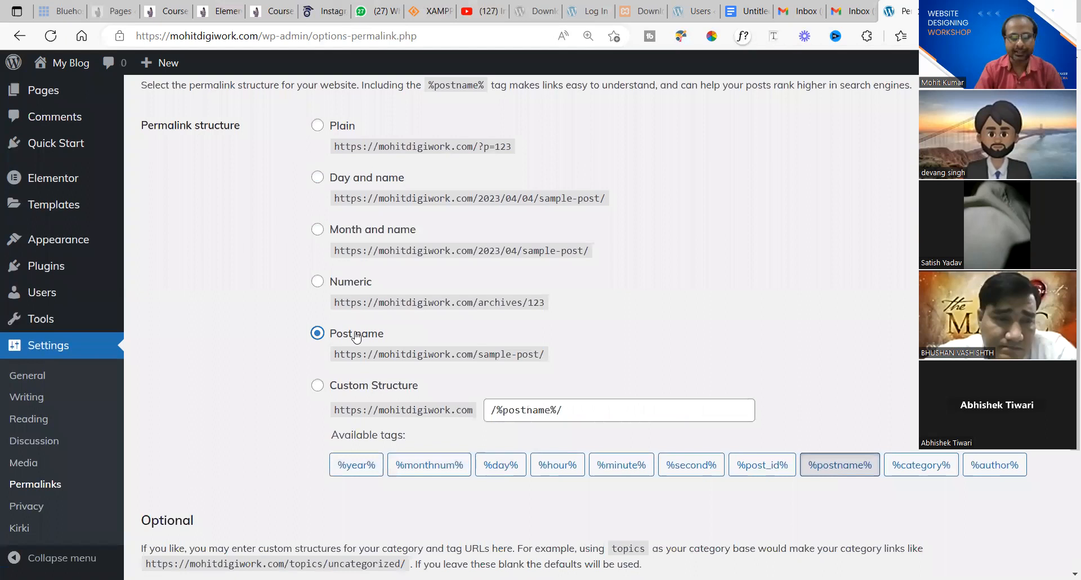
{"action": "scroll", "coordinate": [354, 449], "scroll_direction": "down", "scroll_amount": 4}
{"action": "key", "text": "Return"}
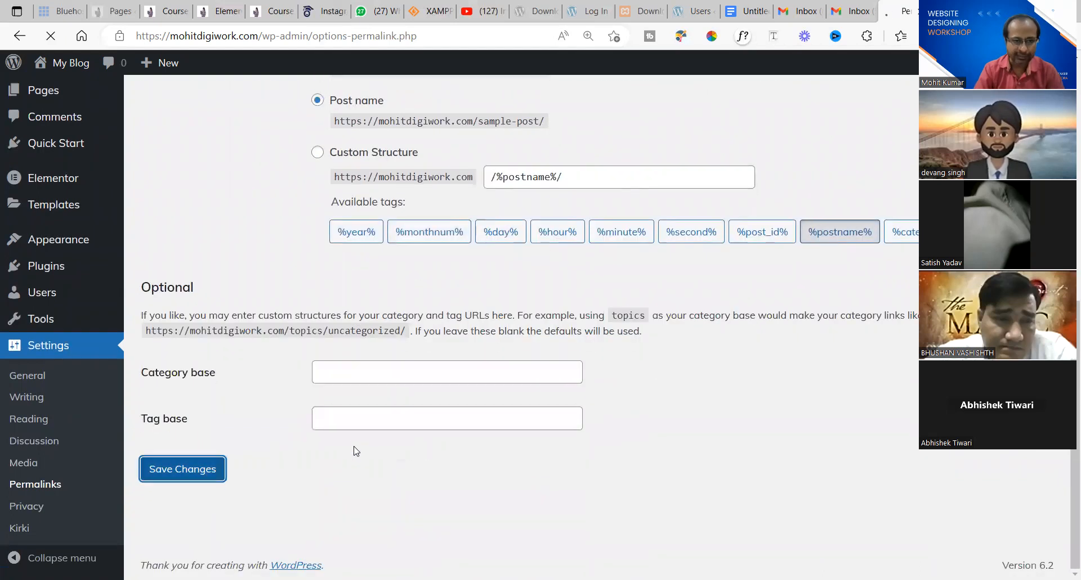
{"action": "scroll", "coordinate": [280, 288], "scroll_direction": "up", "scroll_amount": 4}
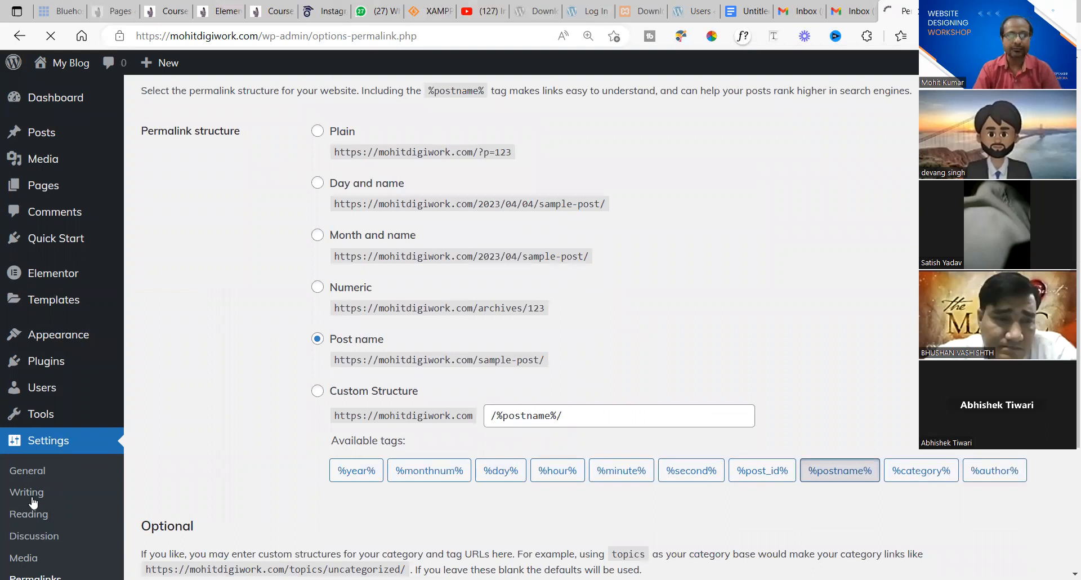
Try the Day and name structure, then reselect Post name.
{"action": "scroll", "coordinate": [260, 246], "scroll_direction": "down", "scroll_amount": 4}
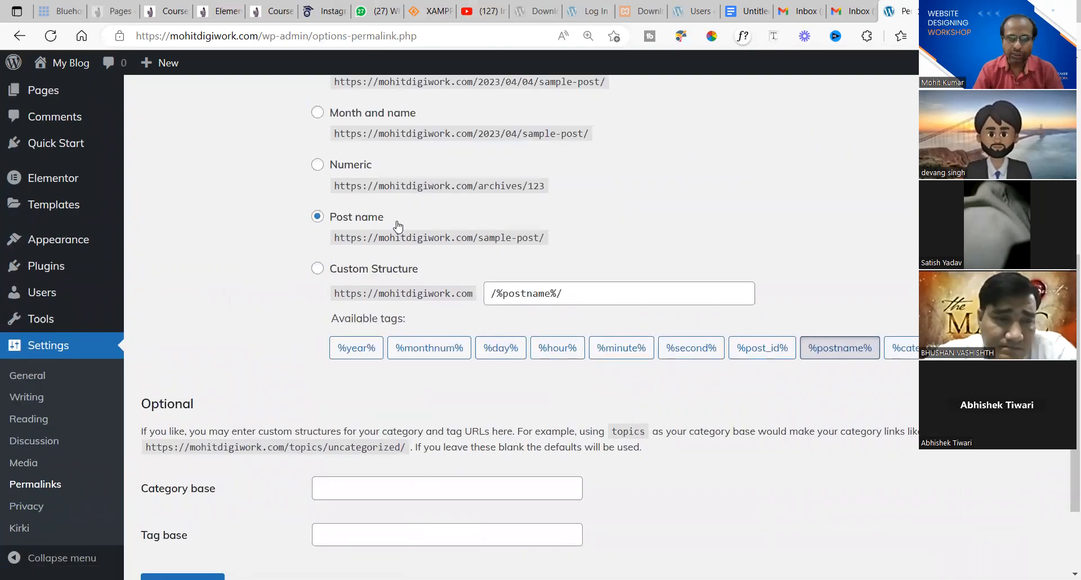
{"action": "scroll", "coordinate": [398, 226], "scroll_direction": "up", "scroll_amount": 3}
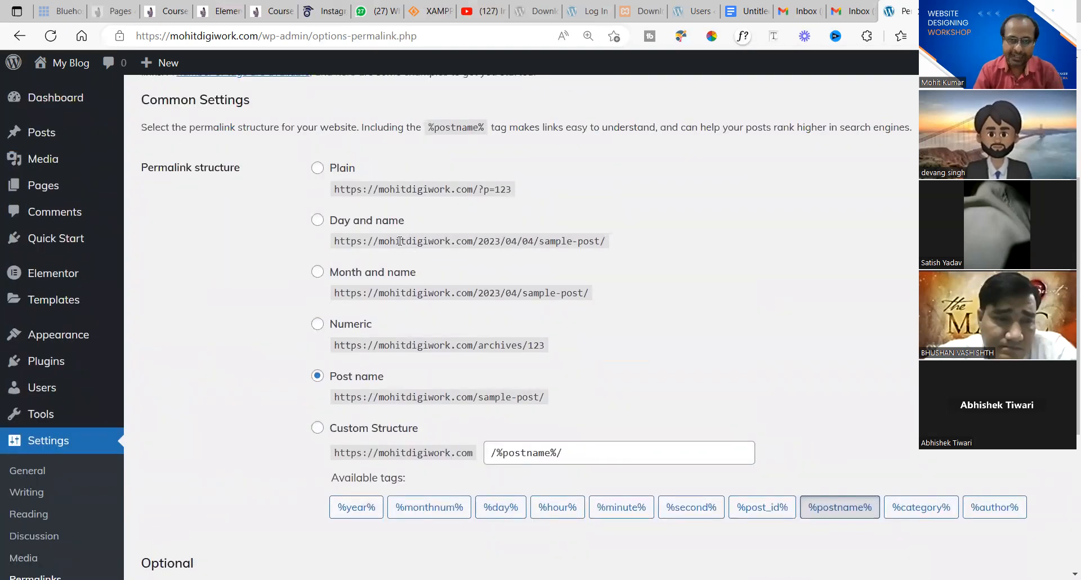
{"action": "left_click", "coordinate": [388, 228]}
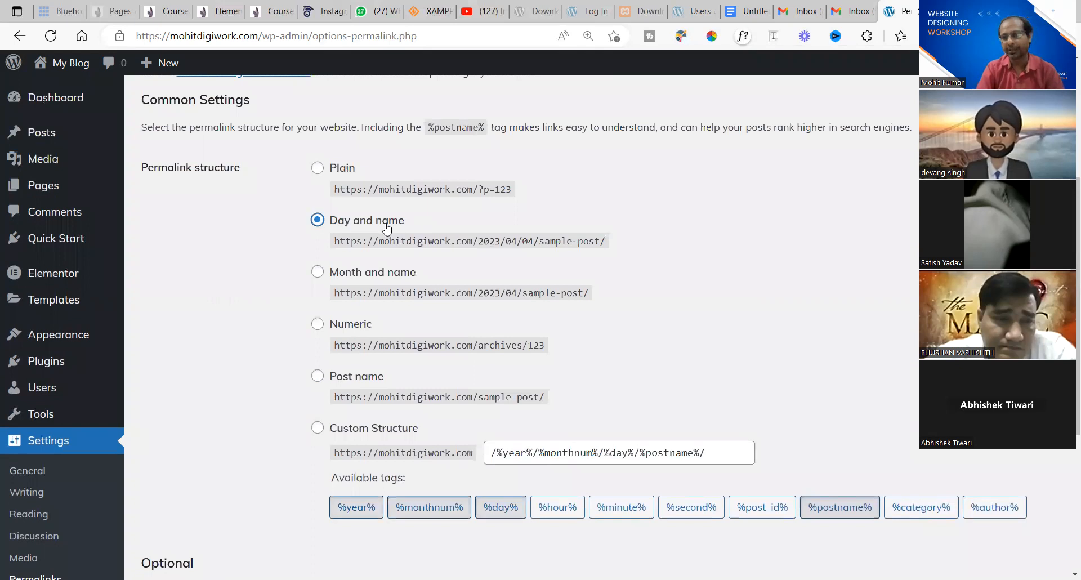
{"action": "left_click", "coordinate": [357, 384]}
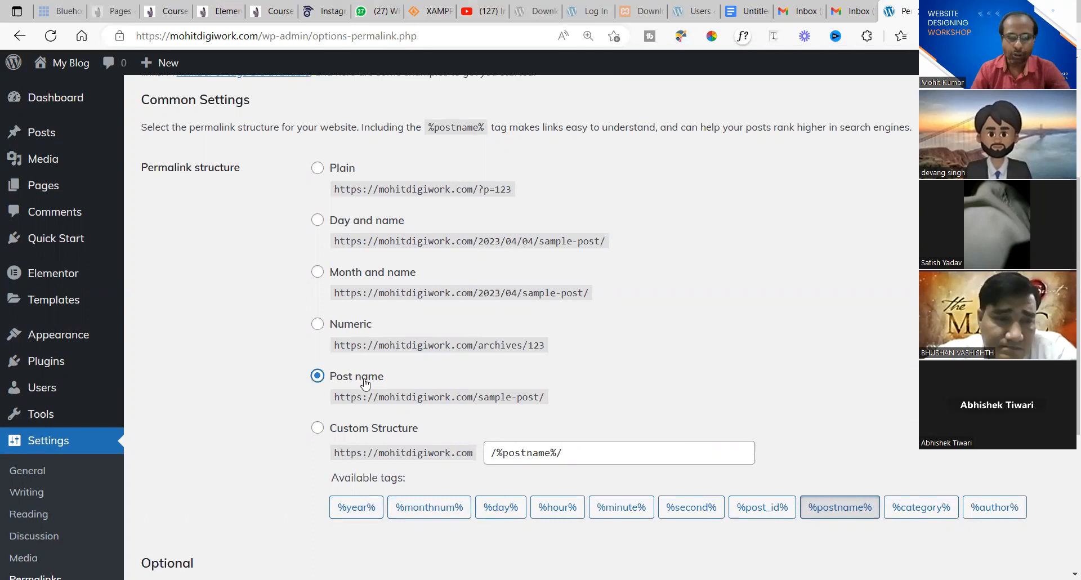
{"action": "scroll", "coordinate": [154, 483], "scroll_direction": "down", "scroll_amount": 5}
Save permalinks, briefly pick Day and name, then return to Post name.
{"action": "left_click", "coordinate": [155, 482]}
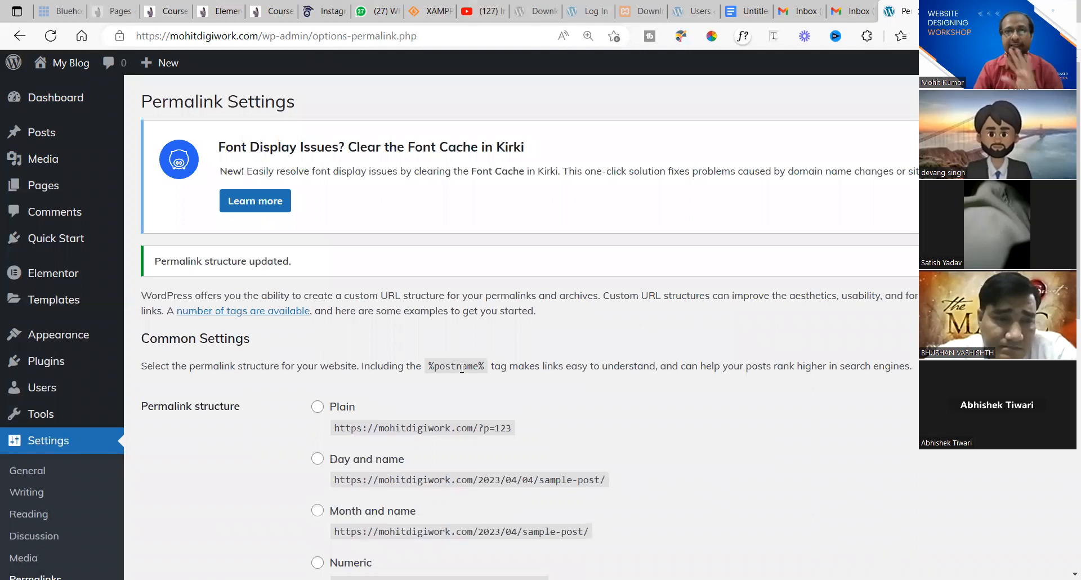
{"action": "scroll", "coordinate": [498, 359], "scroll_direction": "down", "scroll_amount": 2}
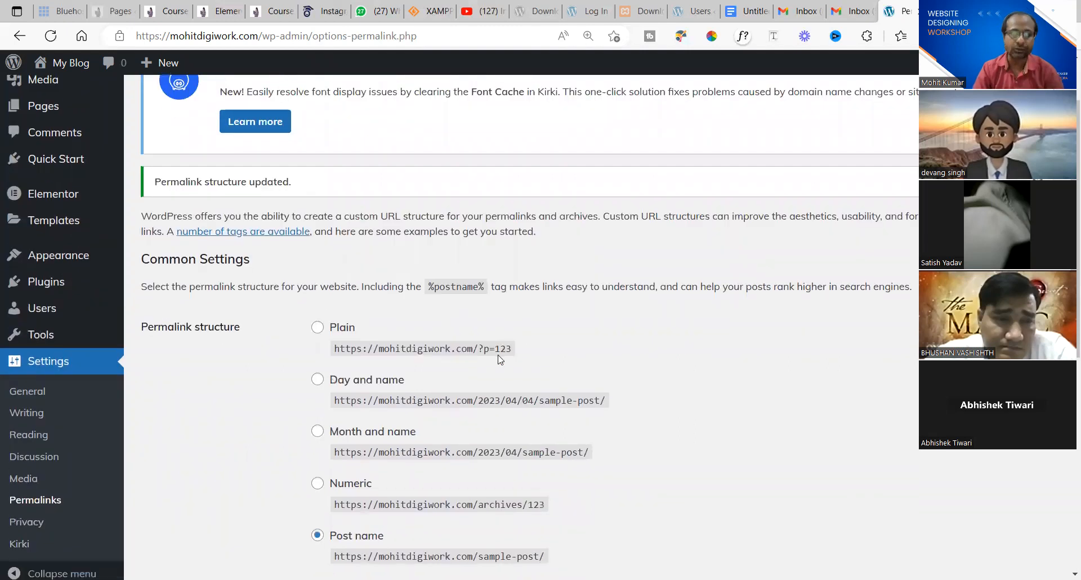
{"action": "left_click", "coordinate": [382, 385]}
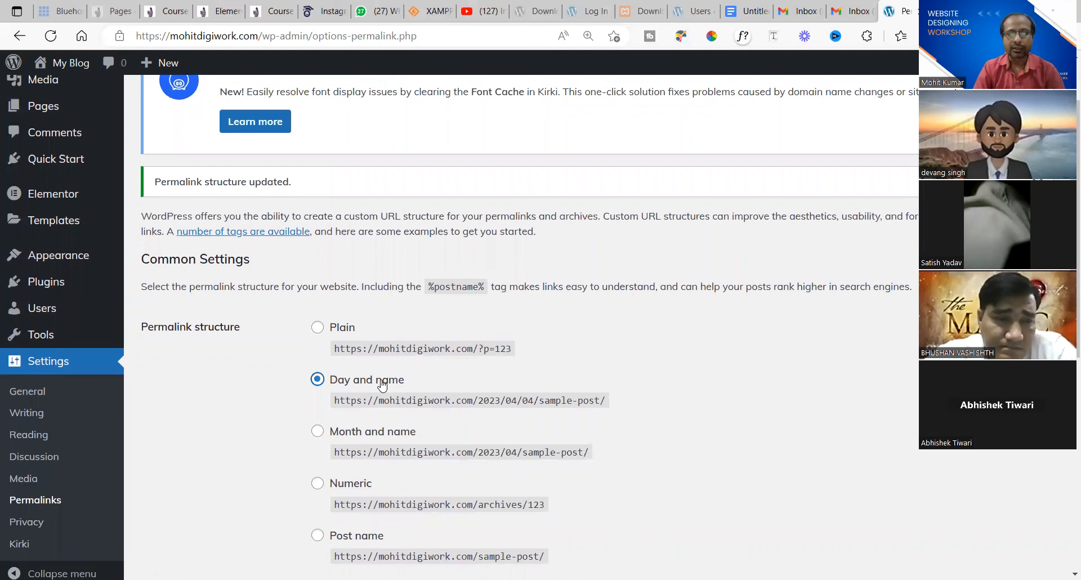
{"action": "scroll", "coordinate": [381, 385], "scroll_direction": "down", "scroll_amount": 3}
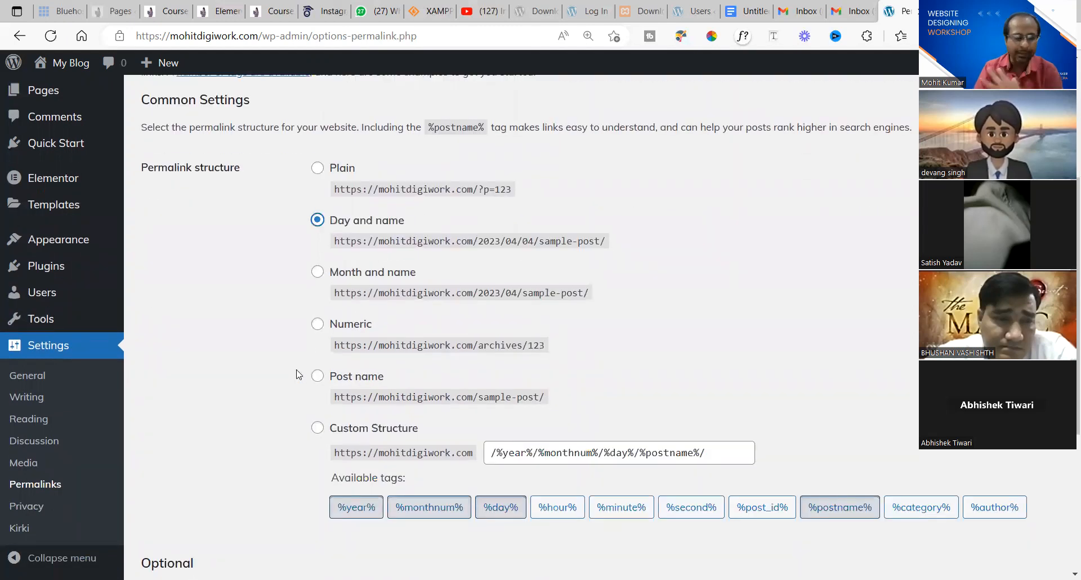
{"action": "left_click", "coordinate": [349, 383]}
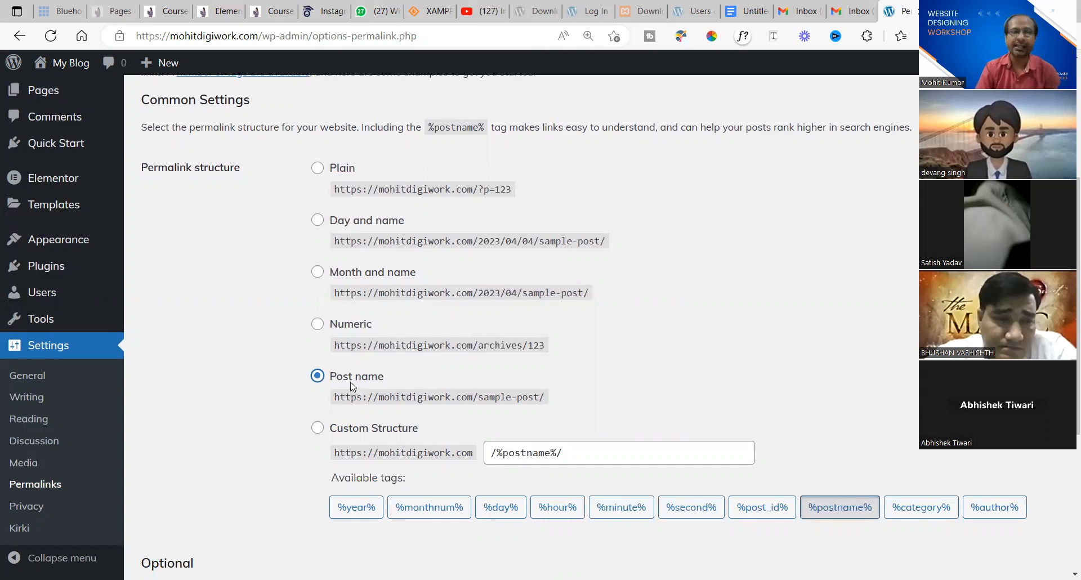
{"action": "scroll", "coordinate": [214, 464], "scroll_direction": "down", "scroll_amount": 4}
{"action": "scroll", "coordinate": [565, 389], "scroll_direction": "up", "scroll_amount": 3}
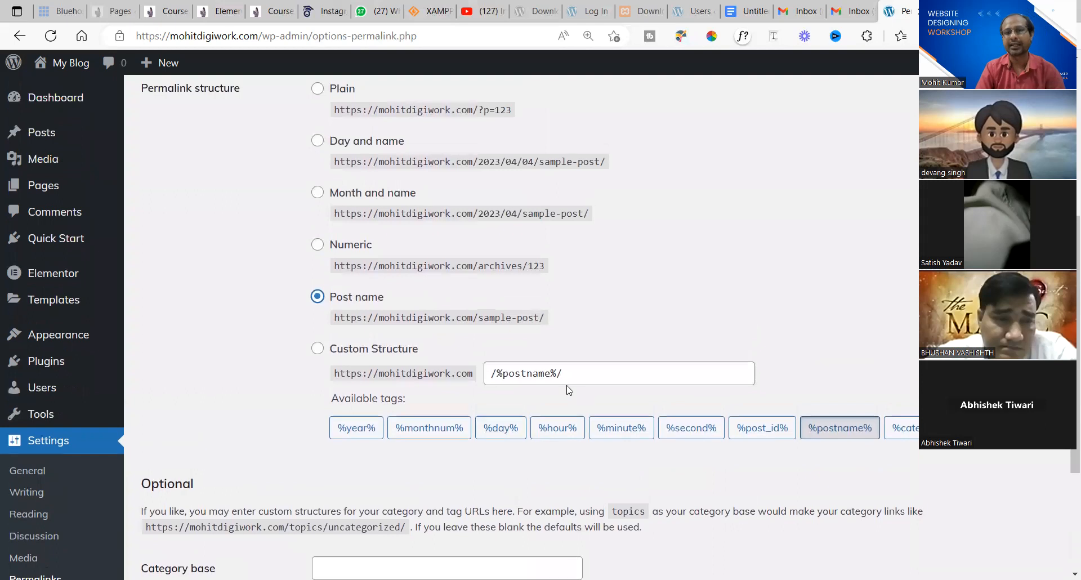
{"action": "scroll", "coordinate": [653, 328], "scroll_direction": "up", "scroll_amount": 3}
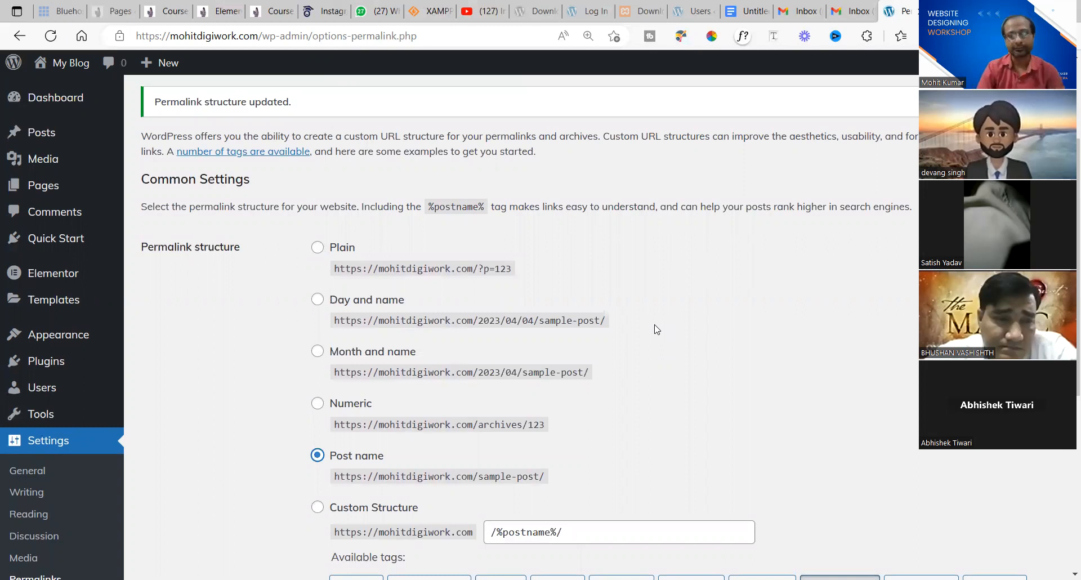
{"action": "scroll", "coordinate": [657, 330], "scroll_direction": "down", "scroll_amount": 4}
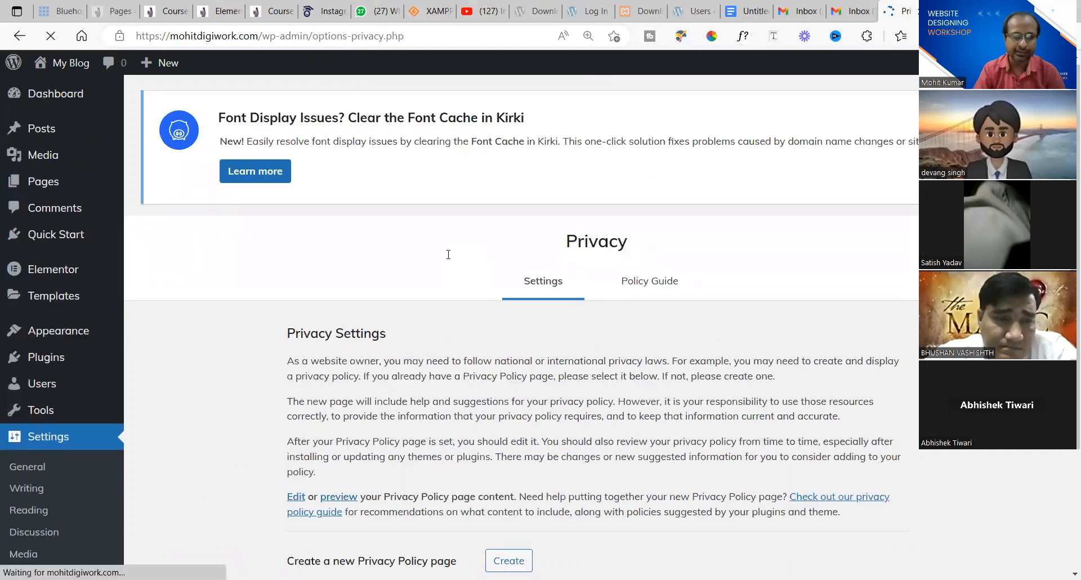
Confirm the Privacy Policy page as the site's official privacy policy page.
{"action": "scroll", "coordinate": [450, 253], "scroll_direction": "down", "scroll_amount": 3}
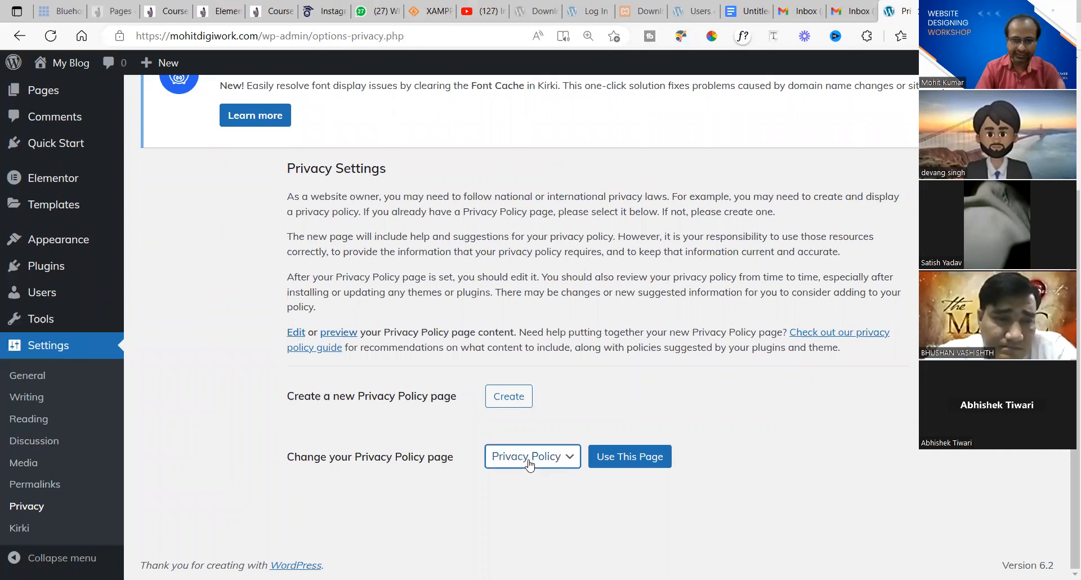
{"action": "left_click", "coordinate": [645, 460]}
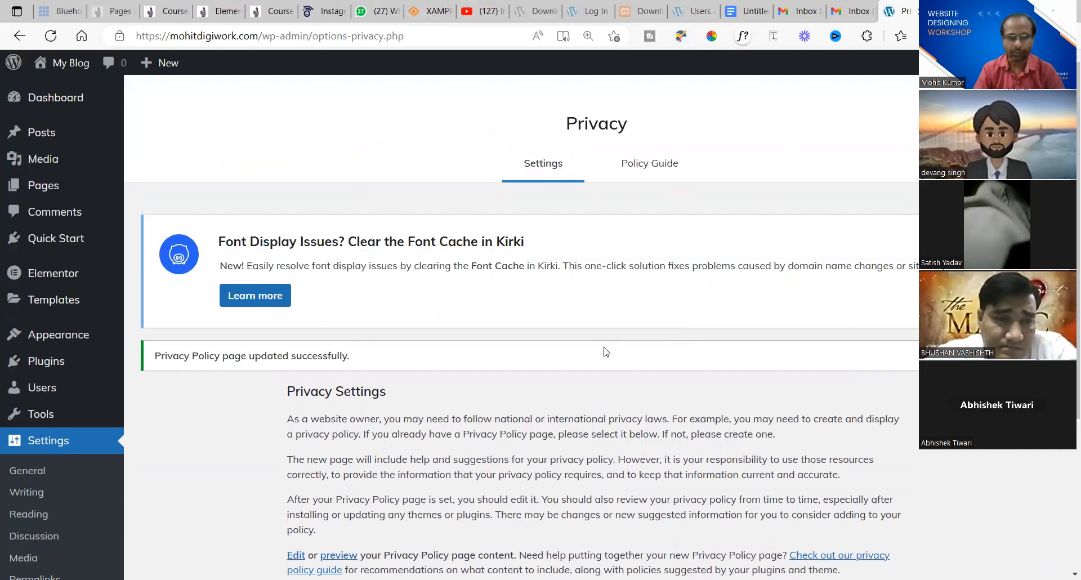
{"action": "scroll", "coordinate": [606, 352], "scroll_direction": "down", "scroll_amount": 4}
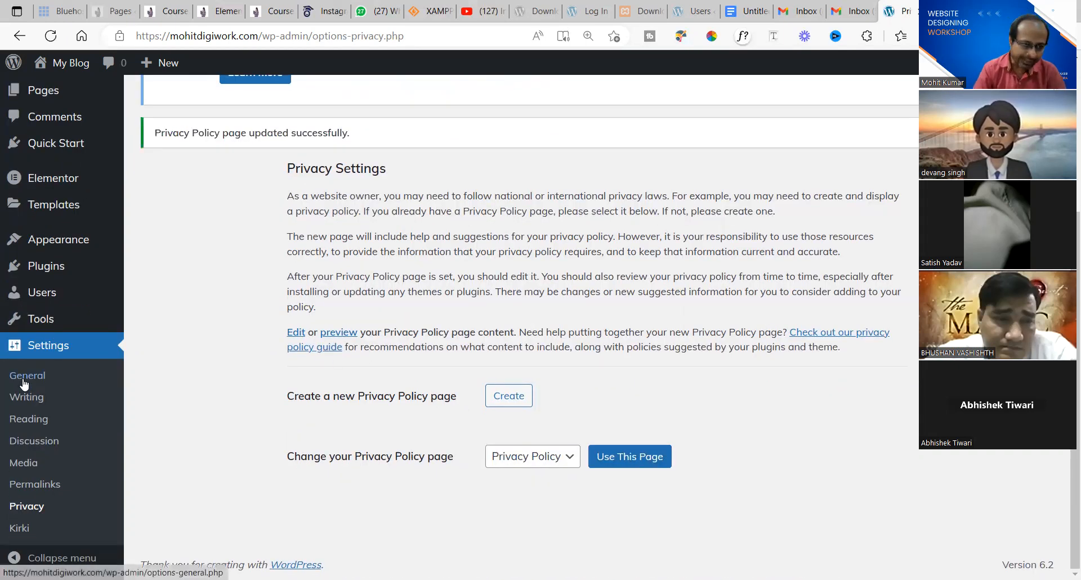
Open Settings > Reading and look over the posts-per-page setting.
{"action": "left_click", "coordinate": [28, 419]}
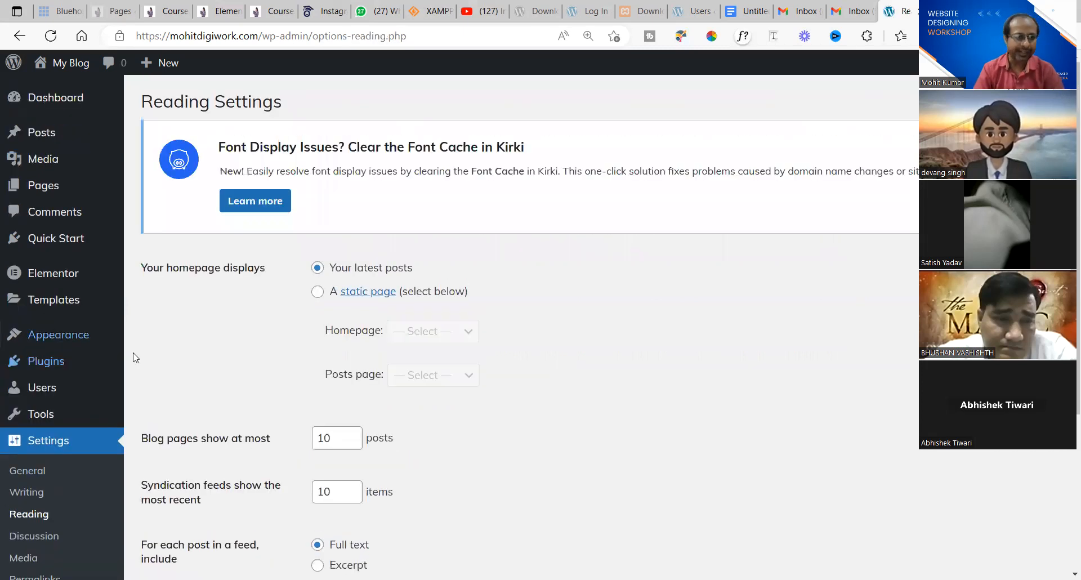
{"action": "scroll", "coordinate": [586, 279], "scroll_direction": "down", "scroll_amount": 4}
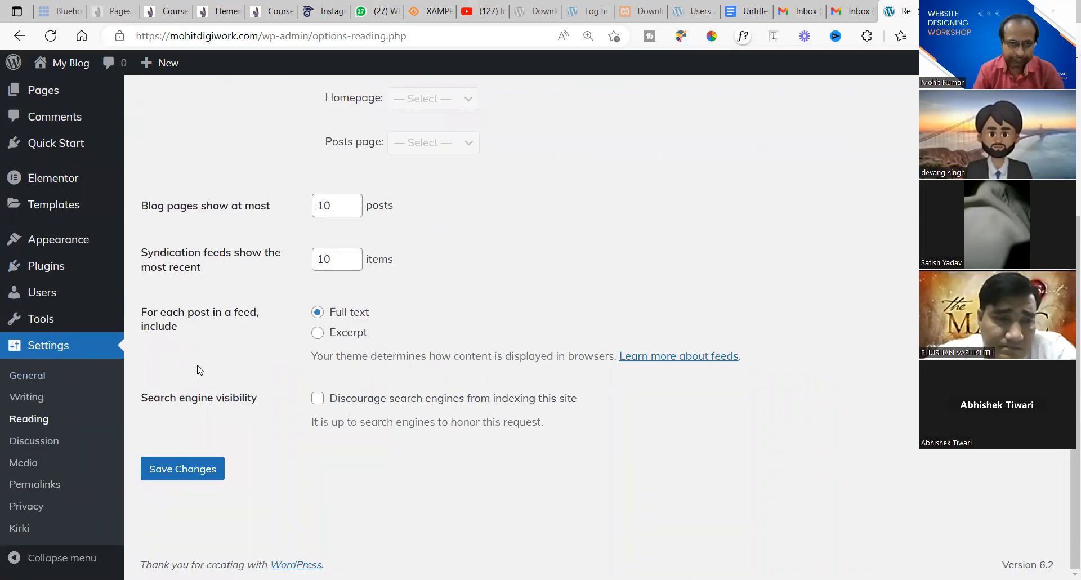
{"action": "scroll", "coordinate": [186, 338], "scroll_direction": "up", "scroll_amount": 1}
{"action": "left_click_drag", "start_coordinate": [148, 290], "coordinate": [263, 294]}
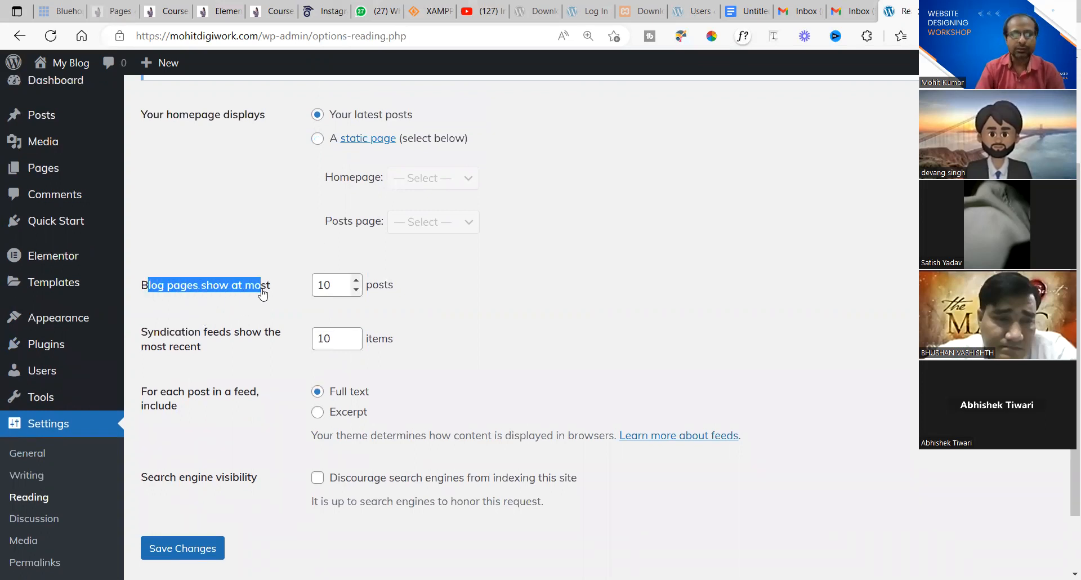
{"action": "left_click", "coordinate": [231, 320]}
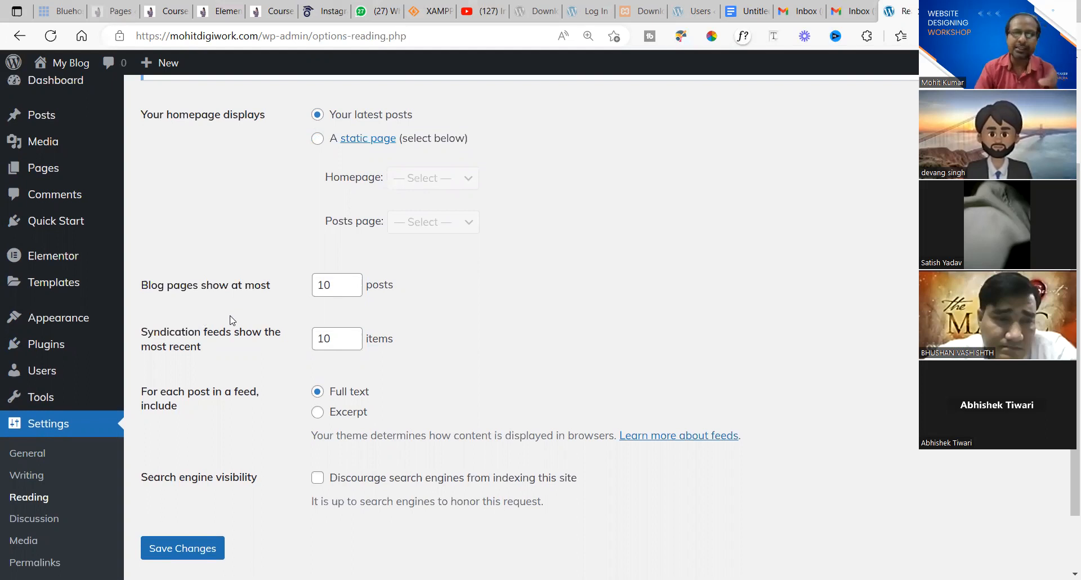
Set 'Blog pages show at most' to 7 posts.
{"action": "double_click", "coordinate": [332, 284]}
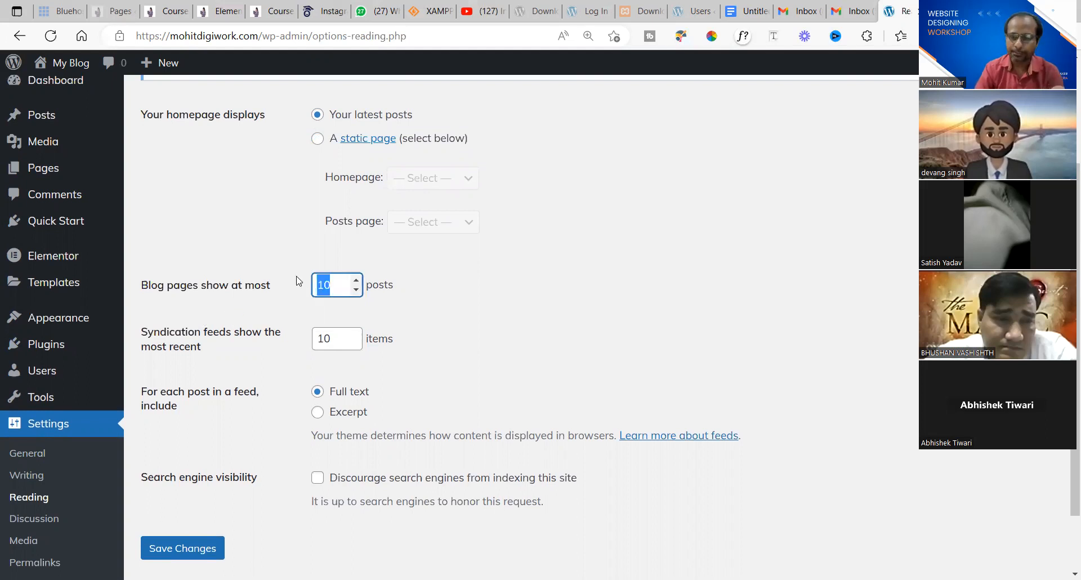
{"action": "type", "text": "5"}
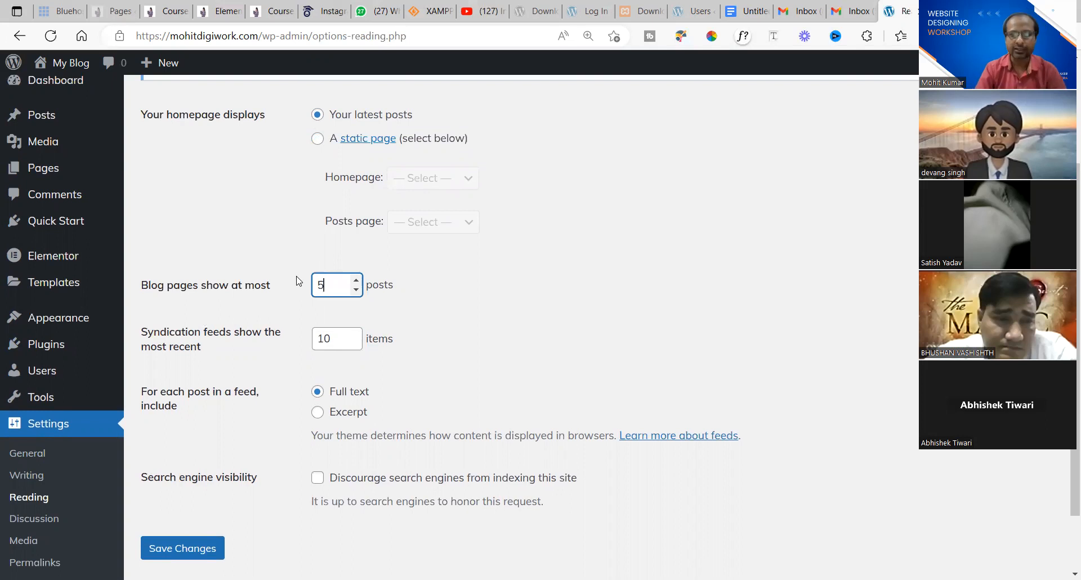
{"action": "left_click_drag", "start_coordinate": [331, 282], "coordinate": [299, 283]}
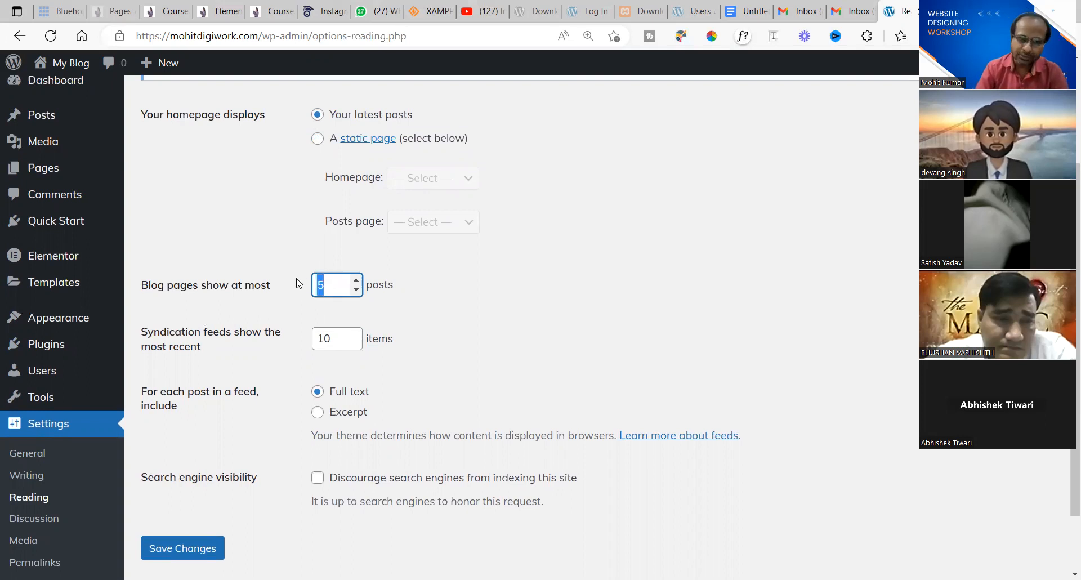
{"action": "type", "text": "10"}
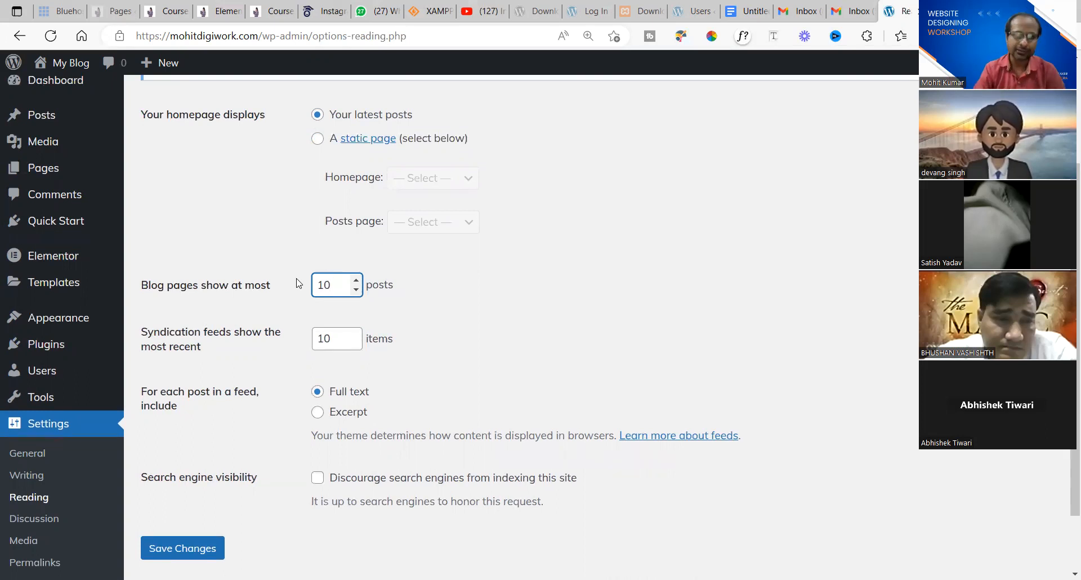
{"action": "left_click", "coordinate": [356, 289]}
{"action": "left_click", "coordinate": [356, 289]}
{"action": "left_click", "coordinate": [356, 290]}
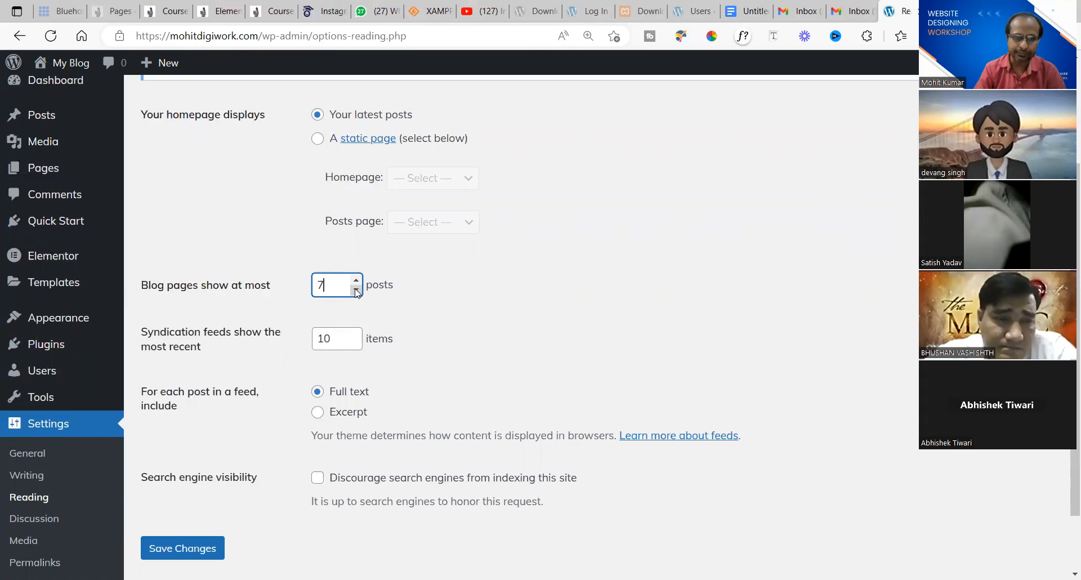
{"action": "left_click", "coordinate": [482, 280]}
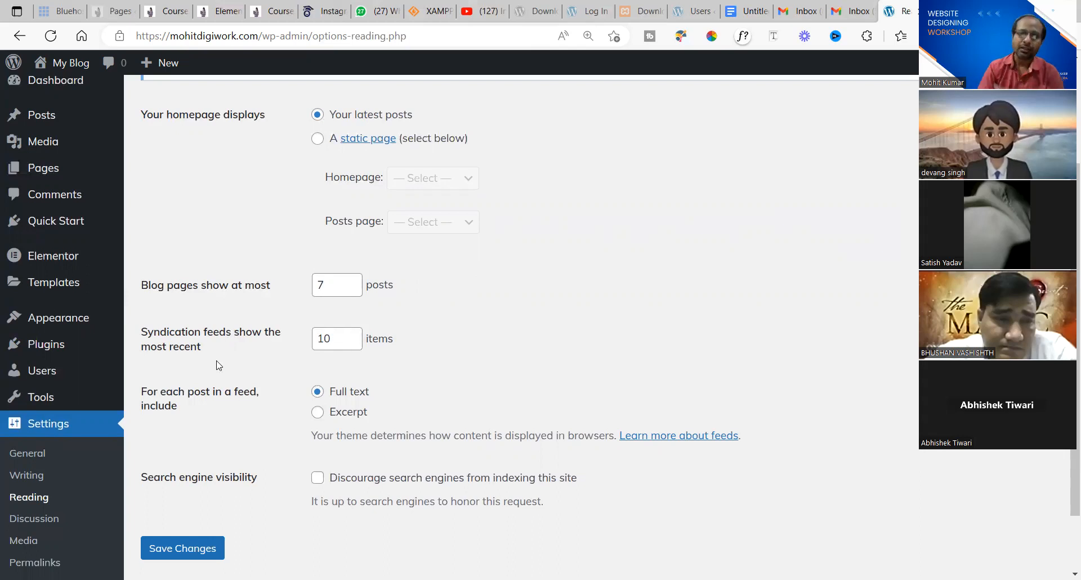
Set 'Syndication feeds show the most recent' to 7 items.
{"action": "double_click", "coordinate": [357, 343]}
{"action": "left_click", "coordinate": [356, 343]}
{"action": "left_click", "coordinate": [498, 285]}
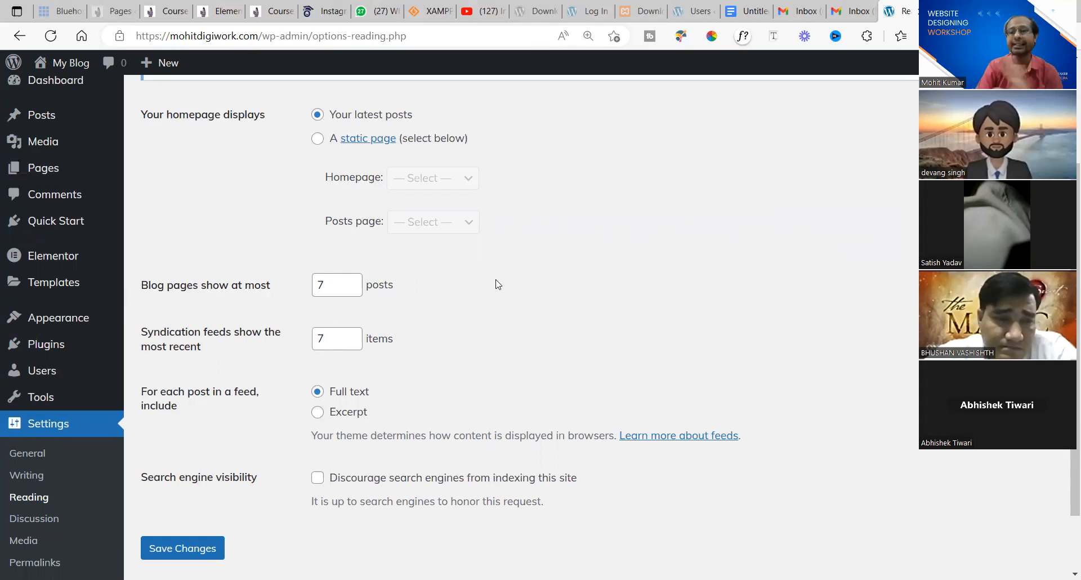
Choose Excerpt for feed content and leave 'Discourage search engines' unchecked.
{"action": "scroll", "coordinate": [149, 414], "scroll_direction": "down", "scroll_amount": 2}
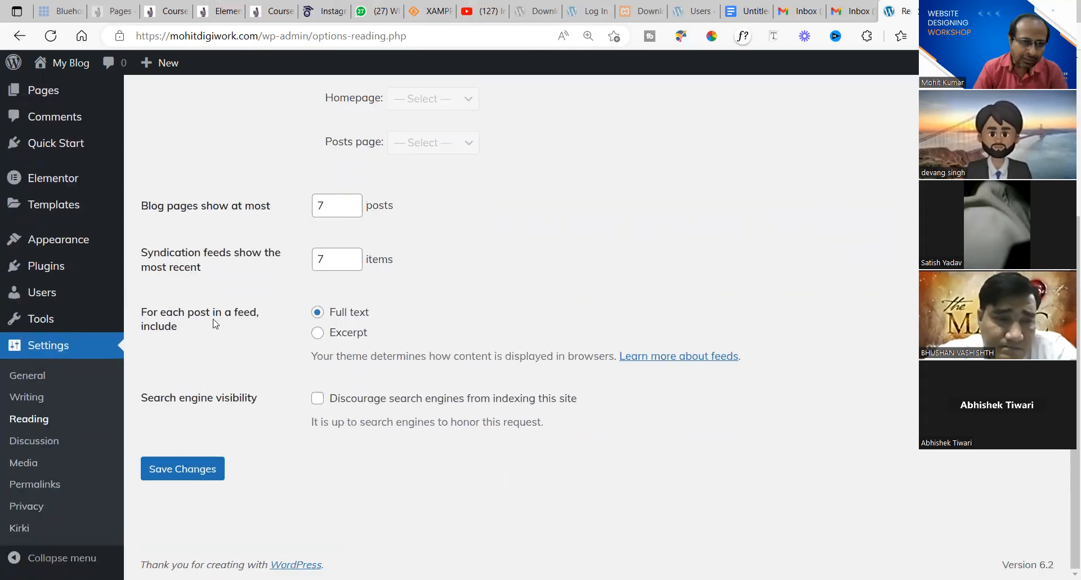
{"action": "left_click", "coordinate": [342, 334]}
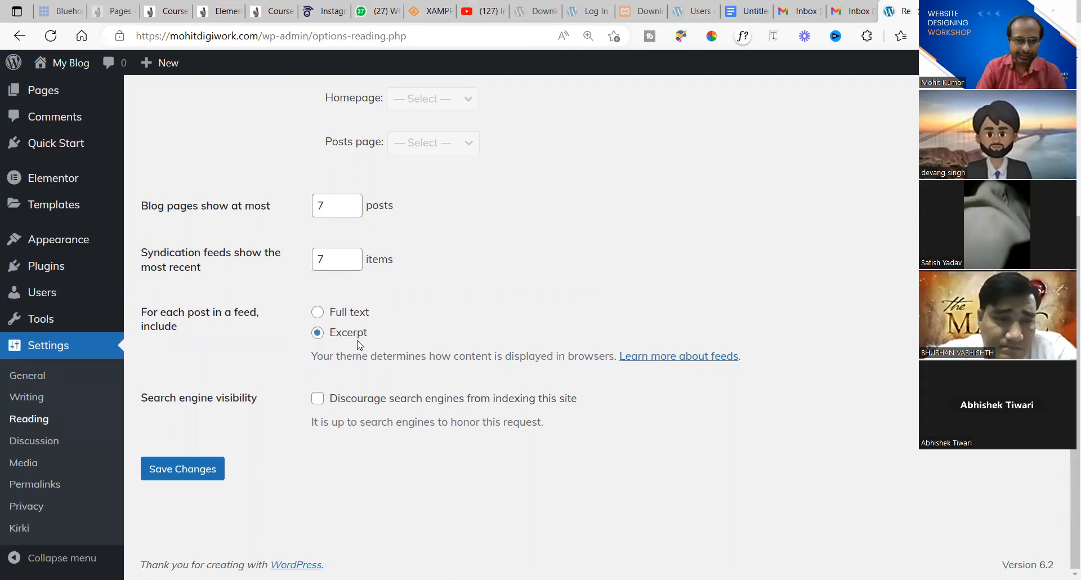
{"action": "left_click_drag", "start_coordinate": [155, 397], "coordinate": [254, 394]}
{"action": "left_click_drag", "start_coordinate": [350, 399], "coordinate": [544, 411]}
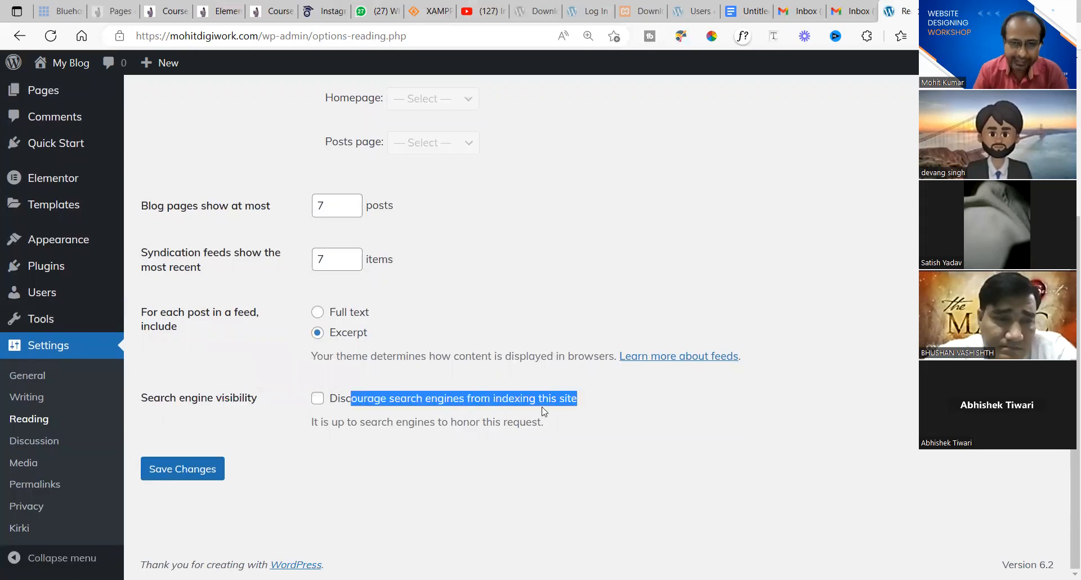
{"action": "left_click", "coordinate": [375, 449]}
{"action": "left_click", "coordinate": [318, 399]}
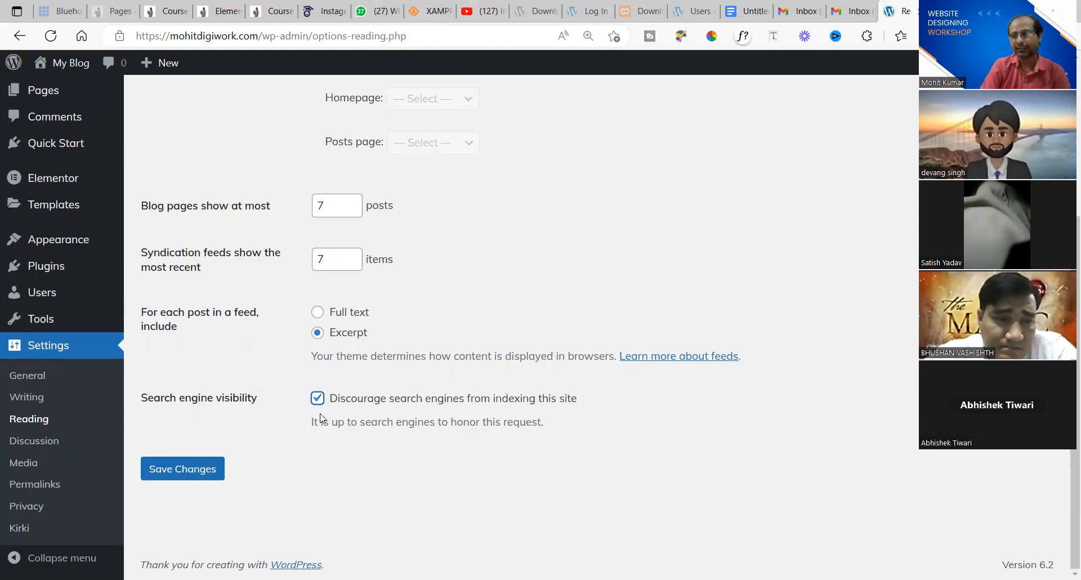
{"action": "left_click", "coordinate": [317, 398]}
{"action": "left_click", "coordinate": [317, 399]}
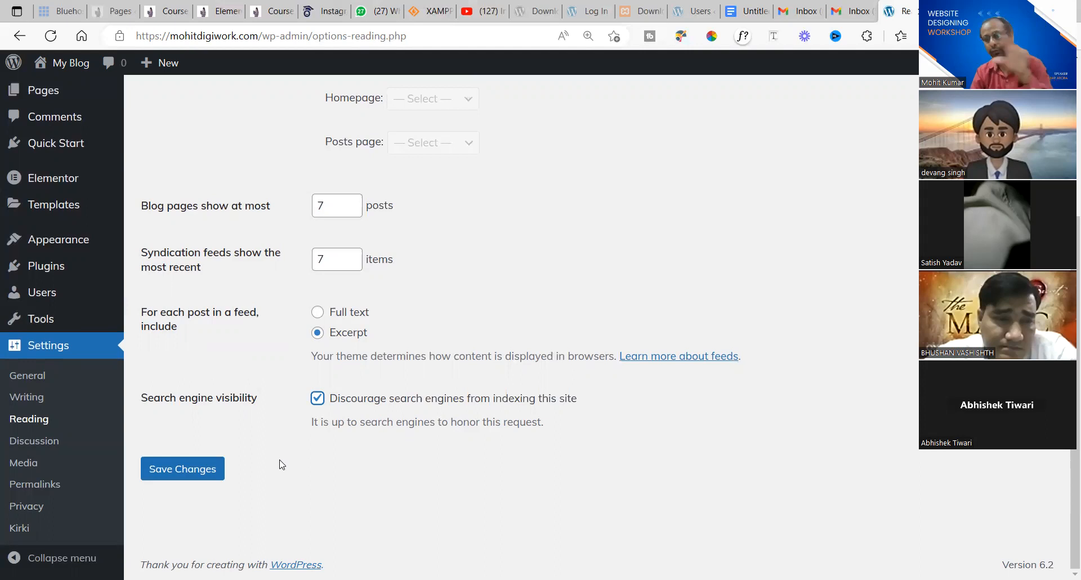
{"action": "left_click", "coordinate": [315, 402]}
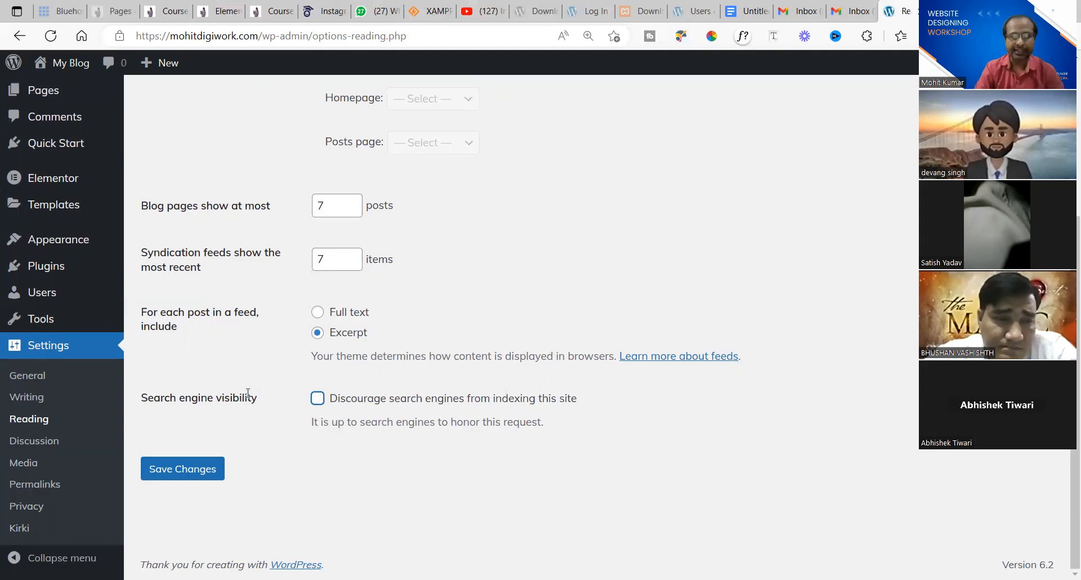
Reconfirm Excerpt for feeds and save the Reading settings.
{"action": "left_click", "coordinate": [343, 335]}
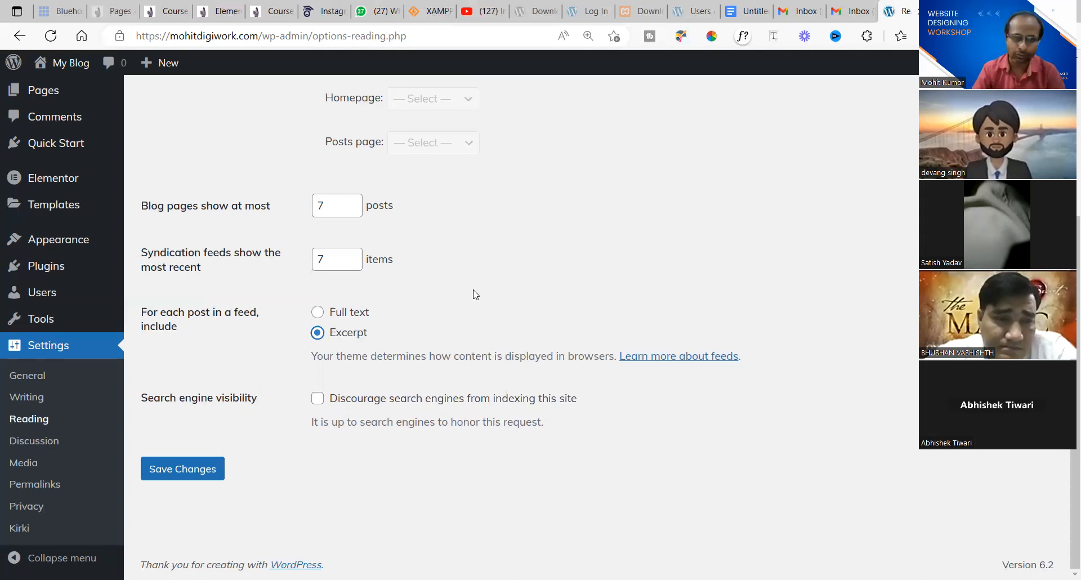
{"action": "scroll", "coordinate": [522, 302], "scroll_direction": "up", "scroll_amount": 3}
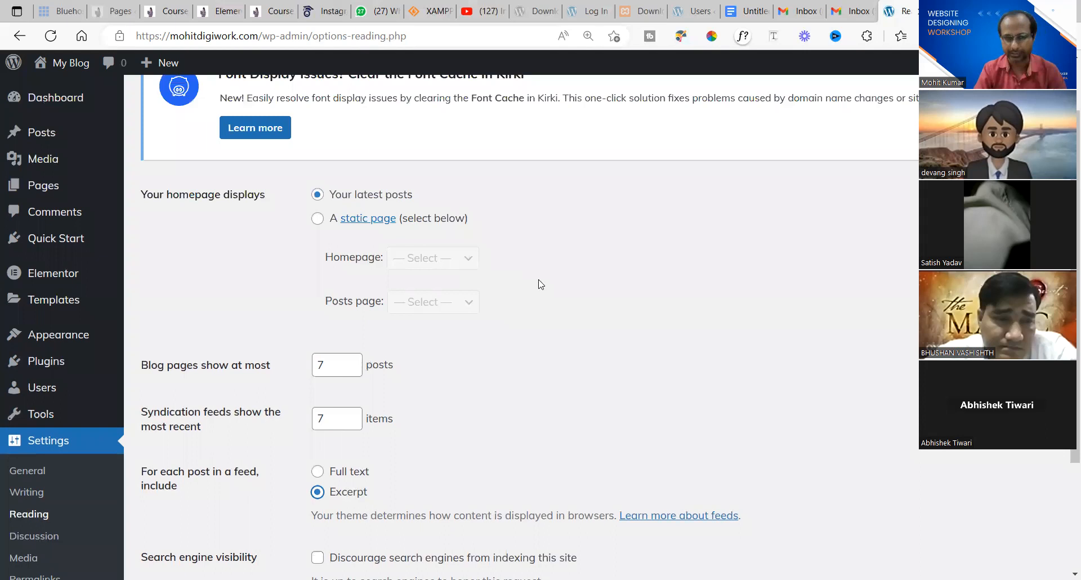
{"action": "scroll", "coordinate": [539, 283], "scroll_direction": "down", "scroll_amount": 3}
{"action": "left_click", "coordinate": [158, 477]}
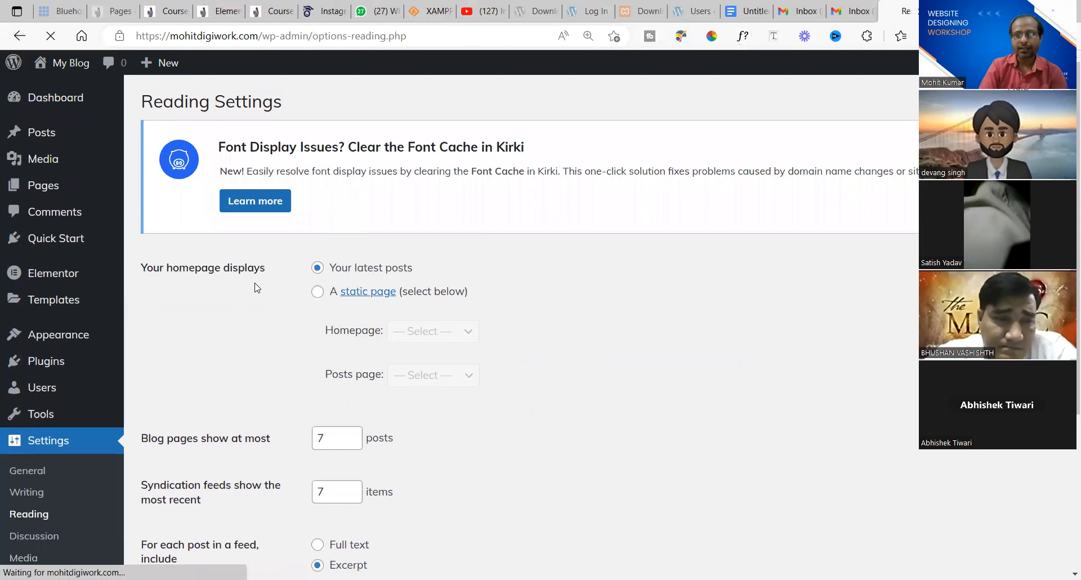
Keep the homepage on 'Your latest posts' and save the Reading settings again.
{"action": "scroll", "coordinate": [577, 285], "scroll_direction": "down", "scroll_amount": 2}
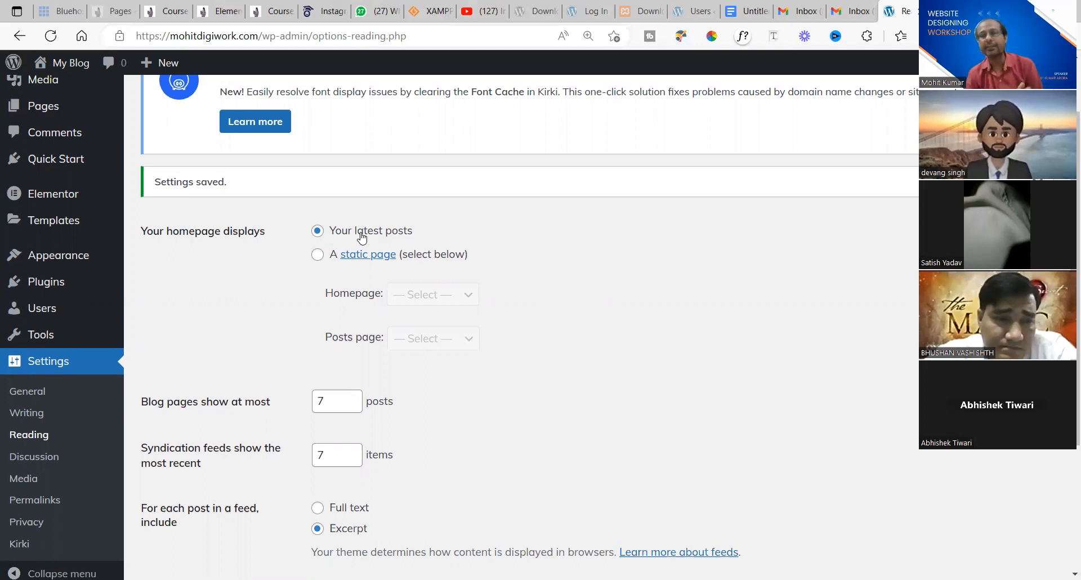
{"action": "left_click", "coordinate": [330, 258]}
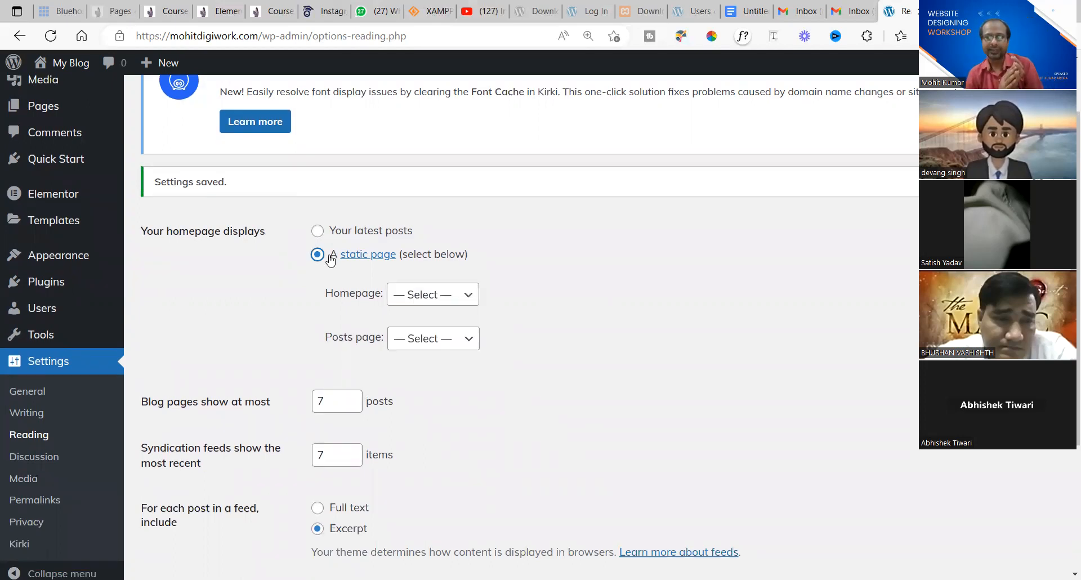
{"action": "left_click", "coordinate": [349, 237]}
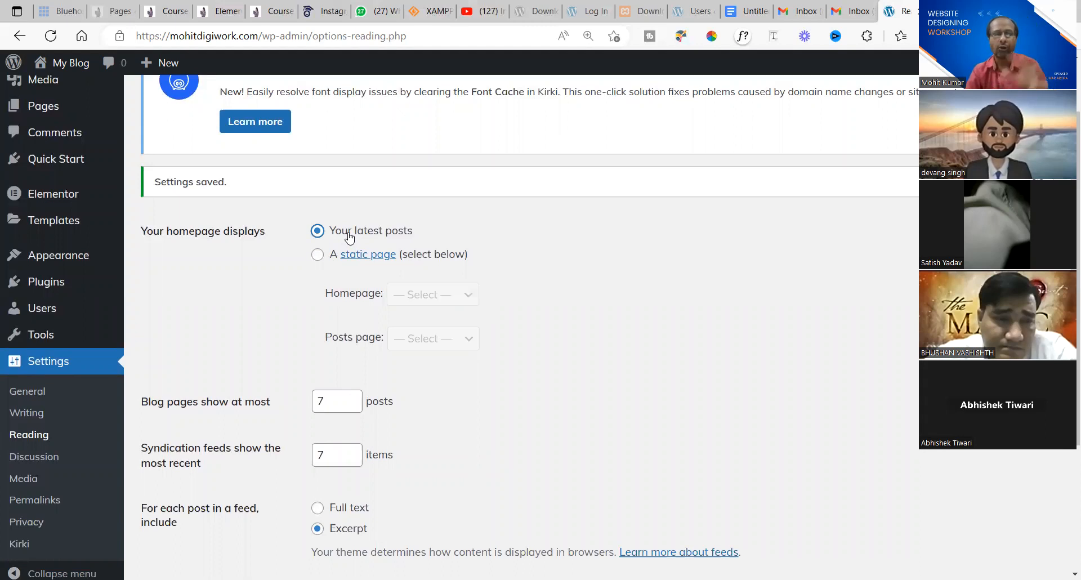
{"action": "left_click", "coordinate": [319, 258]}
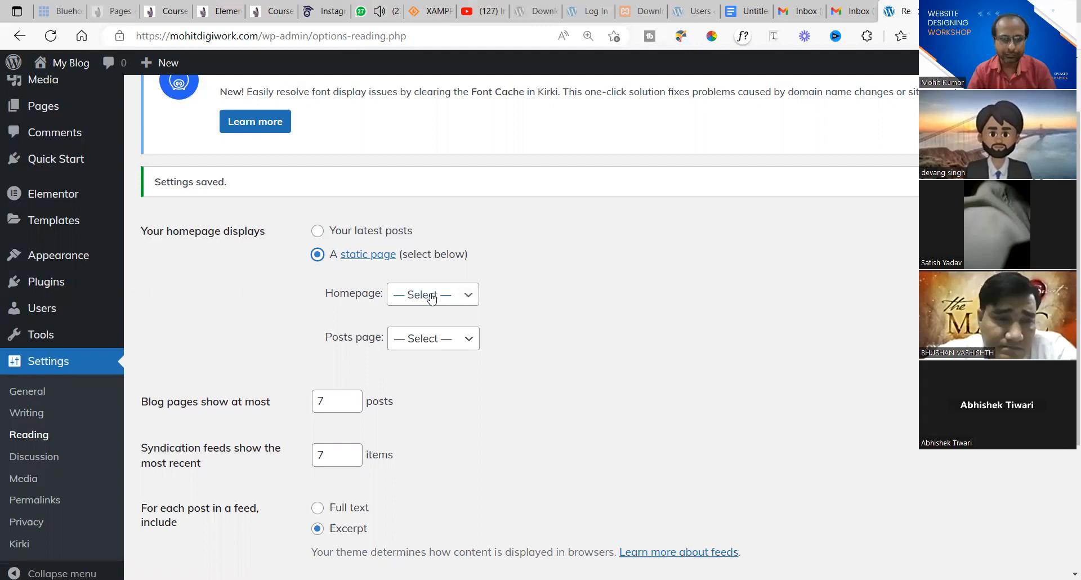
{"action": "left_click", "coordinate": [361, 236]}
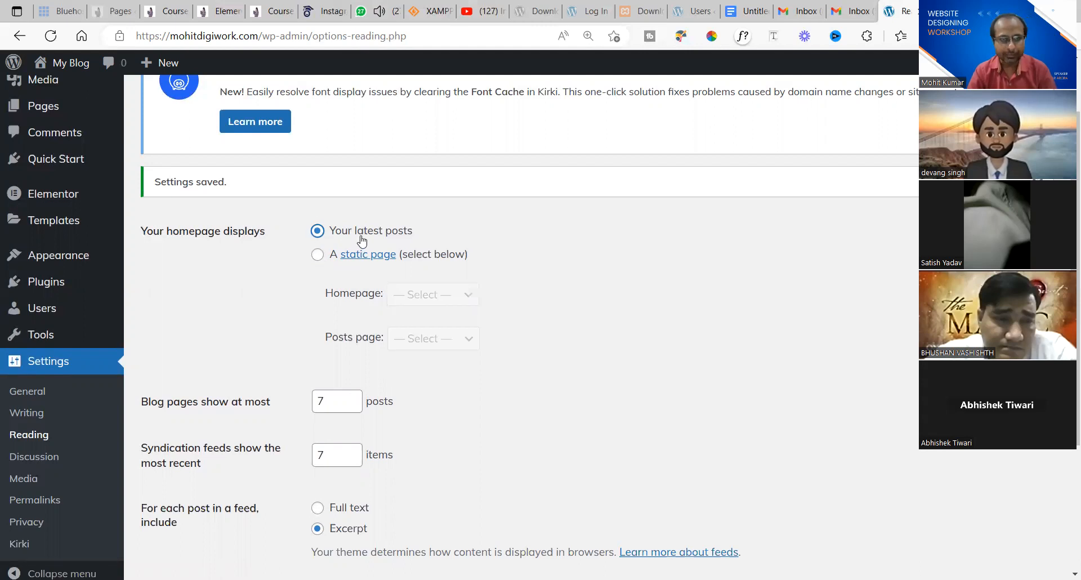
{"action": "scroll", "coordinate": [386, 242], "scroll_direction": "down", "scroll_amount": 3}
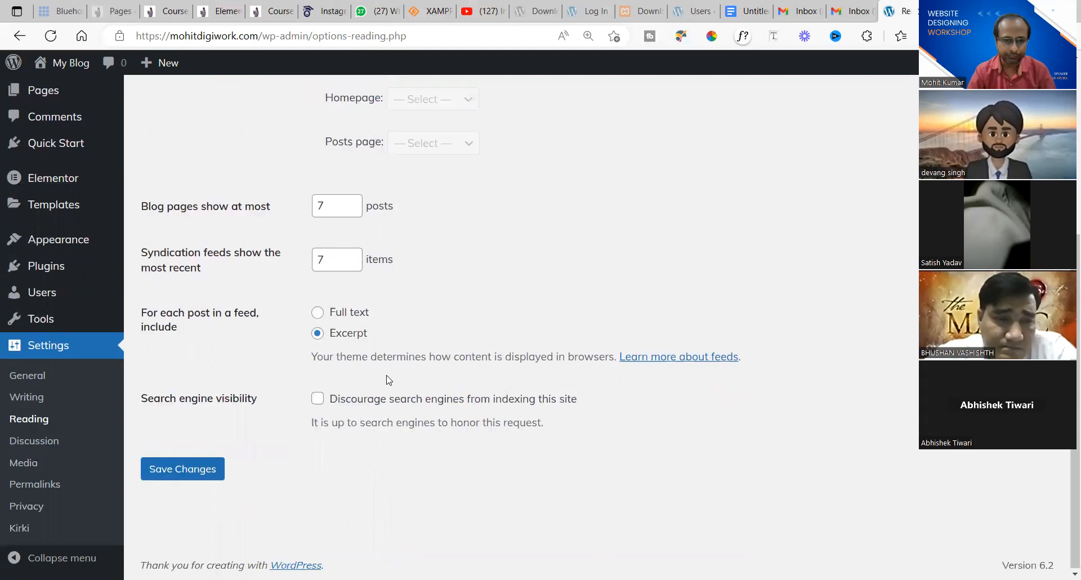
{"action": "left_click", "coordinate": [158, 473]}
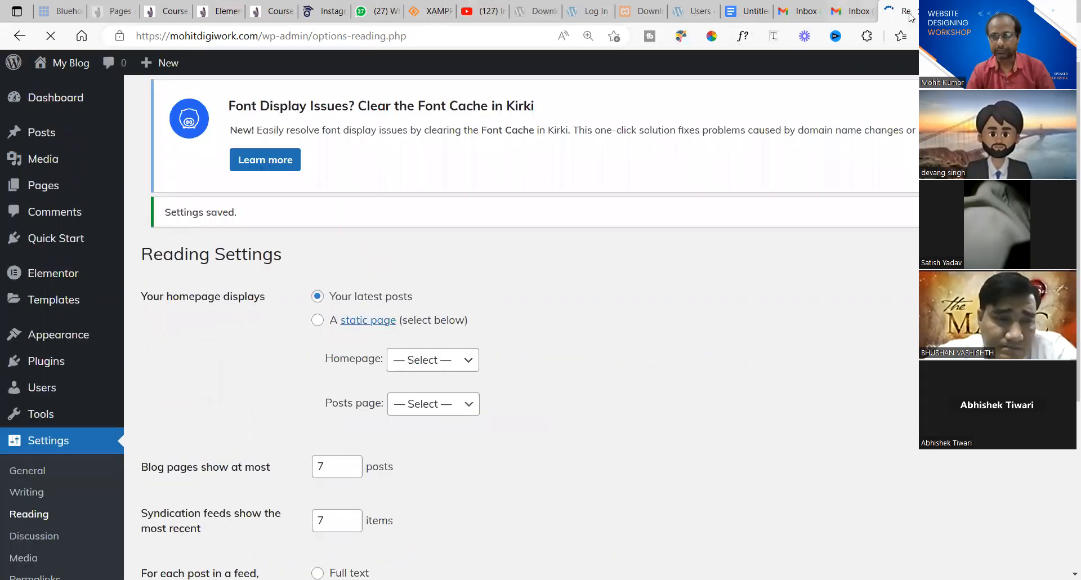
{"action": "key", "text": "ctrl+t"}
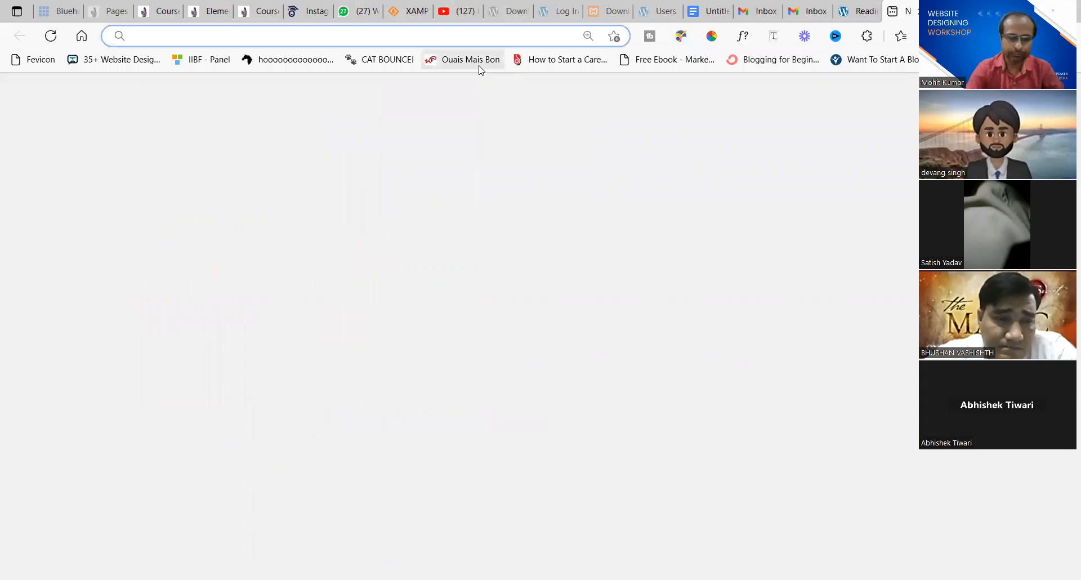
{"action": "type", "text": "mohitdigiwork.com"}
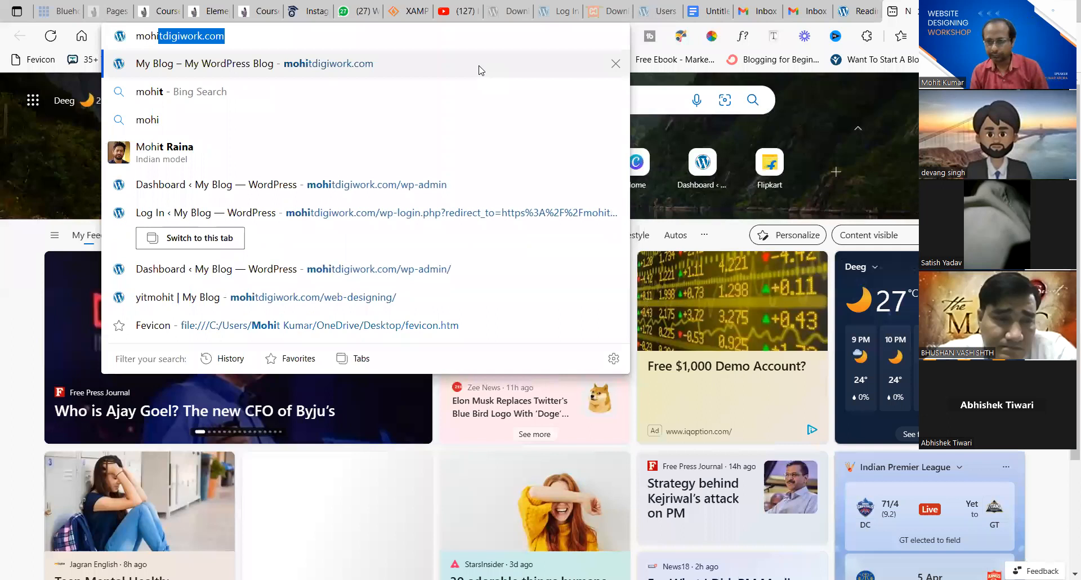
{"action": "key", "text": "Return"}
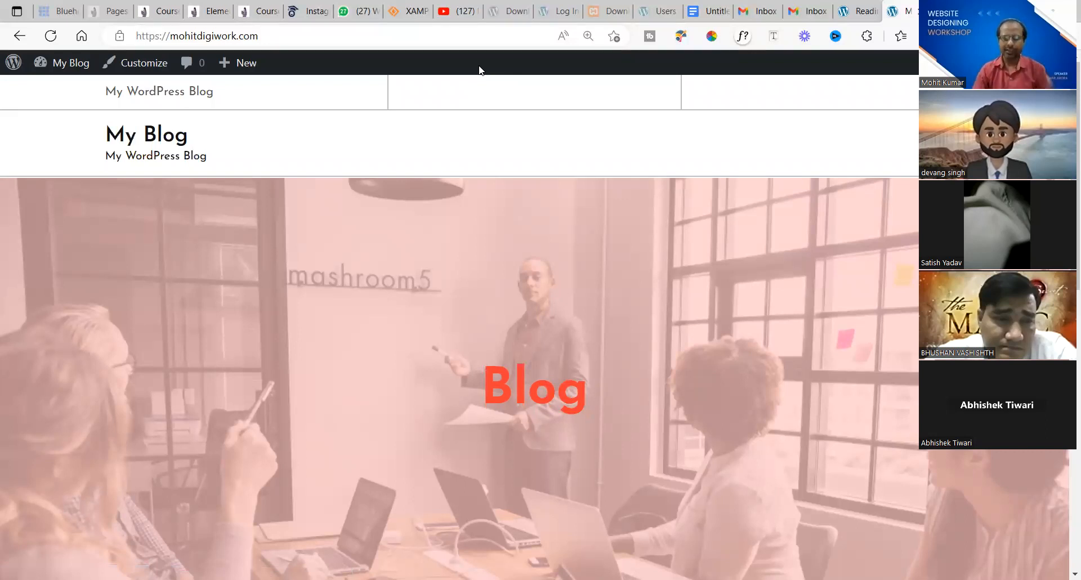
{"action": "scroll", "coordinate": [507, 205], "scroll_direction": "down", "scroll_amount": 10}
{"action": "scroll", "coordinate": [524, 238], "scroll_direction": "up", "scroll_amount": 10}
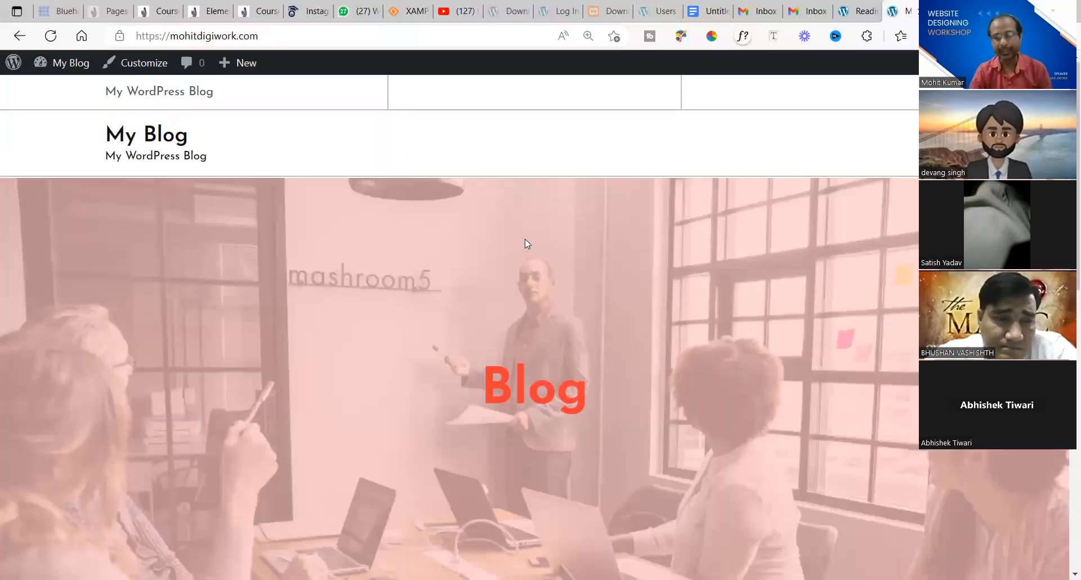
{"action": "scroll", "coordinate": [533, 235], "scroll_direction": "down", "scroll_amount": 10}
{"action": "scroll", "coordinate": [656, 270], "scroll_direction": "up", "scroll_amount": 2}
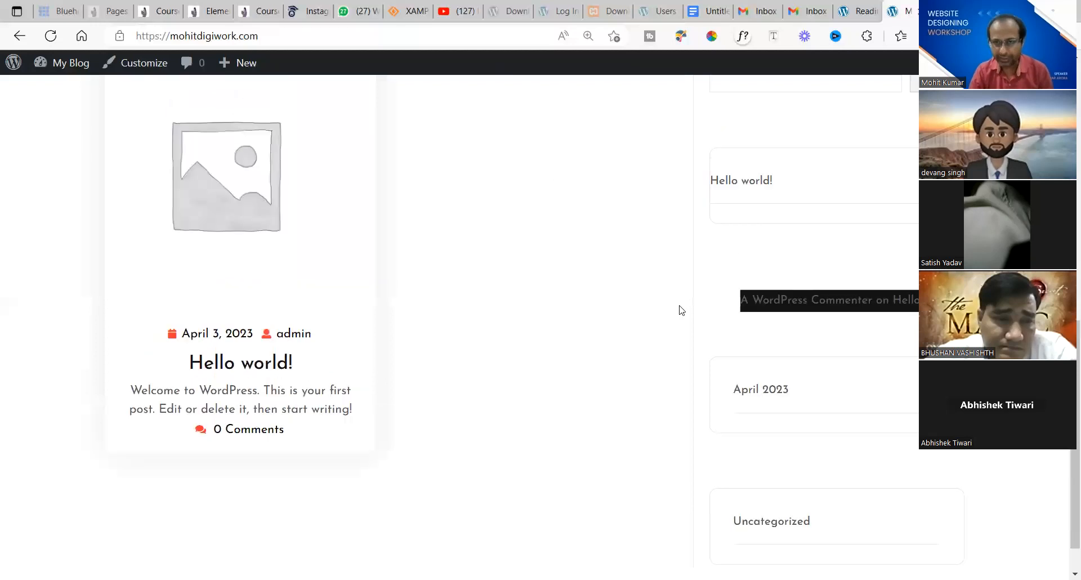
{"action": "scroll", "coordinate": [795, 326], "scroll_direction": "down", "scroll_amount": 2}
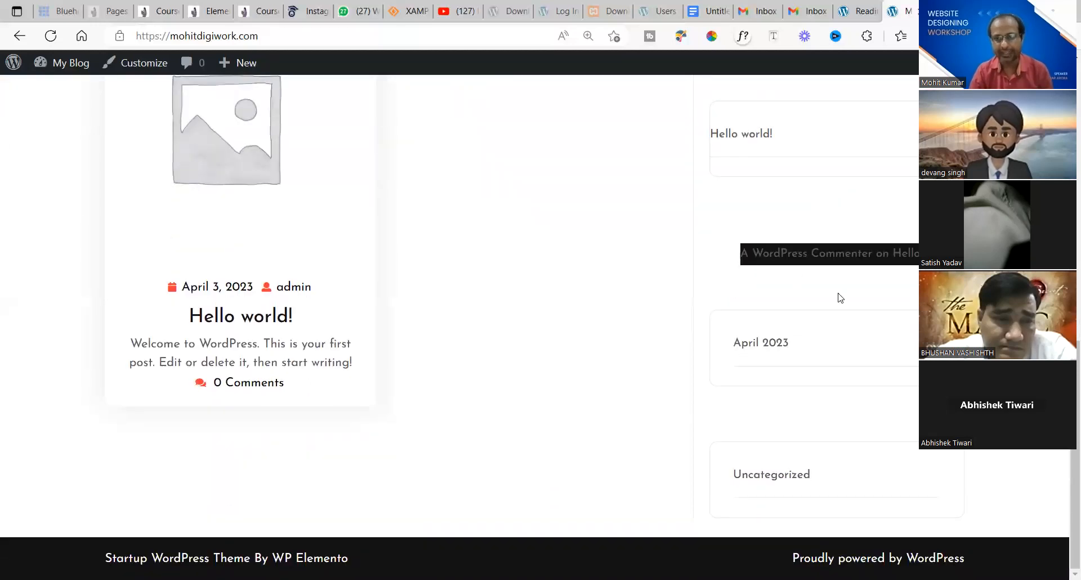
{"action": "scroll", "coordinate": [802, 268], "scroll_direction": "up", "scroll_amount": 6}
{"action": "scroll", "coordinate": [802, 276], "scroll_direction": "up", "scroll_amount": 5}
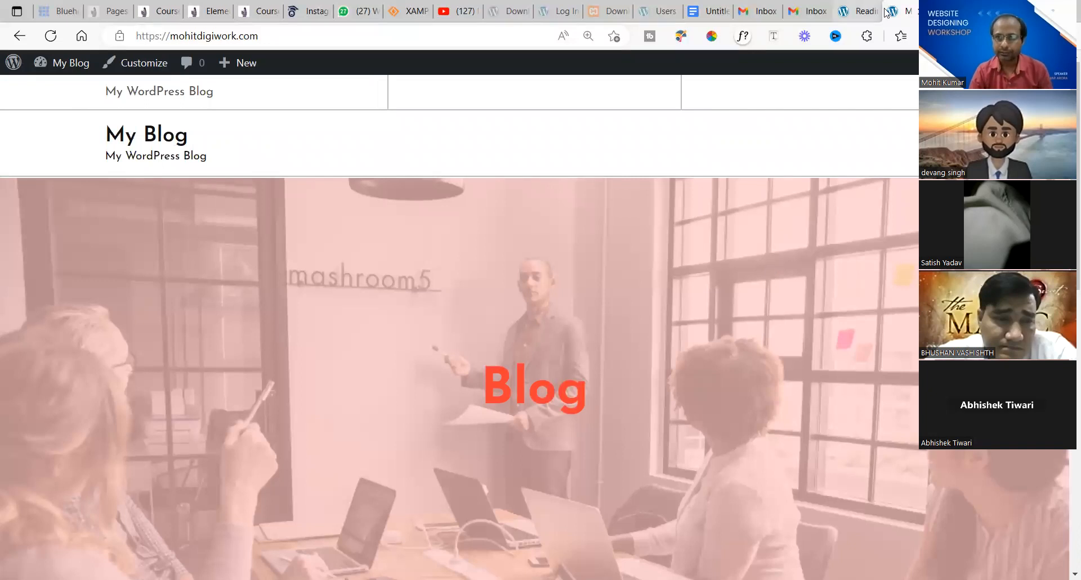
Set a static homepage of Home with Sample Page as the posts page, and save.
{"action": "key", "text": "ctrl+w"}
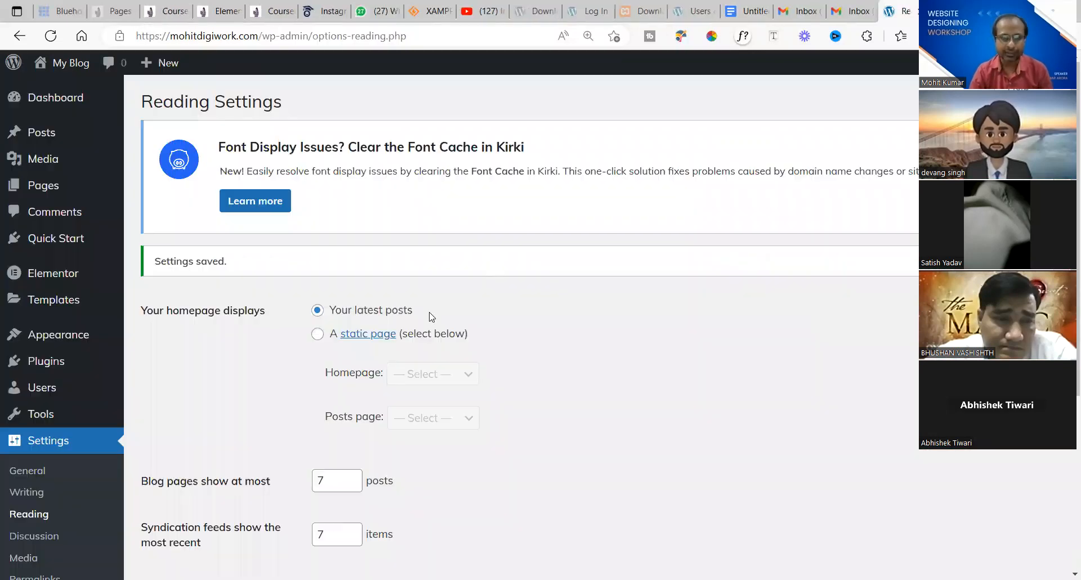
{"action": "scroll", "coordinate": [648, 273], "scroll_direction": "down", "scroll_amount": 1}
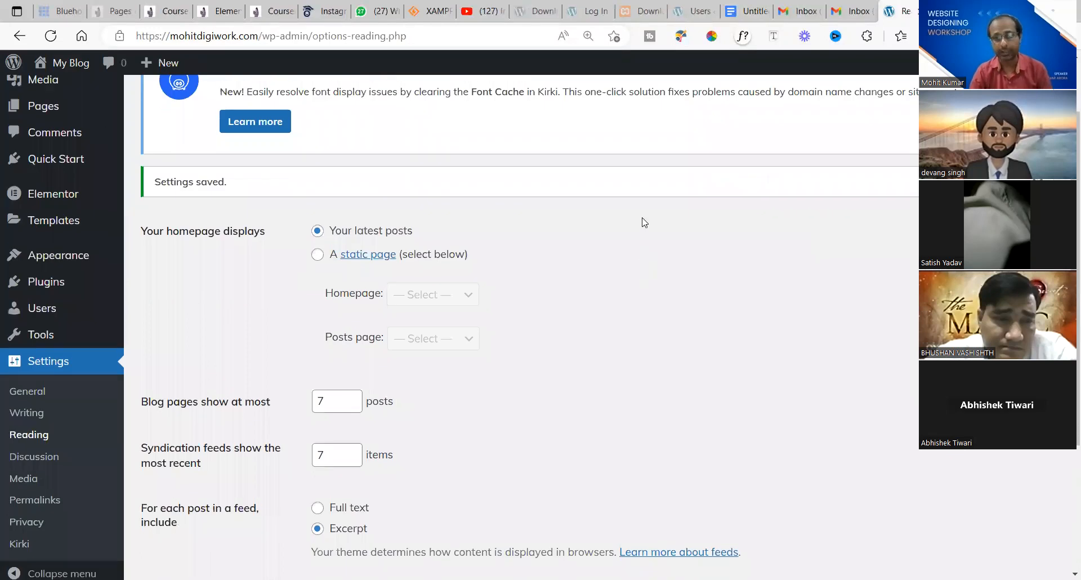
{"action": "left_click", "coordinate": [317, 256]}
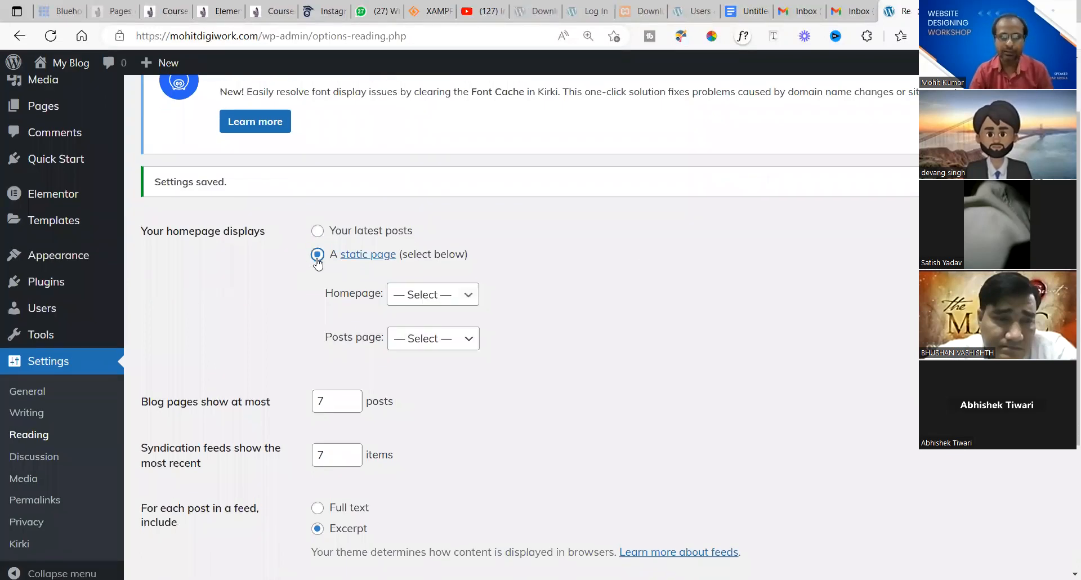
{"action": "left_click_drag", "start_coordinate": [332, 294], "coordinate": [367, 295]}
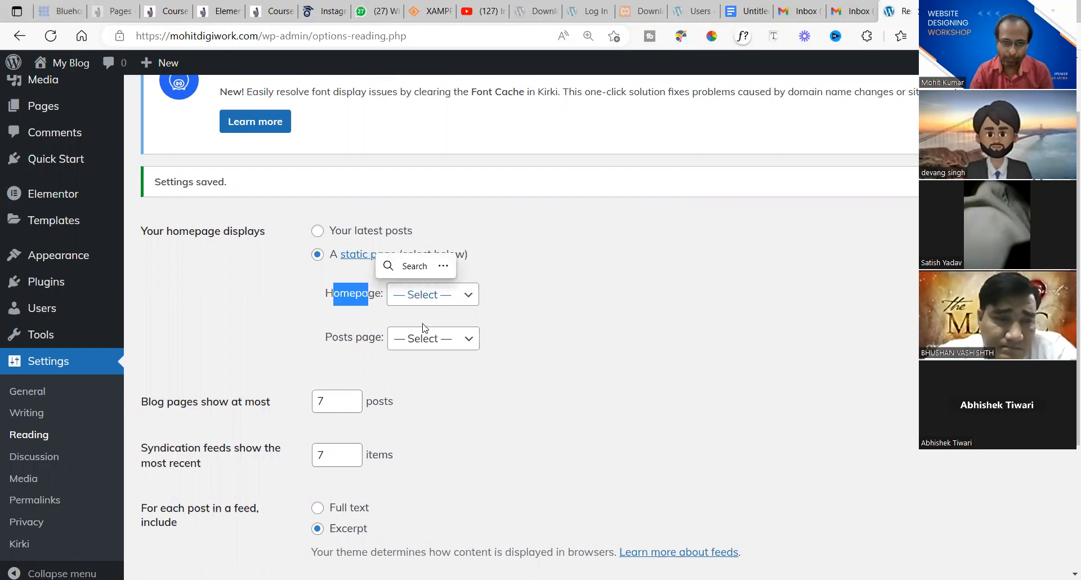
{"action": "left_click", "coordinate": [425, 295]}
{"action": "left_click", "coordinate": [419, 331]}
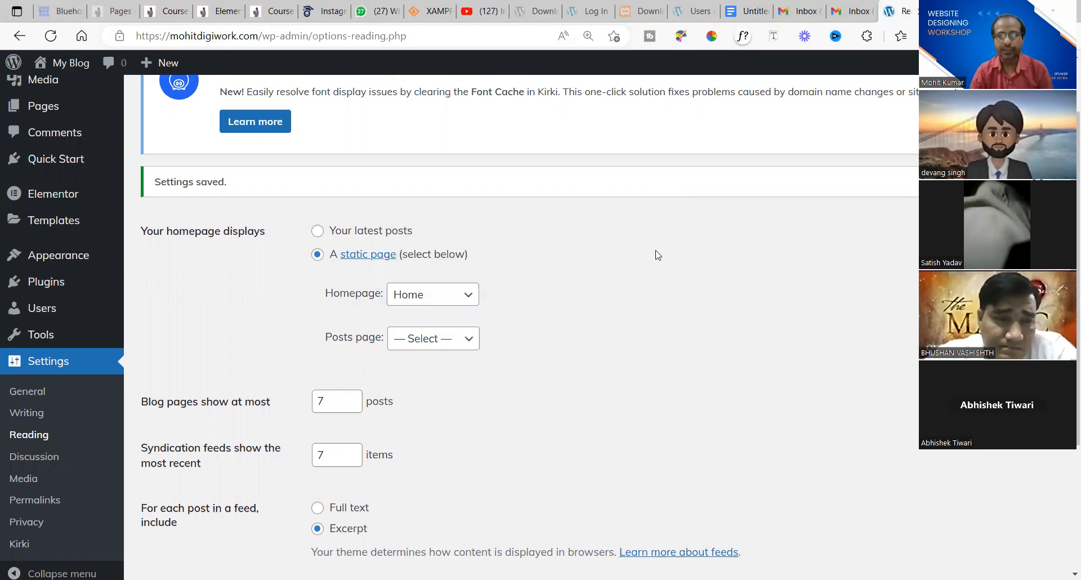
{"action": "left_click", "coordinate": [440, 340]}
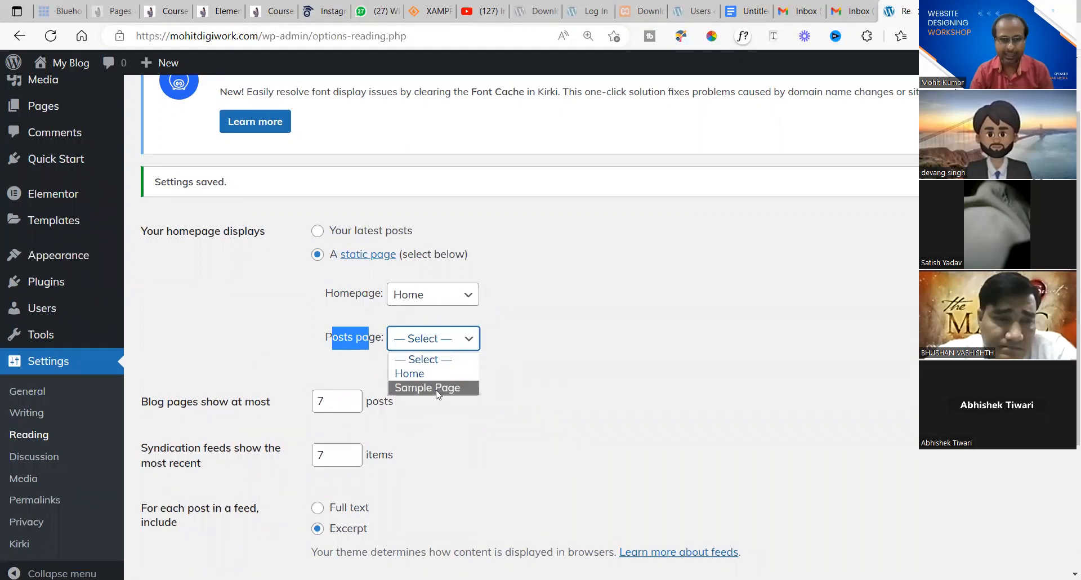
{"action": "left_click", "coordinate": [437, 388]}
{"action": "scroll", "coordinate": [603, 322], "scroll_direction": "down", "scroll_amount": 4}
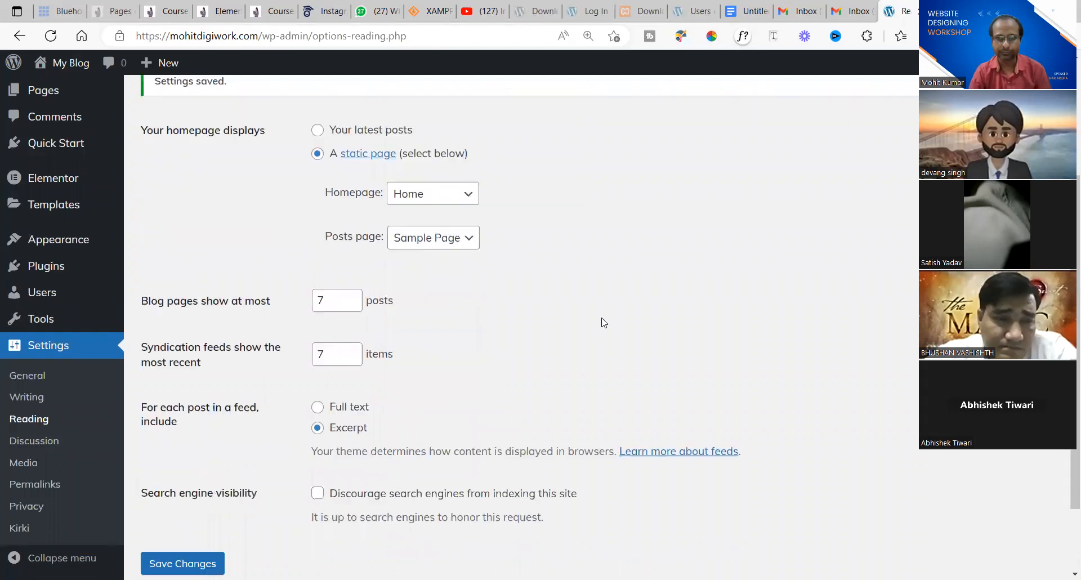
{"action": "left_click", "coordinate": [191, 469]}
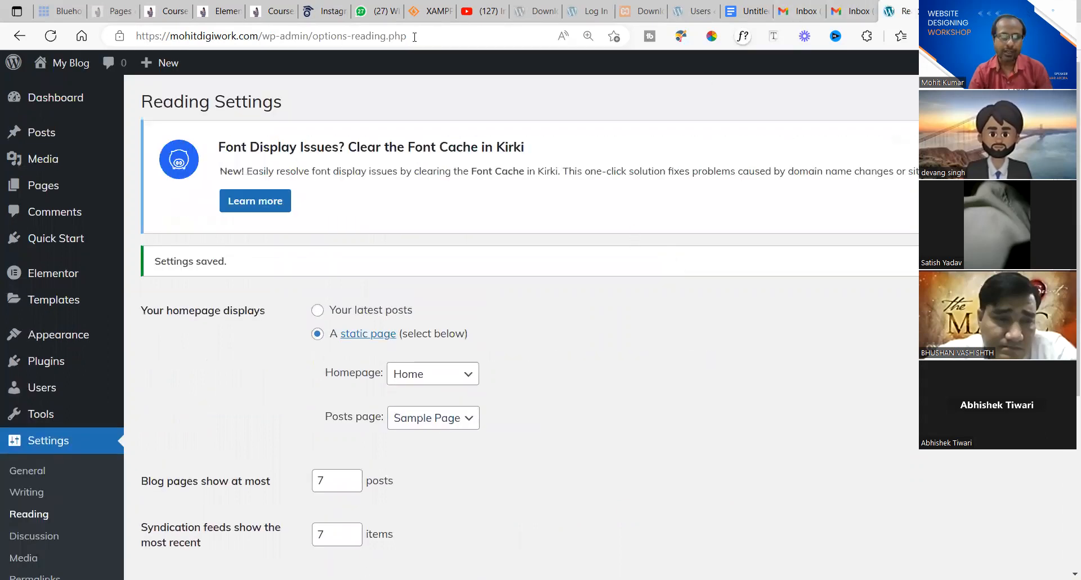
Load the live site in a new browser tab to see the Home page.
{"action": "key", "text": "ctrl+t"}
{"action": "left_click", "coordinate": [412, 37]}
{"action": "type", "text": "mohit"}
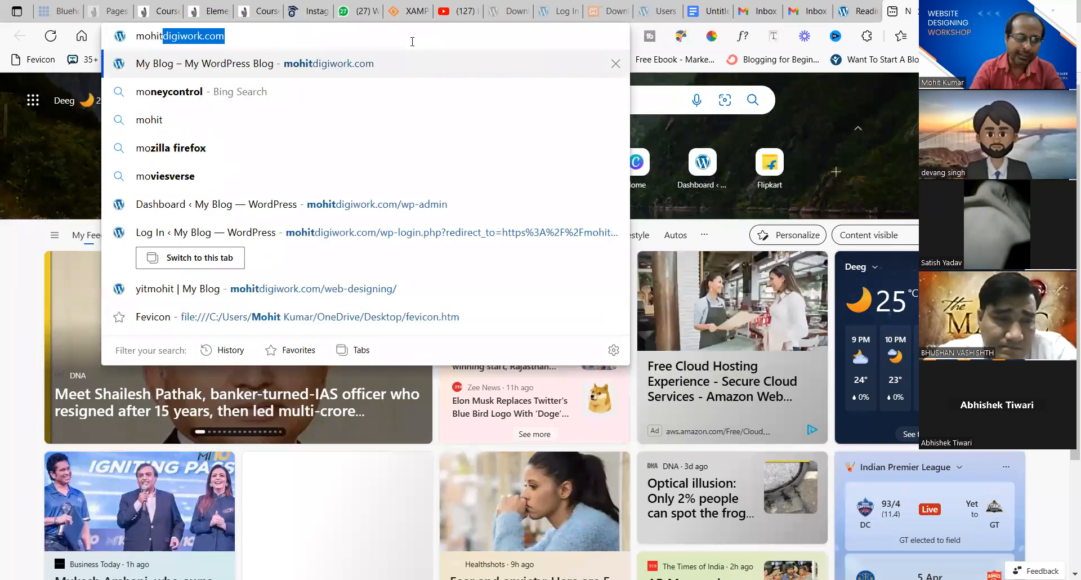
{"action": "key", "text": "Return"}
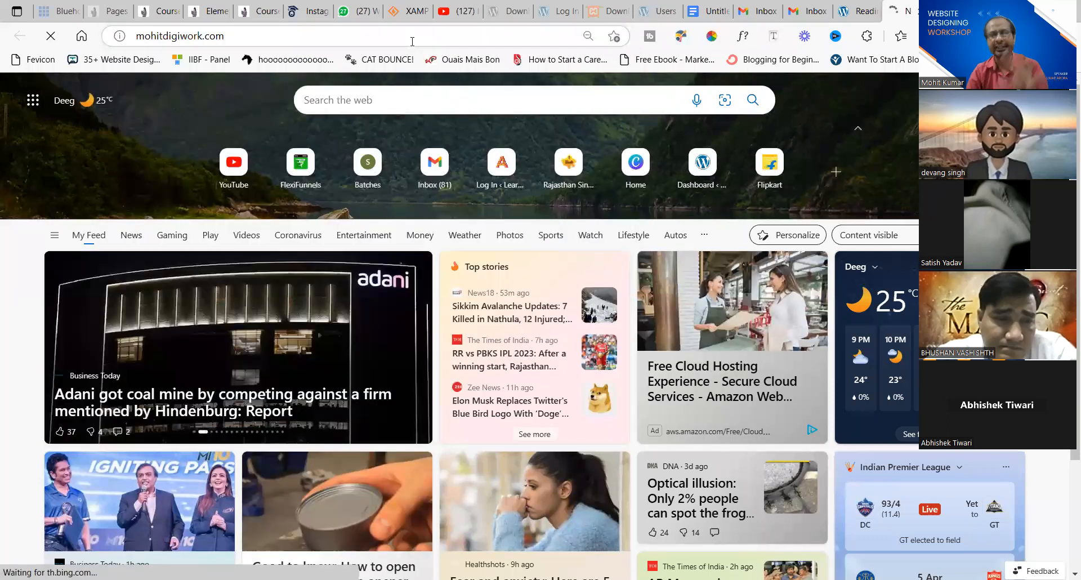
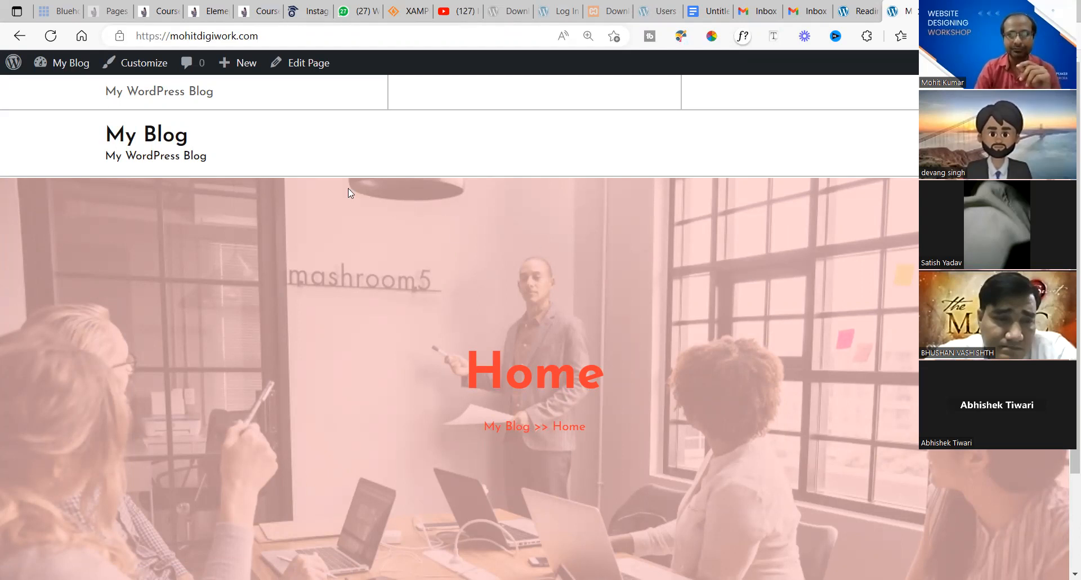
Start a new blank page from the admin bar's New menu.
{"action": "mouse_move", "coordinate": [245, 65]}
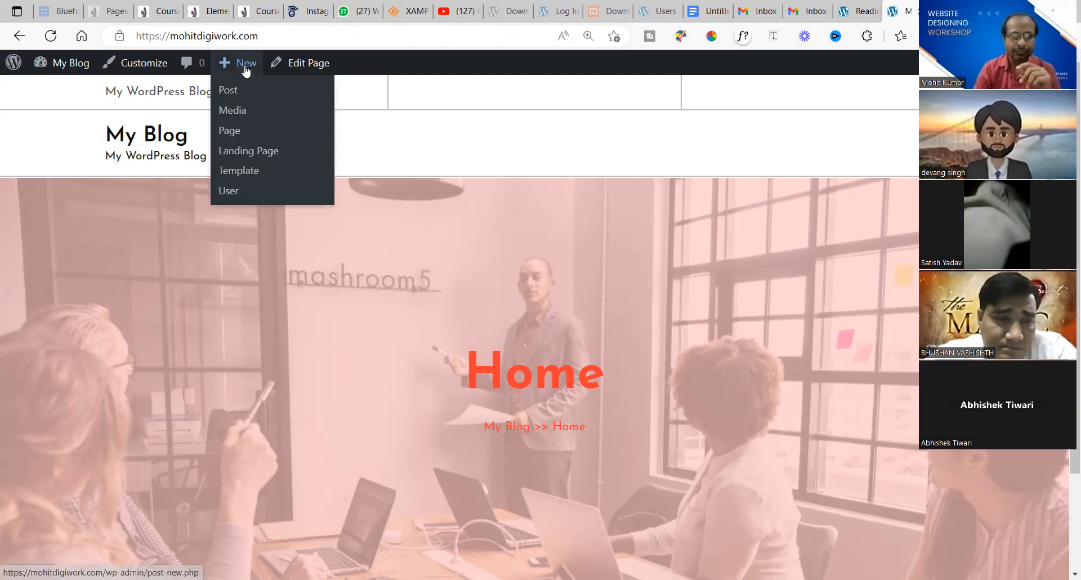
{"action": "left_click", "coordinate": [229, 132]}
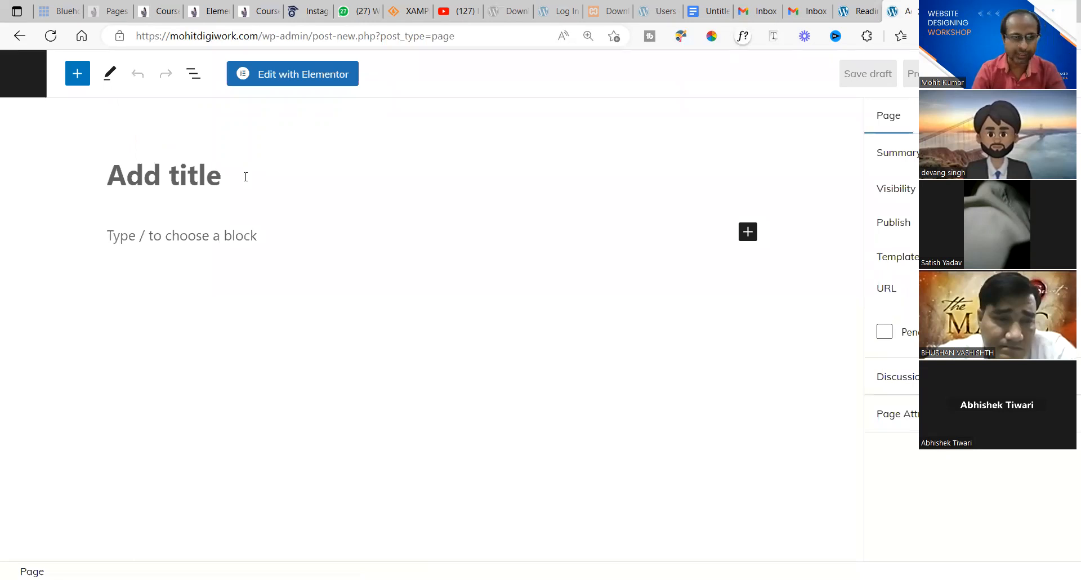
Publish a new empty page titled 'about us' and close its editor.
{"action": "type", "text": "about"}
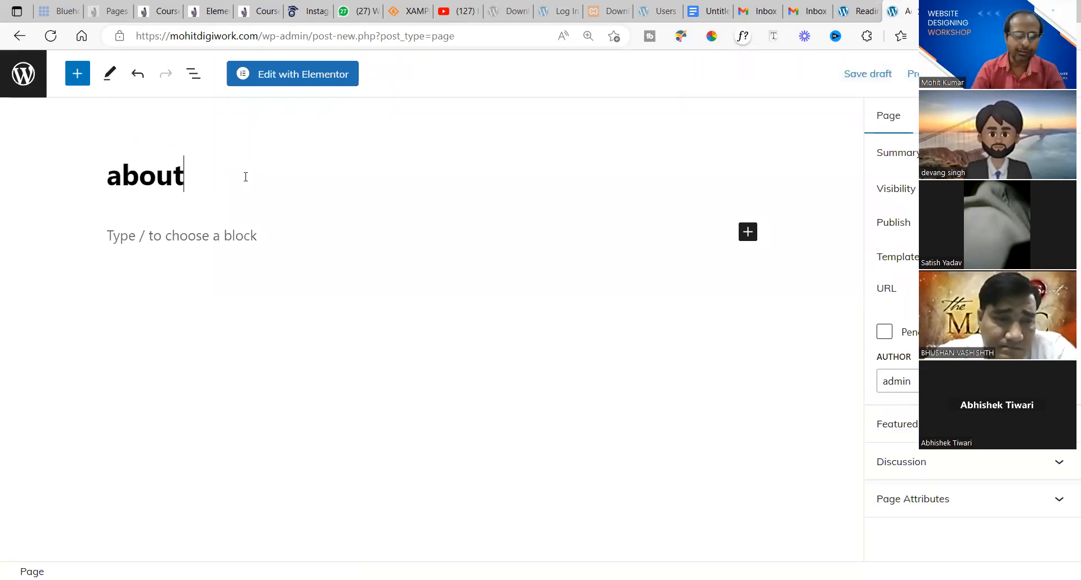
{"action": "type", "text": " us"}
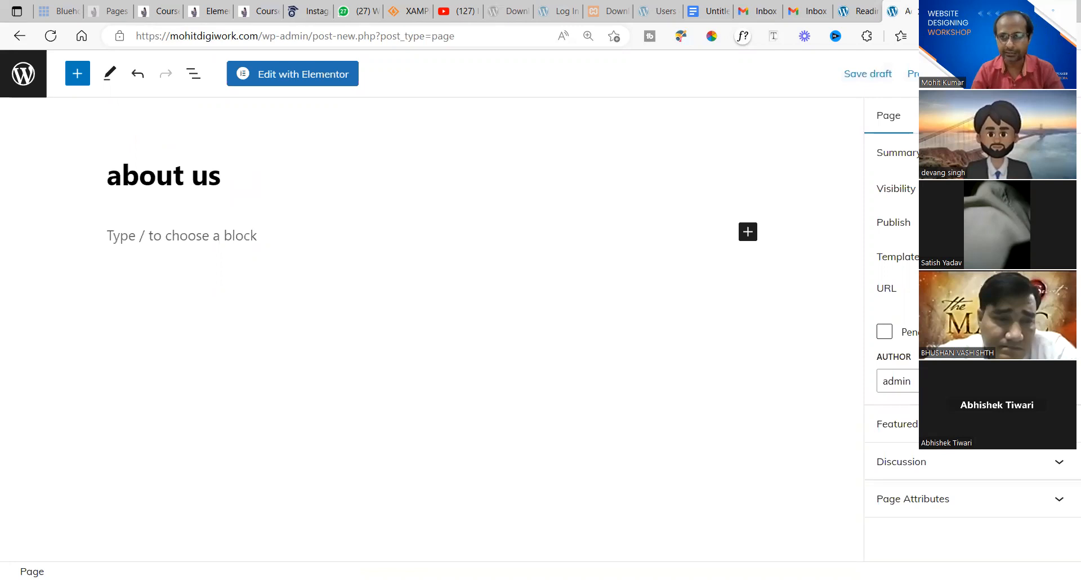
{"action": "left_click", "coordinate": [895, 78]}
{"action": "left_click", "coordinate": [895, 78]}
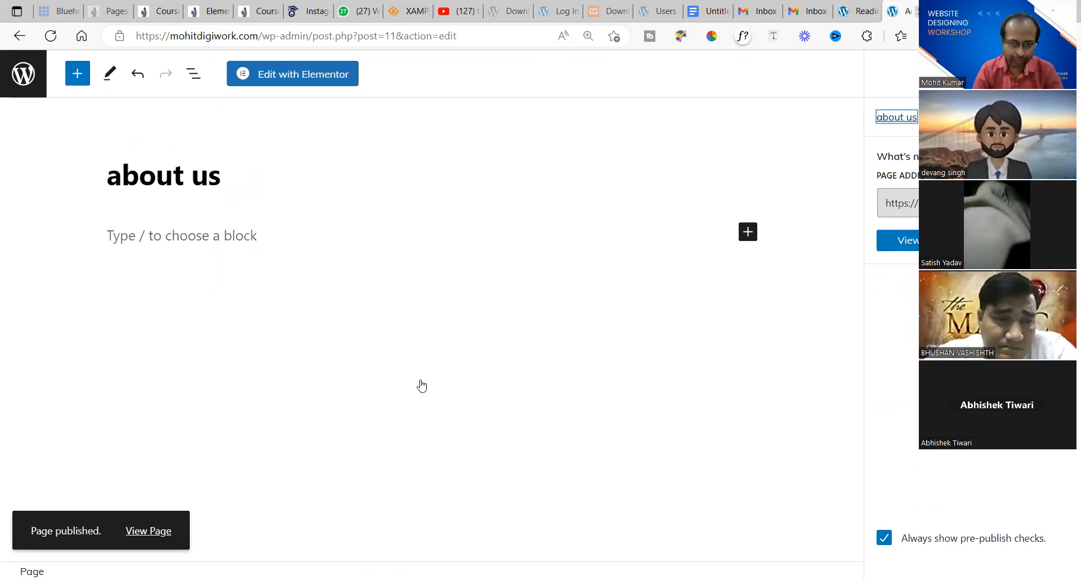
{"action": "key", "text": "ctrl+w"}
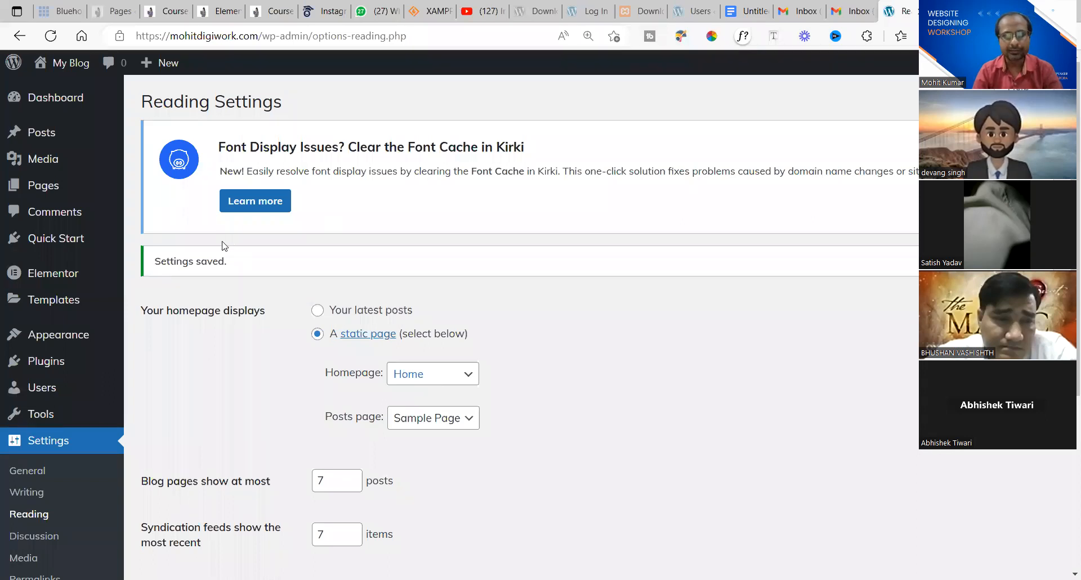
Make 'about us' the static homepage, keep Sample Page as posts page, and save.
{"action": "scroll", "coordinate": [451, 265], "scroll_direction": "down", "scroll_amount": 3}
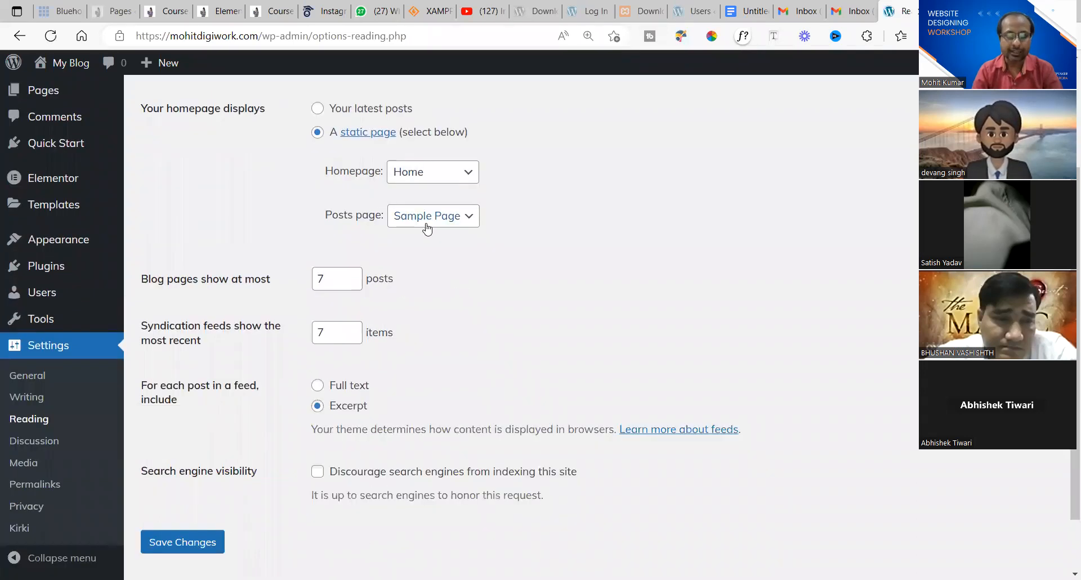
{"action": "left_click", "coordinate": [423, 178]}
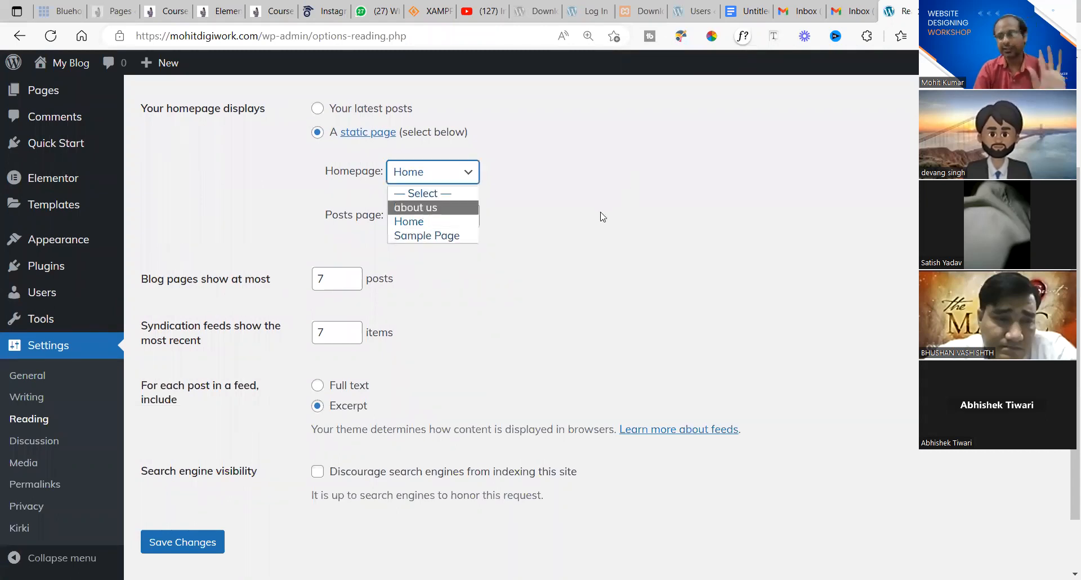
{"action": "key", "text": "Return"}
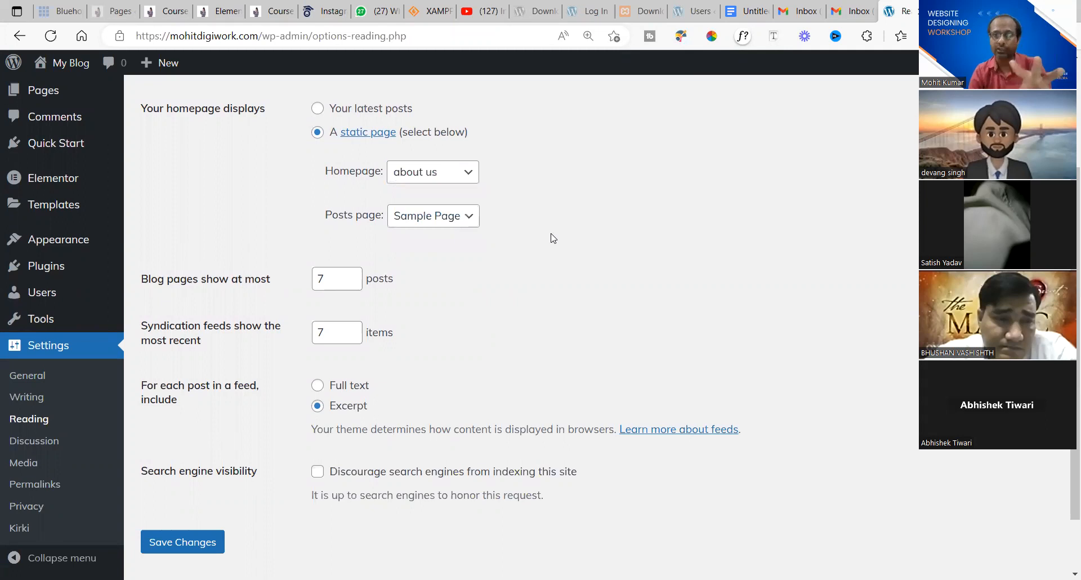
{"action": "left_click", "coordinate": [438, 221]}
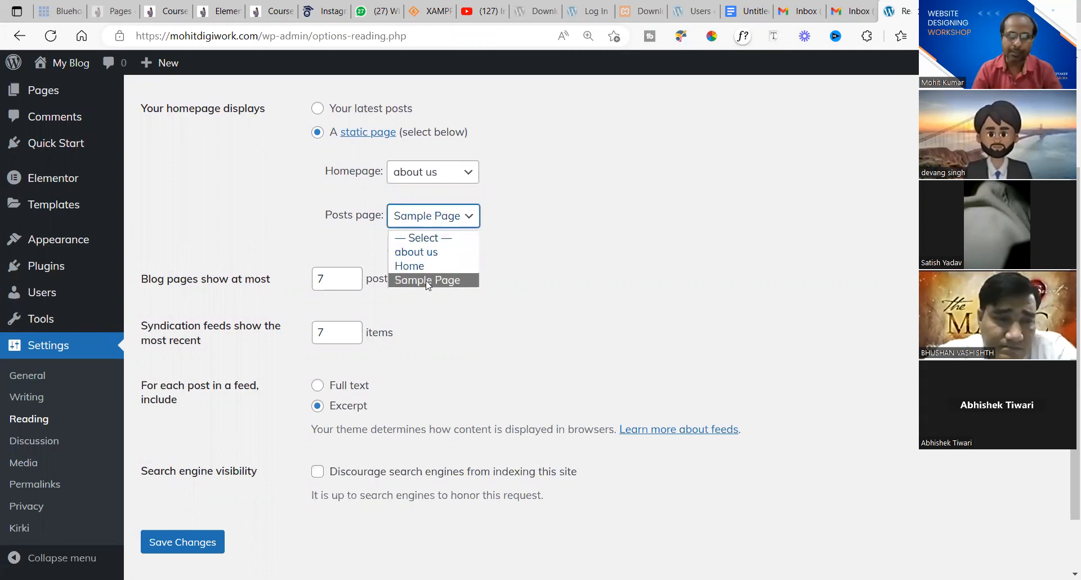
{"action": "left_click", "coordinate": [557, 281]}
{"action": "left_click", "coordinate": [204, 542]}
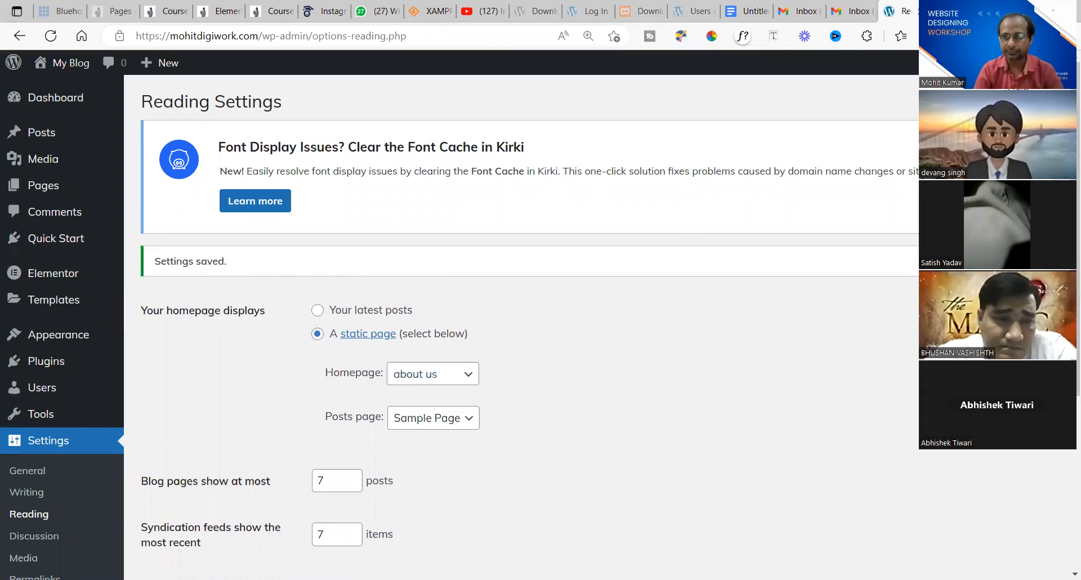
{"action": "key", "text": "ctrl+t"}
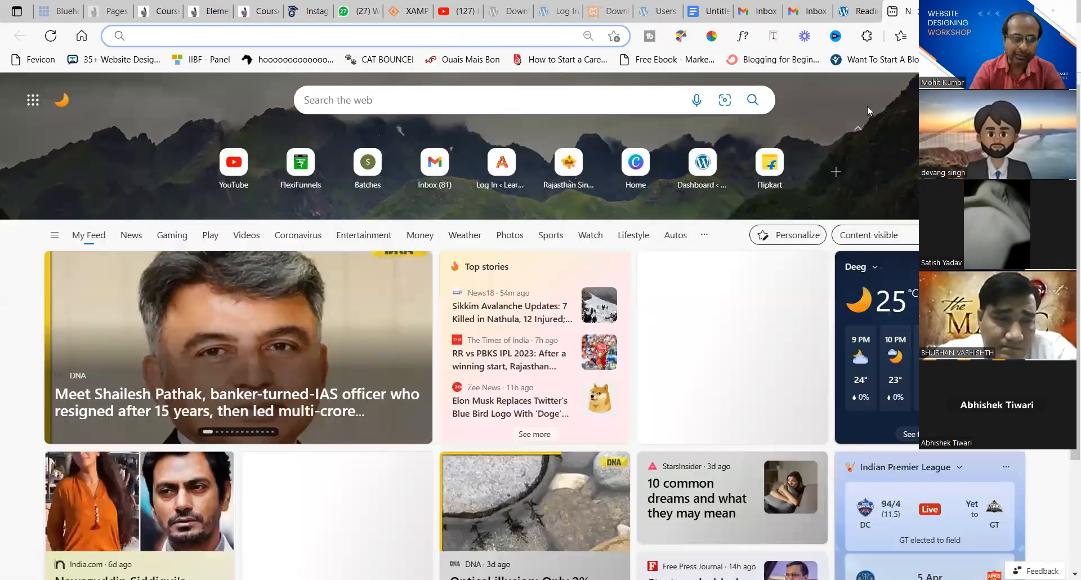
Load the live site, confirm it opens on the about us heading, then return to Reading Settings.
{"action": "type", "text": "mohitdigiwork.com"}
{"action": "key", "text": "Return"}
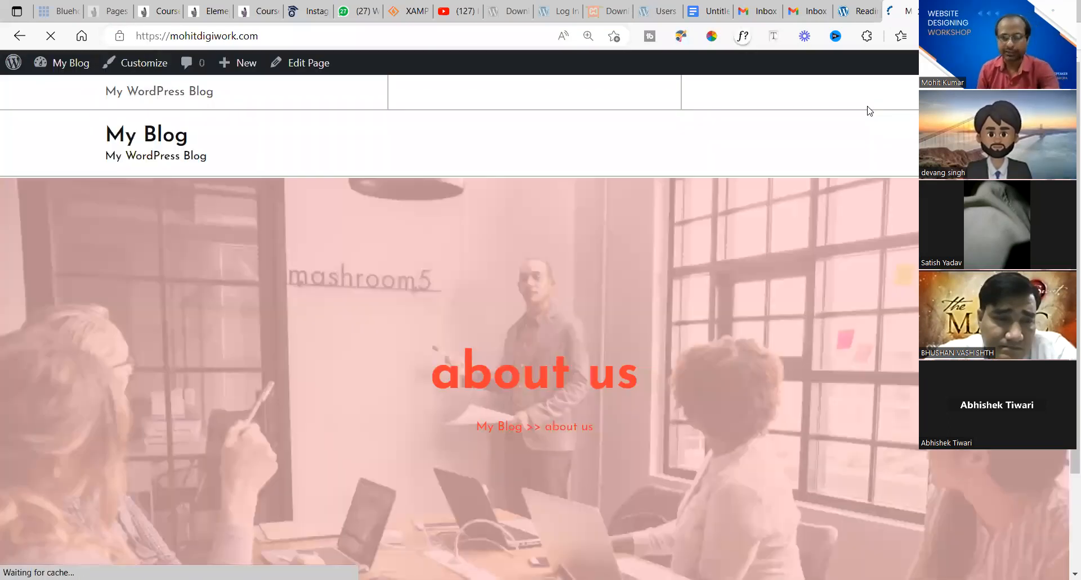
{"action": "scroll", "coordinate": [622, 115], "scroll_direction": "down", "scroll_amount": 2}
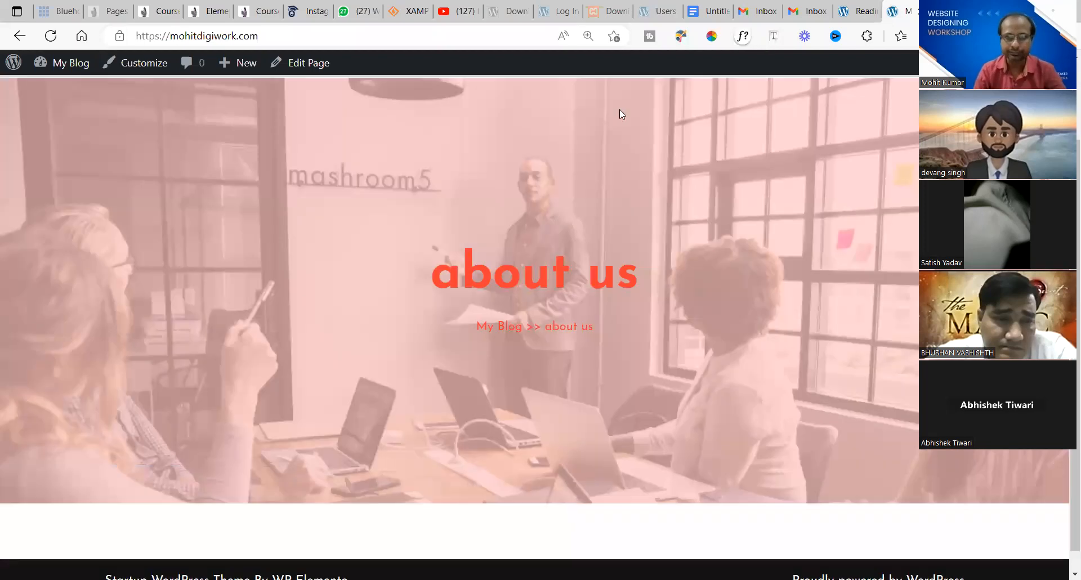
{"action": "scroll", "coordinate": [439, 269], "scroll_direction": "down", "scroll_amount": 1}
{"action": "triple_click", "coordinate": [646, 256]}
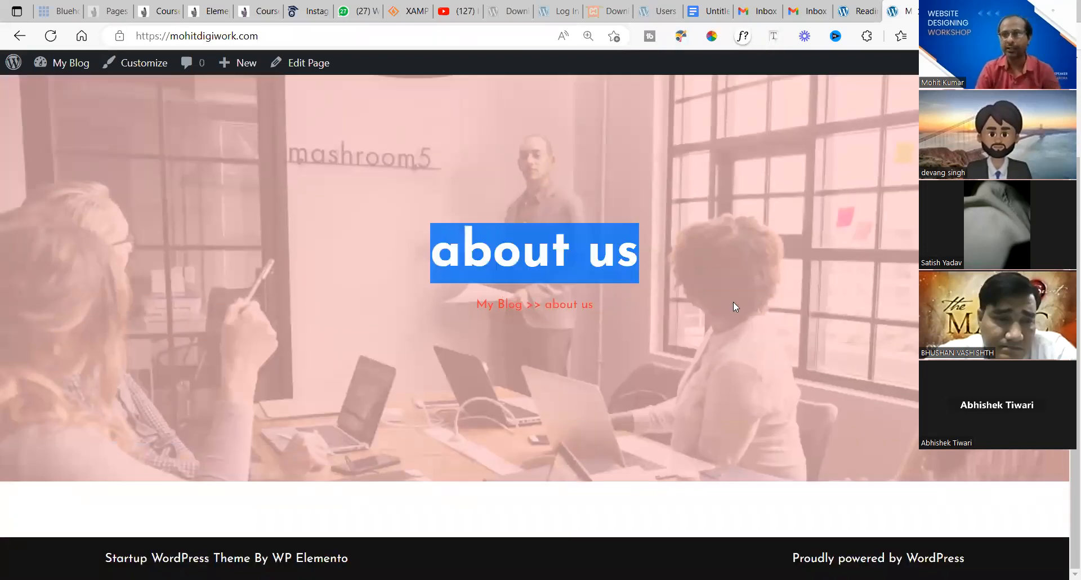
{"action": "left_click", "coordinate": [856, 11]}
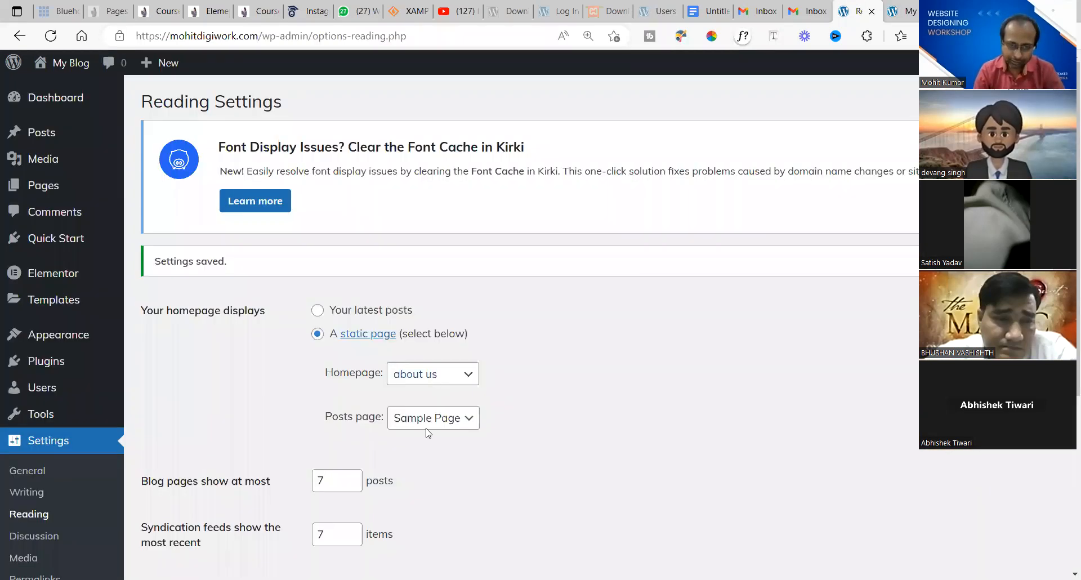
Choose Sample Page as the static homepage and open the posts page choices.
{"action": "left_click", "coordinate": [433, 374]}
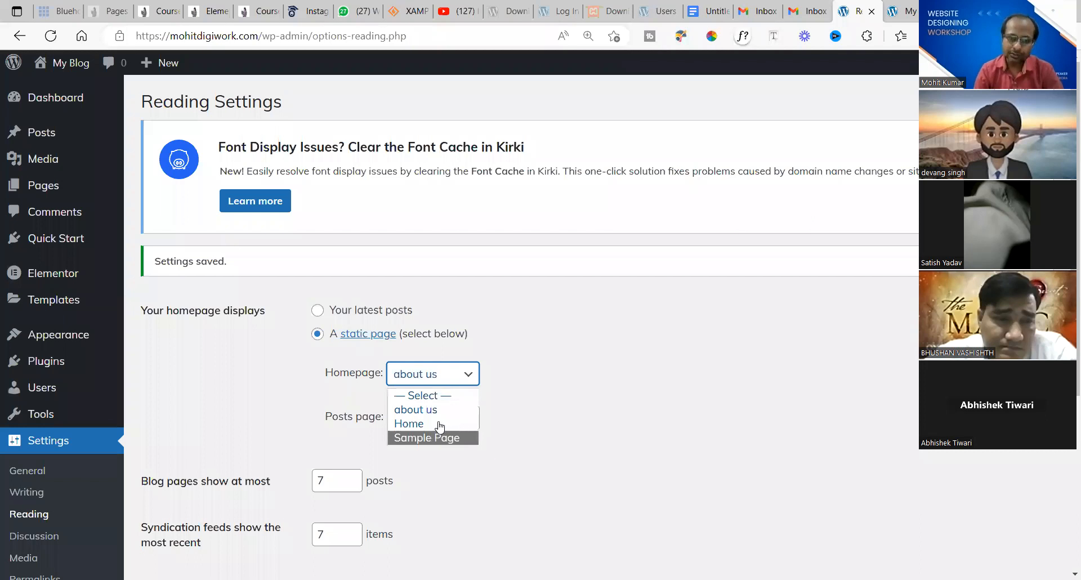
{"action": "left_click", "coordinate": [426, 437]}
{"action": "left_click", "coordinate": [433, 418]}
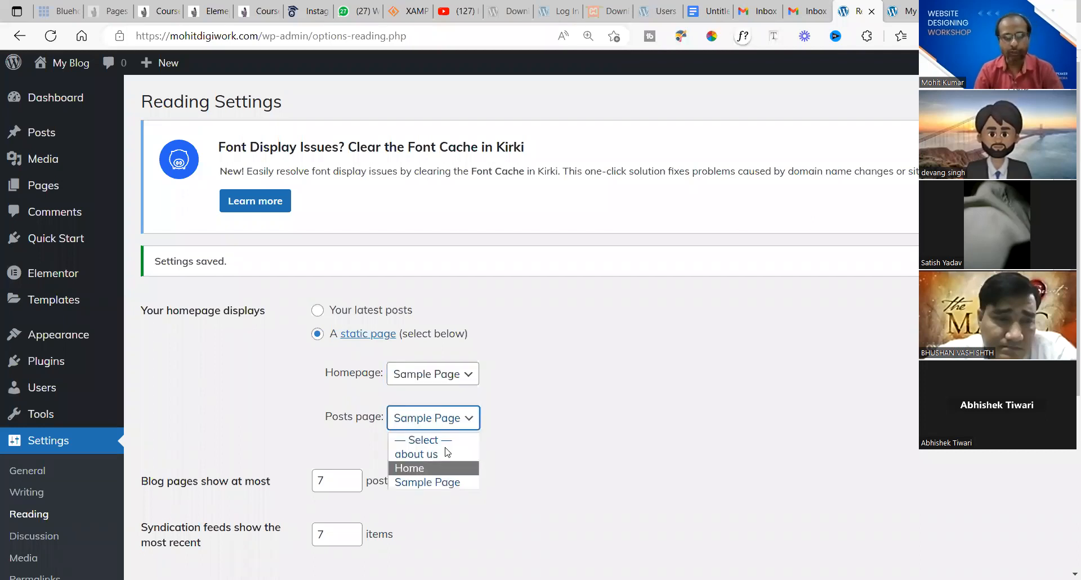
{"action": "scroll", "coordinate": [197, 463], "scroll_direction": "down", "scroll_amount": 5}
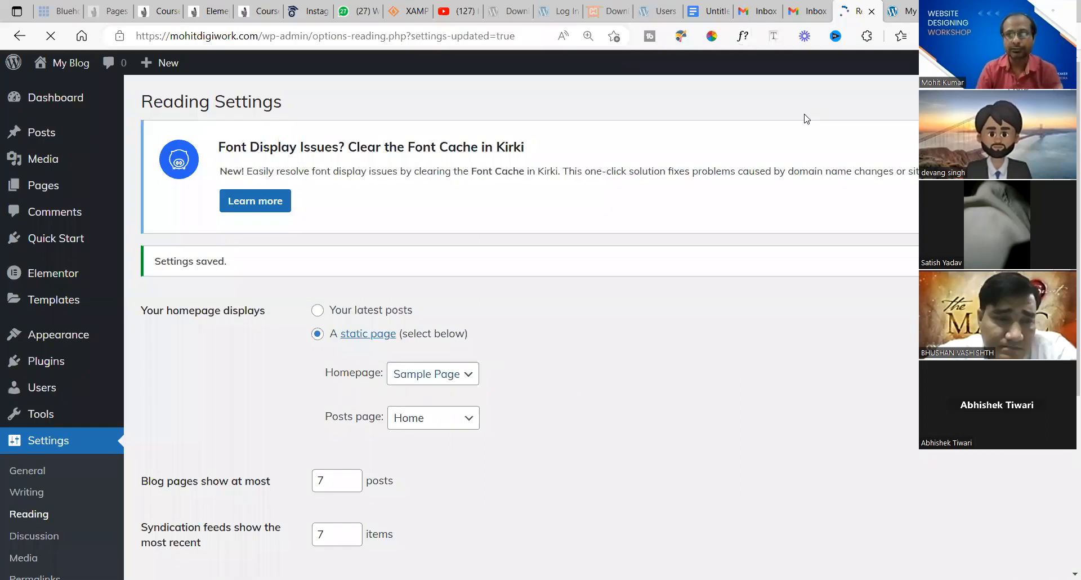
Reload the live site to verify its front page shows the Sample Page heading, then return to Reading settings.
{"action": "left_click", "coordinate": [905, 10]}
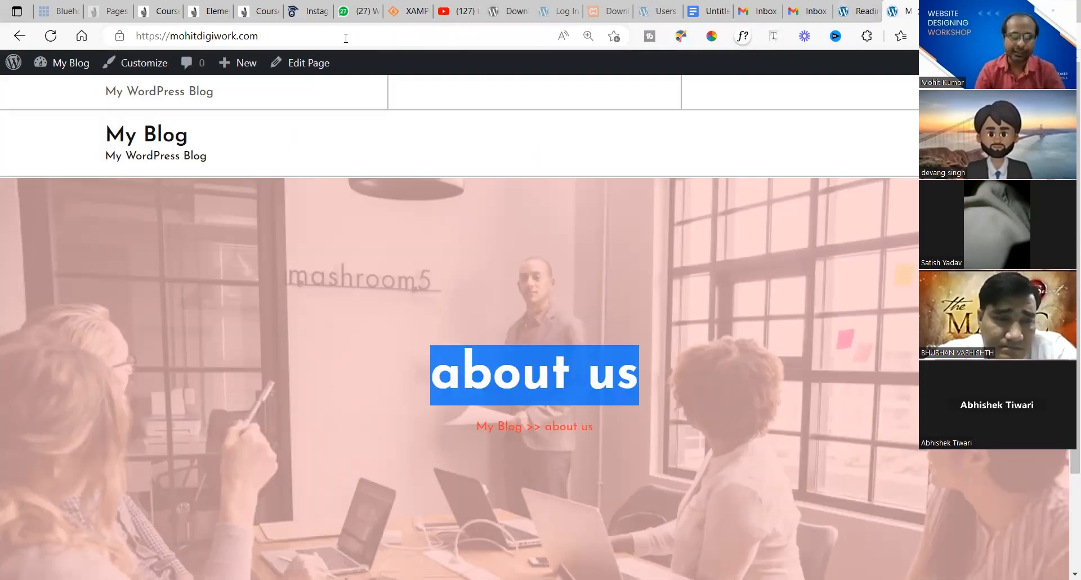
{"action": "left_click", "coordinate": [347, 38]}
{"action": "type", "text": "mohit"}
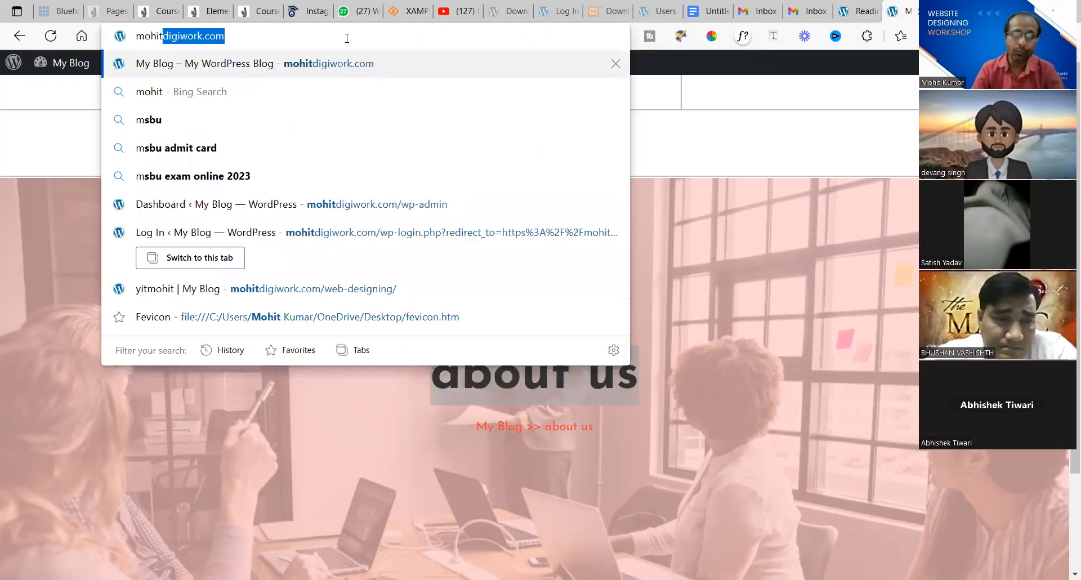
{"action": "key", "text": "Return"}
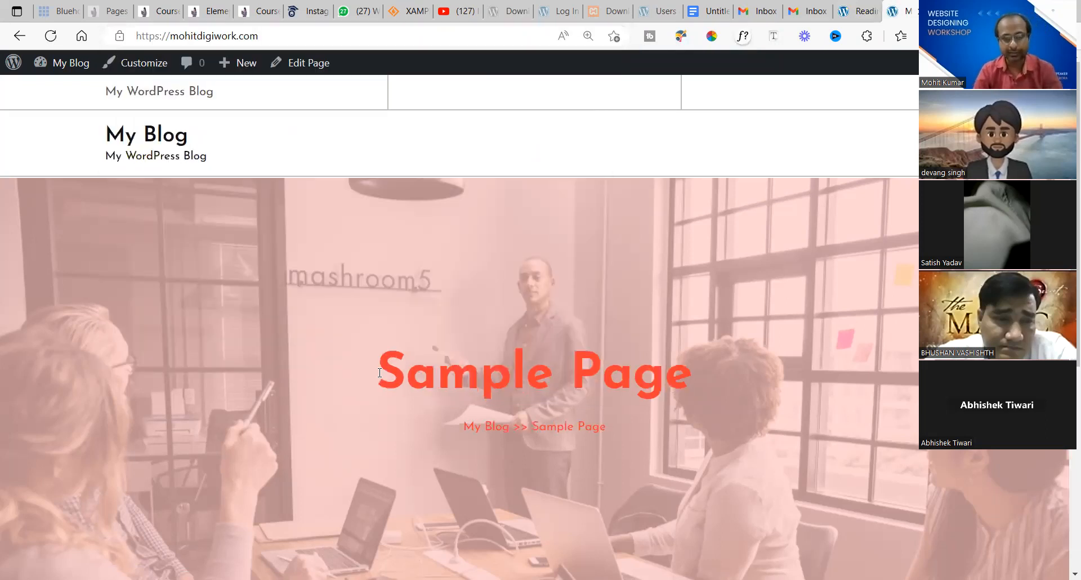
{"action": "mouse_move", "coordinate": [675, 372]}
{"action": "left_mouse_down"}
{"action": "mouse_move", "coordinate": [709, 375]}
{"action": "mouse_move", "coordinate": [642, 366]}
{"action": "mouse_move", "coordinate": [693, 371]}
{"action": "left_mouse_up"}
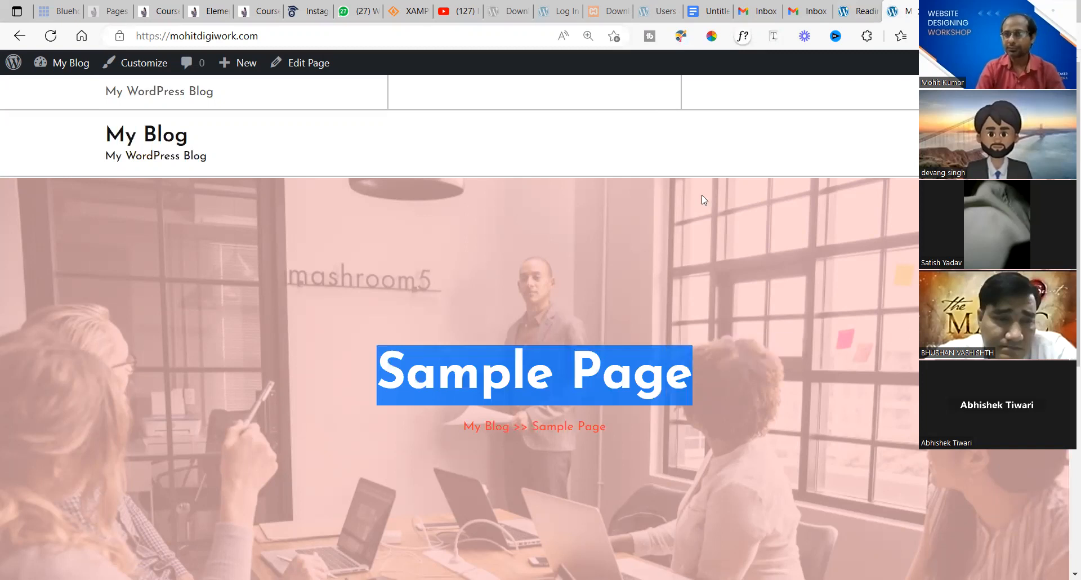
{"action": "left_click", "coordinate": [750, 85]}
{"action": "key", "text": "ctrl+shift+Tab"}
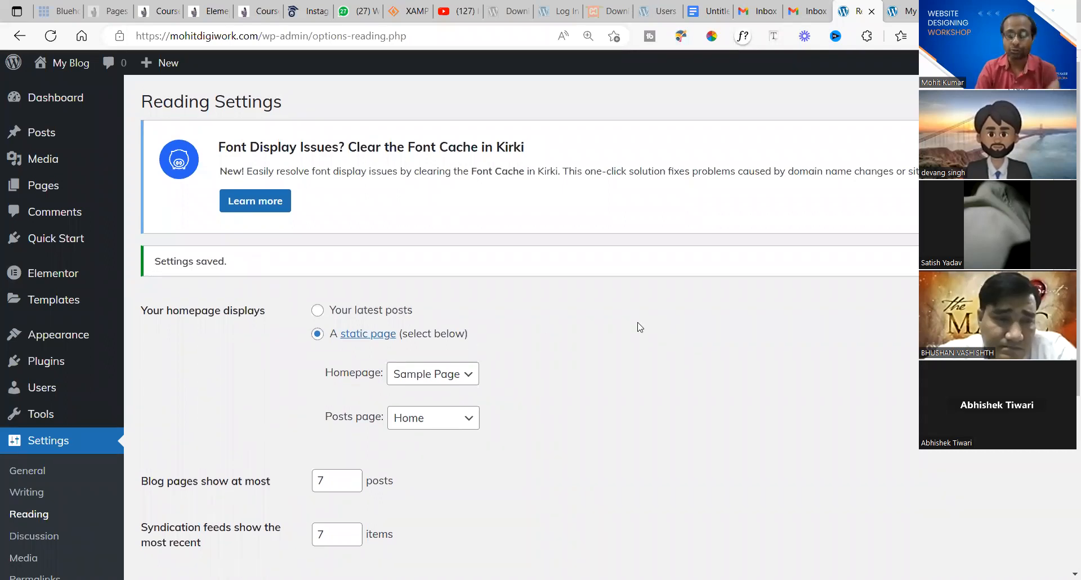
{"action": "scroll", "coordinate": [627, 340], "scroll_direction": "down", "scroll_amount": 1}
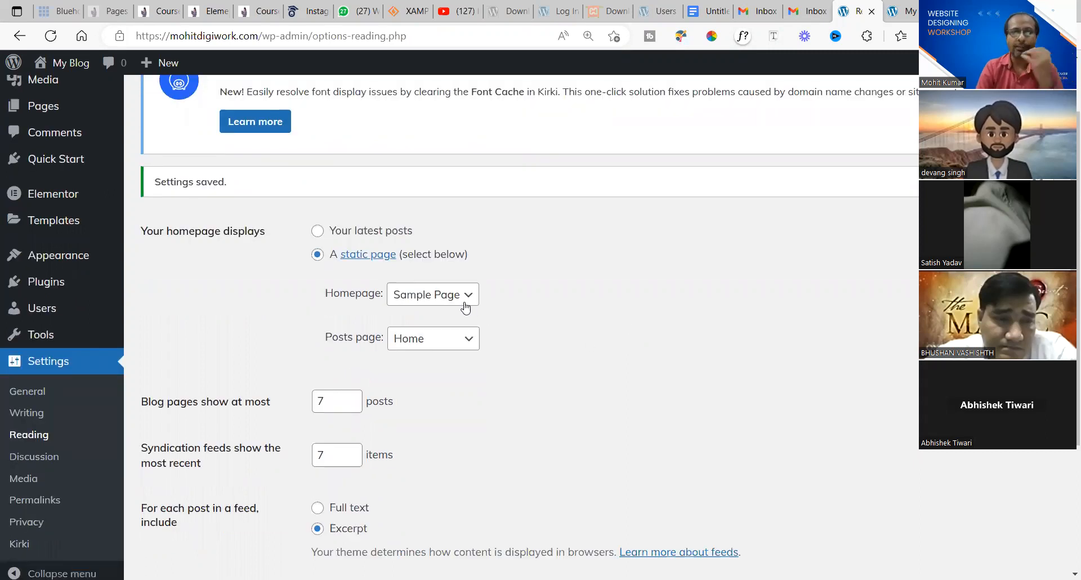
{"action": "left_click", "coordinate": [441, 301]}
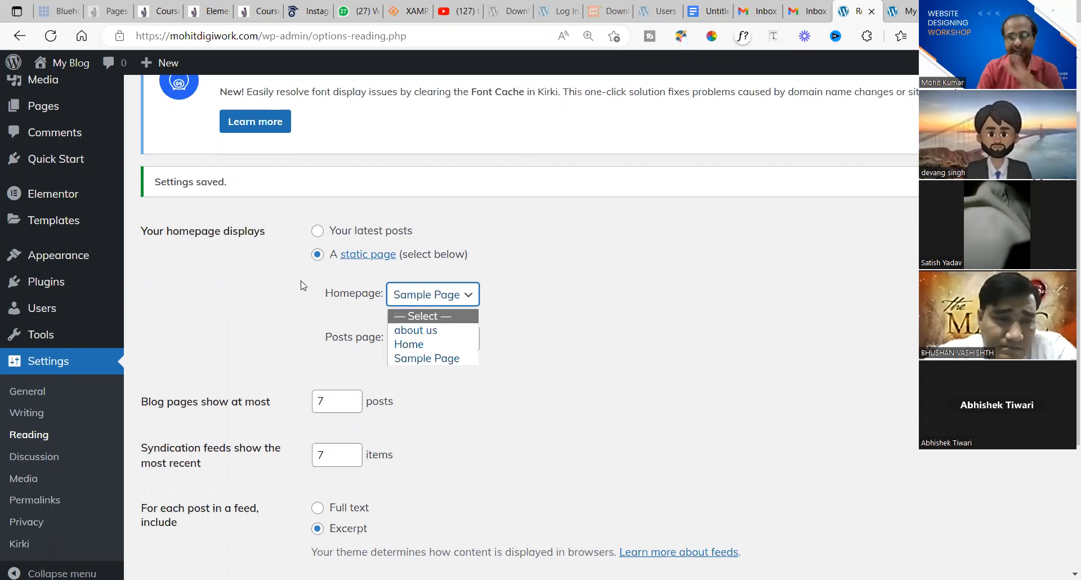
{"action": "left_click", "coordinate": [292, 306]}
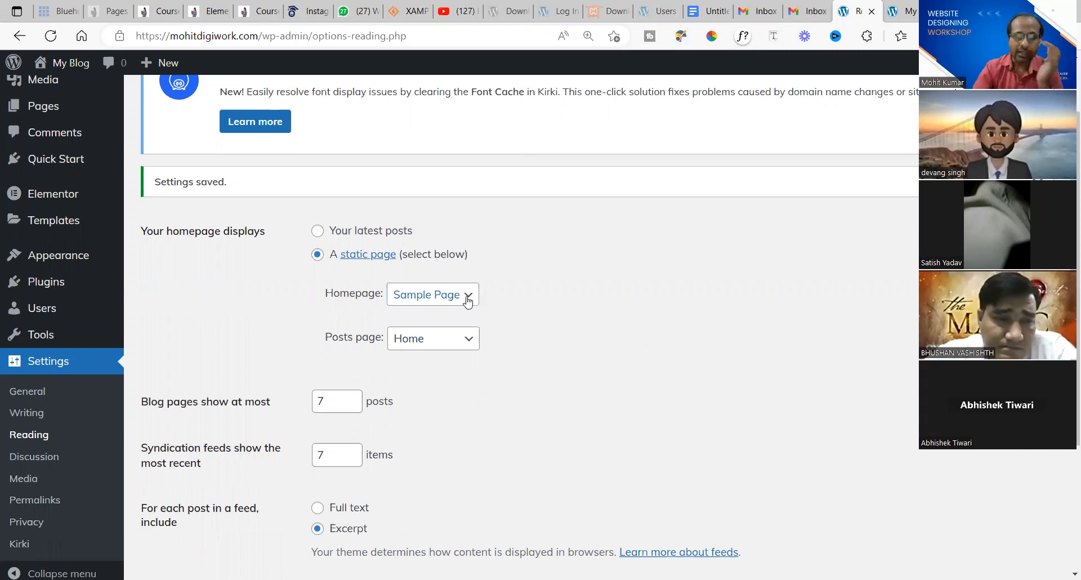
{"action": "left_click", "coordinate": [465, 301]}
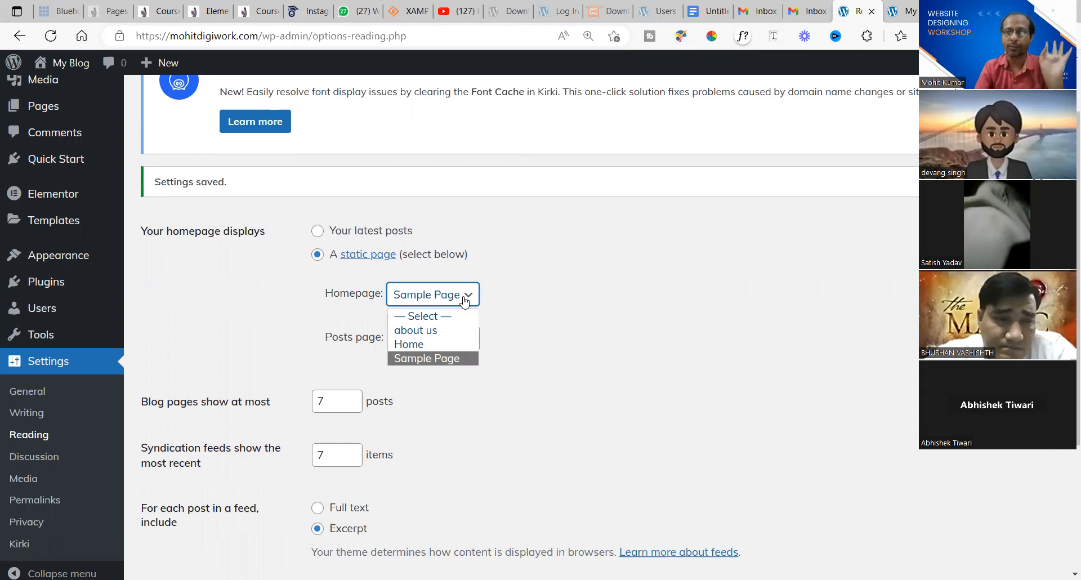
{"action": "left_click", "coordinate": [593, 238]}
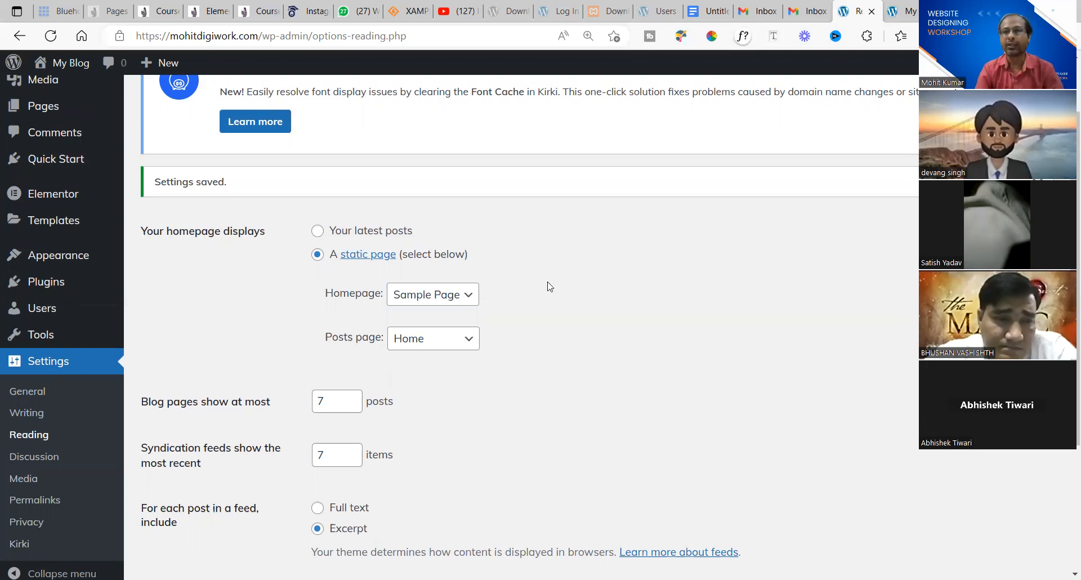
{"action": "scroll", "coordinate": [549, 286], "scroll_direction": "up", "scroll_amount": 3}
{"action": "scroll", "coordinate": [612, 295], "scroll_direction": "down", "scroll_amount": 6}
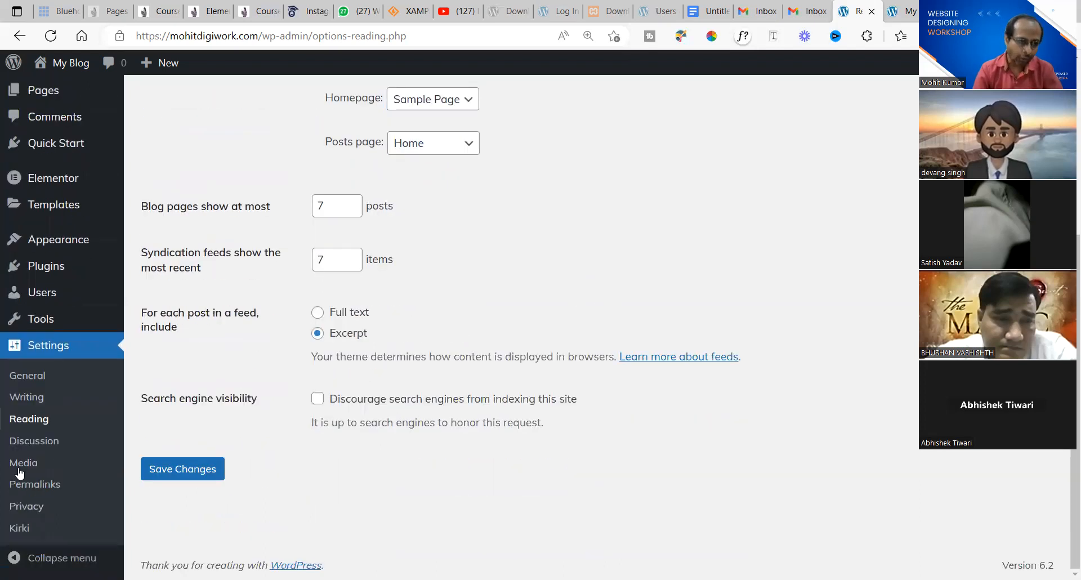
Set the permalink structure to Post name (/%postname%/) and save.
{"action": "left_click", "coordinate": [52, 492]}
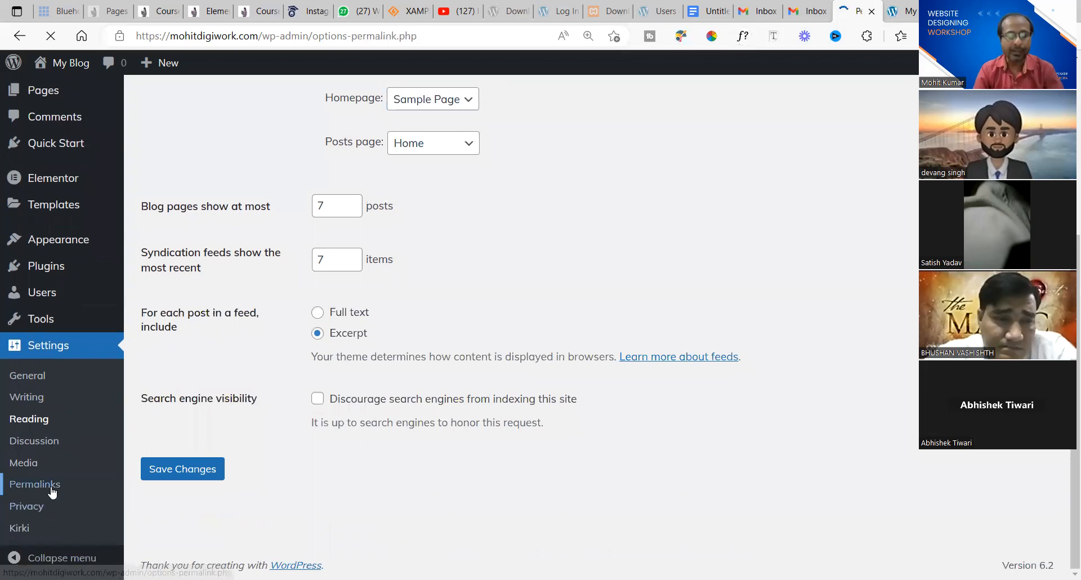
{"action": "scroll", "coordinate": [396, 430], "scroll_direction": "down", "scroll_amount": 3}
{"action": "left_click", "coordinate": [361, 420]}
{"action": "scroll", "coordinate": [360, 420], "scroll_direction": "down", "scroll_amount": 4}
{"action": "left_click", "coordinate": [179, 544]}
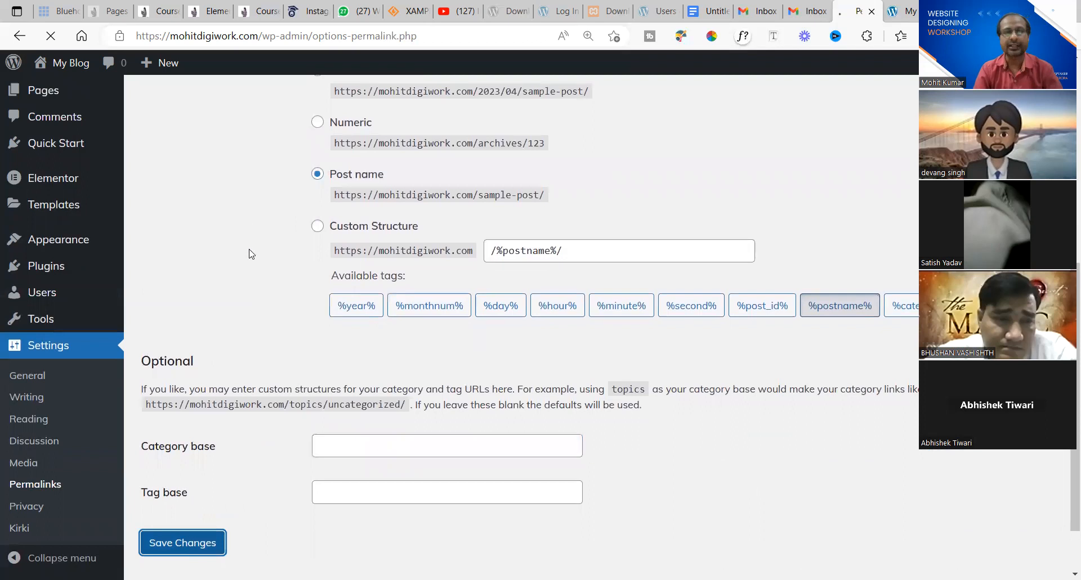